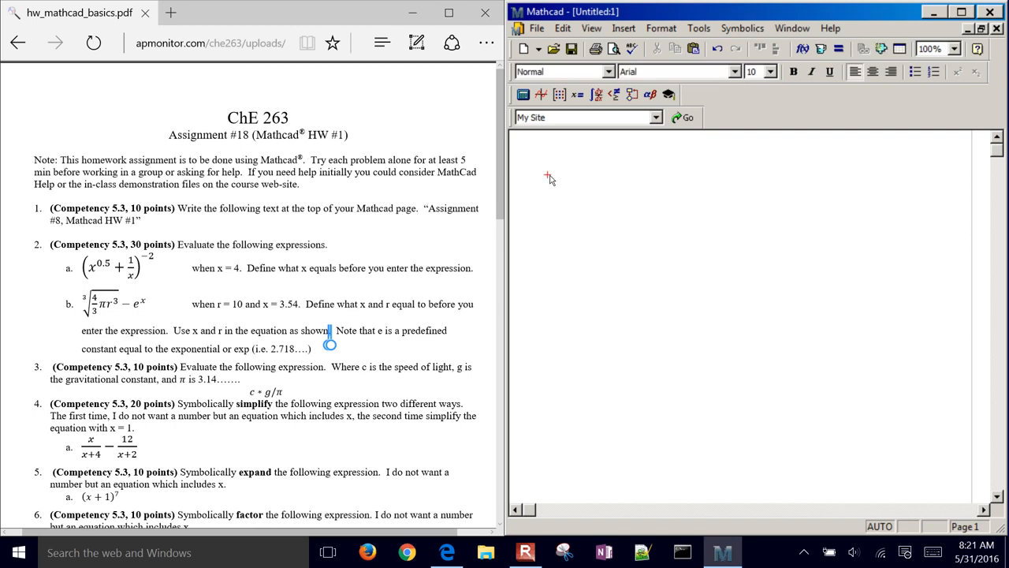
Step: Add a text region reading "Problem 1" at the top of the worksheet
key(quotedbl)
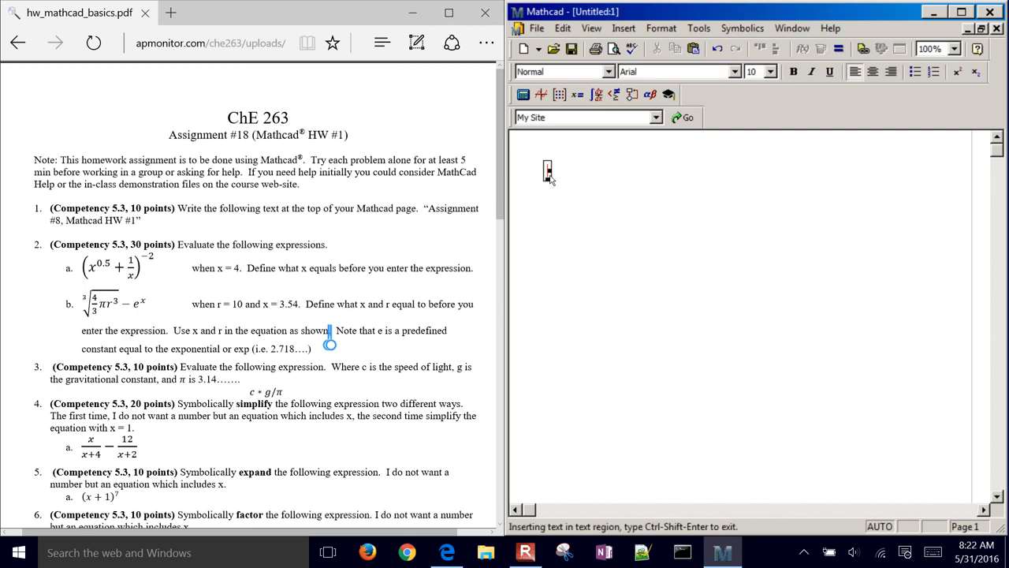
text(Problem 1)
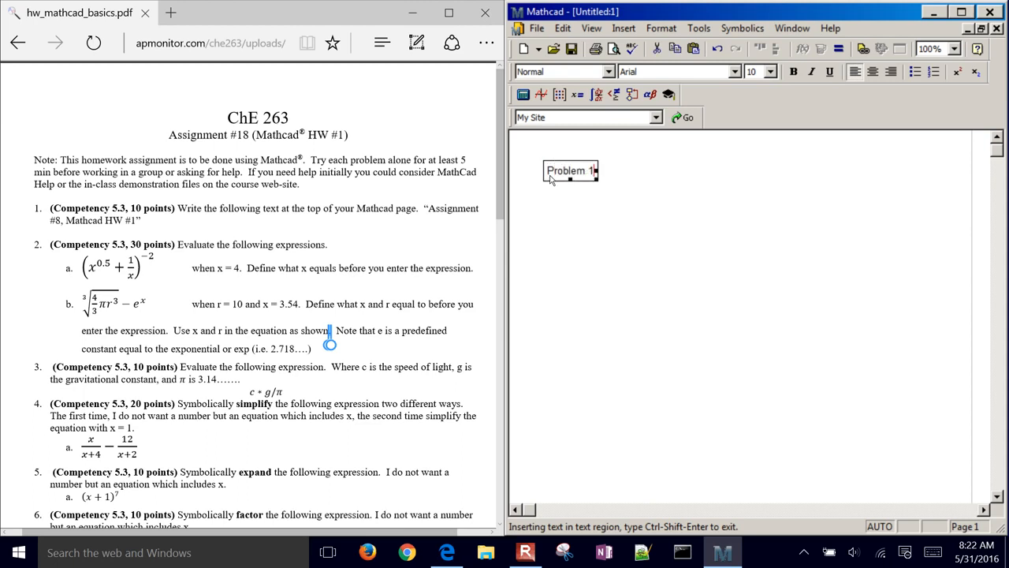
click(568, 208)
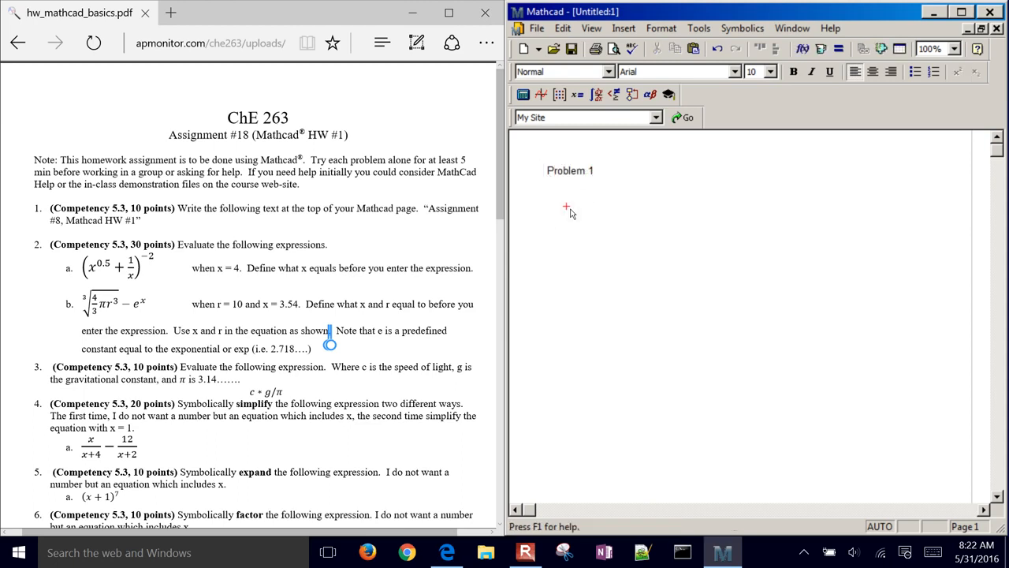
text(Problem)
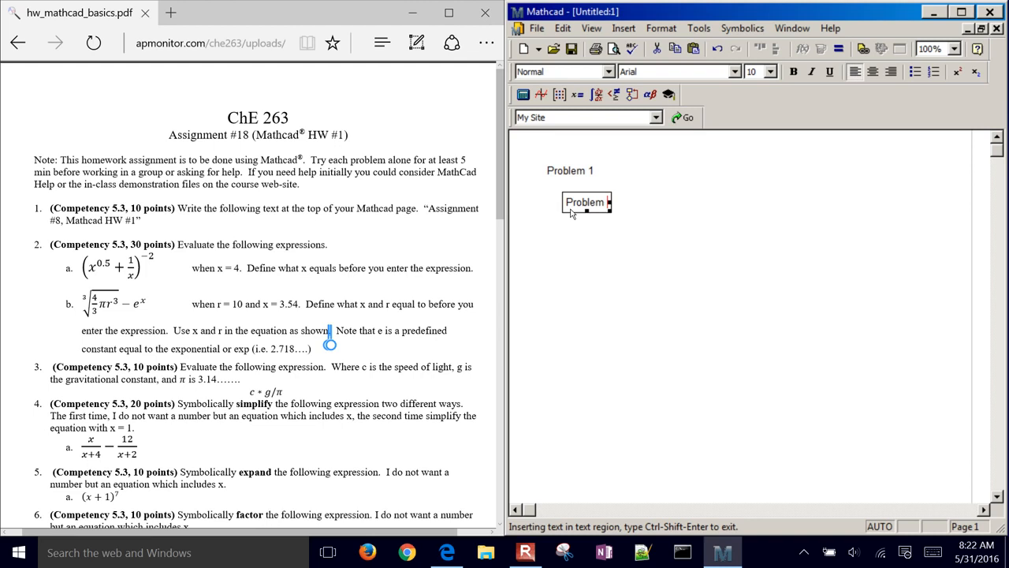
key(BackSpace)
key(BackSpace)
key(BackSpace)
key(BackSpace)
key(BackSpace)
key(BackSpace)
key(BackSpace)
key(BackSpace)
key(BackSpace)
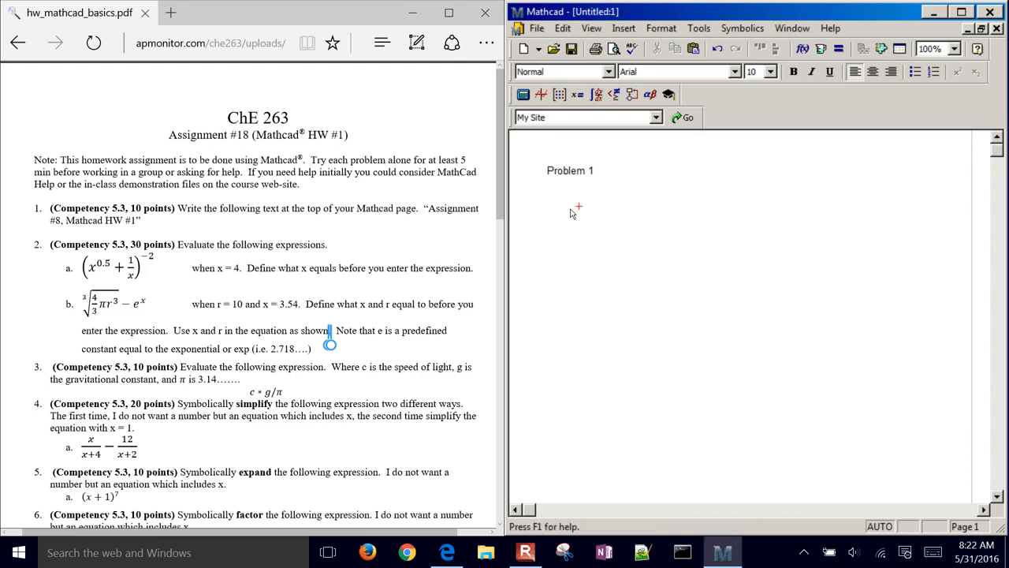
text(problem := 1)
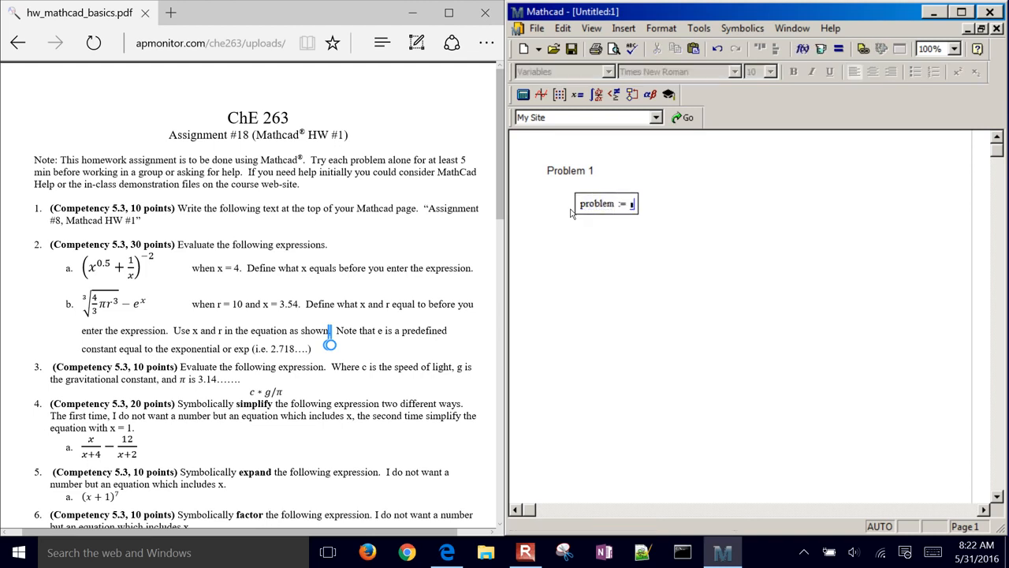
key(BackSpace)
key(BackSpace)
key(shift+apostrophe)
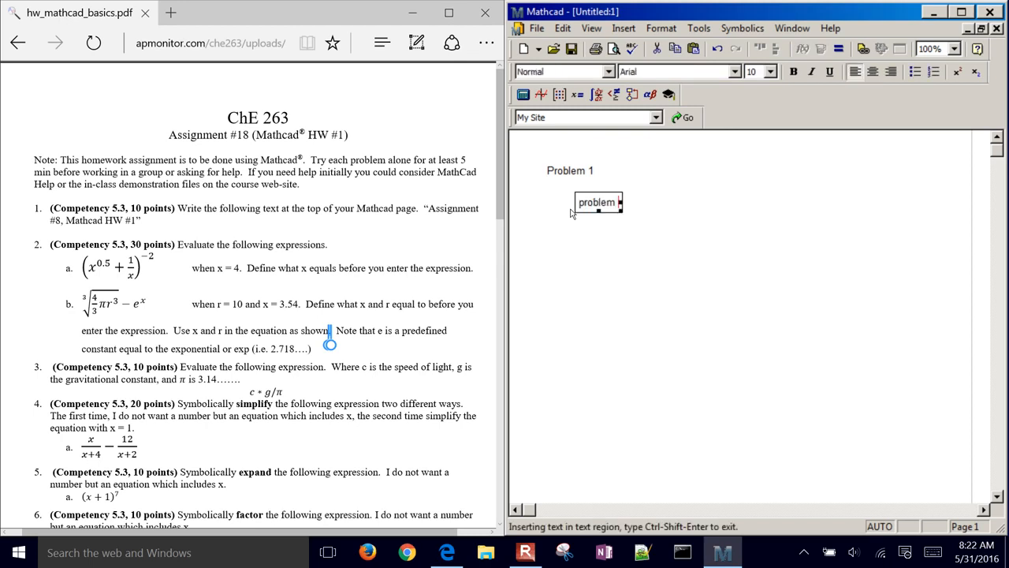
key(BackSpace)
key(BackSpace)
key(BackSpace)
key(BackSpace)
key(BackSpace)
key(BackSpace)
key(BackSpace)
key(BackSpace)
Step: Add an indented text region below the "Problem 1" heading reading "Assignment #8, Mathcad HW"
key(Left)
key(Left)
key(Left)
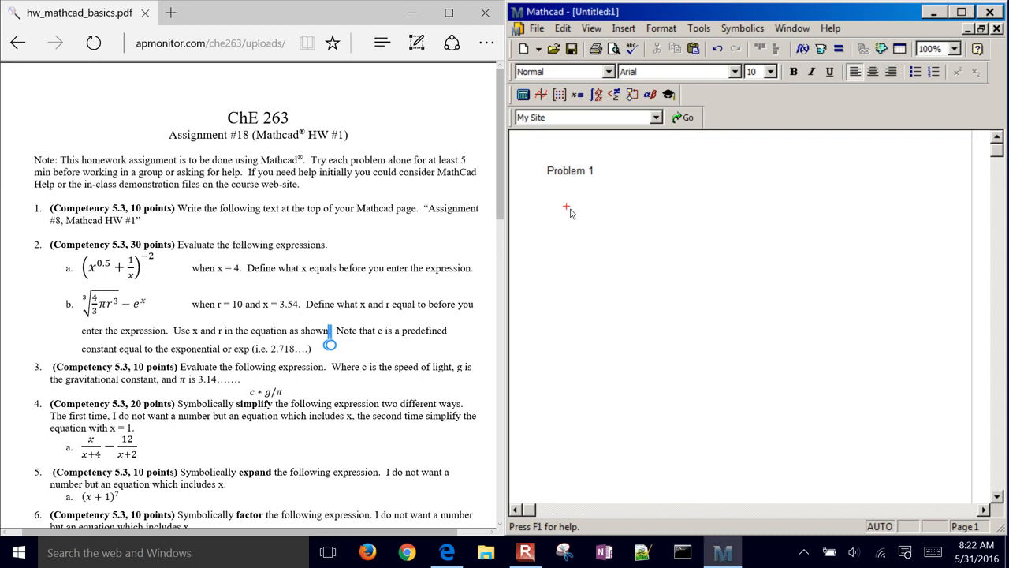
key(shift+apostrophe)
text(Assig)
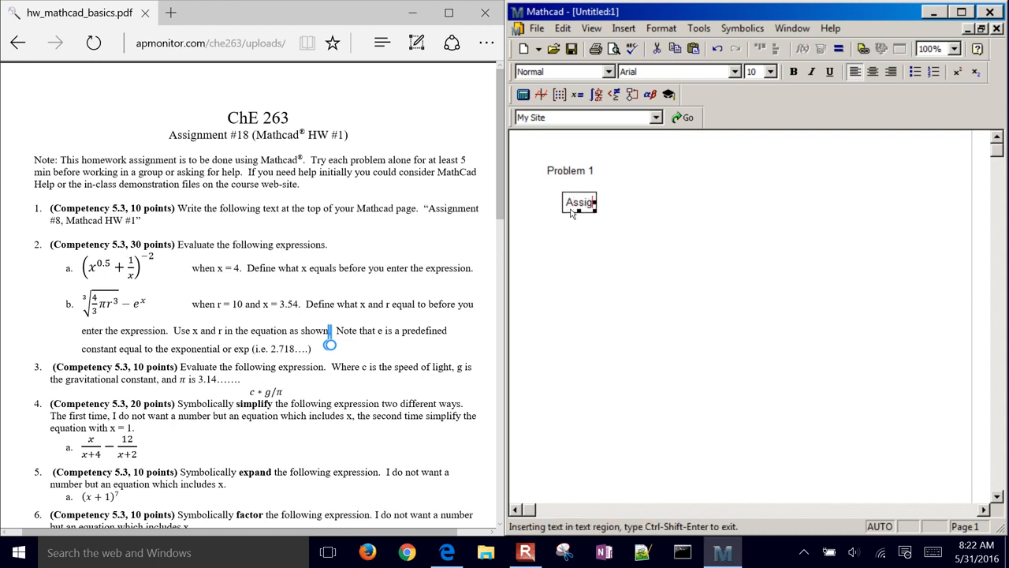
text(nment #8, M)
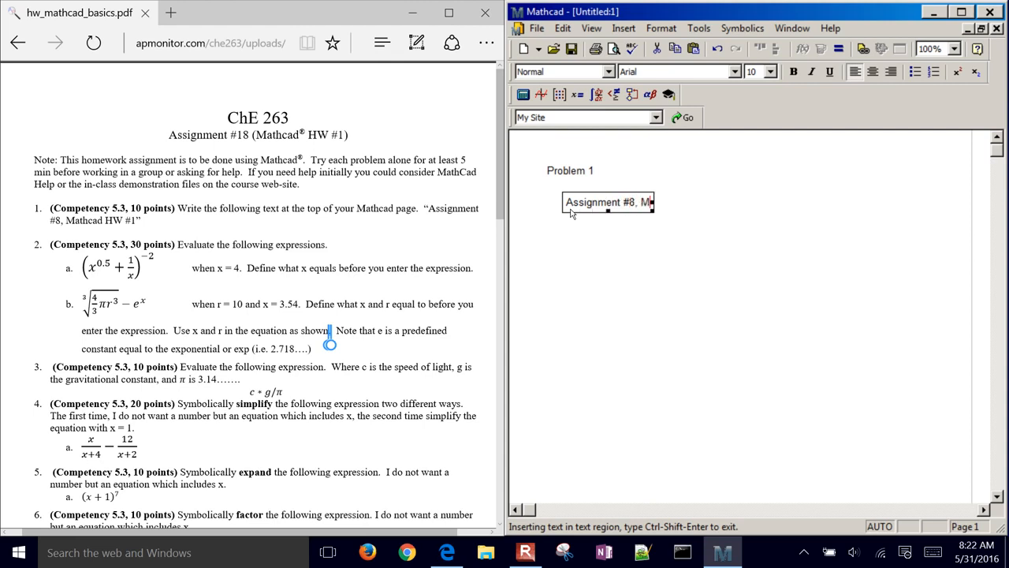
text(atc)
text(hcad)
text( H)
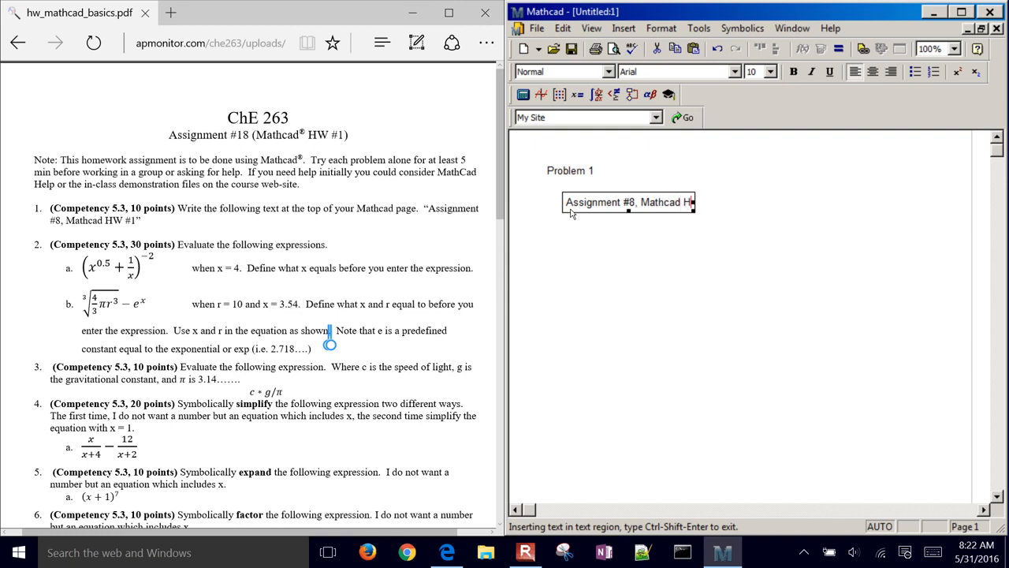
text(W)
Step: Change the assignment number in the indented text to #18
key(Left)
key(Left)
key(Left)
key(Left)
key(Left)
key(Left)
key(Left)
key(Left)
key(Left)
key(Left)
key(Left)
key(Left)
key(Left)
text(1)
Step: Complete the assignment text with the homework number 1 so it ends in "HW 1", and leave the text region
key(Right)
key(Right)
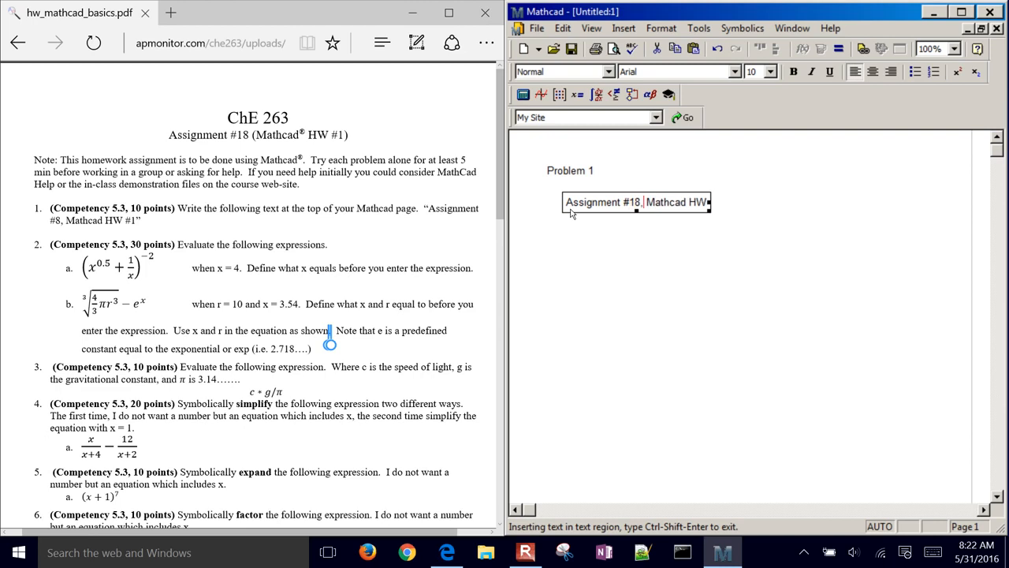
key(Right)
key(Right)
key(Right)
key(Right)
key(Right)
key(Right)
text(1)
key(ctrl+shift+Return)
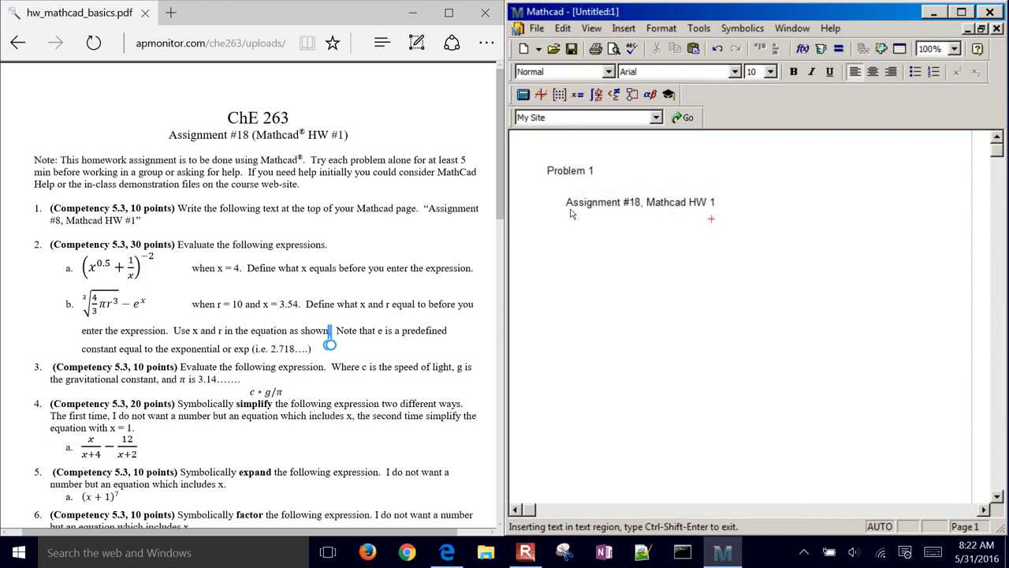
Step: Add a text region reading "Problem 2" below the assignment text, aligned with the "Problem 1" heading
key(Left)
key(Left)
key(Left)
key(Left)
key(Left)
key(Left)
key(Left)
key(Left)
key(Left)
key(Left)
key(Left)
key(Left)
key(Left)
key(Left)
key(Left)
key(Left)
key(Left)
key(Left)
key(Left)
key(Left)
key(Down)
key(Down)
key(Left)
key(Left)
key(Left)
key(Down)
text(Problem 2)
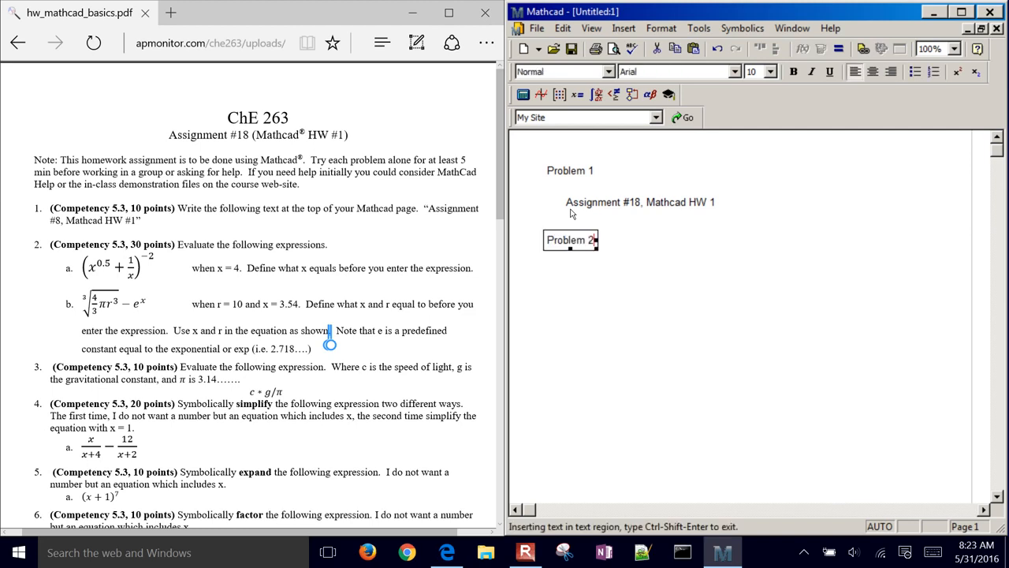
key(ctrl+shift+Return)
Step: Define x := 4 in an indented math region below the "Problem 2" heading
key(Down)
key(Down)
key(Down)
key(Down)
key(Right)
key(Right)
key(Right)
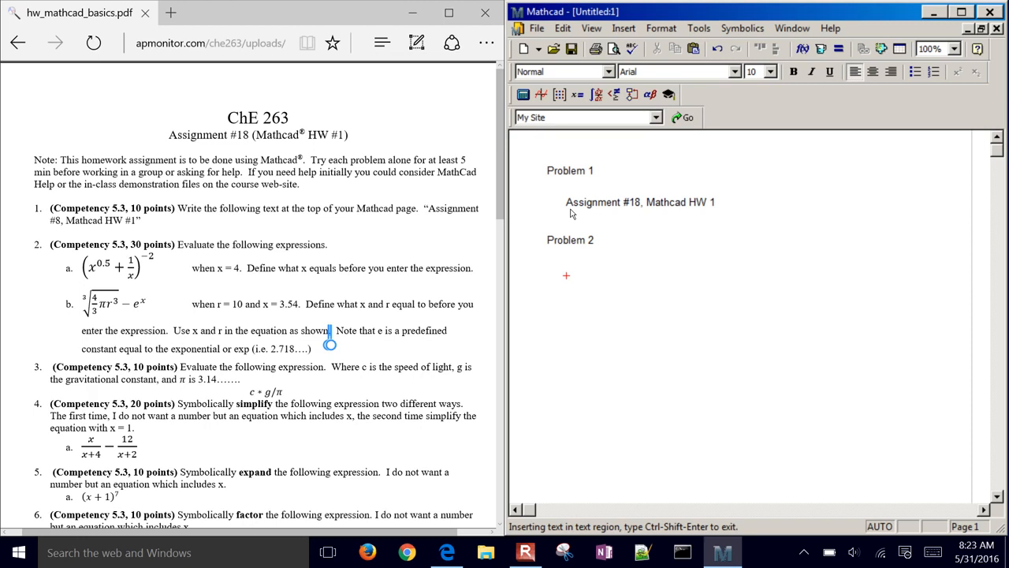
text(x )
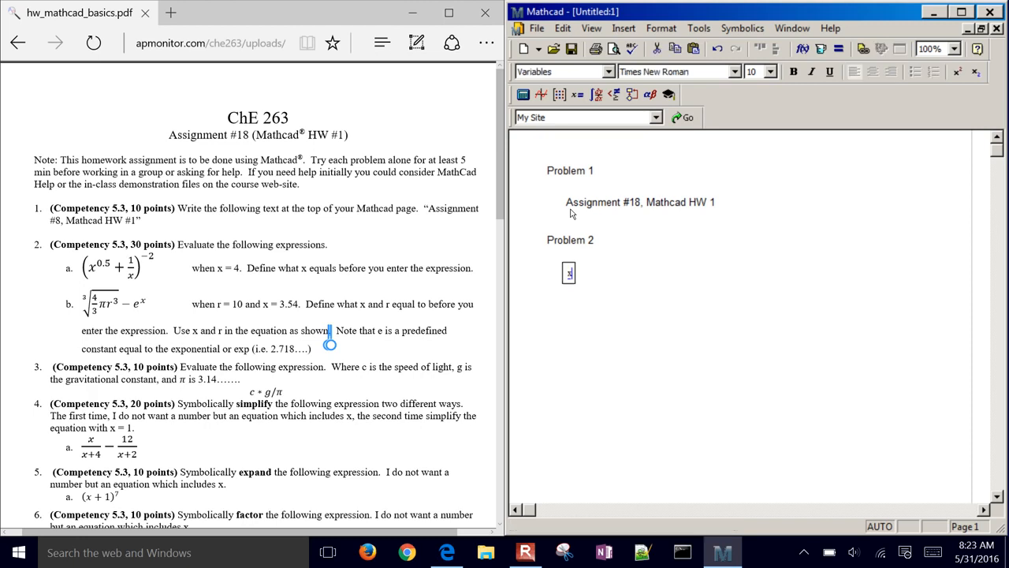
text(:=)
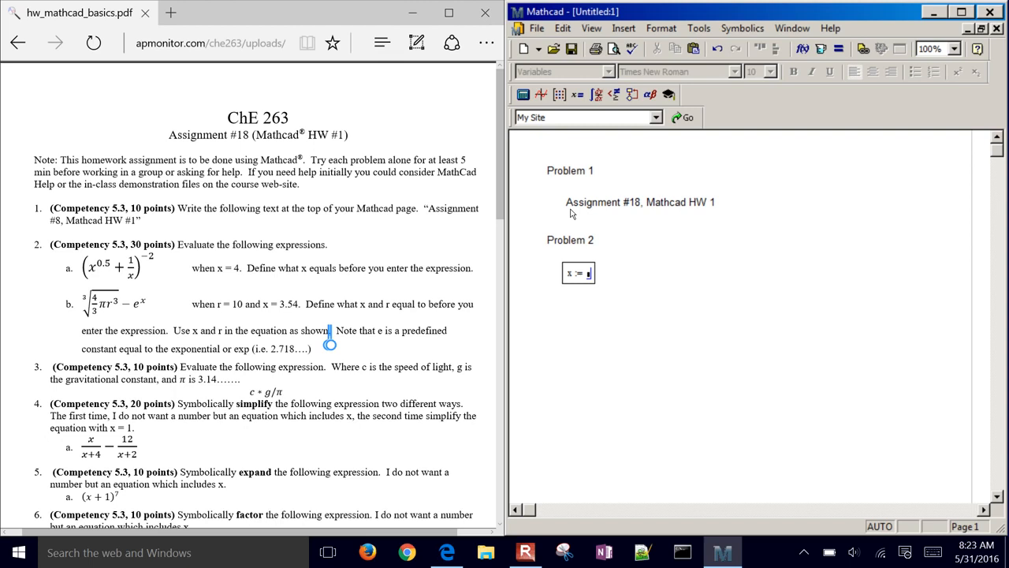
key(BackSpace)
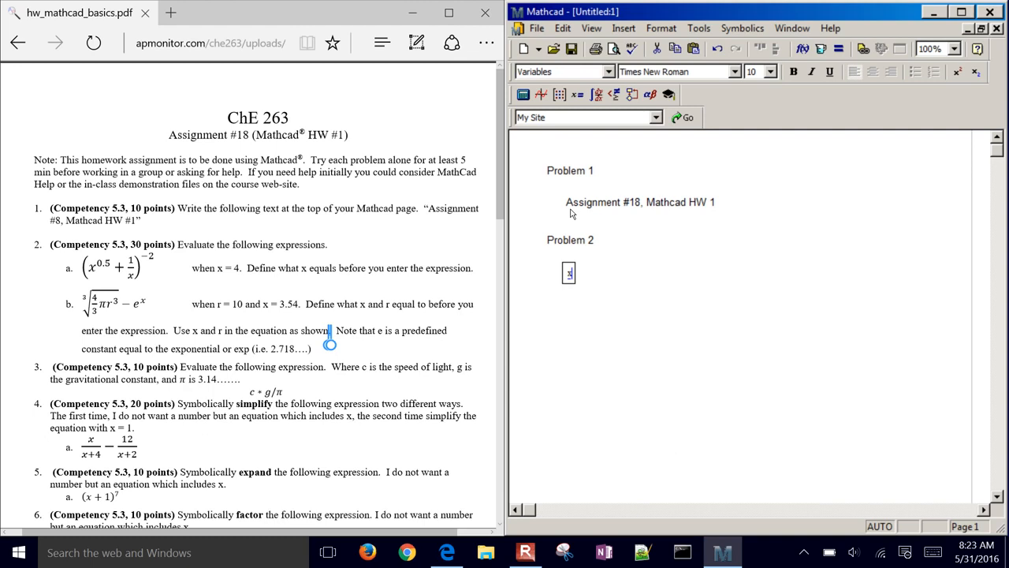
text(:4)
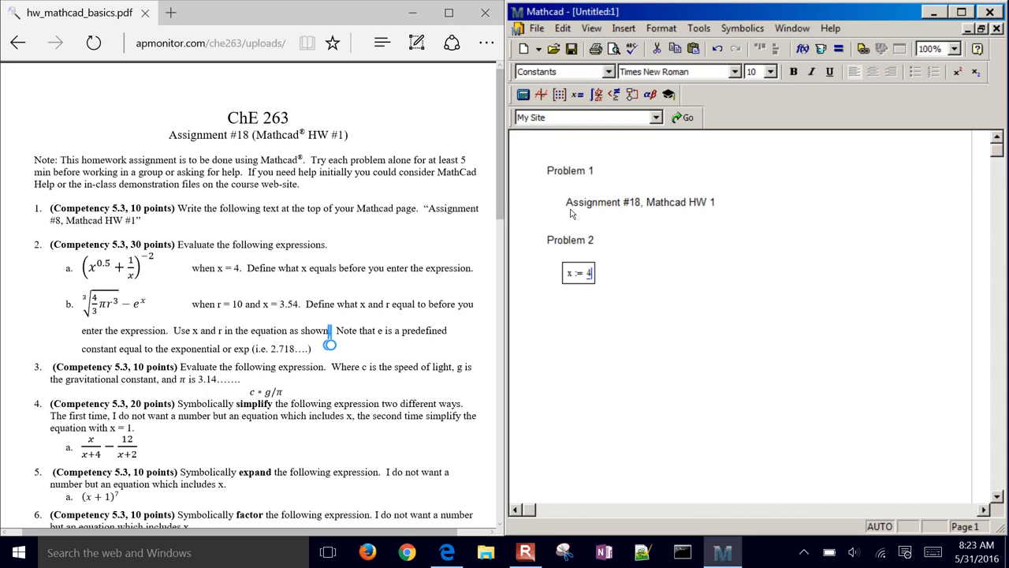
key(Return)
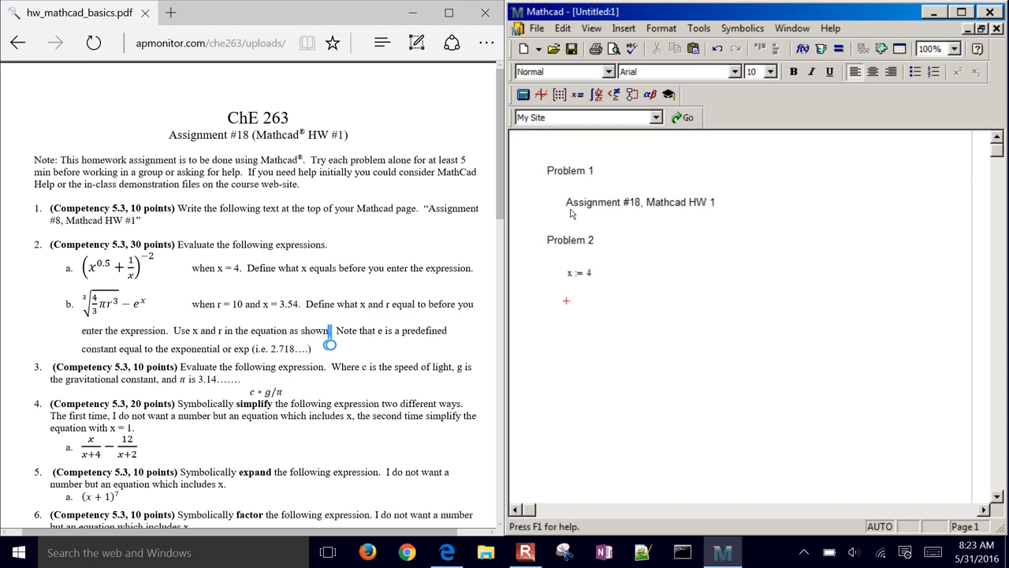
Step: Evaluate x directly below its definition and remove the evaluation, keeping only the variable name
text(x = 4)
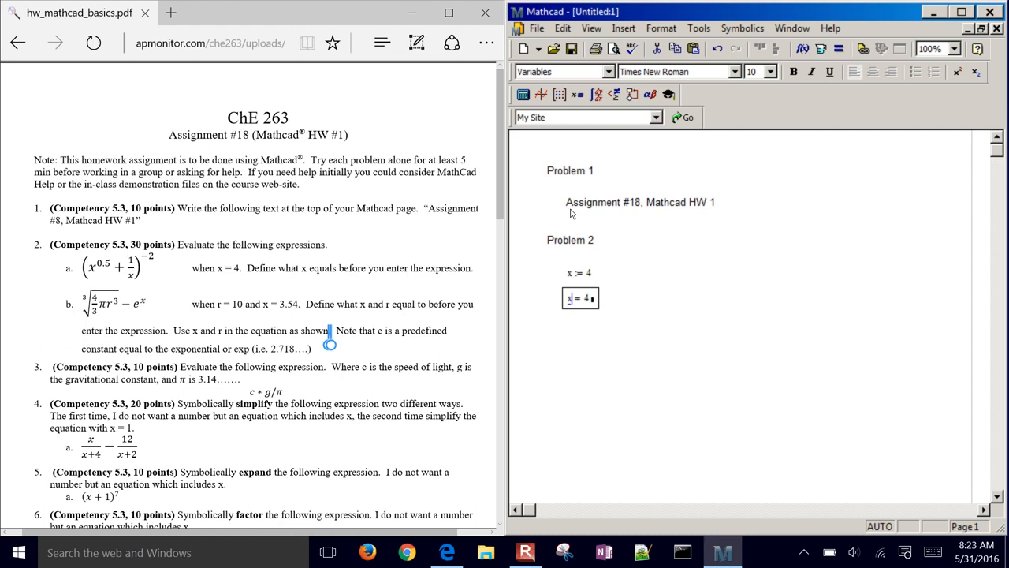
key(Right)
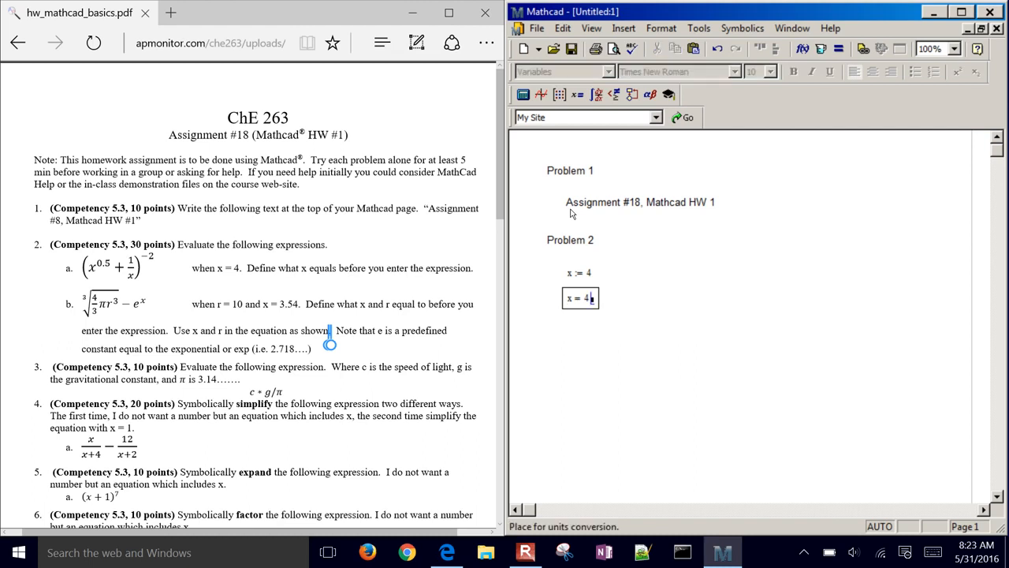
key(BackSpace)
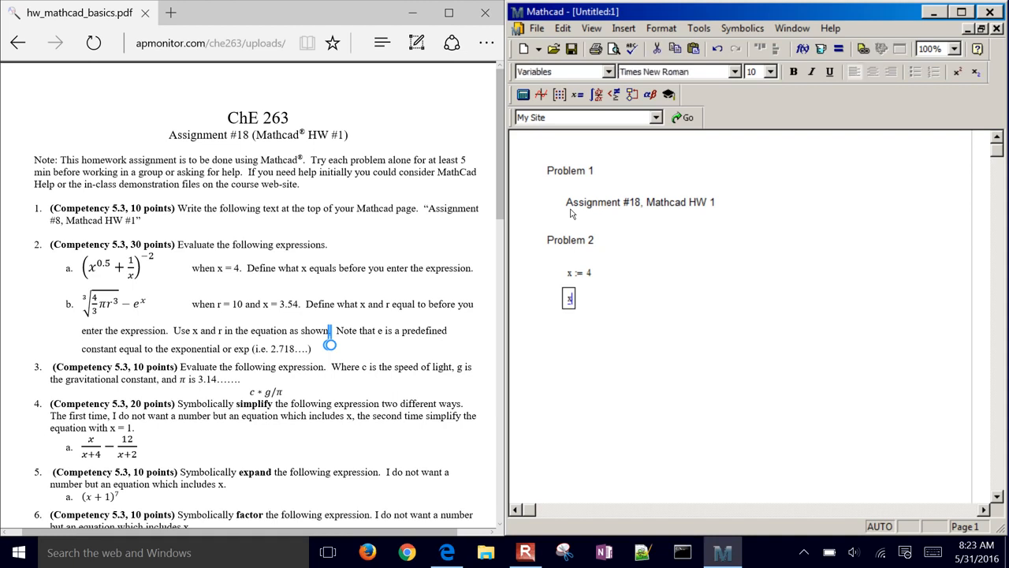
Step: Turn the region below the first definition into a second definition, x := 5
text(:= )
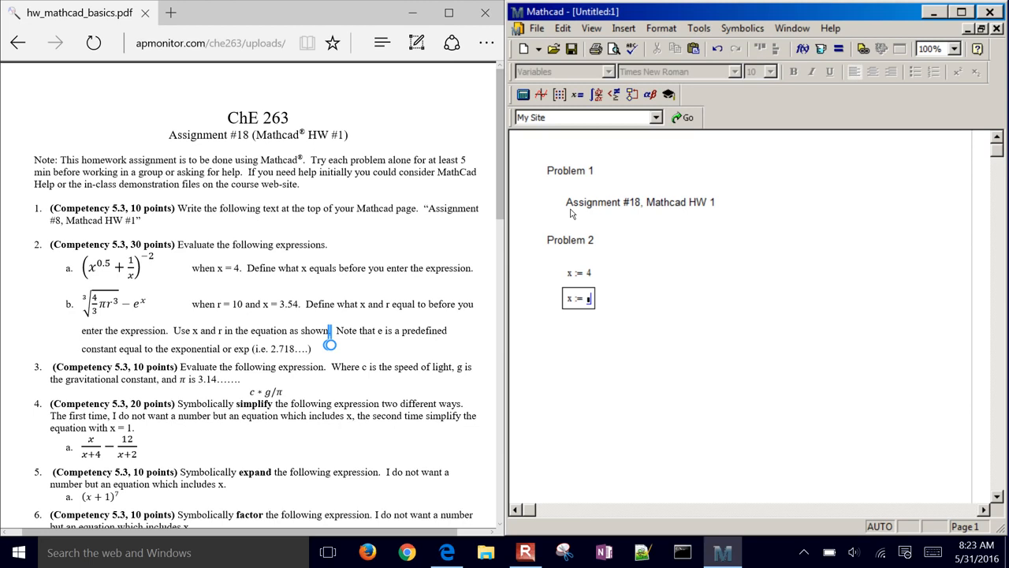
text(5)
key(Return)
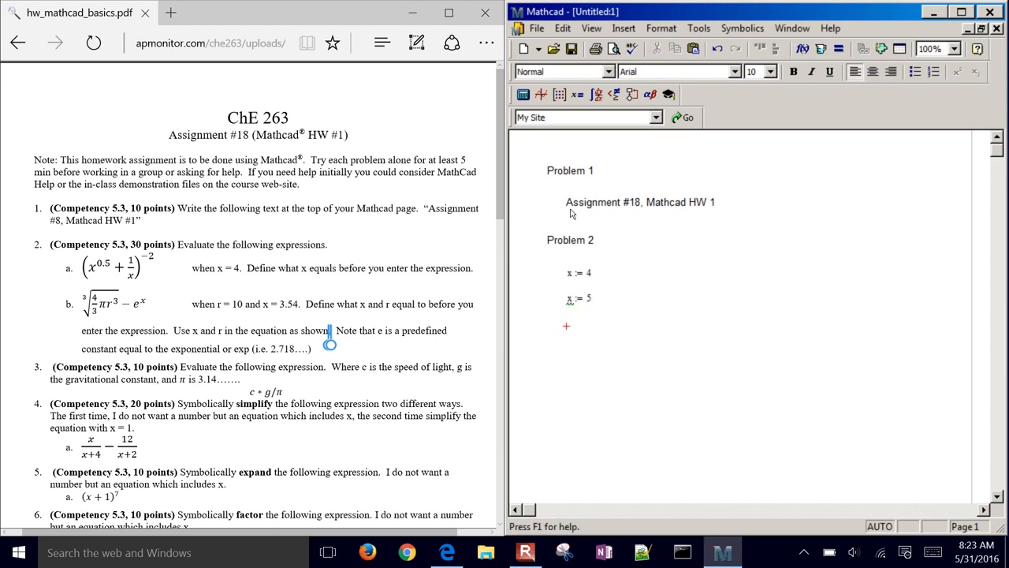
Step: Evaluate x in a new math region below the x := 5 definition
text(x )
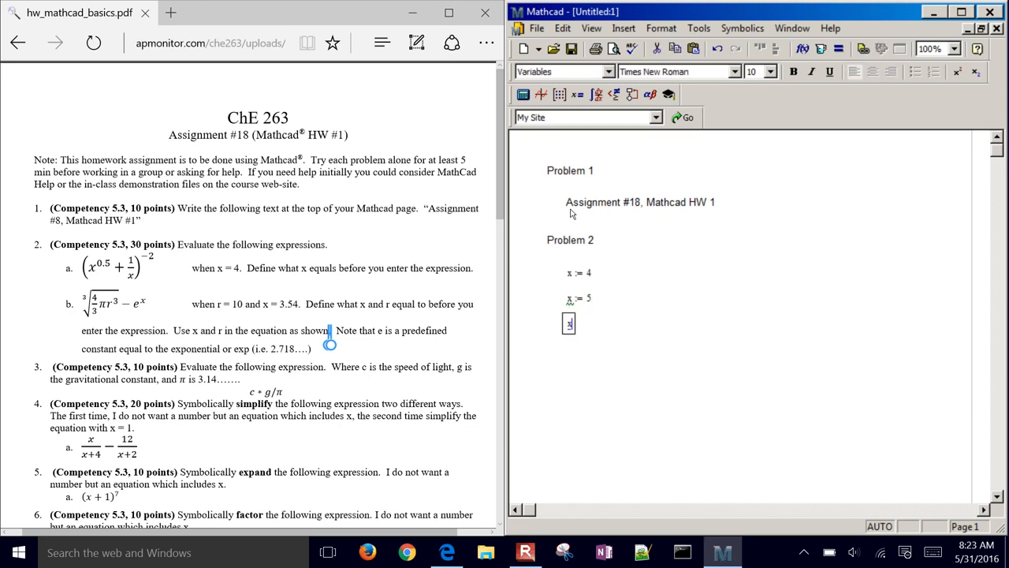
text(= 5)
click(612, 396)
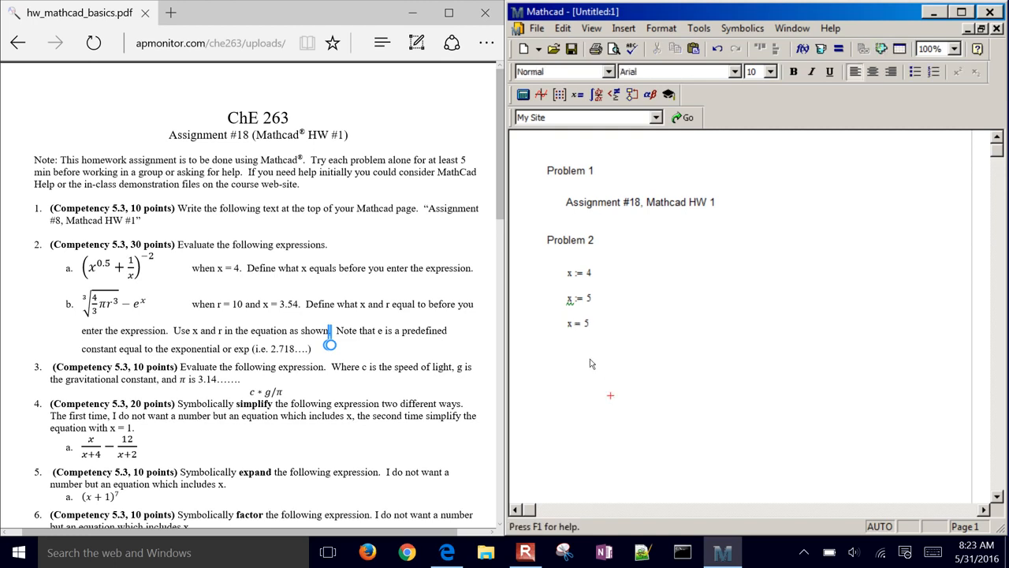
Step: Move the evaluation of x beside the x := 4 definition, above the level of the x := 5 definition
click(577, 329)
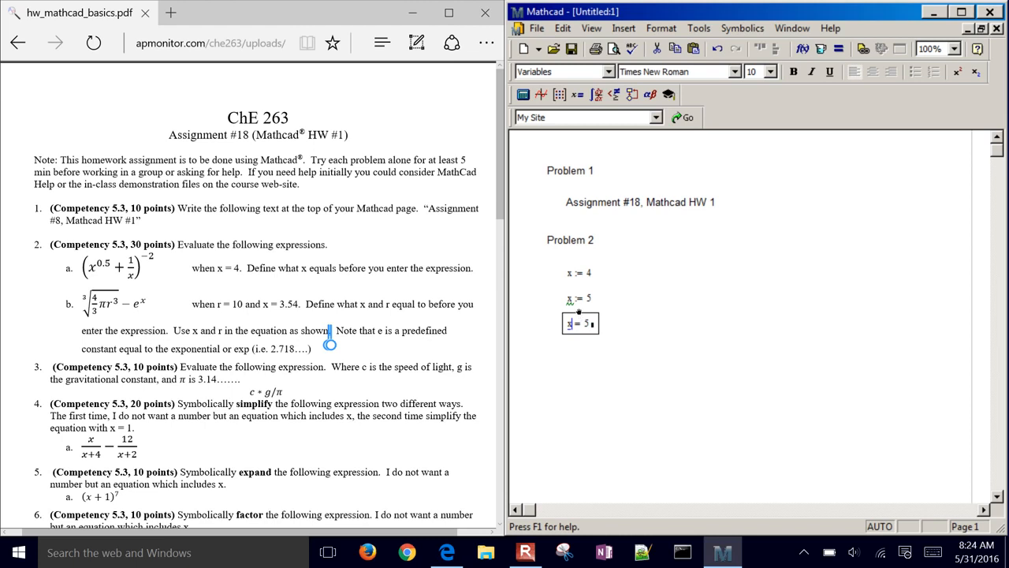
click(580, 335)
drag(580, 335, 630, 291)
click(637, 307)
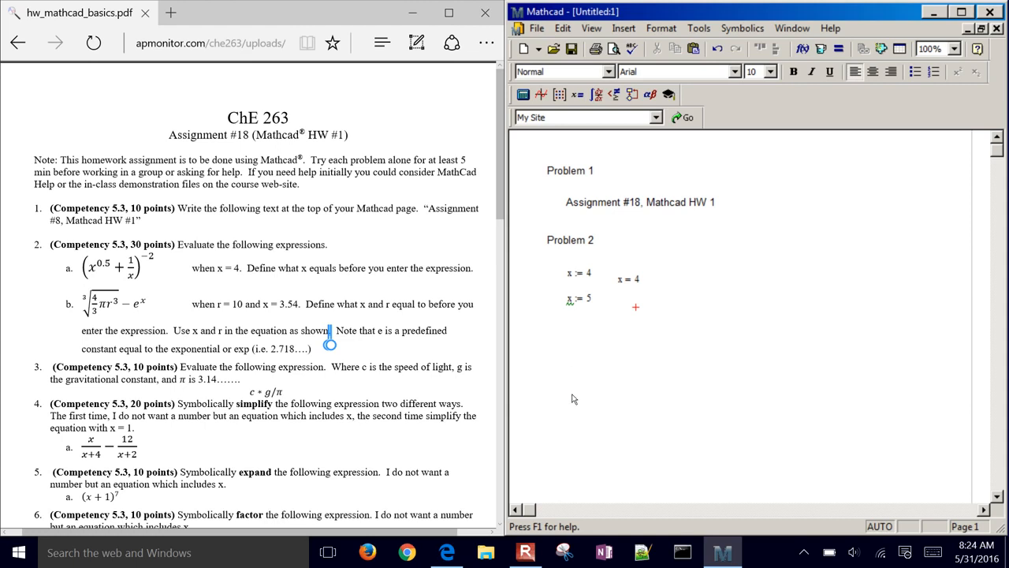
Step: Add a second evaluation of x under the moved one, below the level of the x := 5 definition
click(612, 281)
click(619, 323)
text(x=)
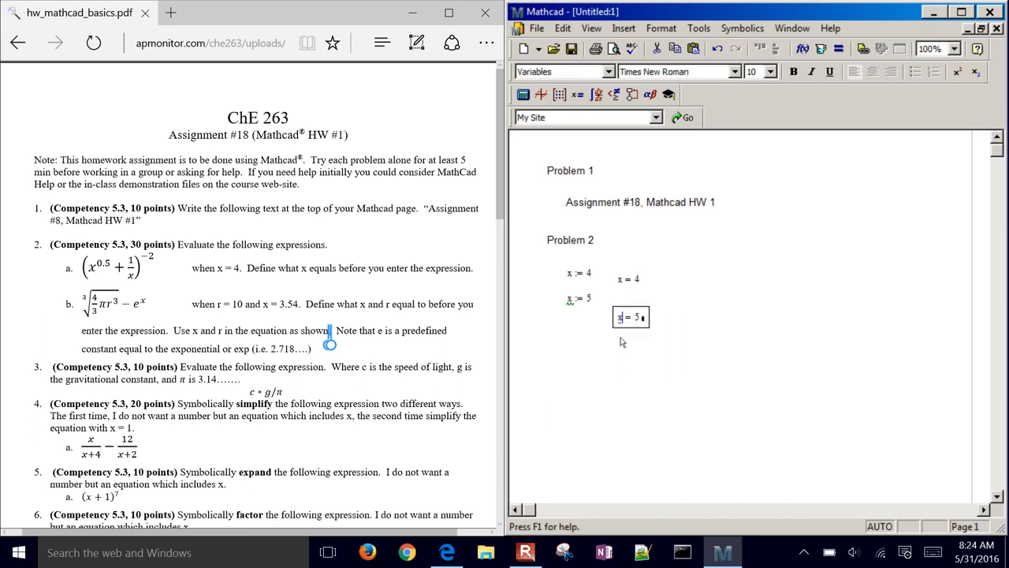
click(620, 354)
Step: Delete both evaluations of x and the x := 5 definition
click(682, 350)
drag(683, 355, 626, 273)
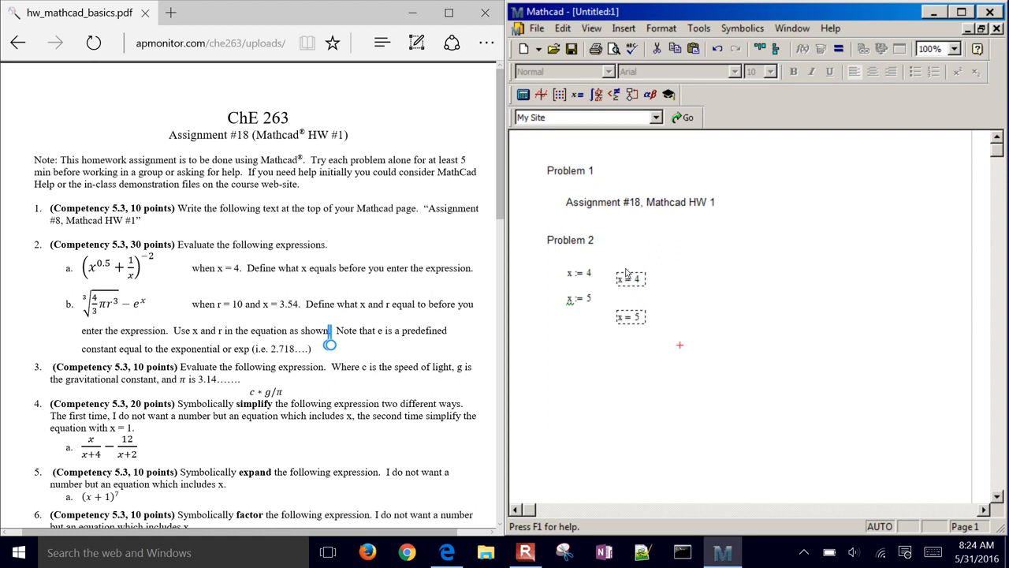
key(Delete)
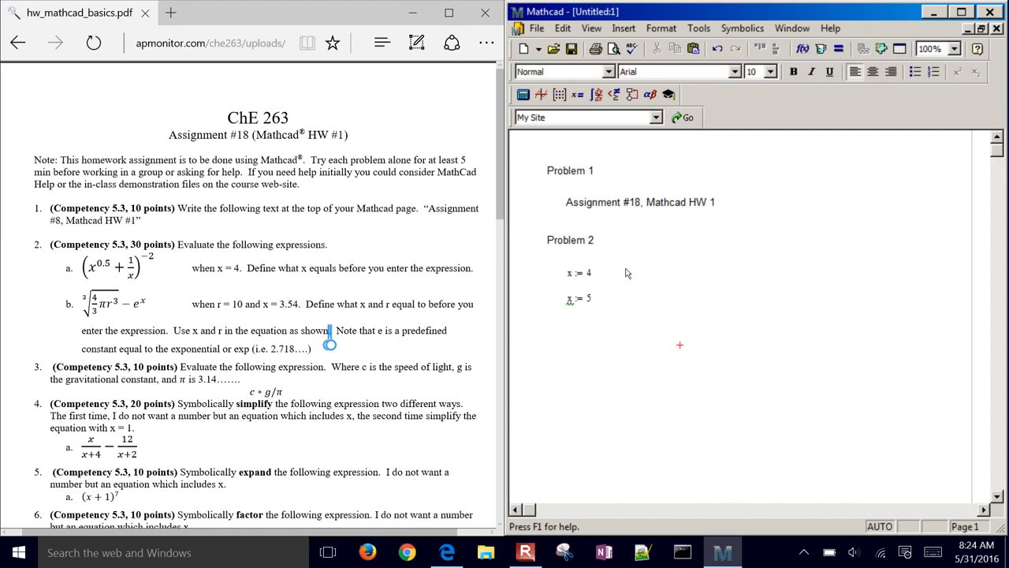
click(578, 303)
key(Delete)
key(Delete)
key(Delete)
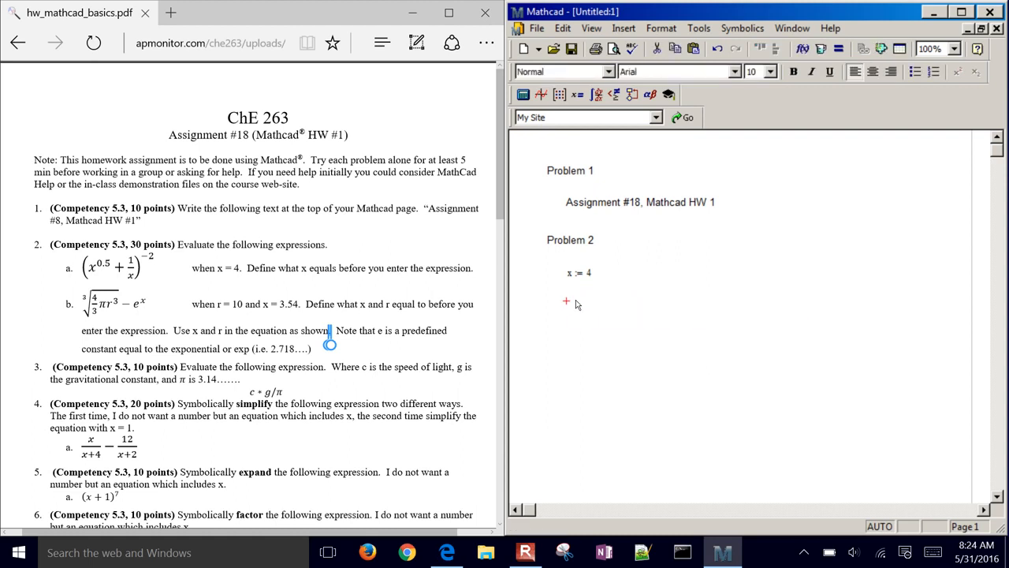
Step: Start a parenthesized expression beside the x := 4 definition with x raised to the power 0.5
click(624, 277)
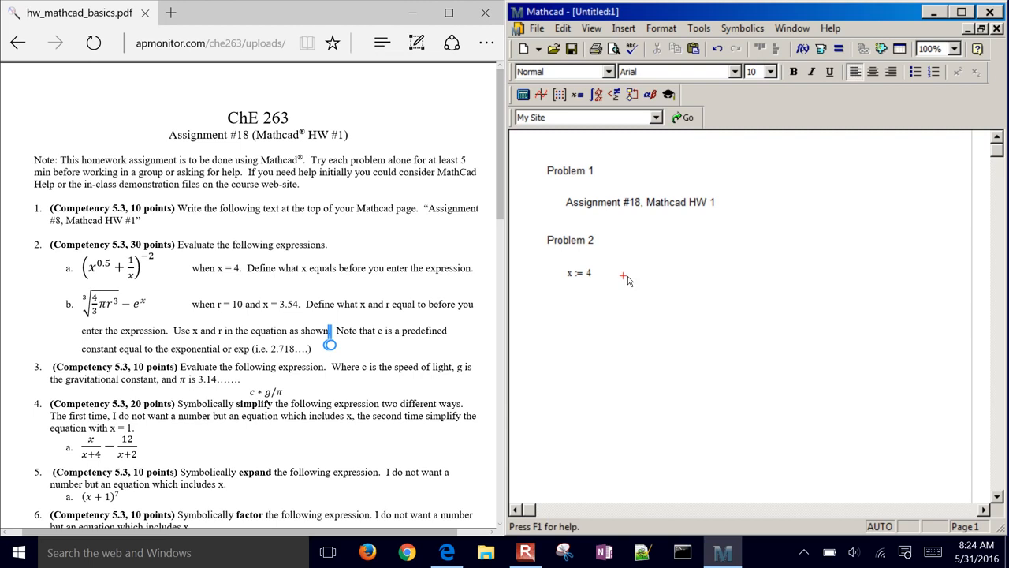
text(()
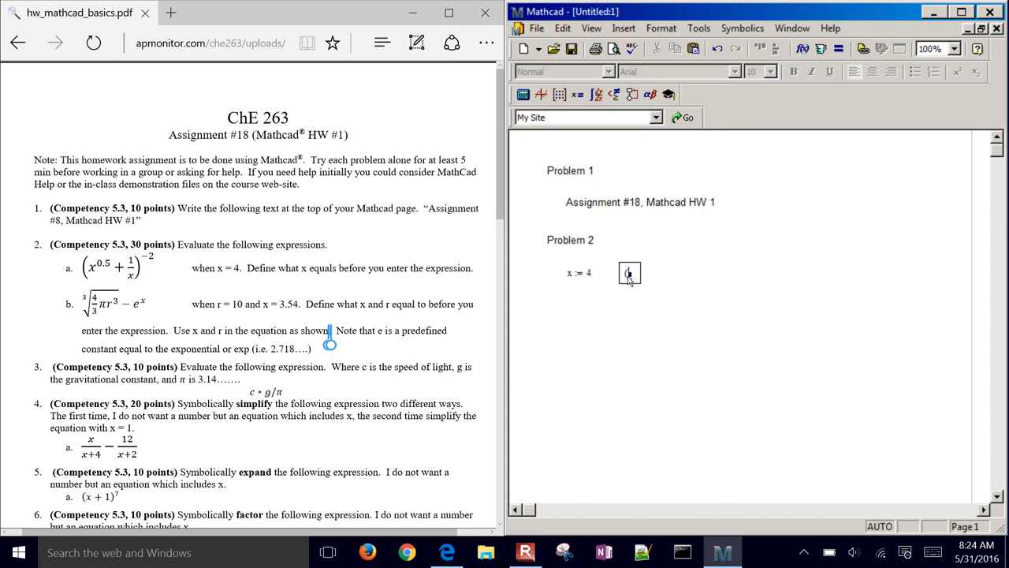
key(BackSpace)
key(BackSpace)
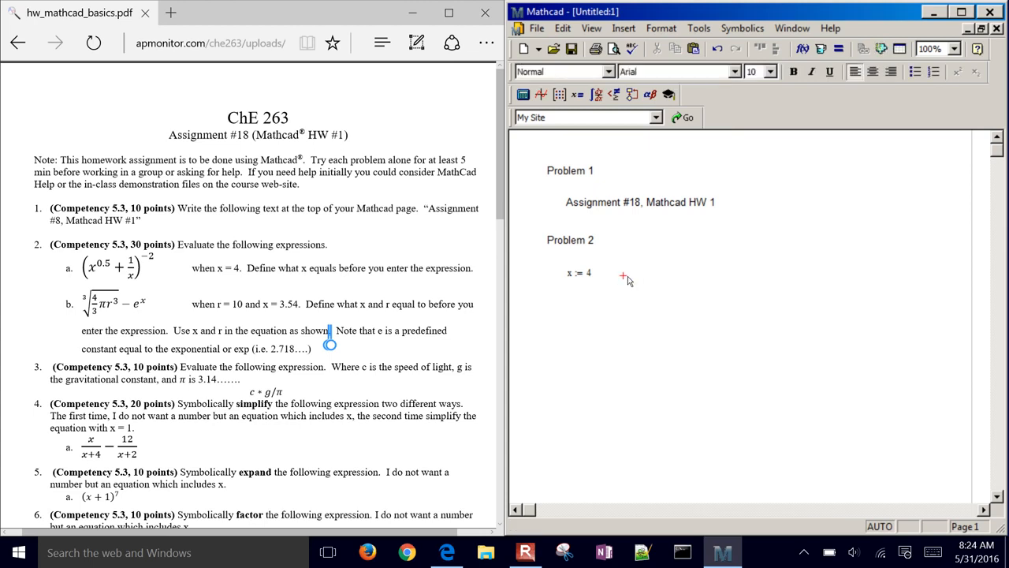
text(()
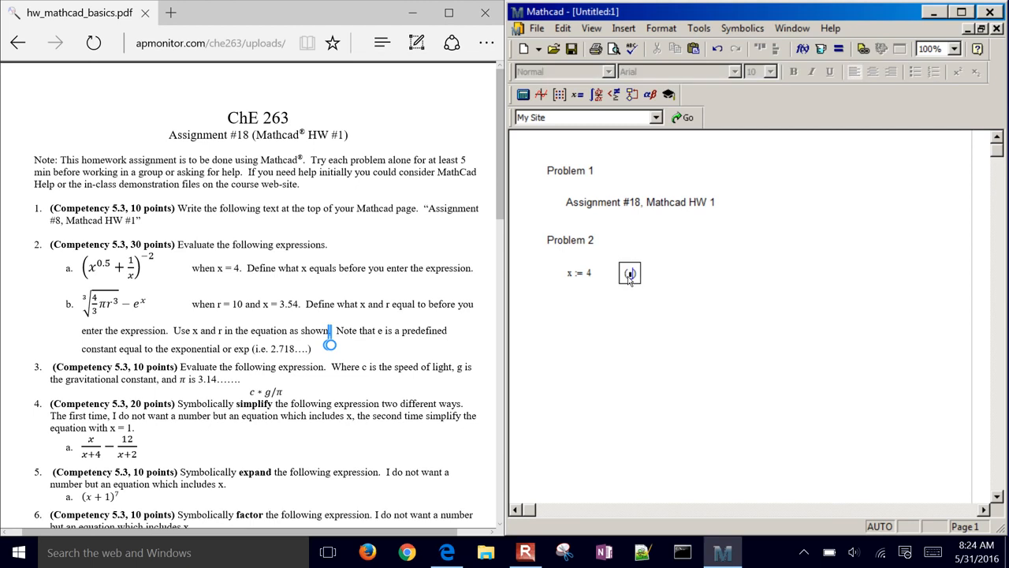
text(x^)
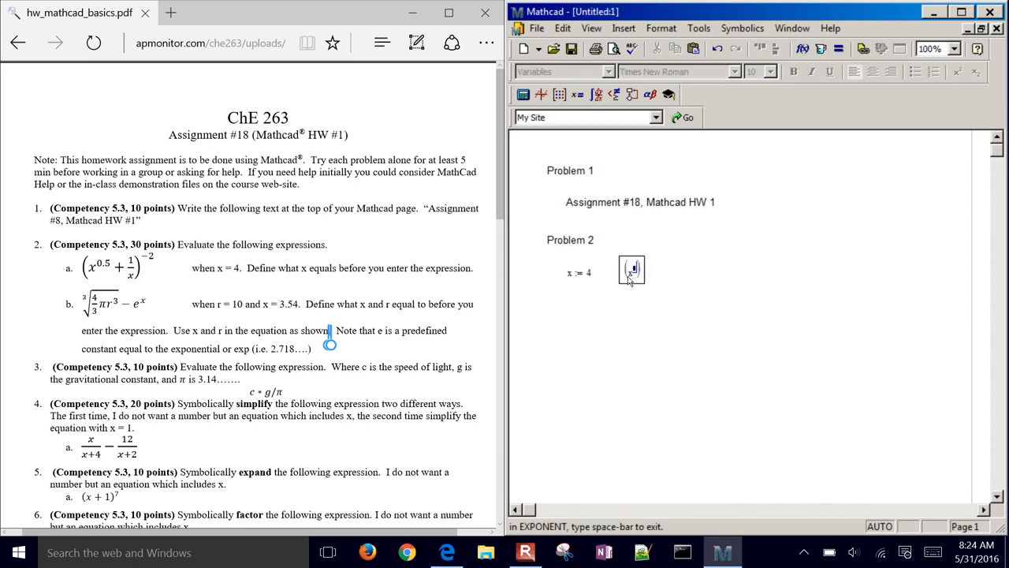
text(0.5)
key(space)
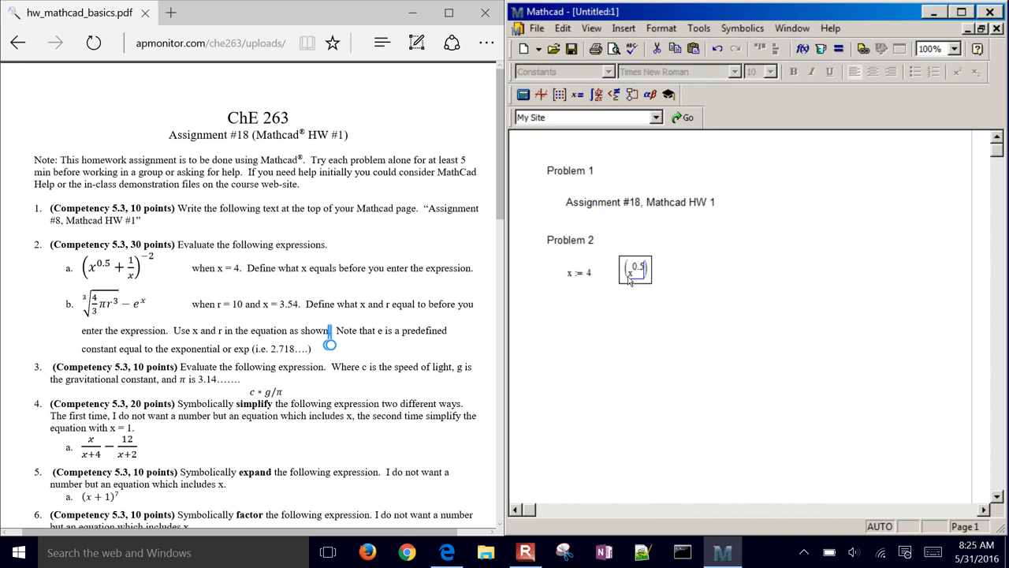
key(space)
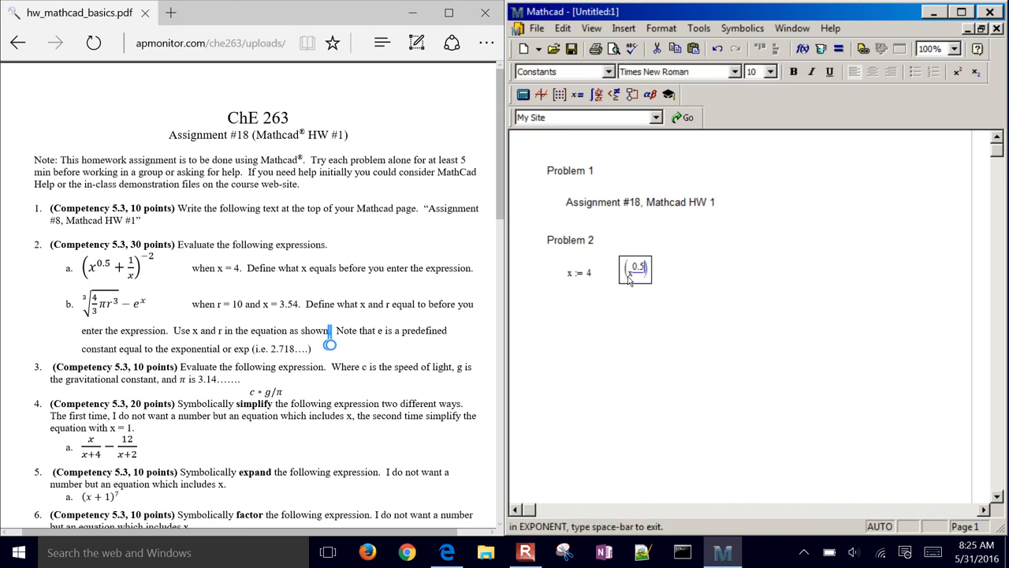
key(space)
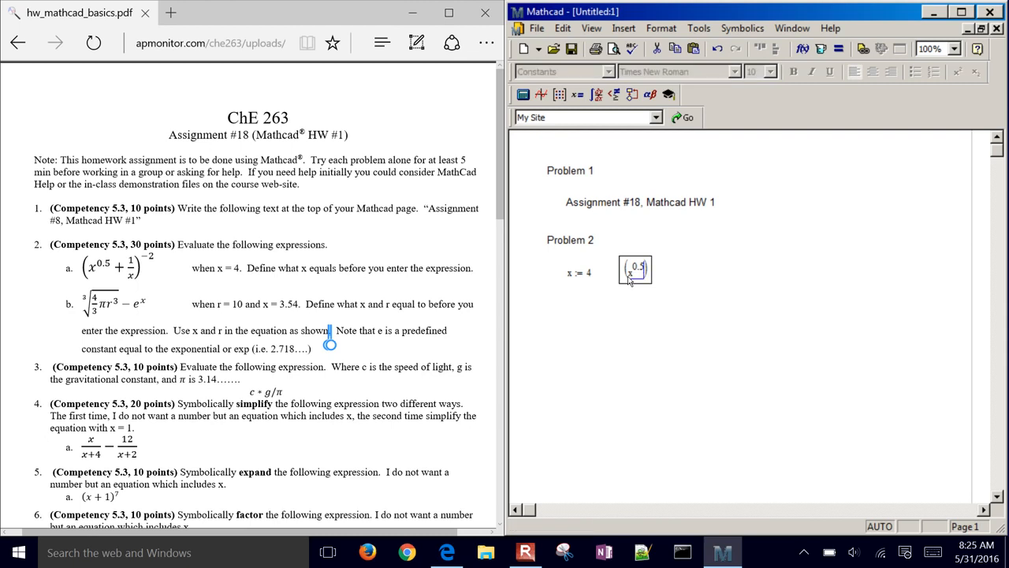
key(space)
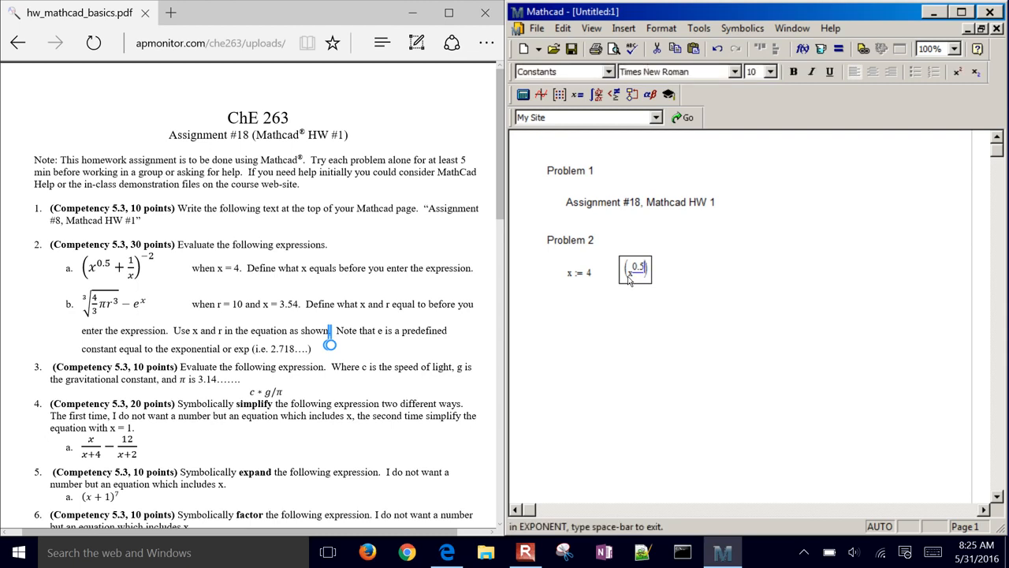
key(space)
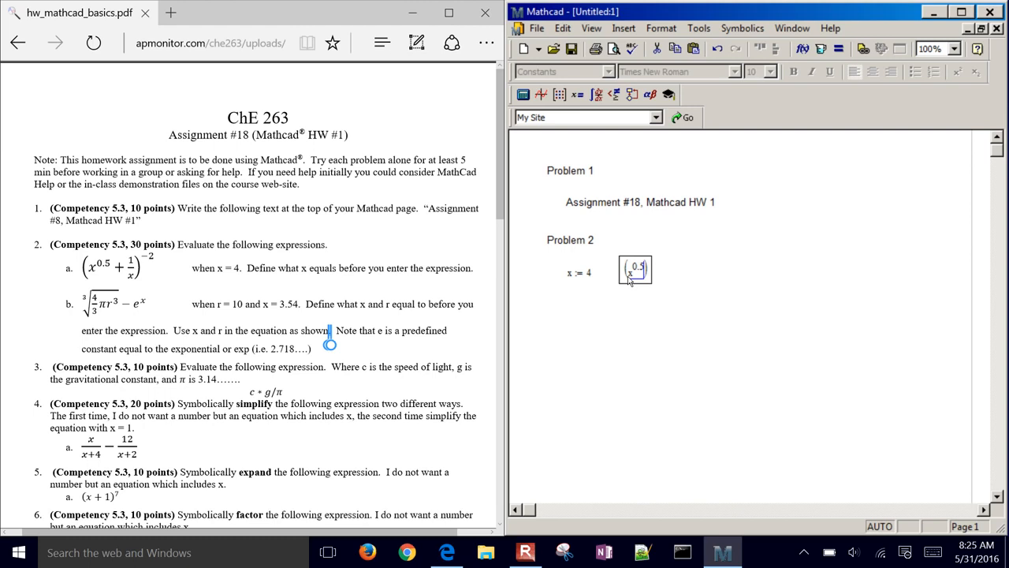
Step: Add the fraction 1/x to x^0.5 inside the parentheses and select the whole parenthesized expression
text(+ 1/x)
key(space)
key(space)
key(space)
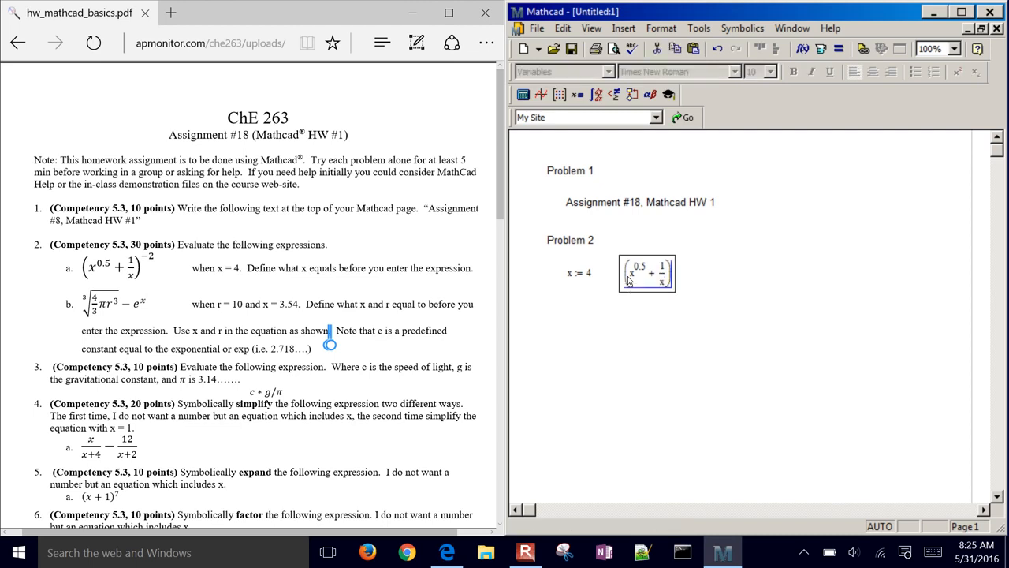
key(Left)
key(Left)
key(Left)
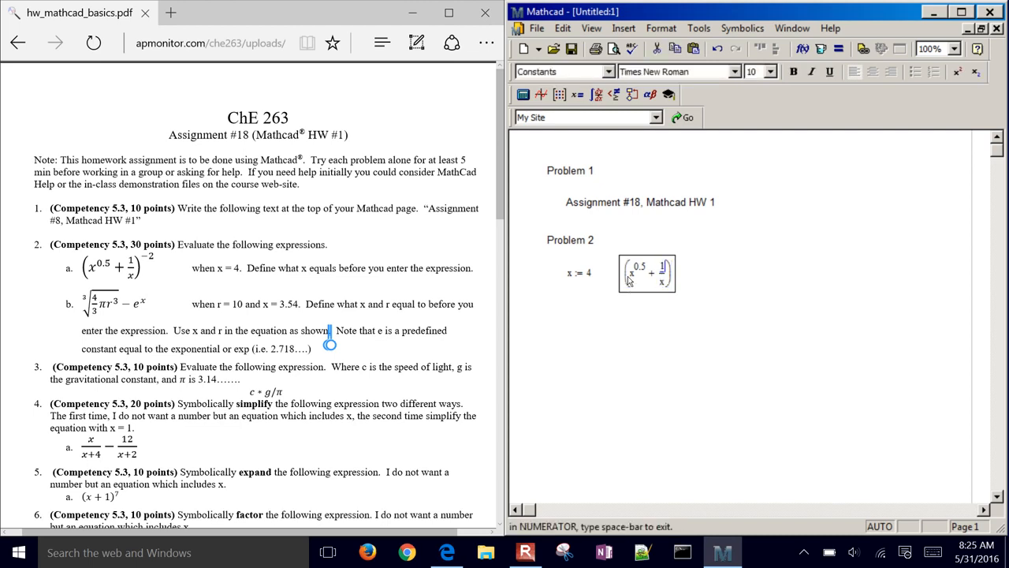
key(Left)
key(space)
key(space)
key(space)
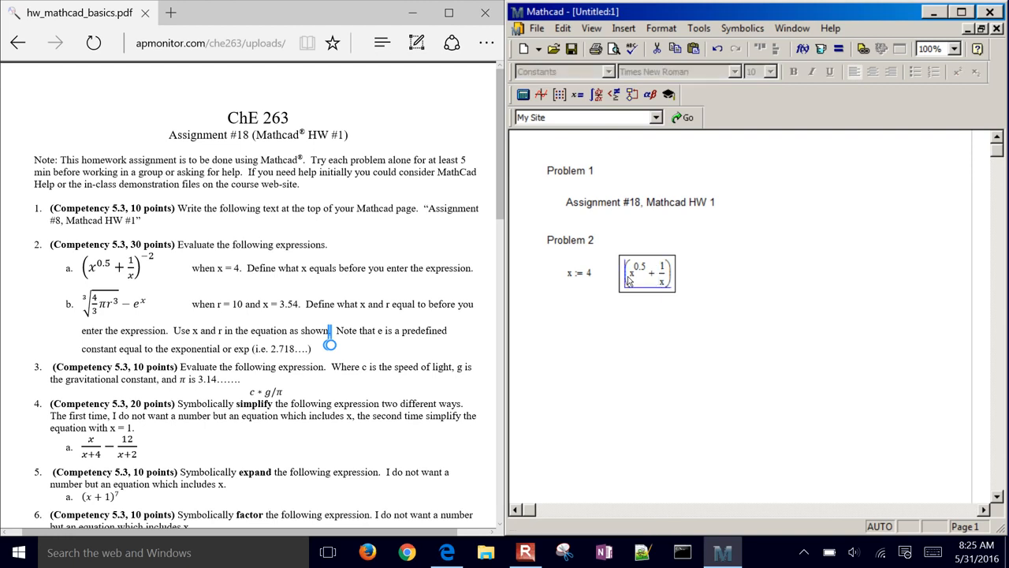
click(629, 274)
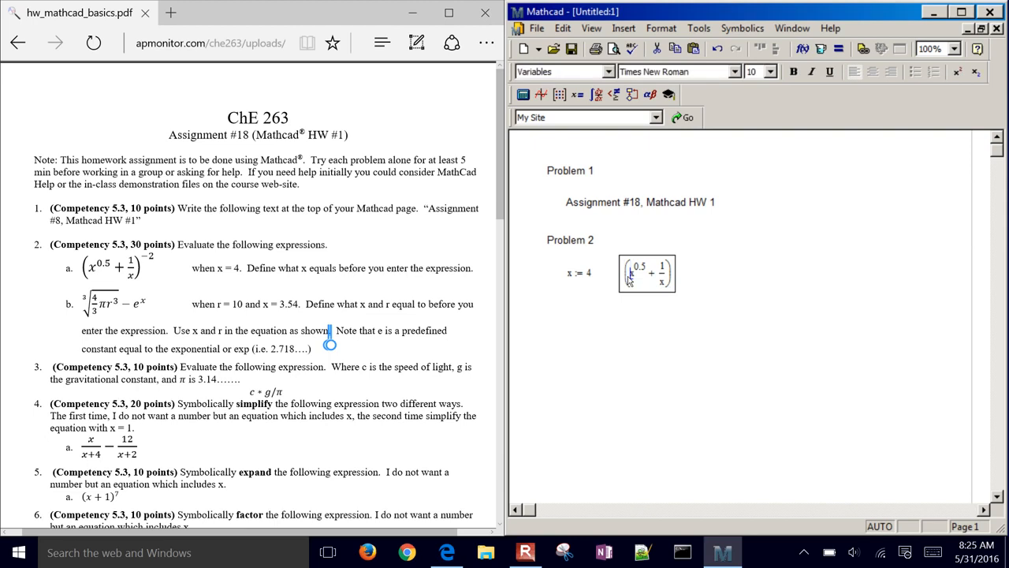
key(space)
key(space)
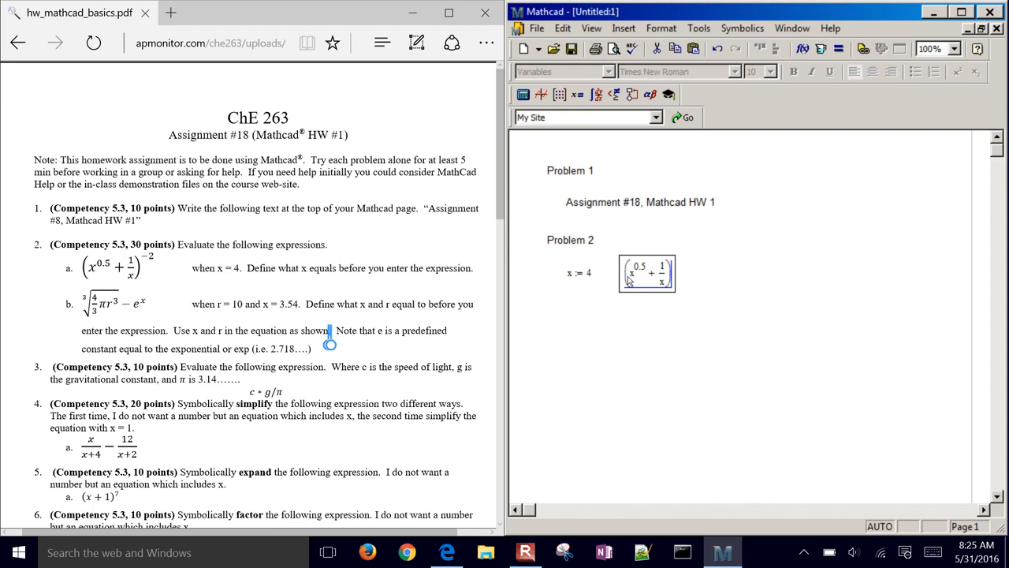
Step: Raise the whole parenthesized expression to the power -2 and evaluate it numerically
key(shift+6)
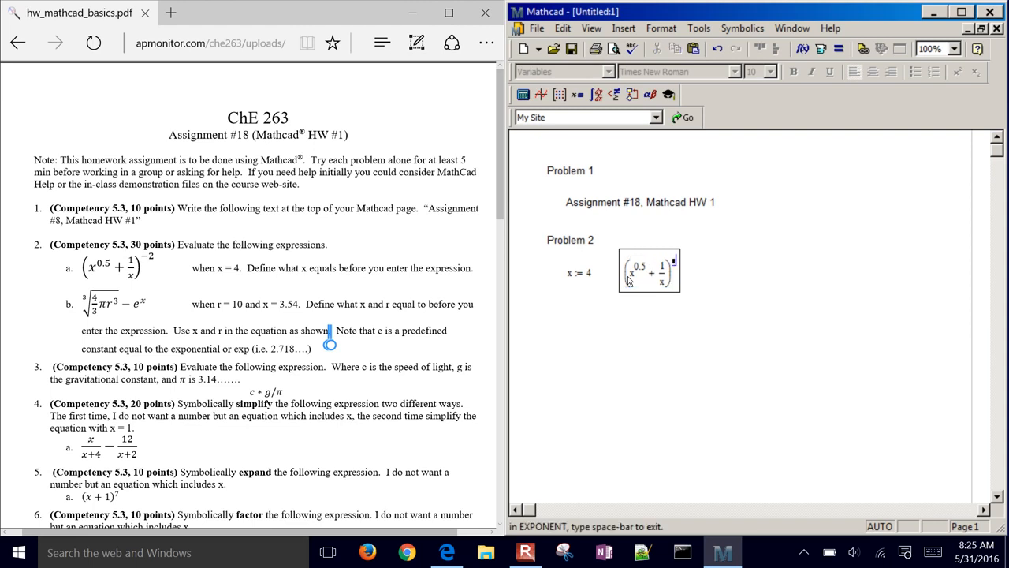
text(-2)
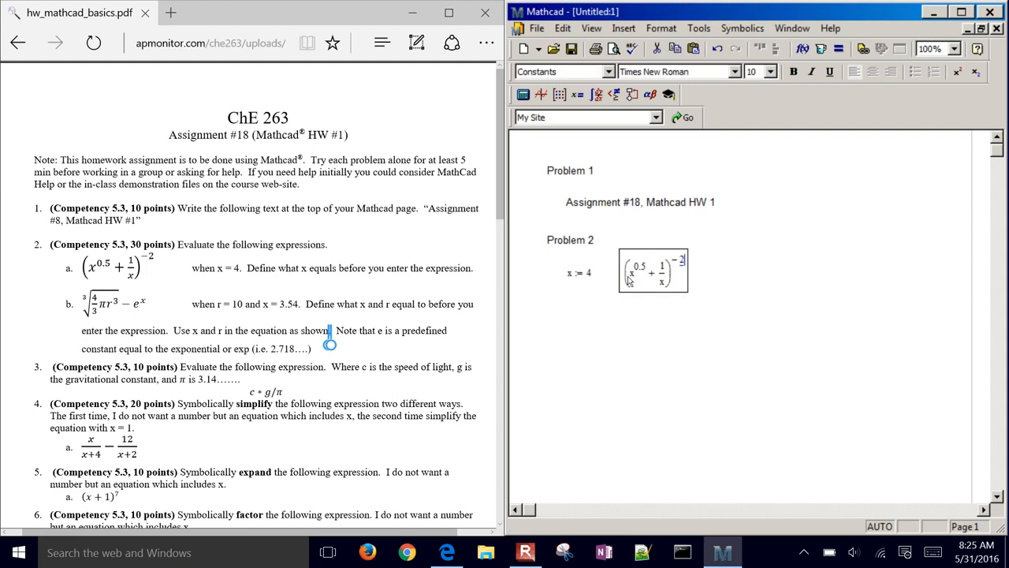
key(space)
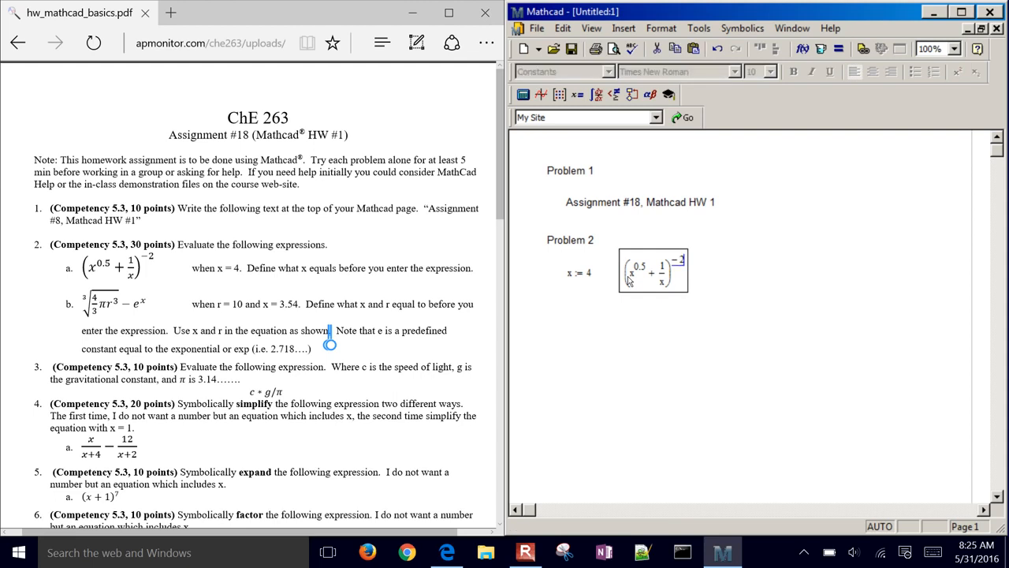
key(space)
text(= 0.198)
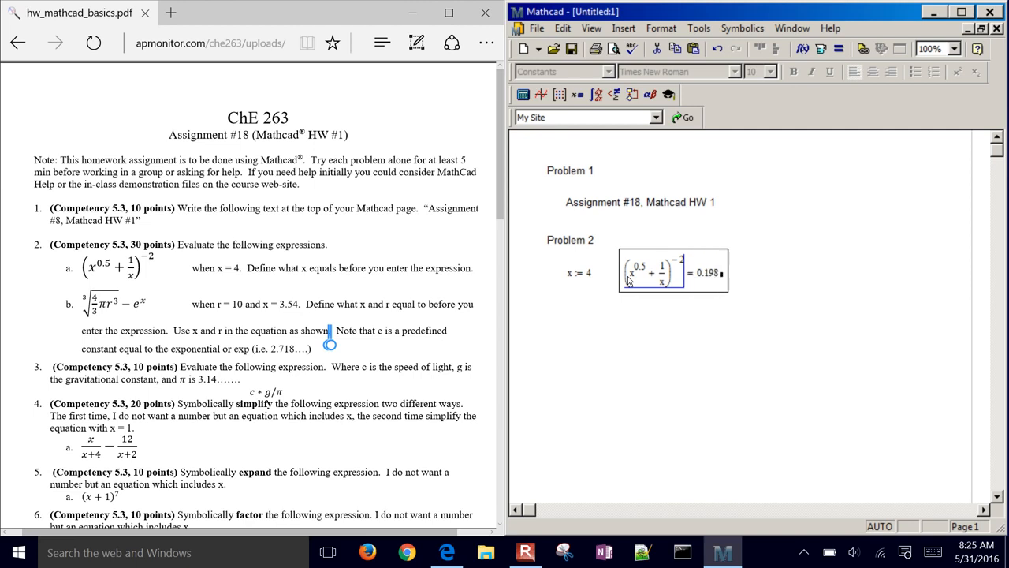
click(788, 258)
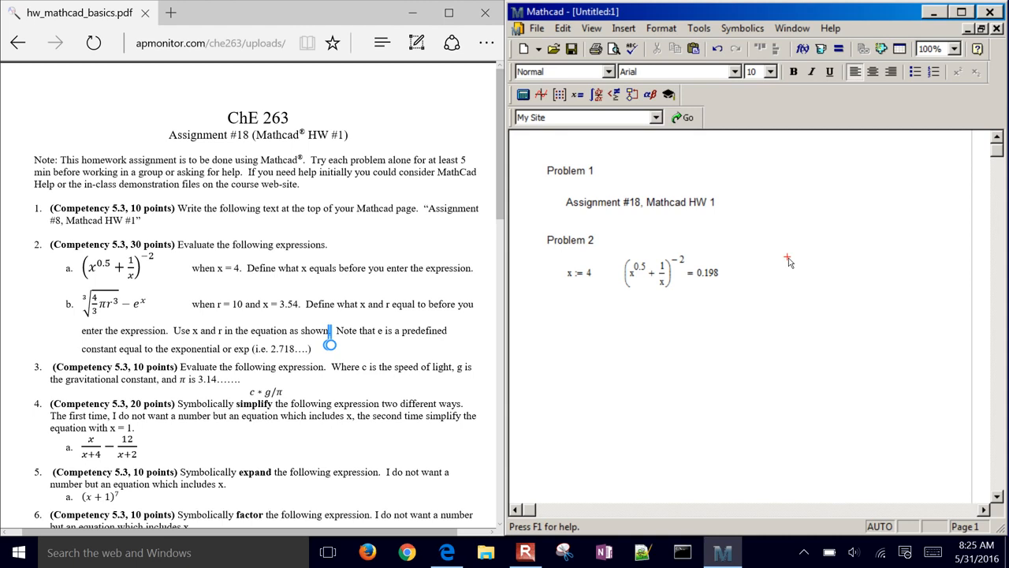
Step: Insert an nth-root operator in a new math region below the x := 4 definition
click(567, 336)
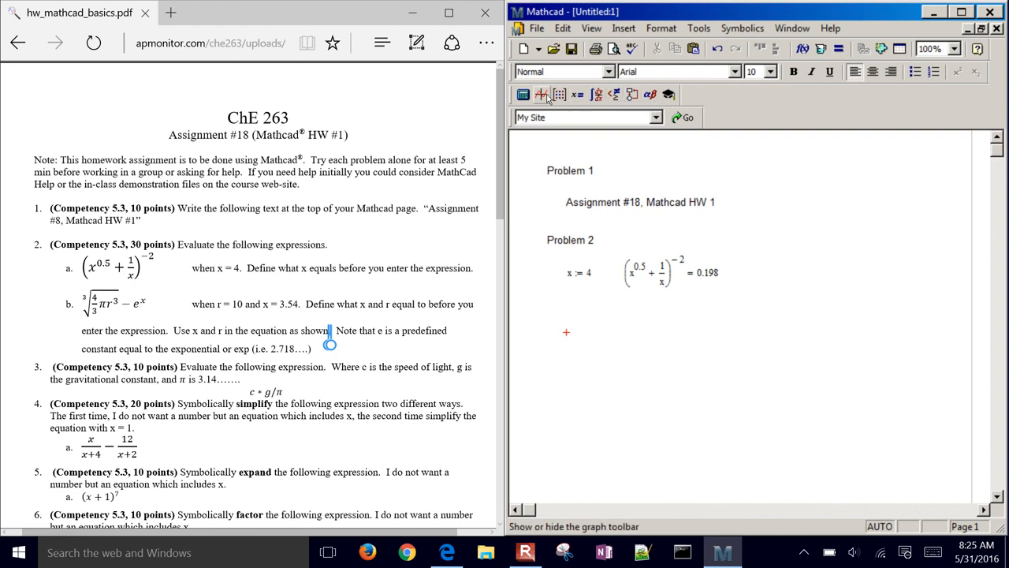
click(580, 94)
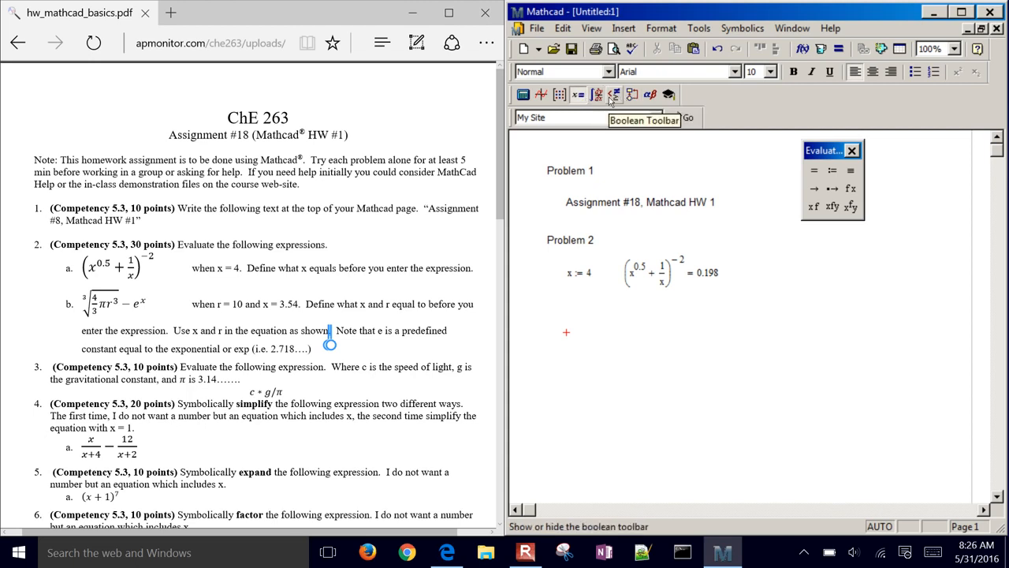
click(524, 94)
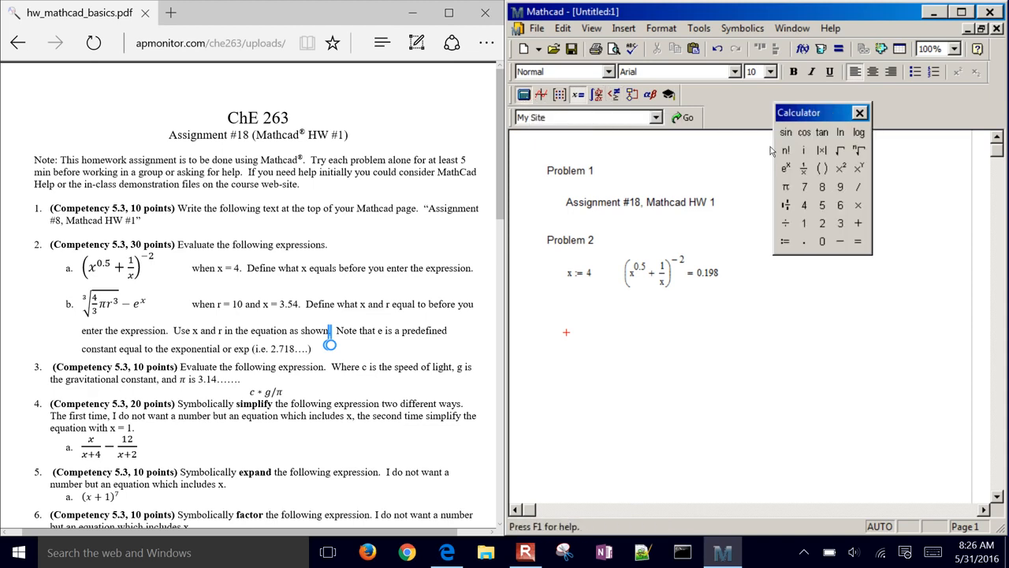
click(860, 151)
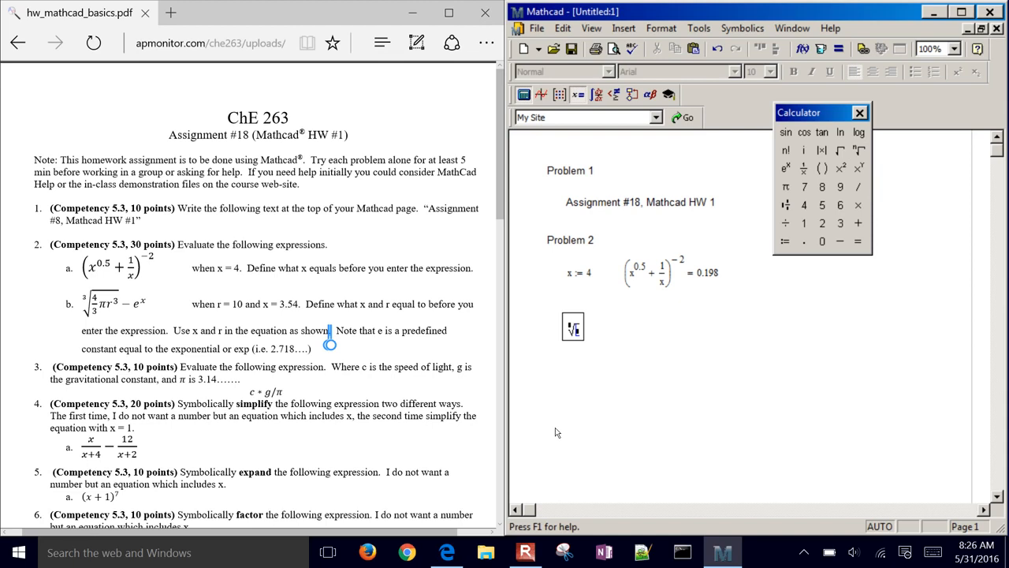
Step: Fill in the radicand as 4/3 times π times r cubed and select the entire root
text(4/3)
key(space)
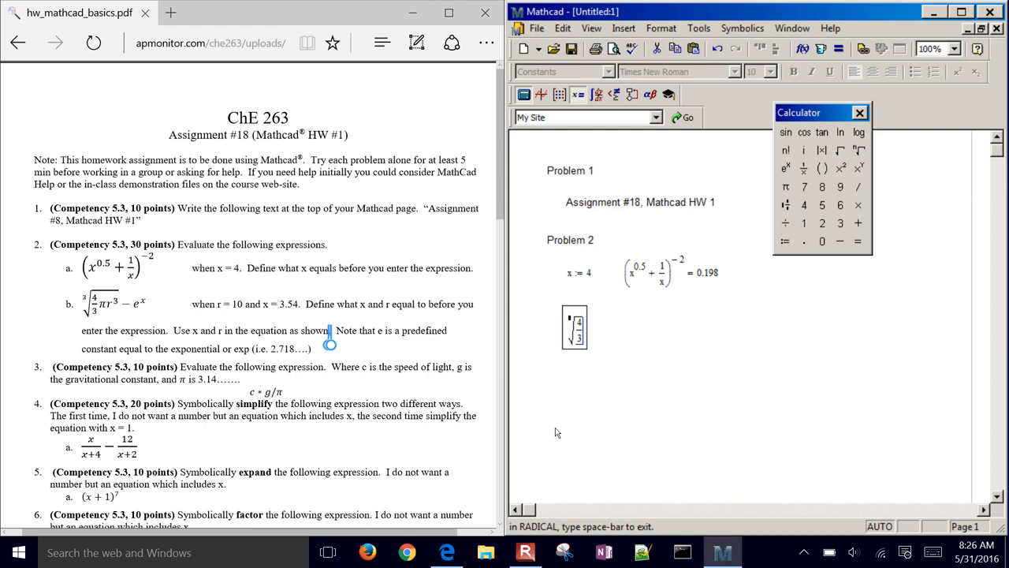
text(*)
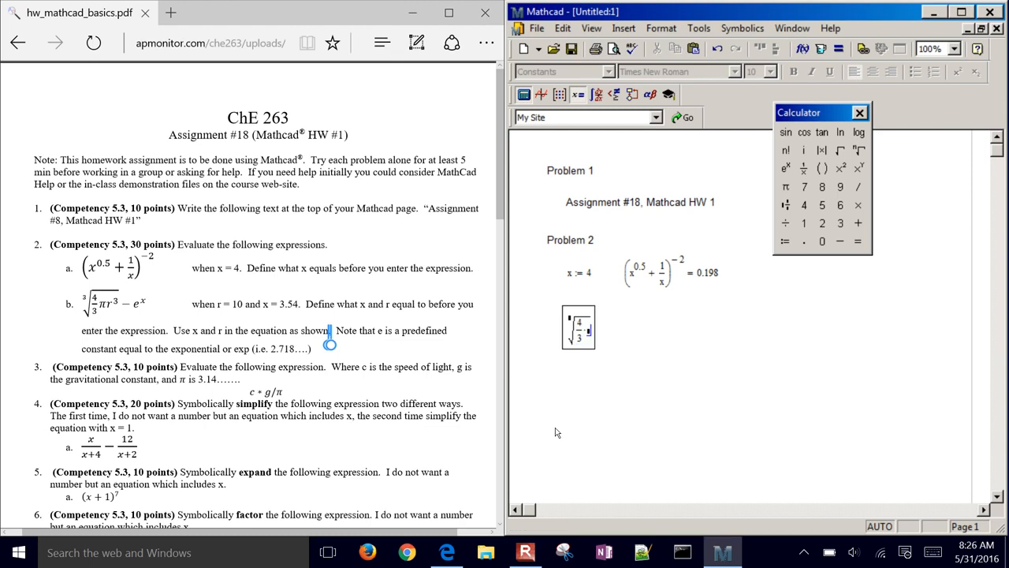
text(p)
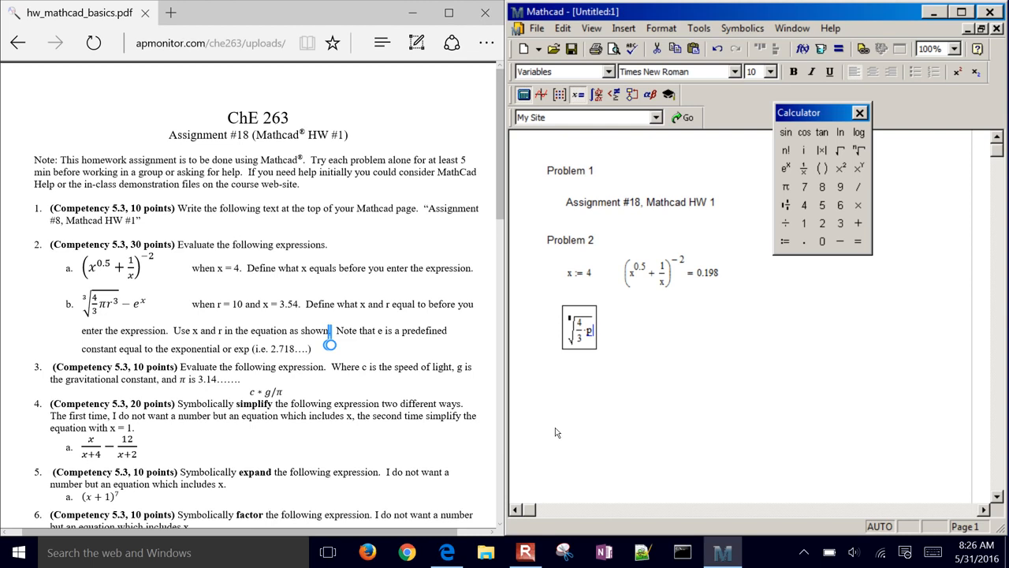
key(ctrl+g)
text(*r)
text(^)
text(3)
key(space)
key(space)
key(space)
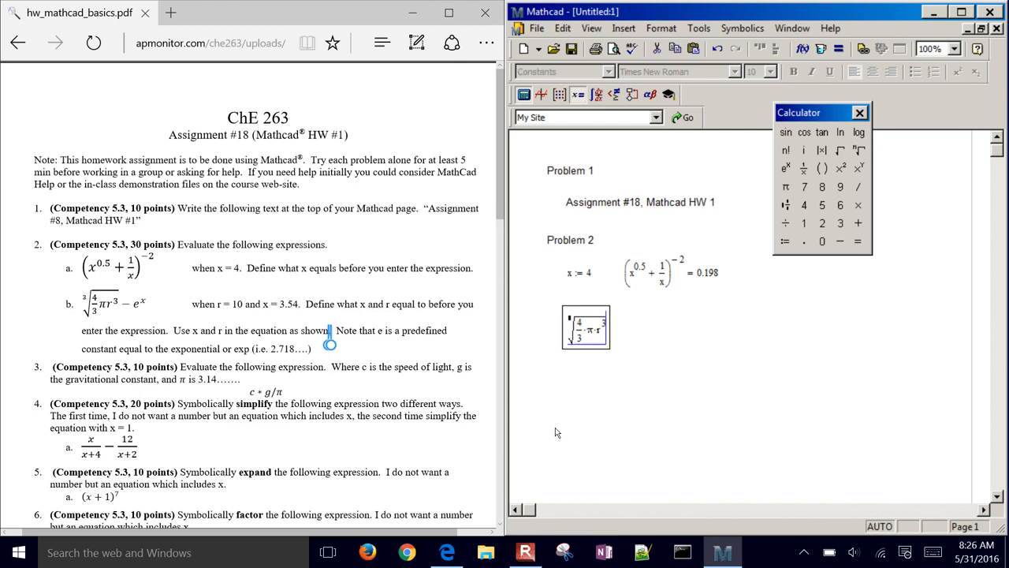
Step: Subtract e^x from the root and set the root's index to 3
text(-e)
key(shift+6)
text(x)
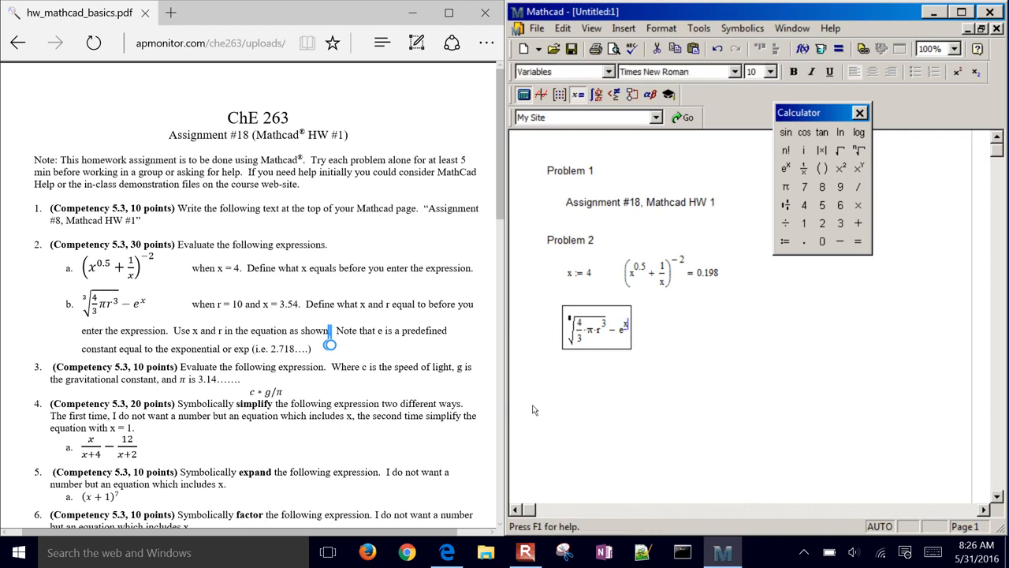
click(571, 320)
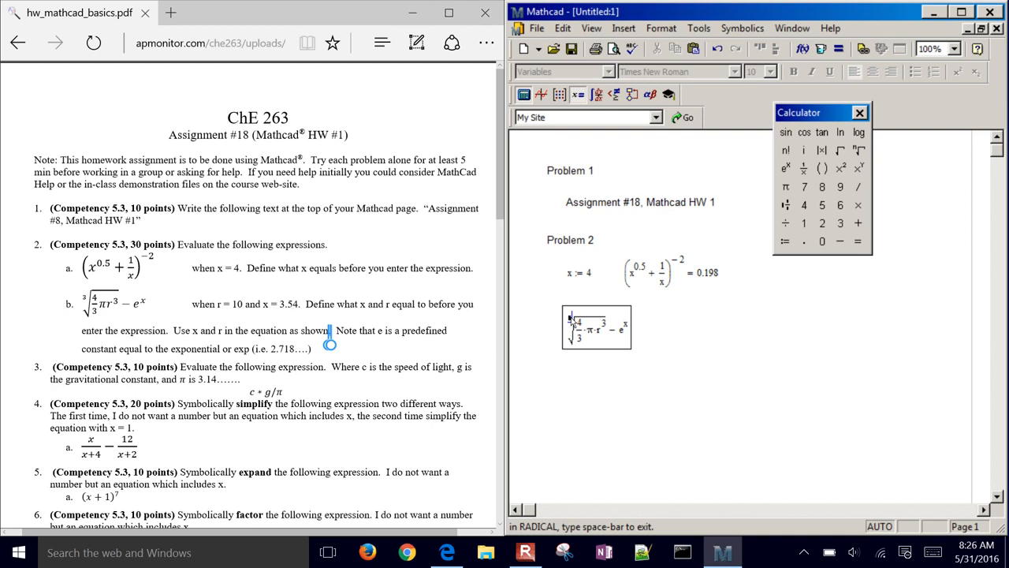
text(3)
Step: Select the complete cube-root expression, including the e^x term, and evaluate it numerically
key(Right)
key(Right)
key(Right)
key(Right)
key(Right)
key(Right)
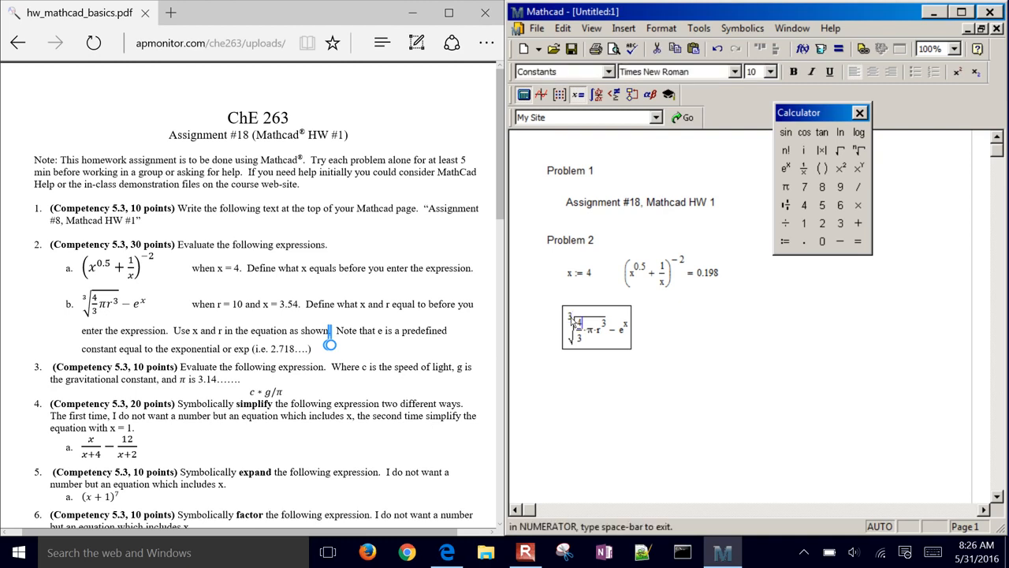
key(space)
key(space)
key(space)
key(space)
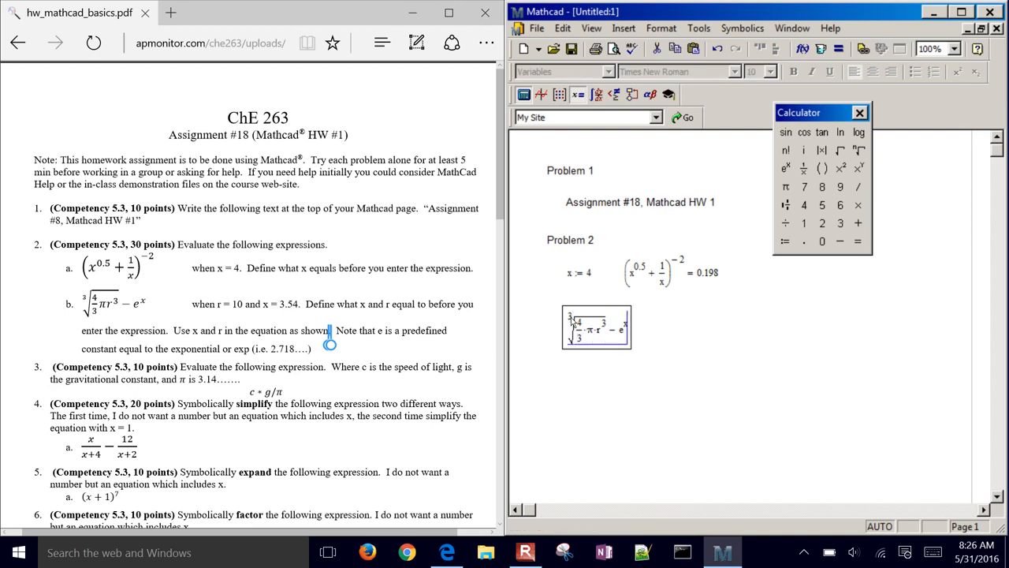
text(= ▪)
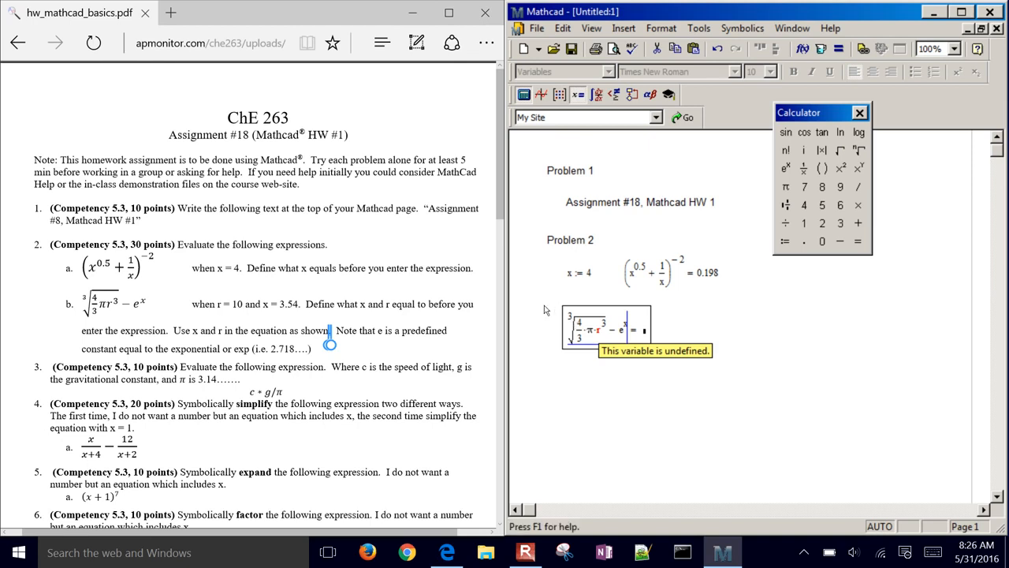
Step: Define r := 10 and x := 3.54 side by side above the cube-root expression
click(541, 309)
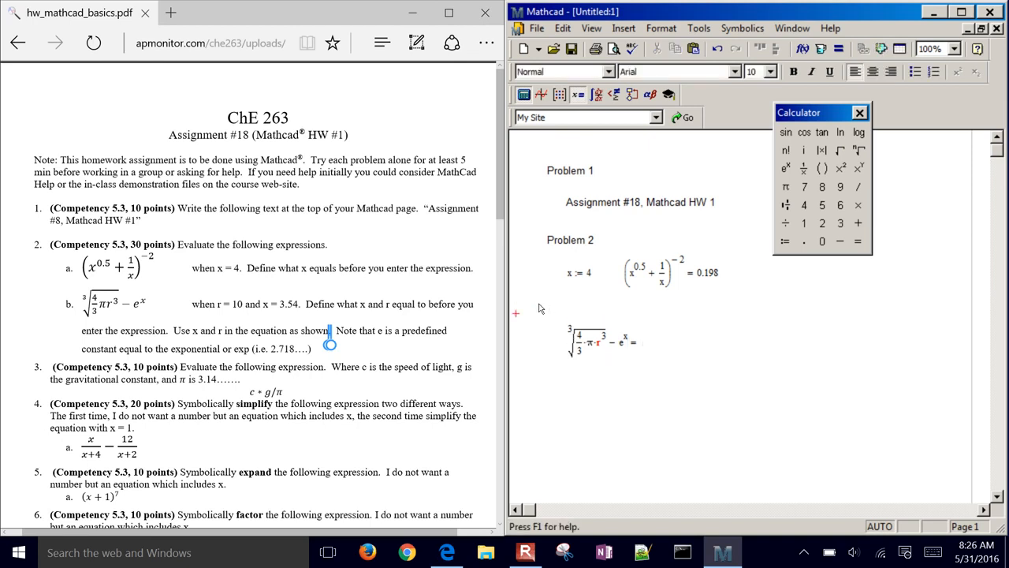
click(566, 308)
text(r )
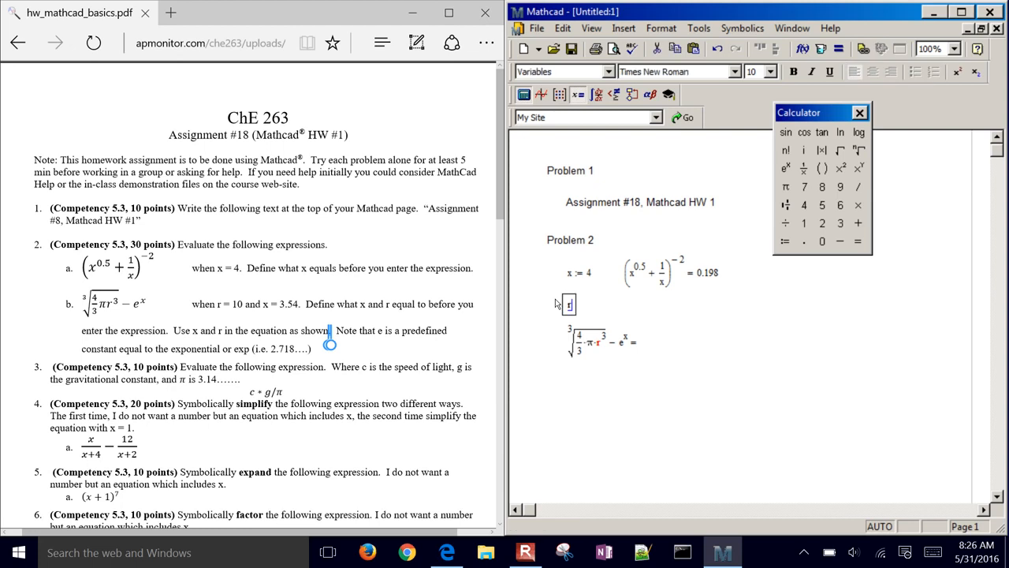
text(:= 10)
key(Right)
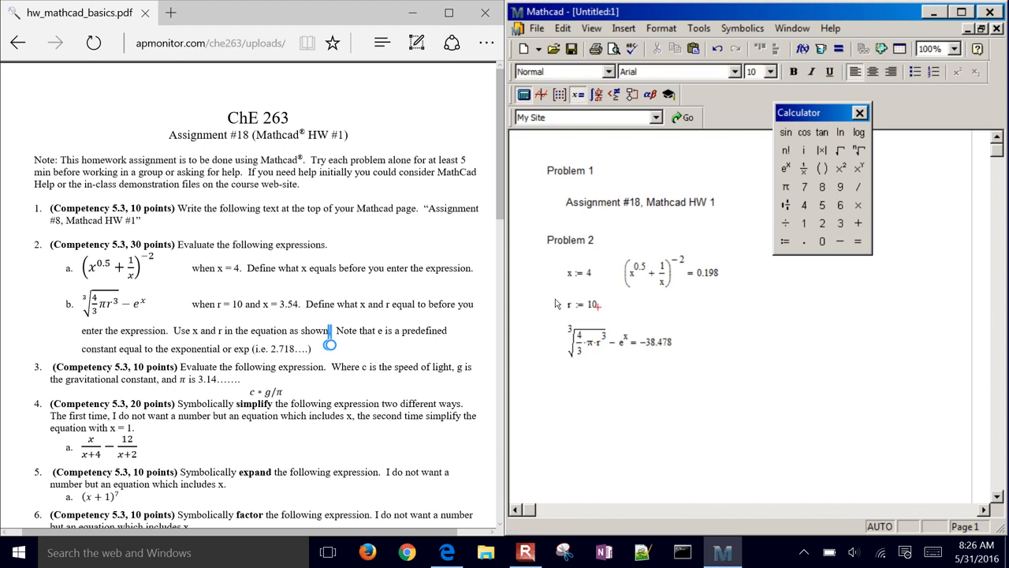
text(x )
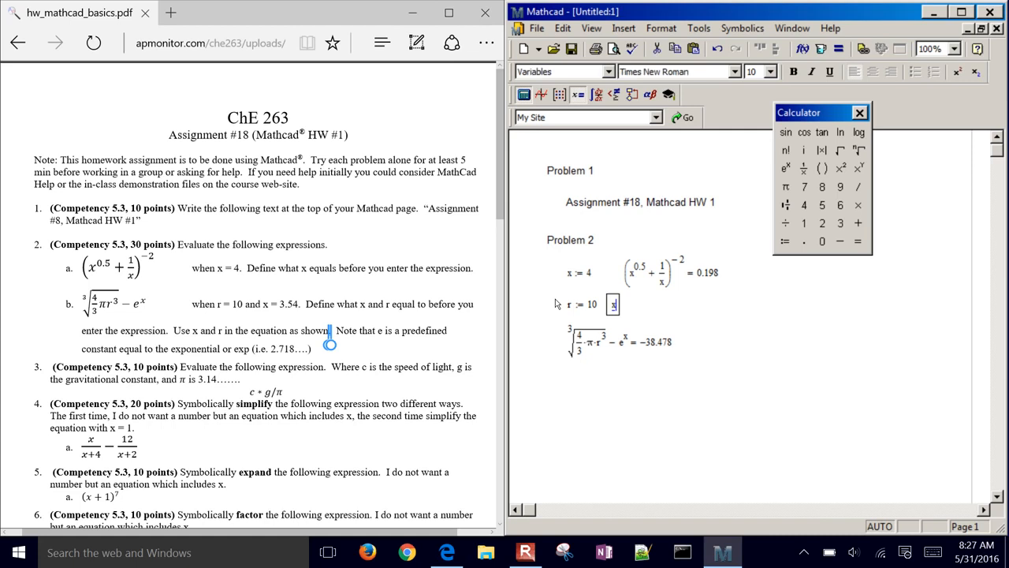
text(:= 3.54)
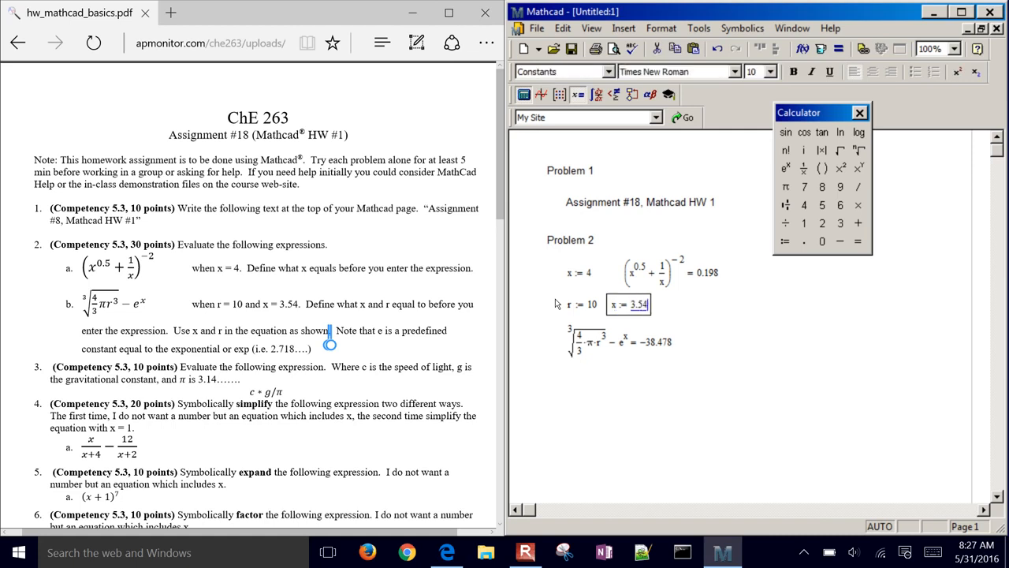
key(Return)
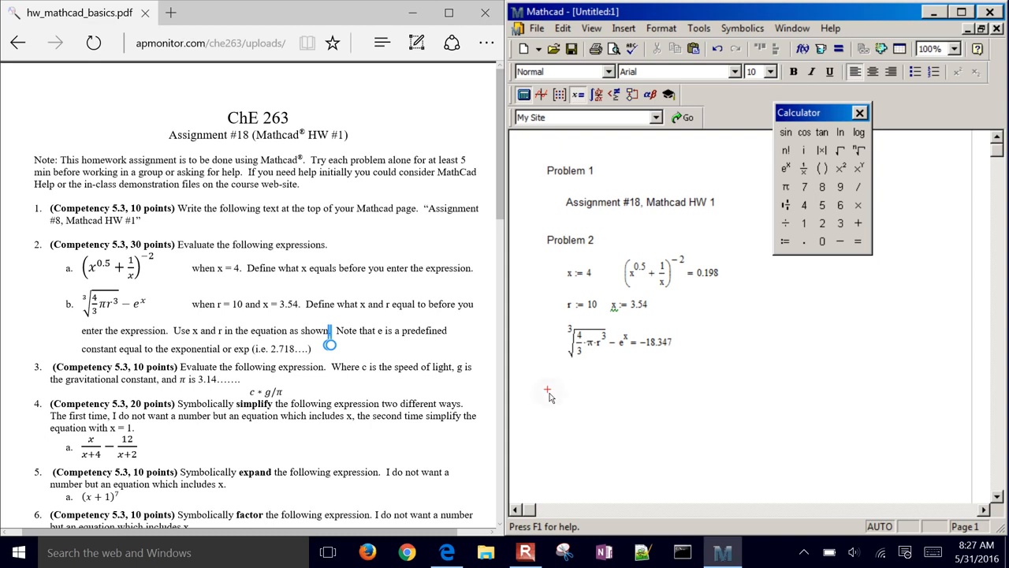
Step: Add a "Problem 3" text label below the cube-root expression, in line with the earlier problem labels
click(573, 397)
click(574, 401)
key(Left)
key(Up)
key(Up)
key(Left)
key(Left)
key(Left)
text("Problem 3)
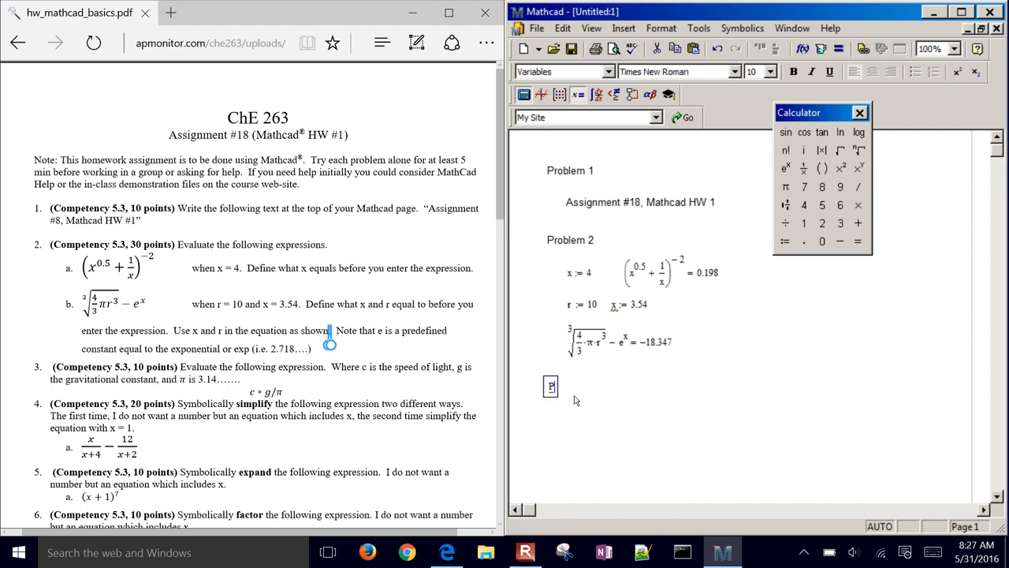
key(ctrl+shift+Return)
Step: Evaluate the built-in speed of light c in a new math region below the Problem 3 label
key(Down)
key(Down)
key(Down)
key(Right)
key(Right)
key(Right)
text(c=)
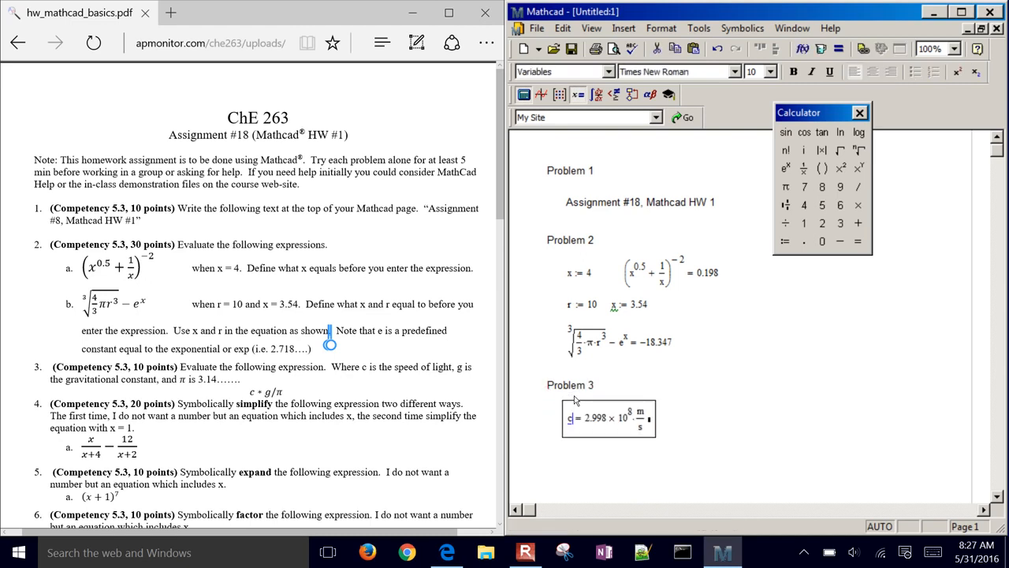
Step: Evaluate the built-in gravitational constant g in a new math region beside the c evaluation
click(693, 428)
key(Up)
key(Left)
key(Left)
key(Left)
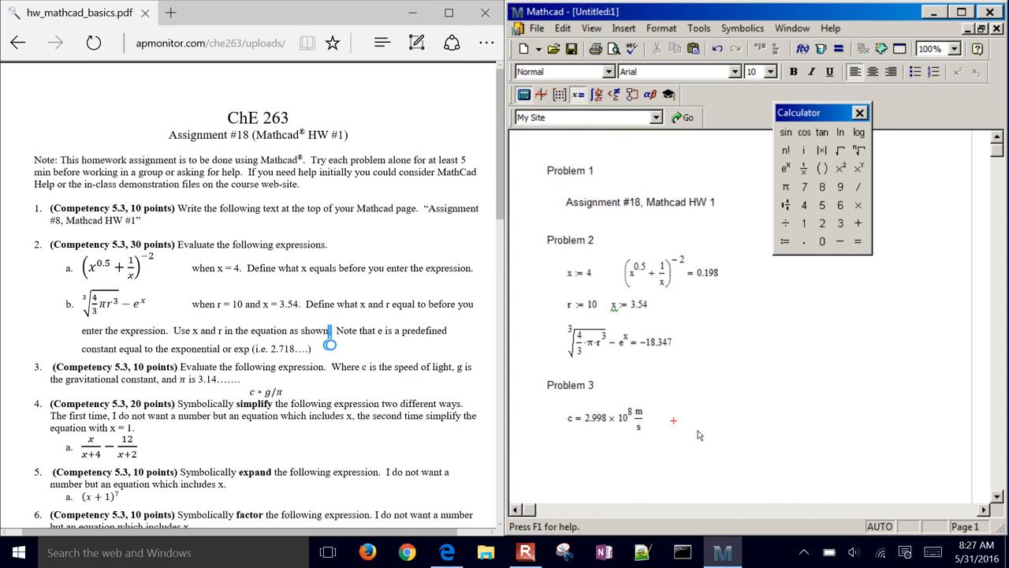
text(g = 9.807·m/s²)
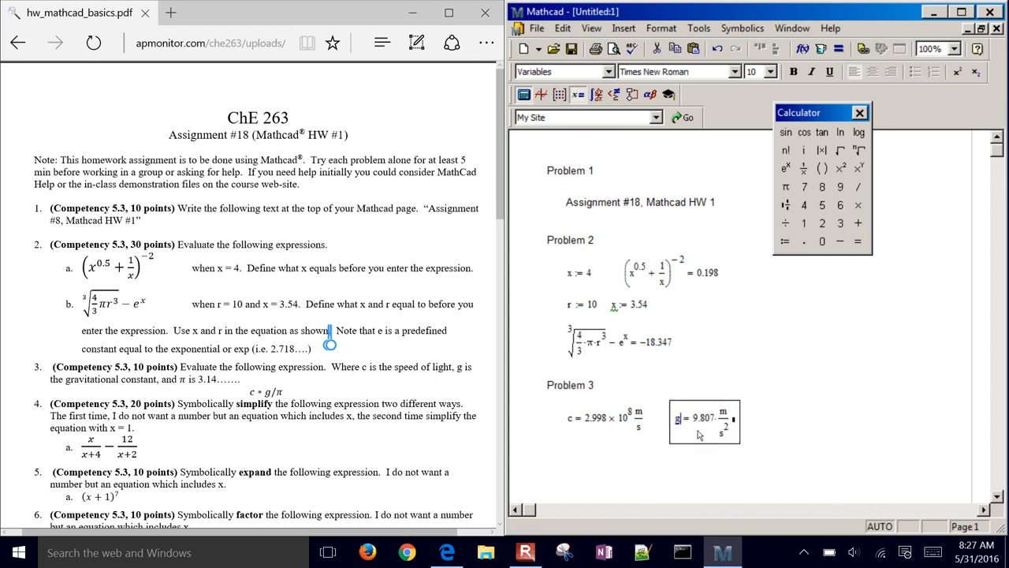
Step: Try redefining g := 1 in a region beyond the g evaluation, and delete that definition again
click(769, 430)
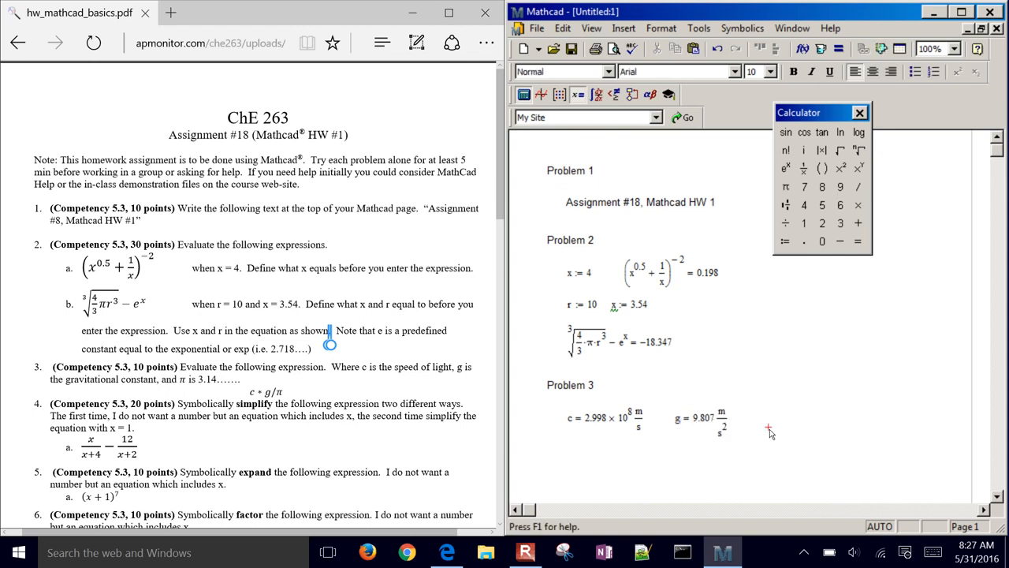
text(g := 1)
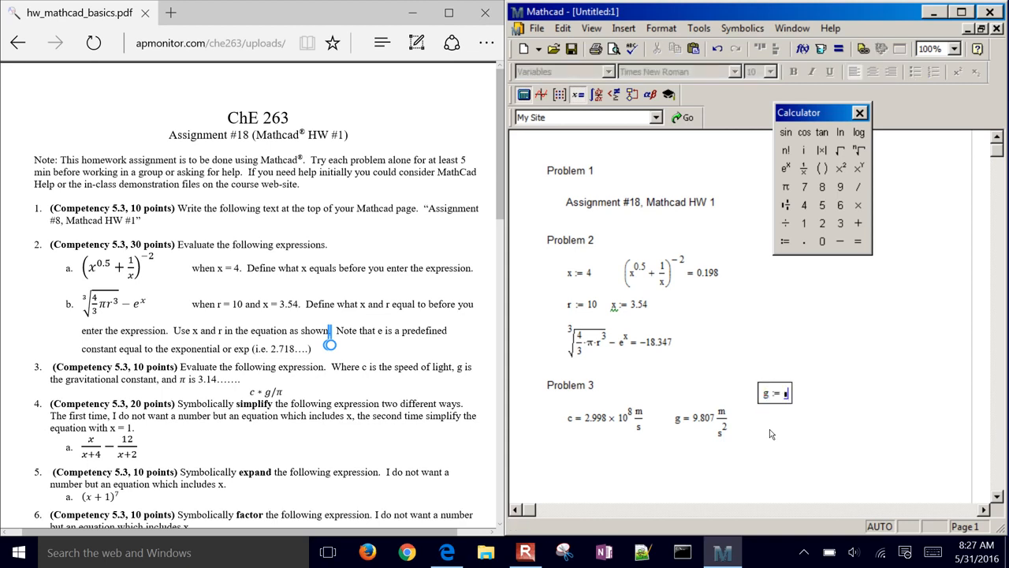
key(Return)
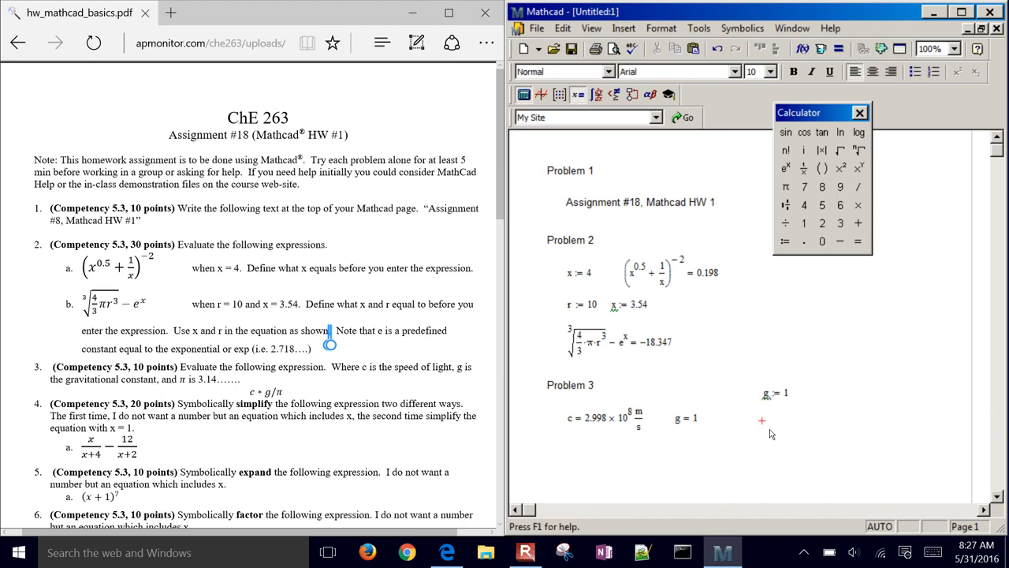
key(Up)
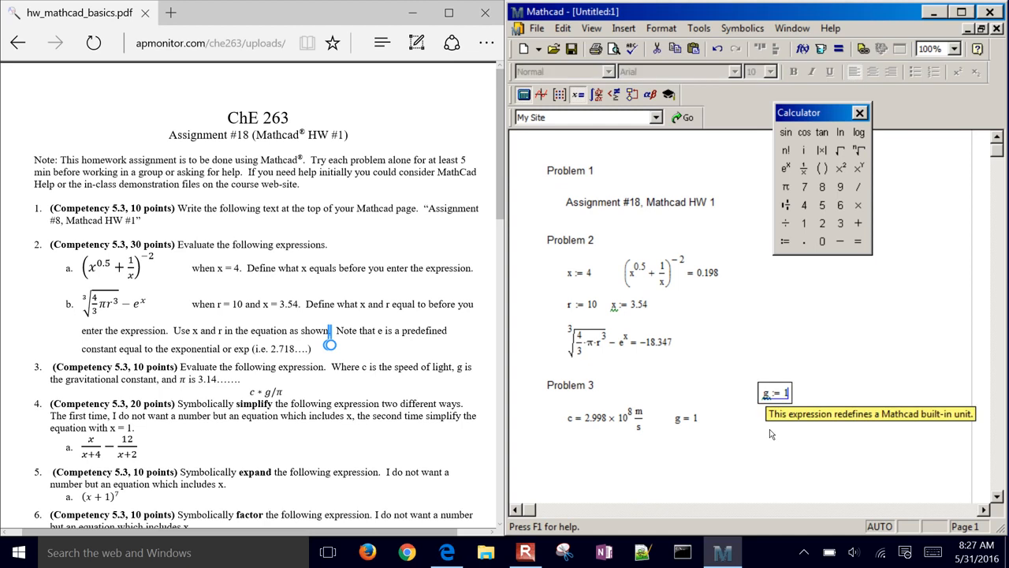
key(BackSpace)
key(BackSpace)
click(770, 429)
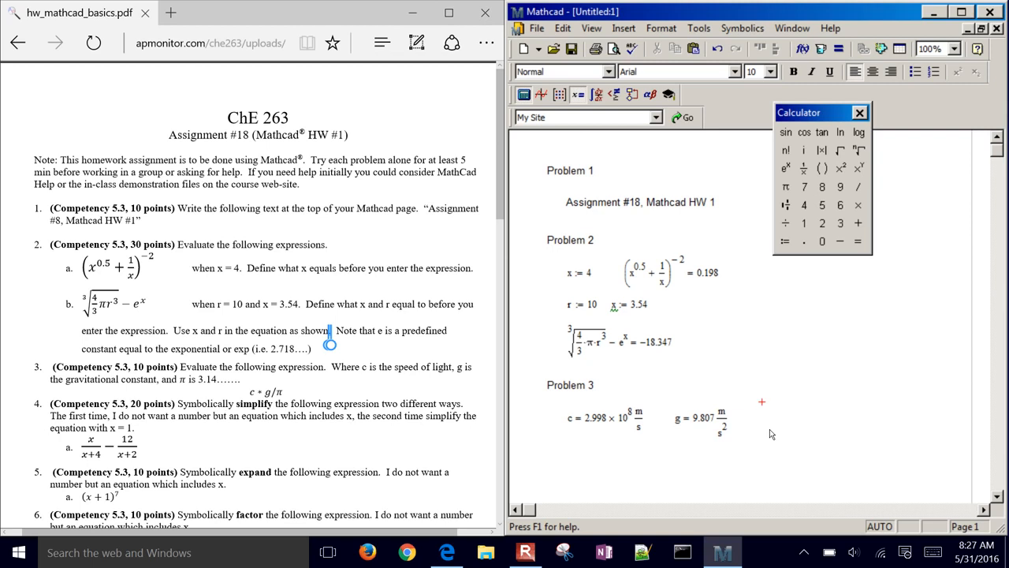
Step: Enter the expression c·g/π in line with the c and g evaluations and evaluate it numerically
key(Left)
key(Left)
key(Up)
key(Right)
text(c*g)
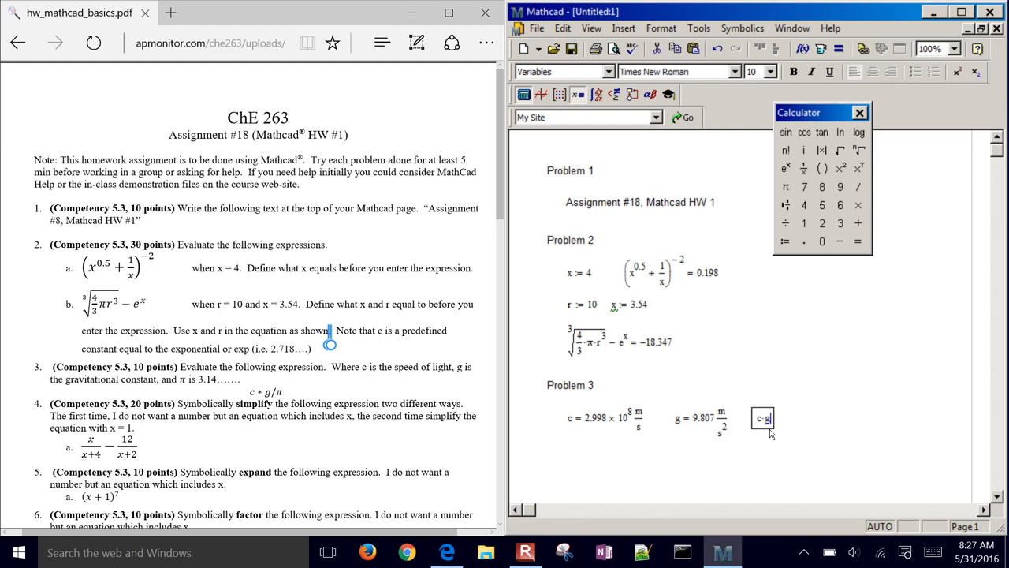
text(/)
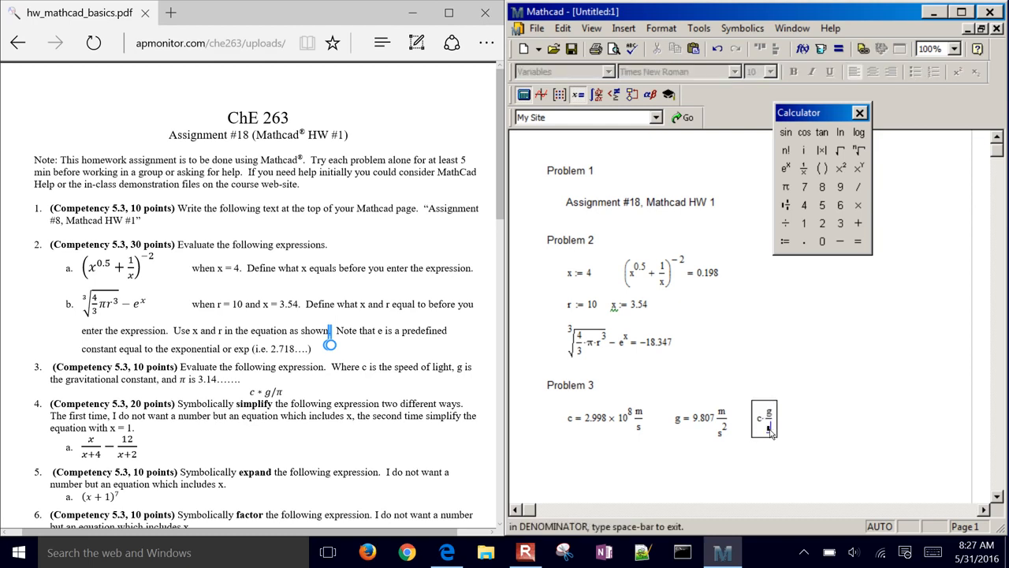
text(p)
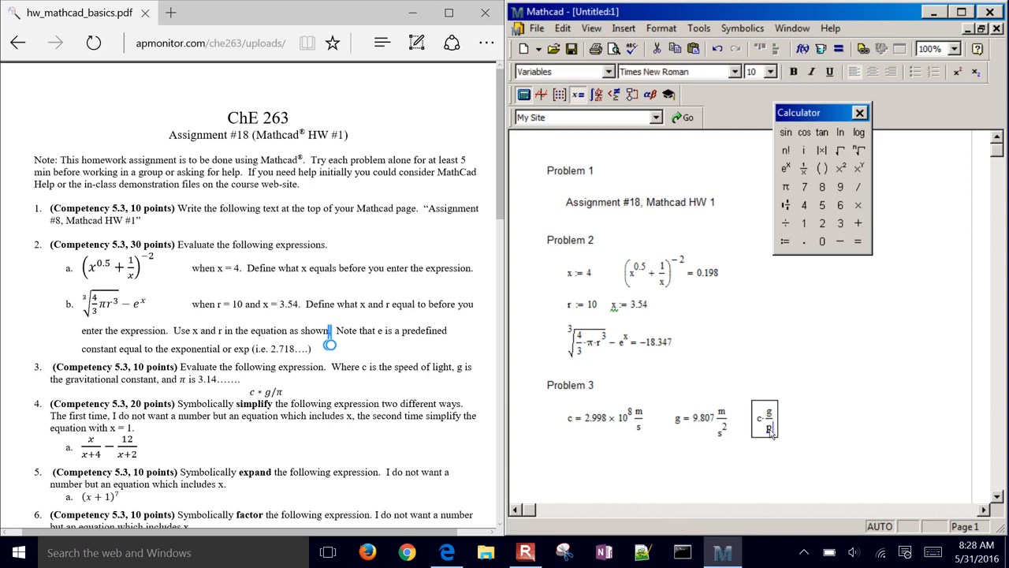
key(ctrl+g)
key(space)
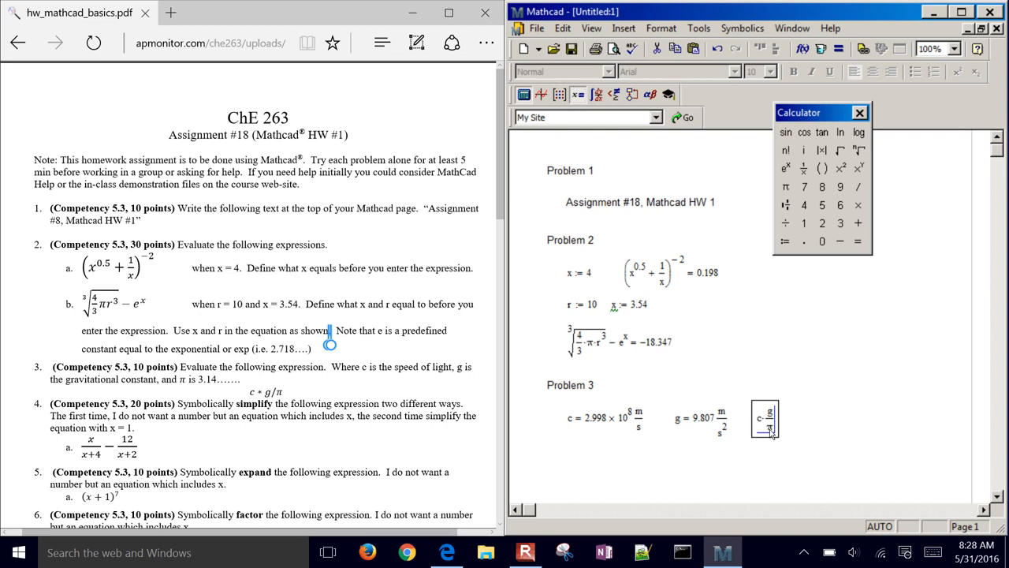
text(= 9.358 × 10^8·m^2/s^3)
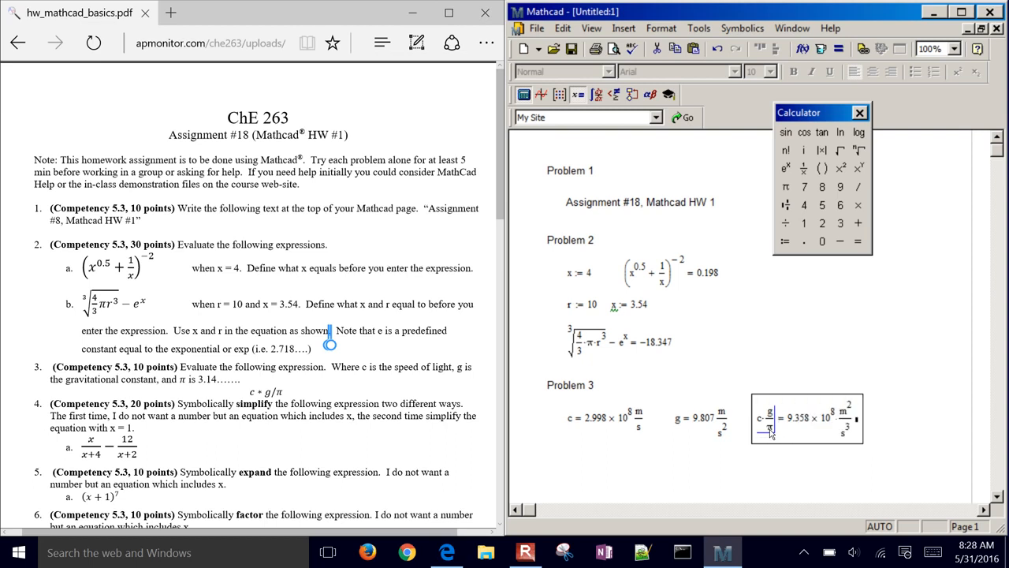
Step: Convert the result of c·g/π to km^2/hr^2 using its units placeholder
click(852, 419)
click(858, 418)
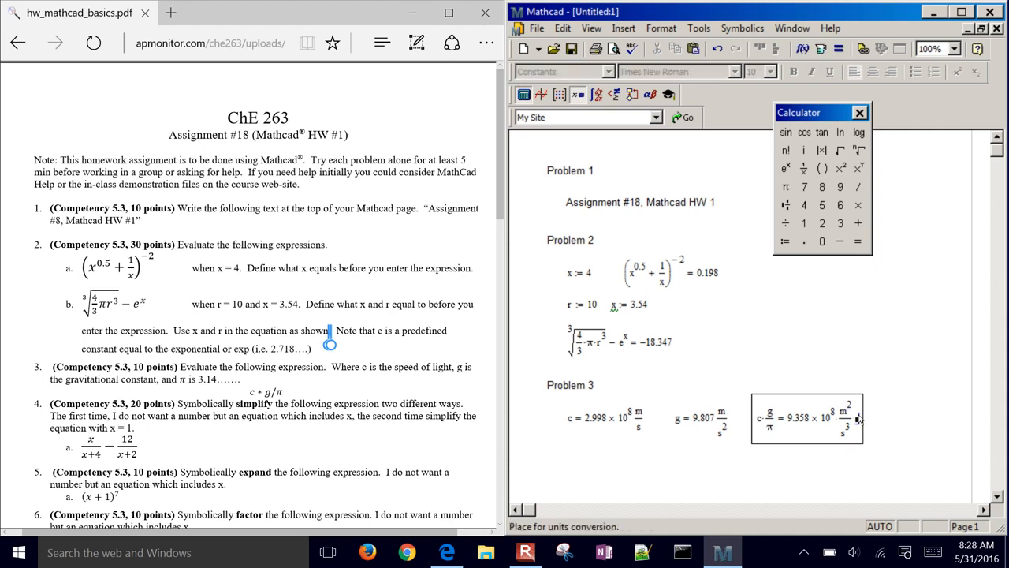
text(km^2)
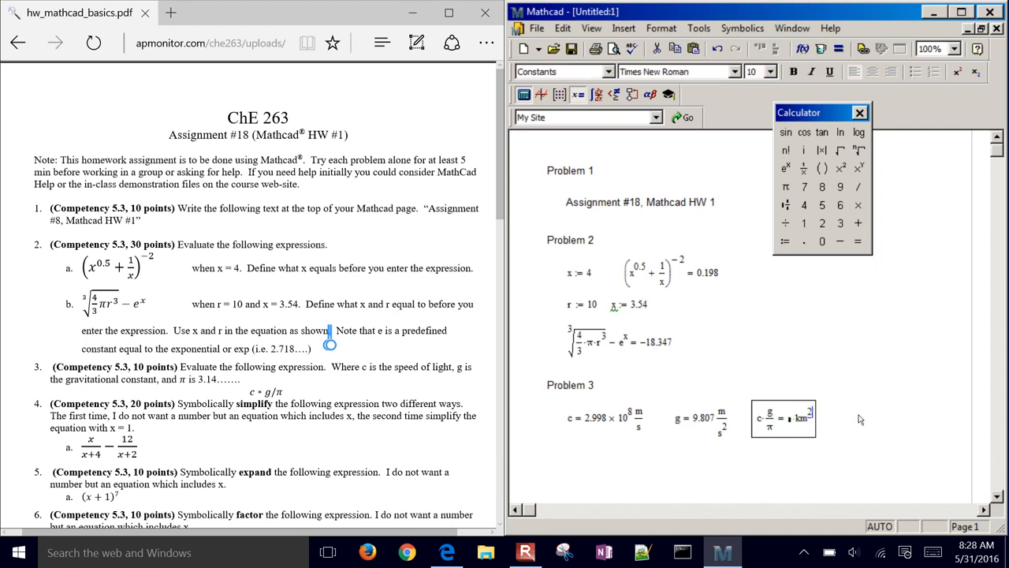
text(/hr^2)
key(Return)
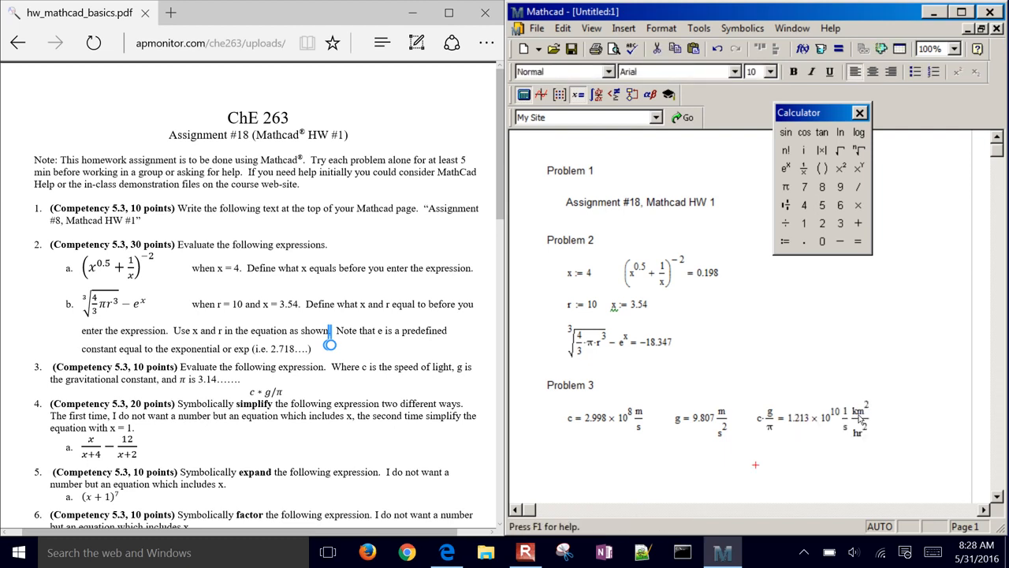
Step: Delete the km^2/hr^2 units from the c·g/π result and evaluate the expression again in default units
click(865, 435)
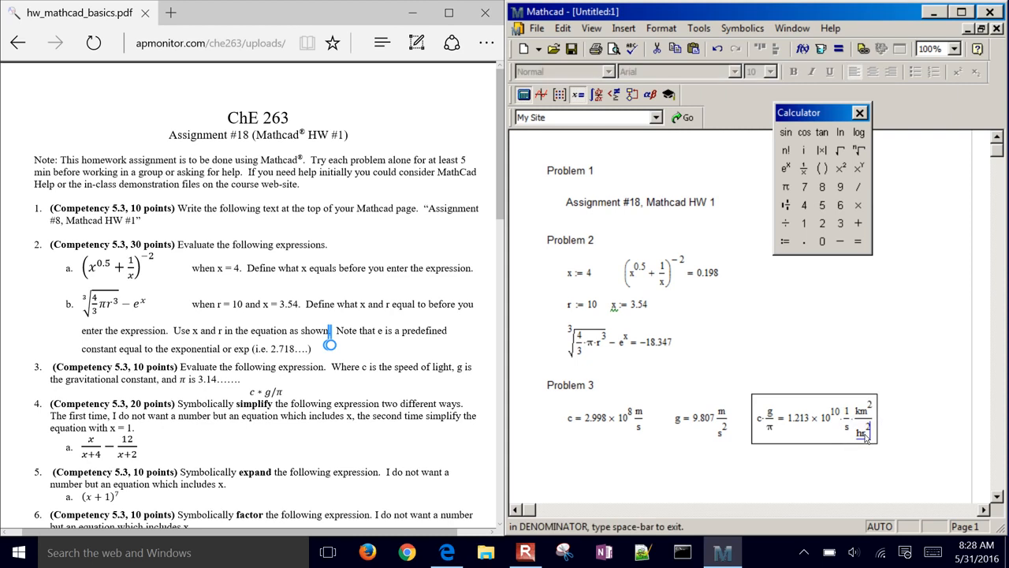
key(Left)
key(BackSpace)
key(BackSpace)
key(BackSpace)
key(BackSpace)
key(BackSpace)
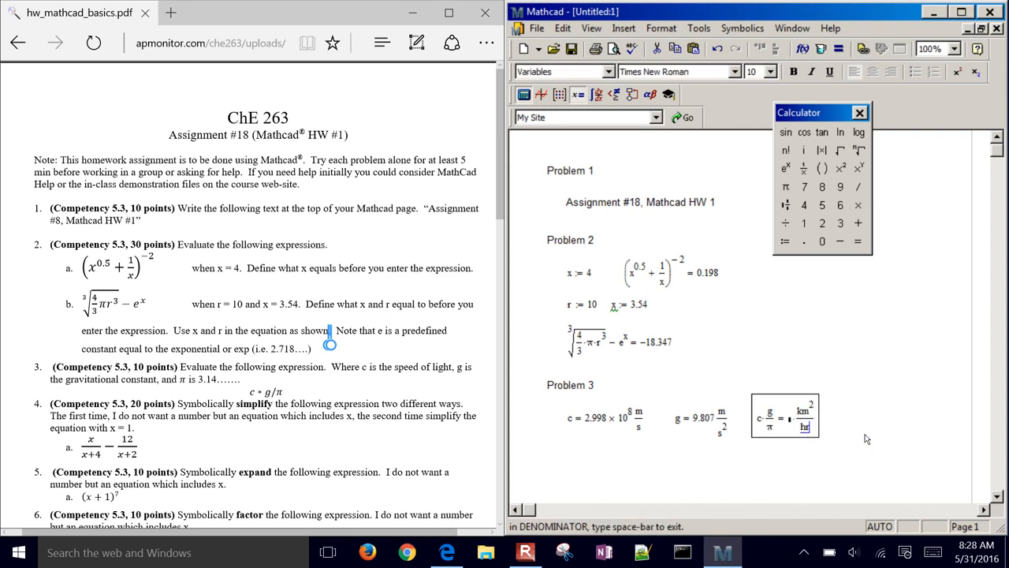
key(BackSpace)
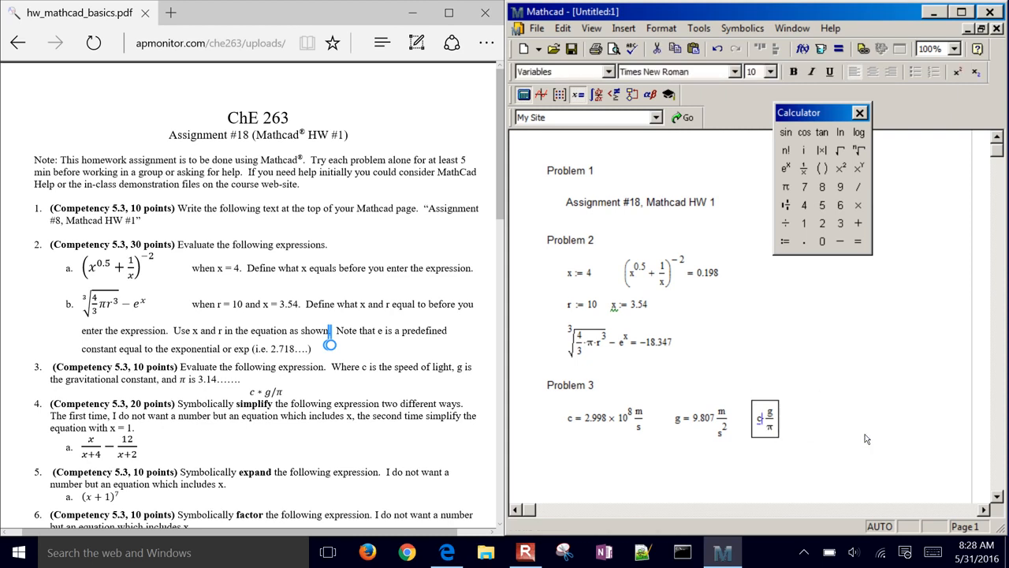
text(= 9.358 × 10^8 m^2/s^3)
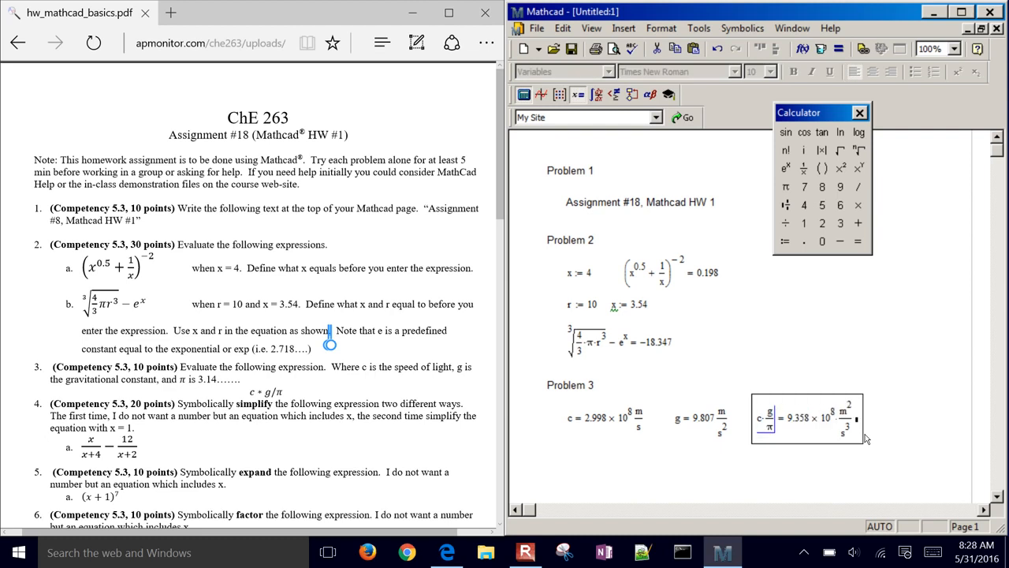
Step: Convert the result of c·g/π to km^2/hr^3 using its units placeholder
click(857, 421)
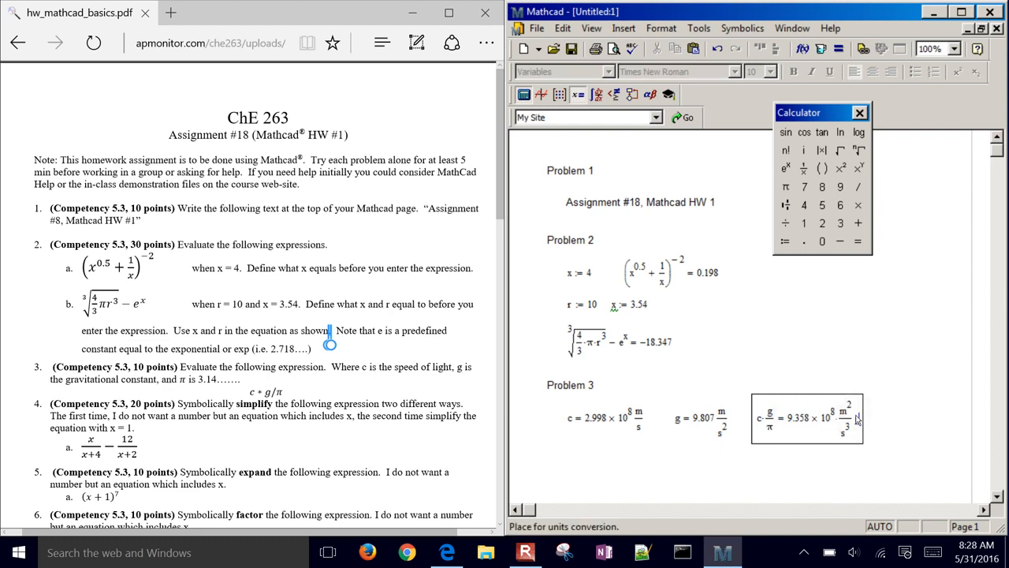
text(km)
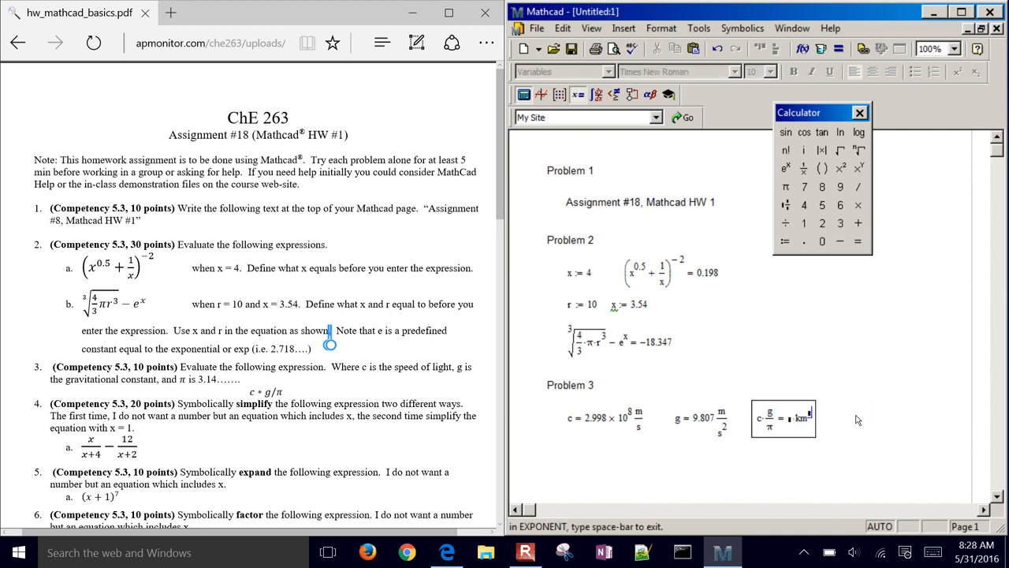
text(^2/hr^3)
key(Return)
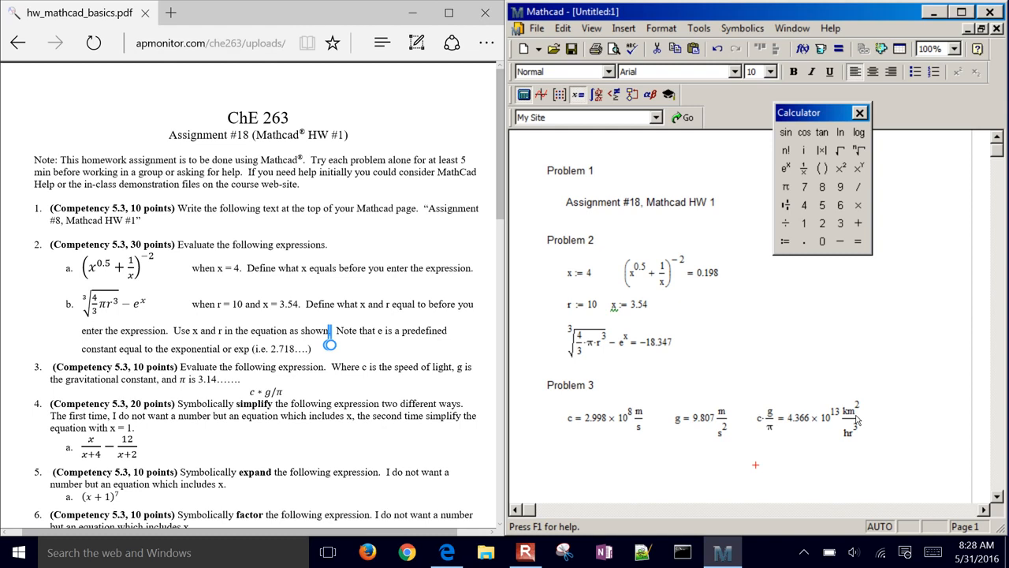
Step: Remove the km^2/hr^3 units from the c·g/π result and re-evaluate the expression in default units
click(845, 431)
key(BackSpace)
key(BackSpace)
key(BackSpace)
key(BackSpace)
key(BackSpace)
key(BackSpace)
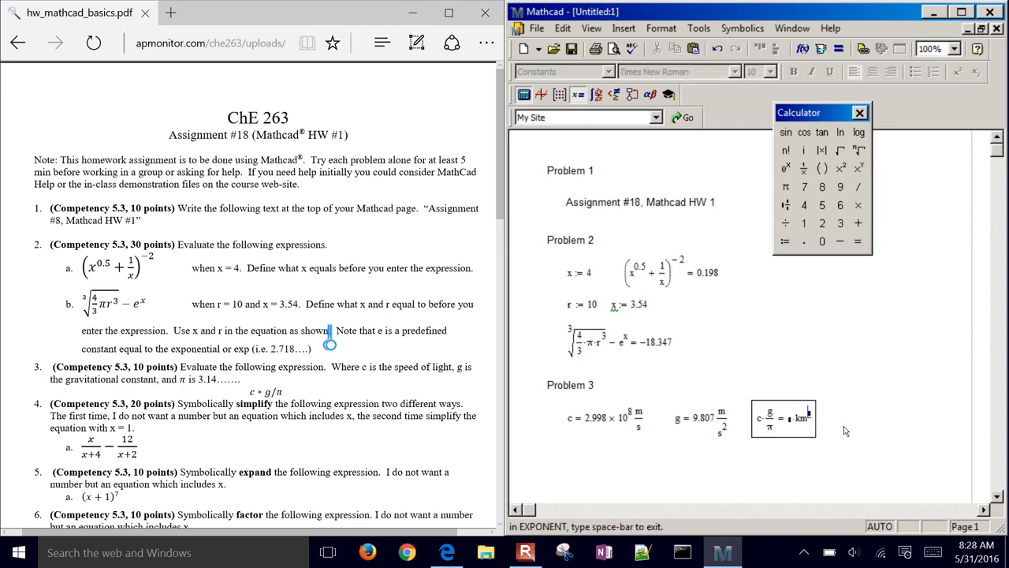
key(BackSpace)
key(space)
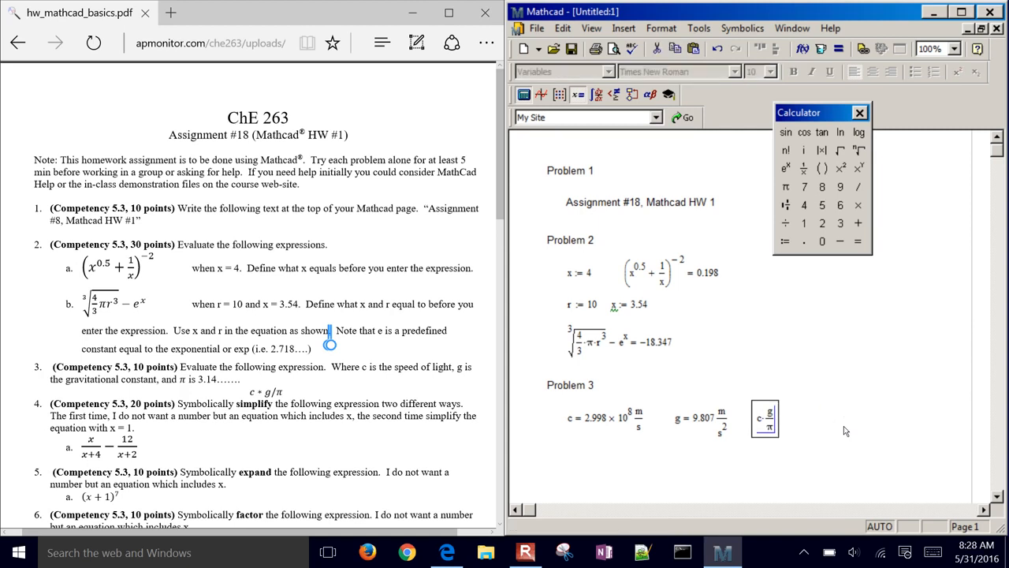
text(=)
click(561, 466)
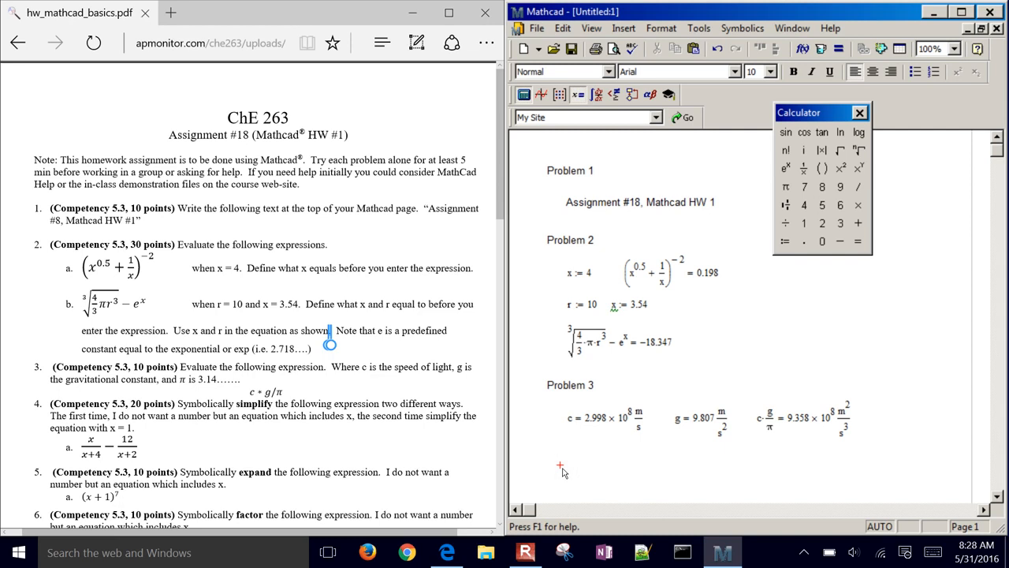
Step: Add the text label "Problem 4" below the problem 3 results and place the insertion point slightly indented beneath it
scroll(252, 316, down, 3)
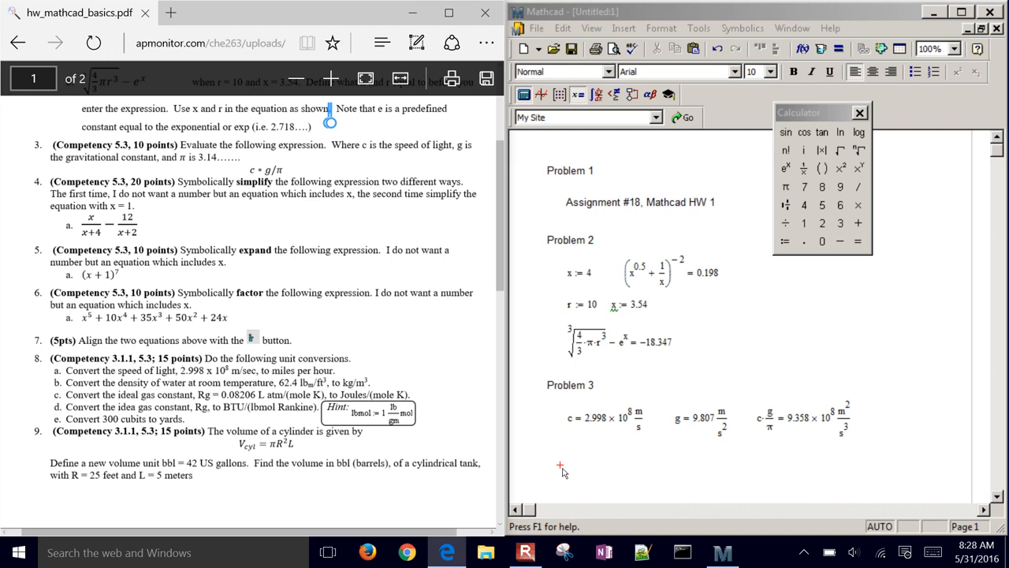
click(552, 462)
text(Problem 4)
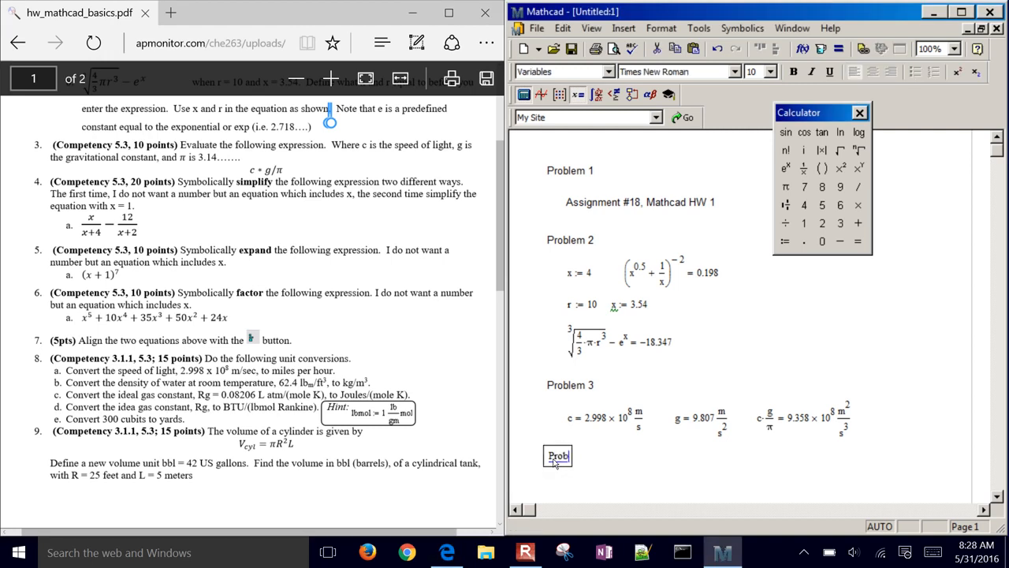
key(ctrl+shift+Return)
key(Down)
key(Right)
key(Right)
key(Right)
key(Down)
key(Down)
key(Down)
key(Down)
key(Down)
key(Down)
key(Down)
key(Down)
key(Down)
key(Down)
key(Down)
key(Down)
key(Down)
key(Down)
key(Down)
key(Down)
key(Down)
key(Down)
key(Down)
key(Down)
key(Down)
key(Down)
key(Down)
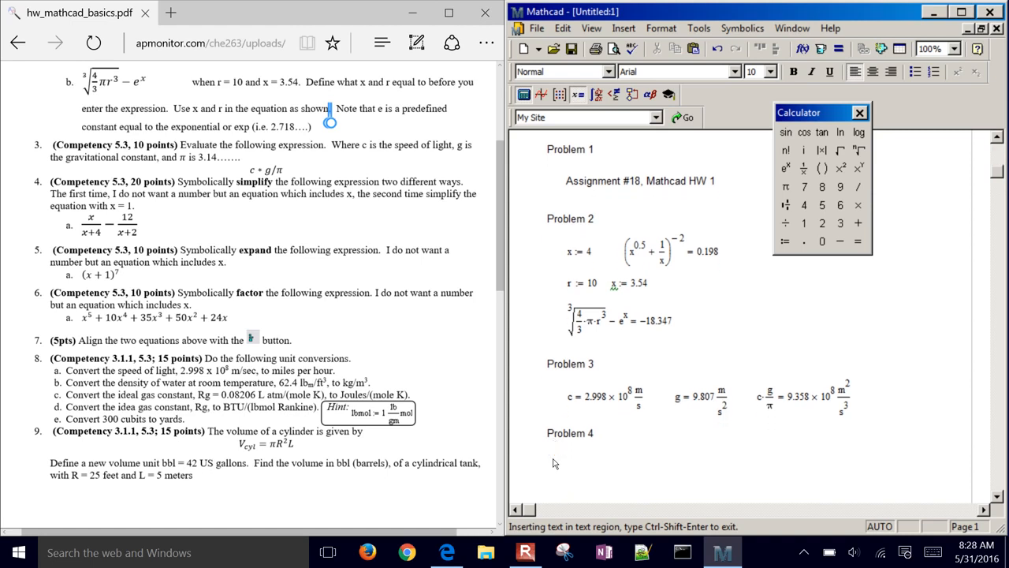
key(Up)
key(Up)
key(Up)
key(Up)
key(Up)
key(Up)
key(Up)
key(Up)
key(Up)
key(Up)
key(Up)
key(Up)
key(Up)
key(Up)
key(Up)
key(Up)
key(Up)
key(Up)
key(Up)
key(Up)
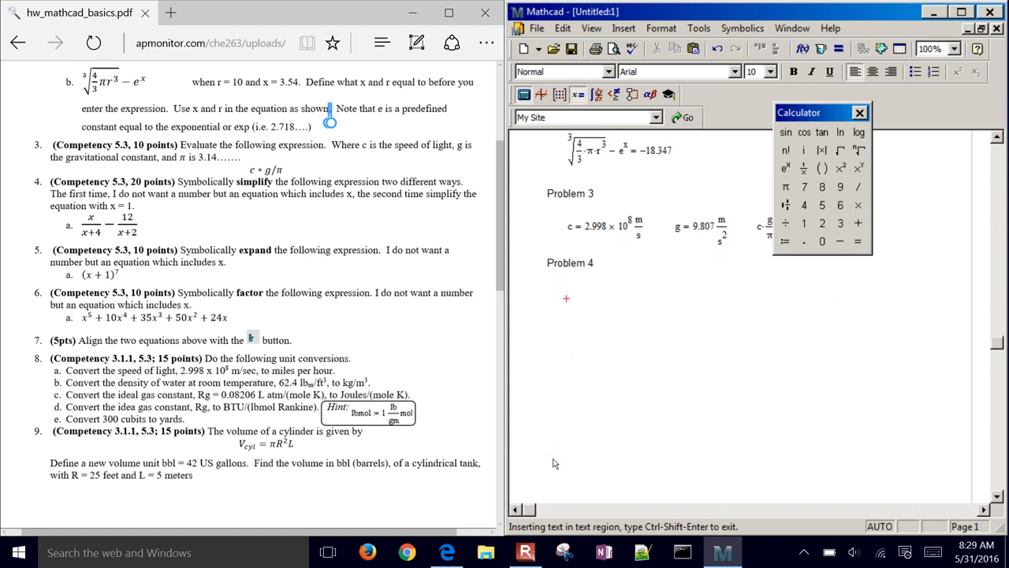
Step: Close the Calculator palette and dock the Evaluation palette beside the Math toolbar
click(859, 112)
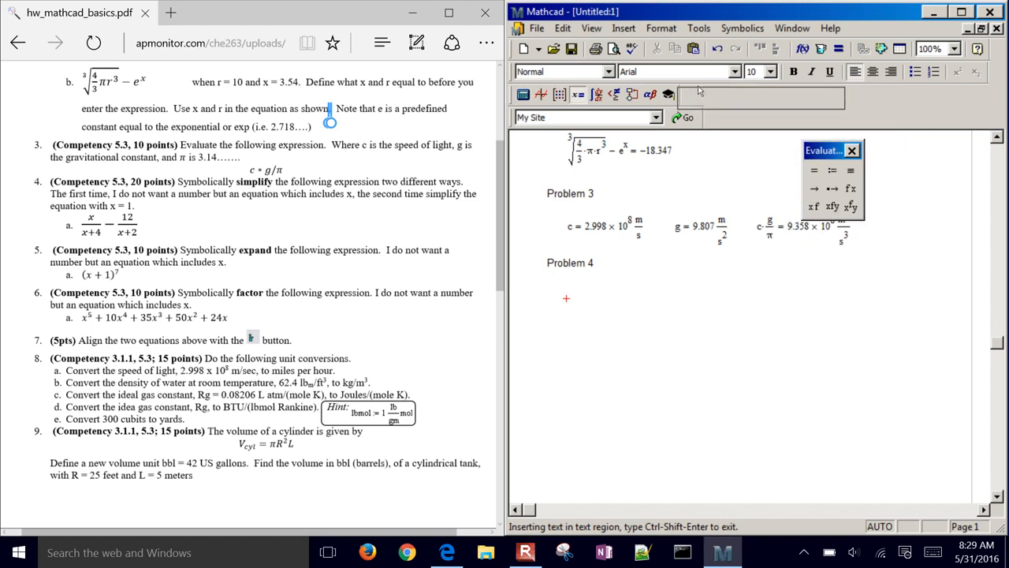
drag(699, 91, 699, 91)
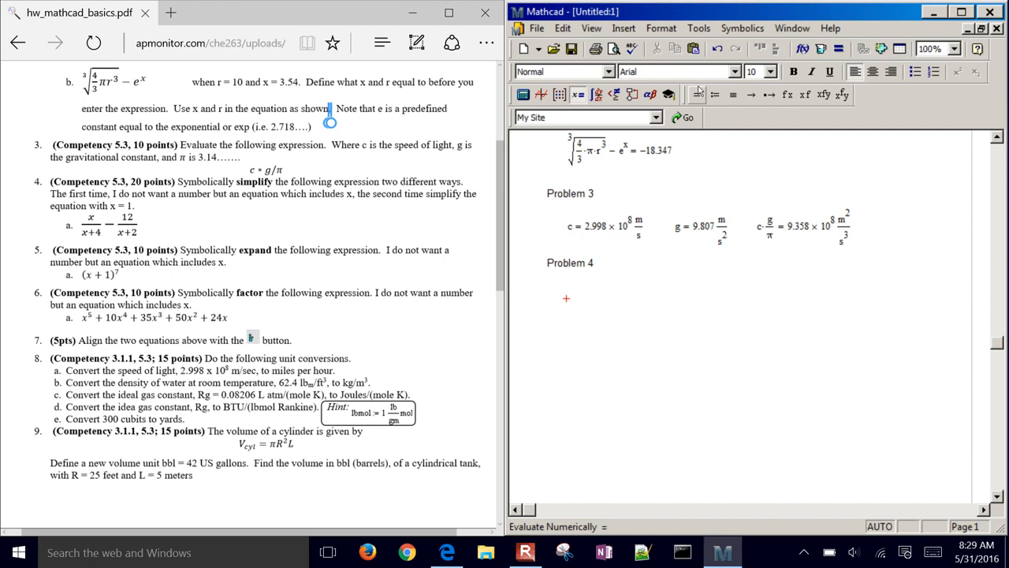
Step: Enter the expression x/(x + 4) - 12/(x + 2) under the Problem 4 label
text(x/)
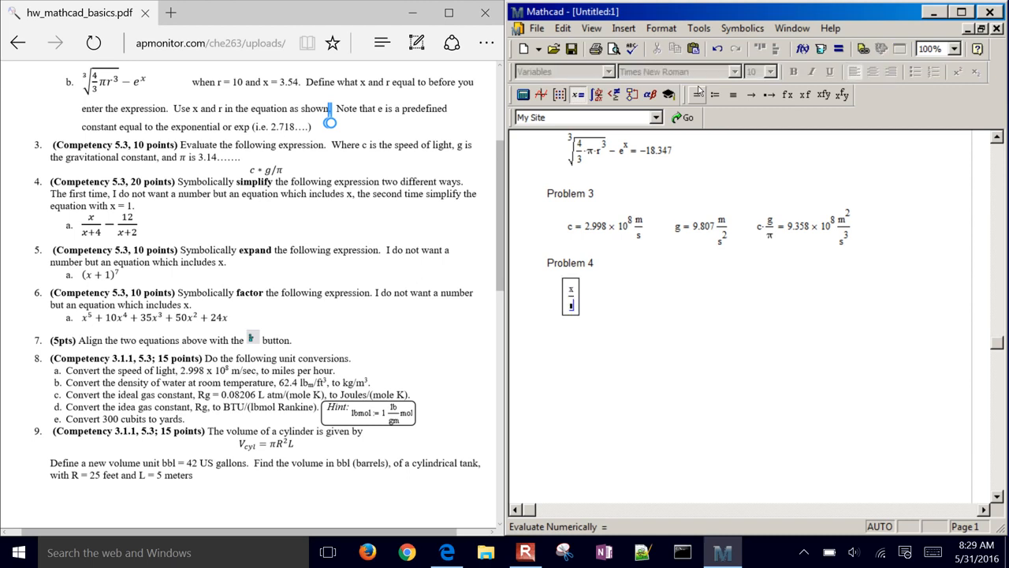
text(x + 4)
key(space)
key(space)
text(- )
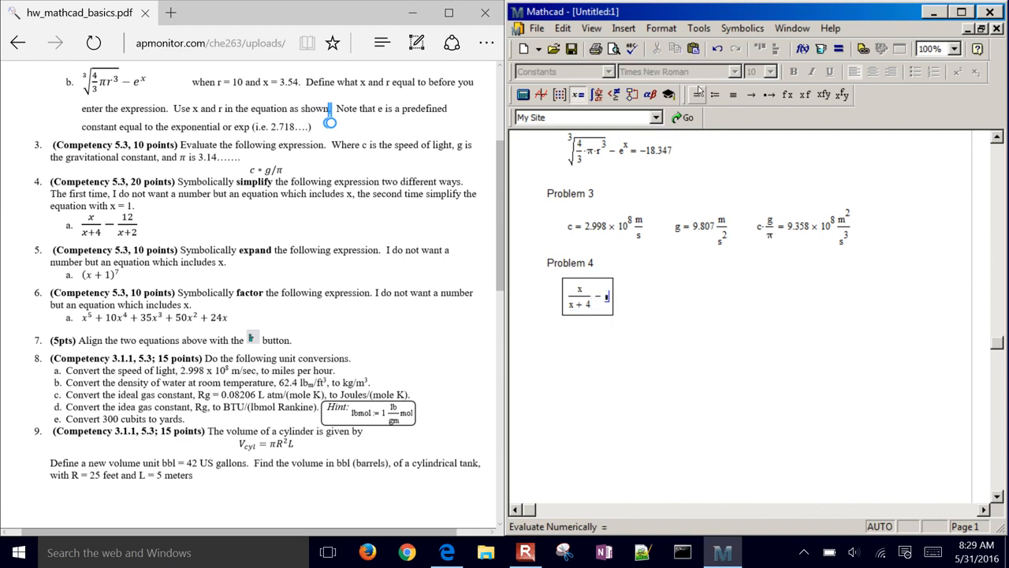
text(12/(x + 2)
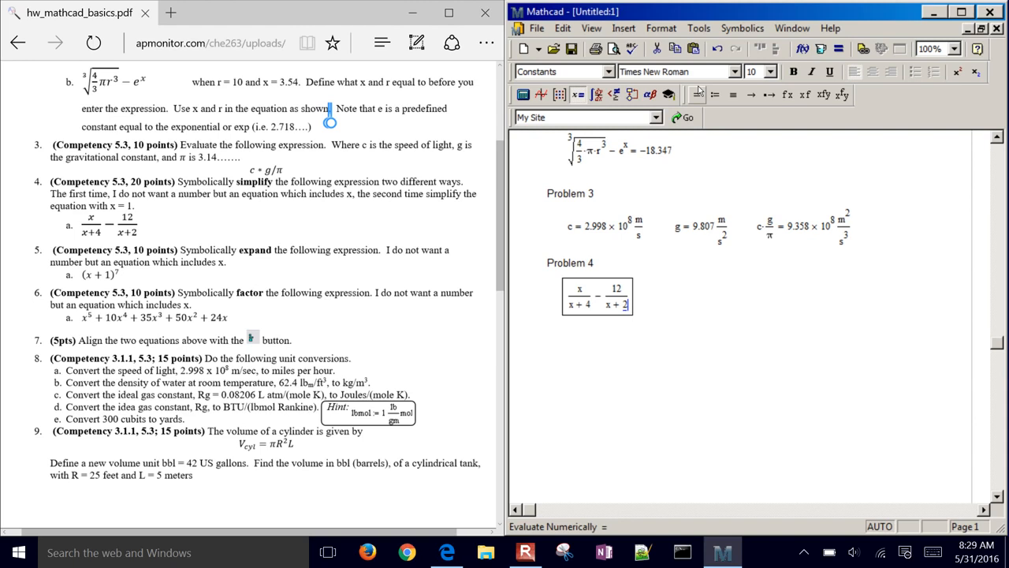
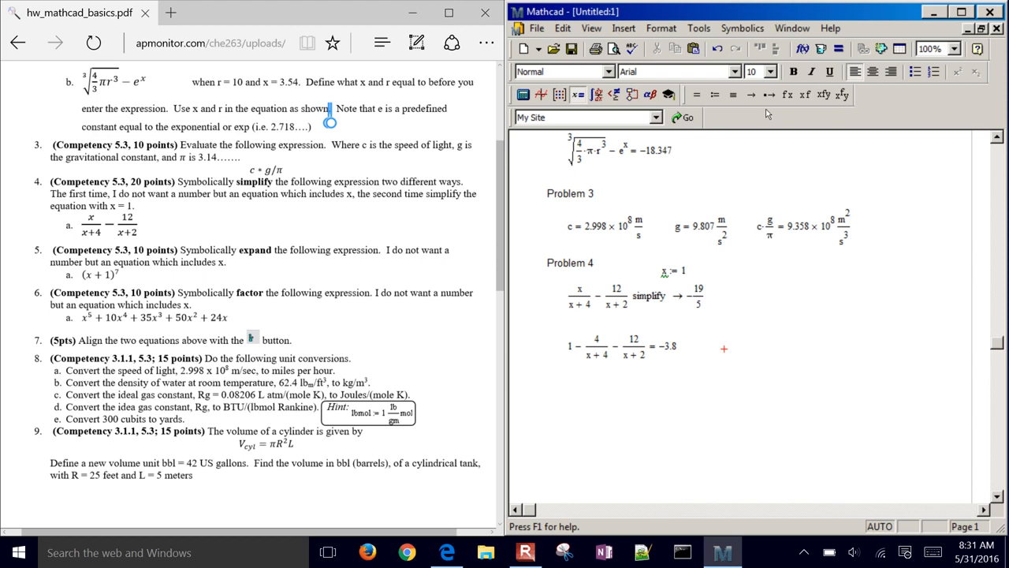
click(632, 95)
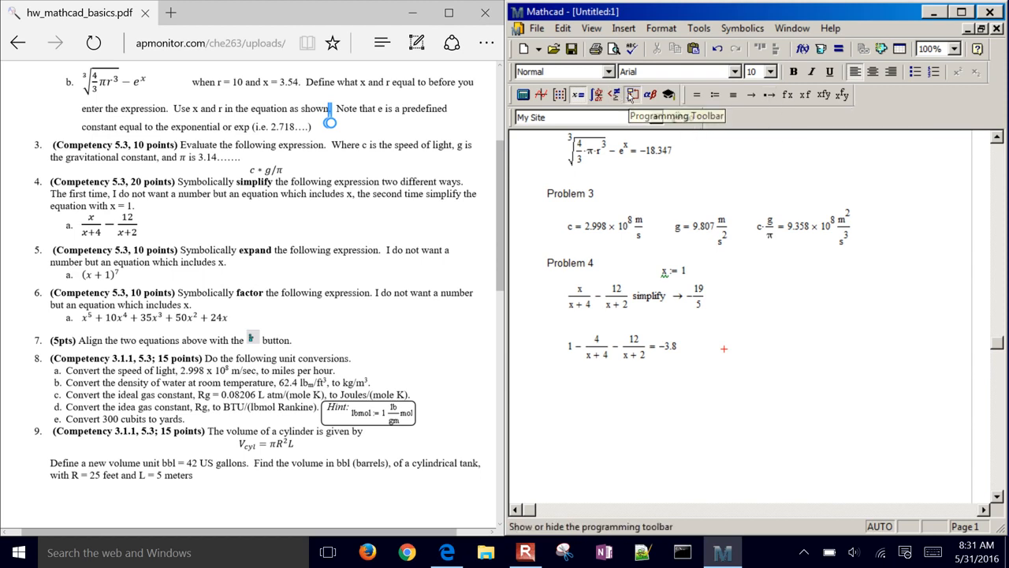
click(928, 189)
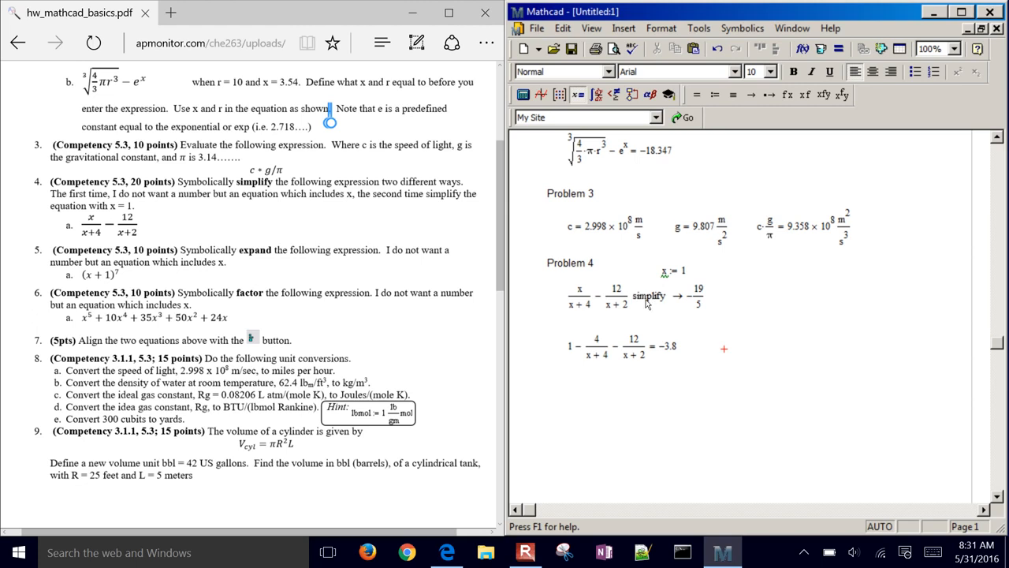
Step: Add the text label "Problem 5" below the problem 4 results and place the insertion point slightly indented beneath it
click(552, 393)
text(Problem 5)
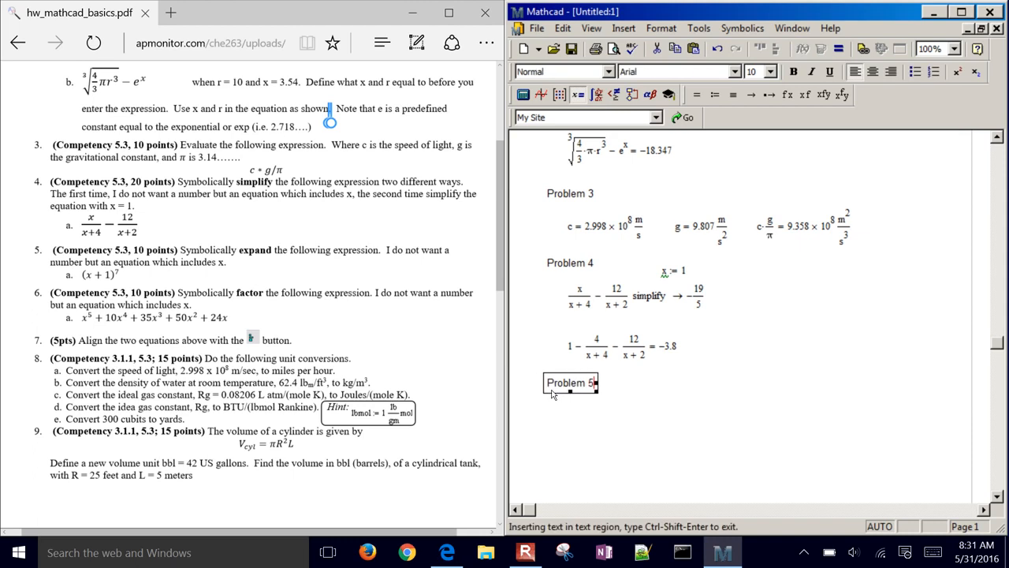
key(Down)
key(Down)
key(Down)
key(Down)
key(Down)
key(Right)
key(Right)
key(Right)
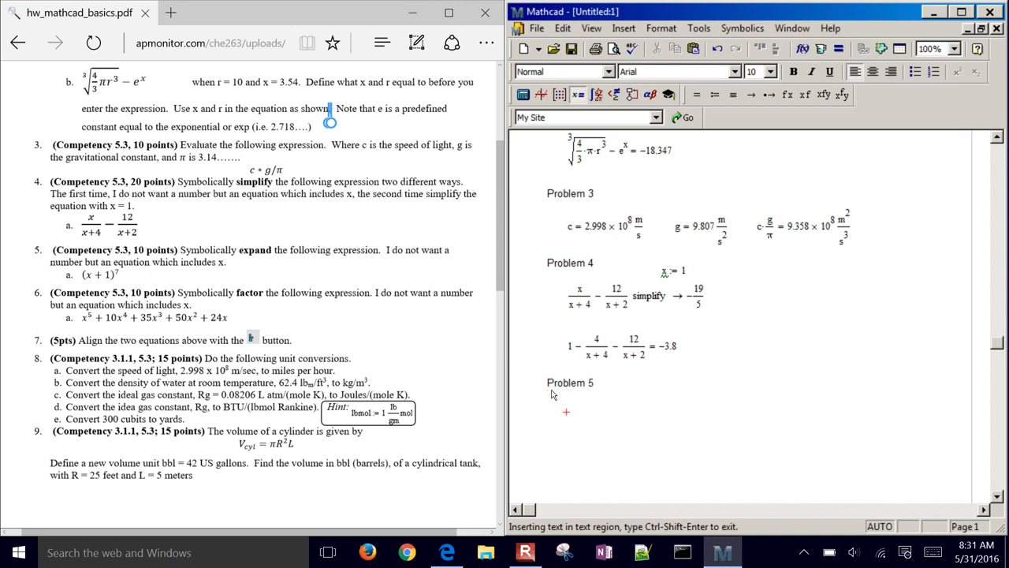
key(Down)
Step: Enter (x + 1)^7 under the Problem 5 label and expand it symbolically
text(()
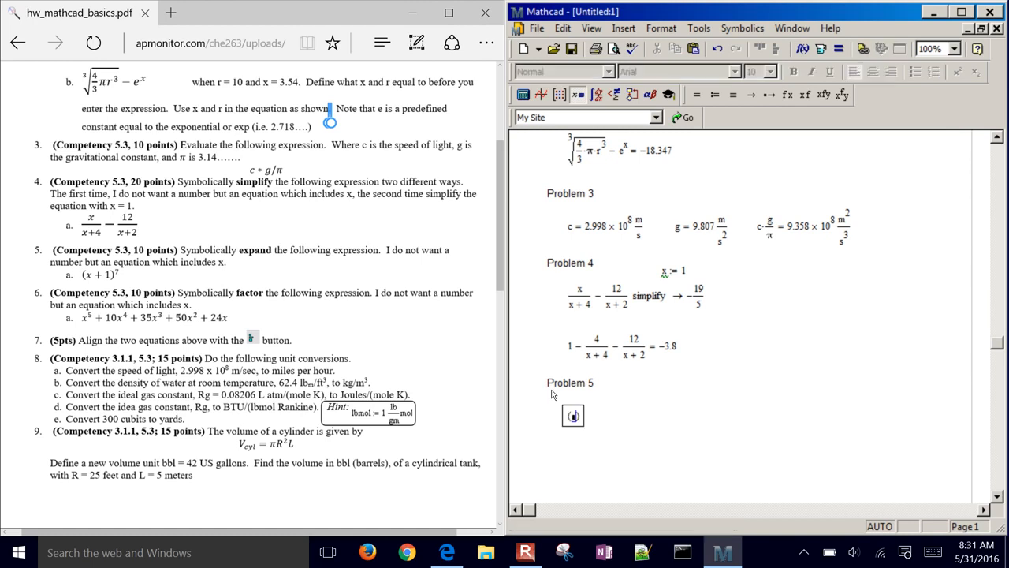
text(x + 1))
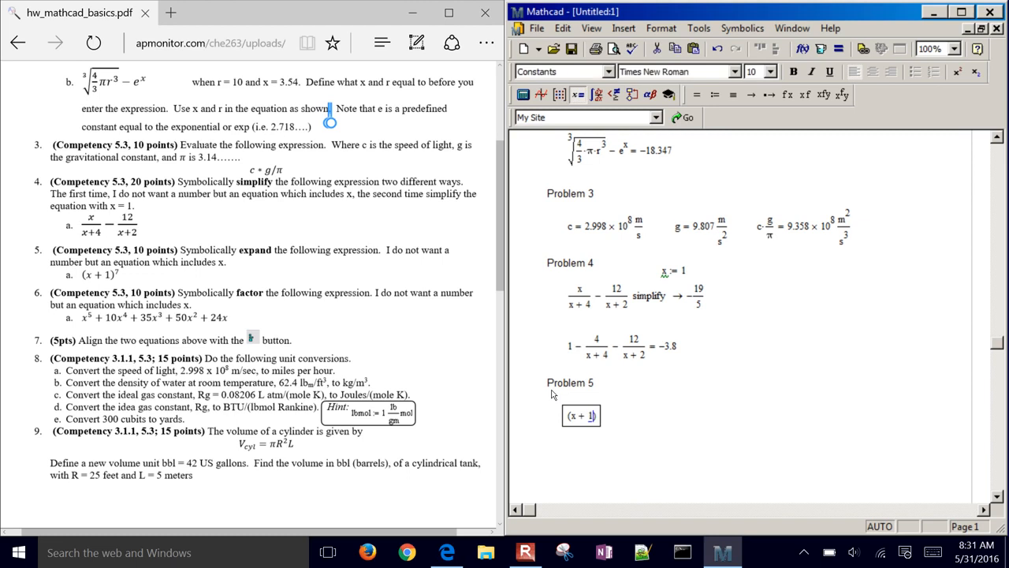
text(^)
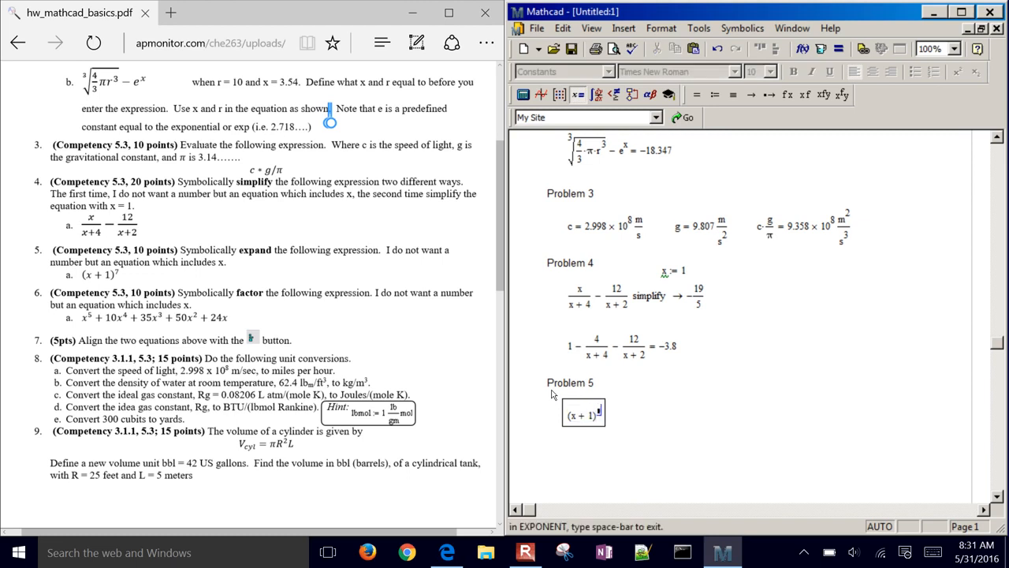
text(7)
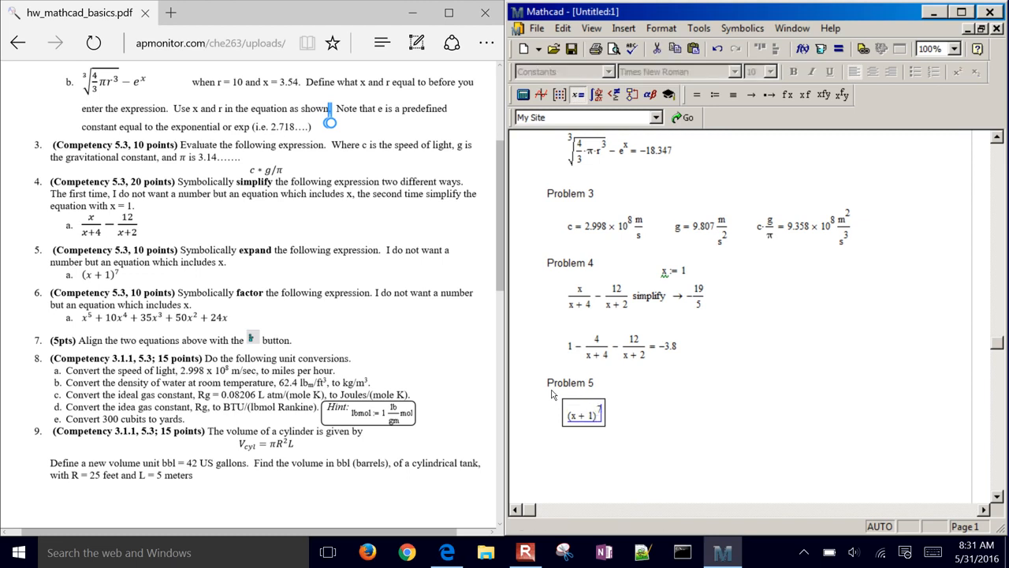
click(741, 28)
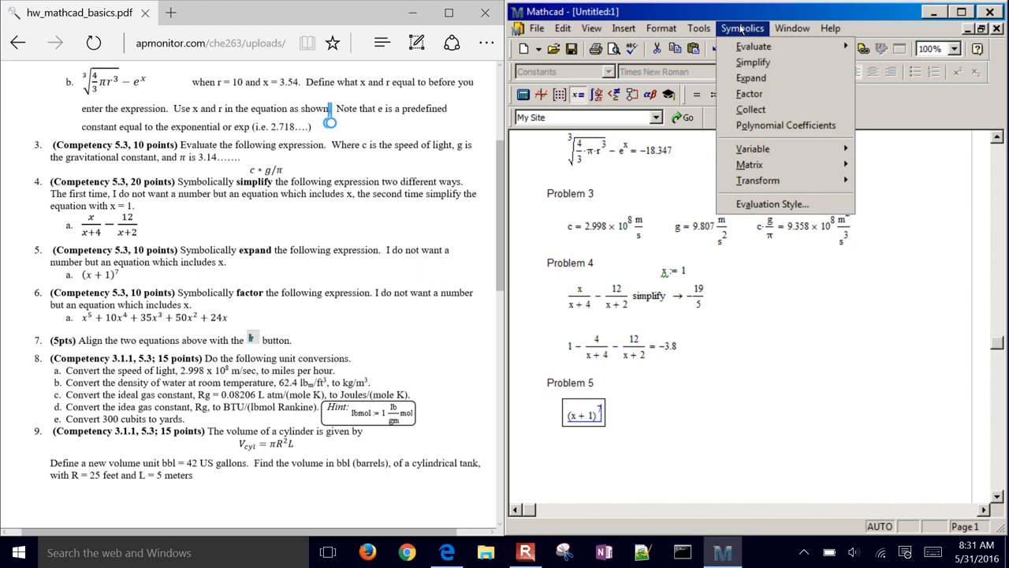
click(753, 78)
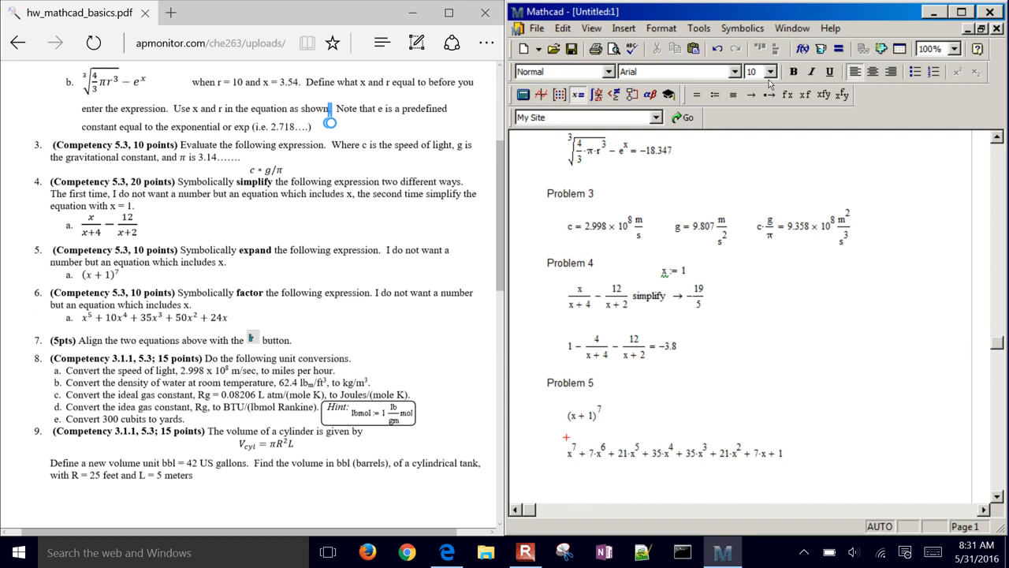
Step: Add the text label "Problem 6" below the expanded polynomial and place the insertion point slightly indented beneath it
click(850, 449)
click(553, 483)
key(Left)
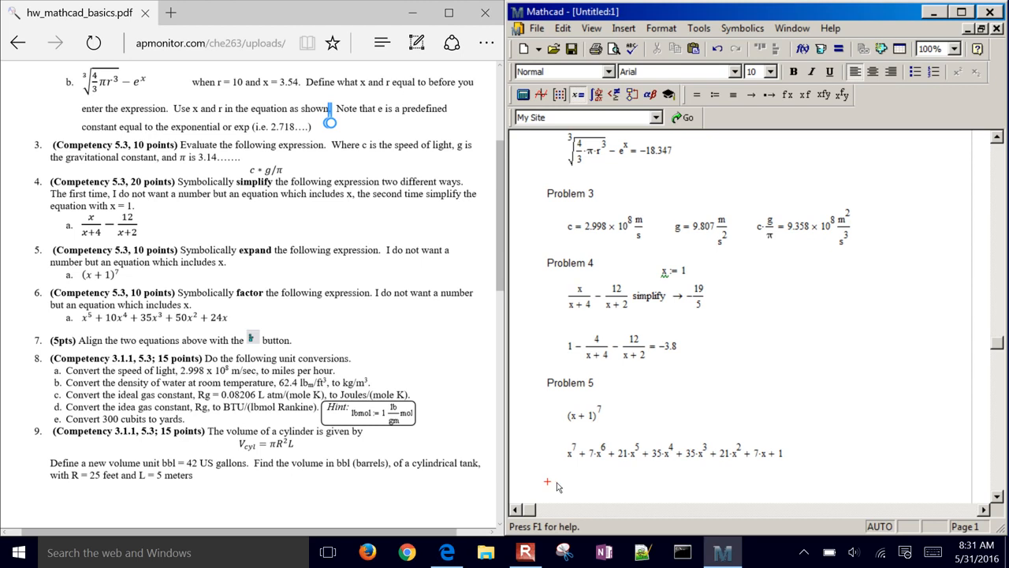
text(Problem 6)
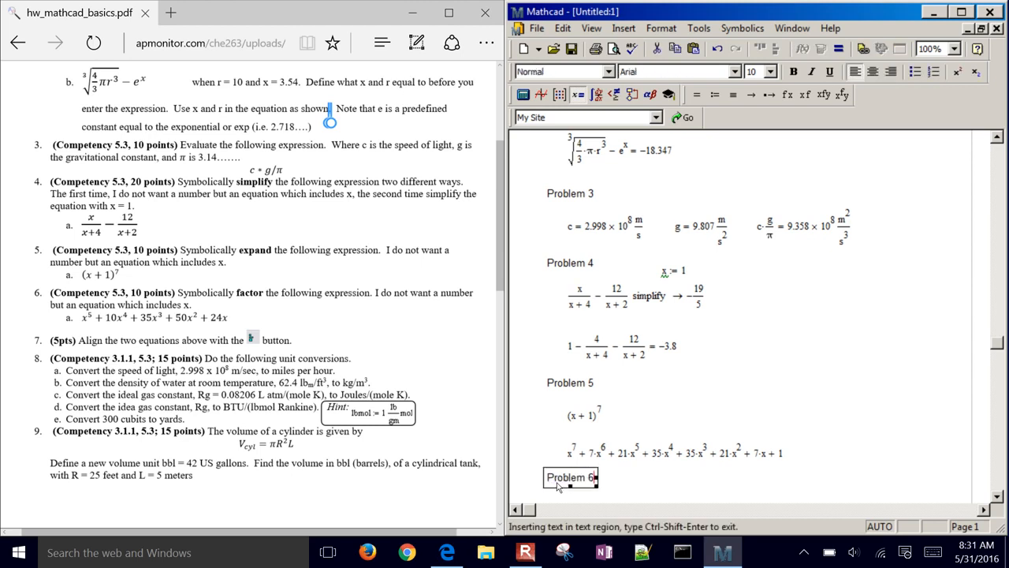
key(ctrl+shift+Return)
key(Down)
key(Down)
key(Down)
key(Down)
key(Down)
key(Down)
key(Down)
key(Down)
key(Down)
key(Down)
key(Down)
key(Down)
key(Down)
key(Down)
key(Down)
key(Down)
key(Down)
key(Down)
key(Down)
key(Down)
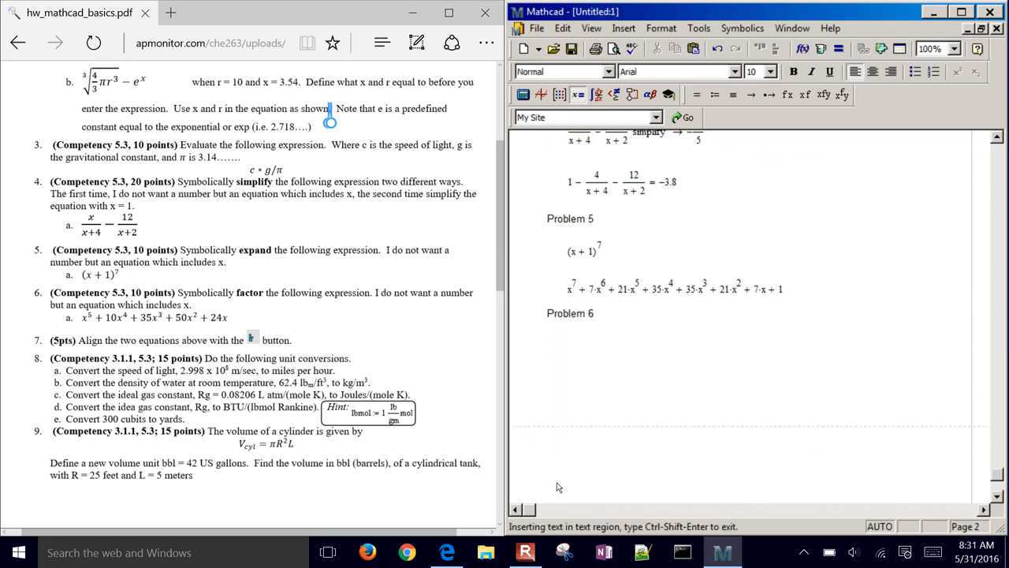
key(Up)
key(Up)
key(Up)
key(Up)
key(Up)
key(Up)
key(Up)
key(Up)
key(Up)
key(Up)
key(Up)
key(Up)
key(Up)
key(Up)
key(Up)
key(Up)
key(Up)
key(Up)
key(Up)
key(Up)
key(Down)
key(Down)
key(Down)
key(Down)
key(Down)
key(Down)
key(Down)
key(Down)
key(Down)
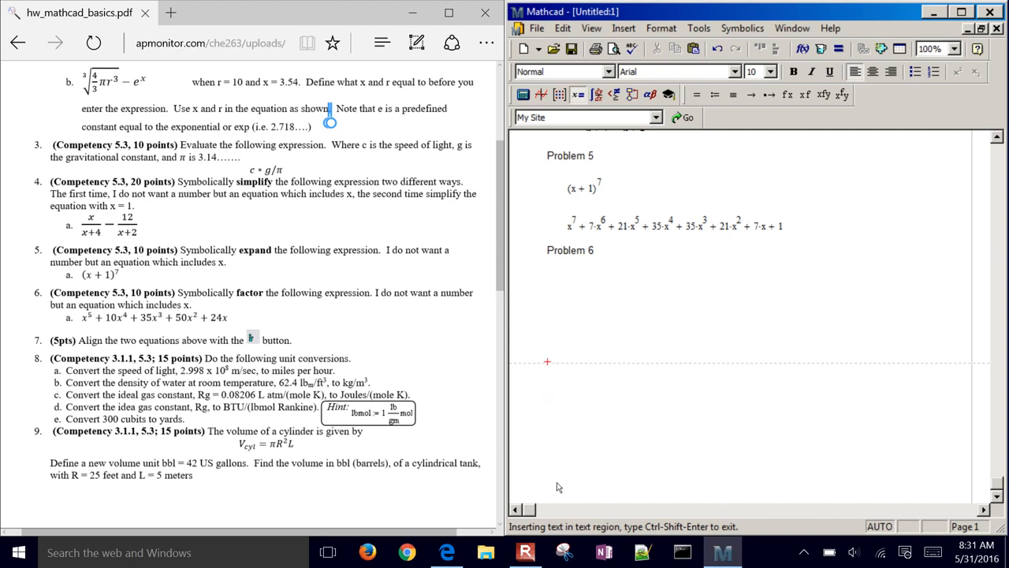
key(Up)
key(Up)
key(Up)
key(Up)
key(Up)
key(Up)
key(Up)
key(Up)
key(Up)
key(Up)
key(Up)
key(Up)
key(Right)
key(Right)
key(Right)
key(Right)
key(Left)
Step: Enter x^5 + 10x^4 + 35x^3 + 50x^2 + 24x under the Problem 6 label and factor it symbolically
text(x^5)
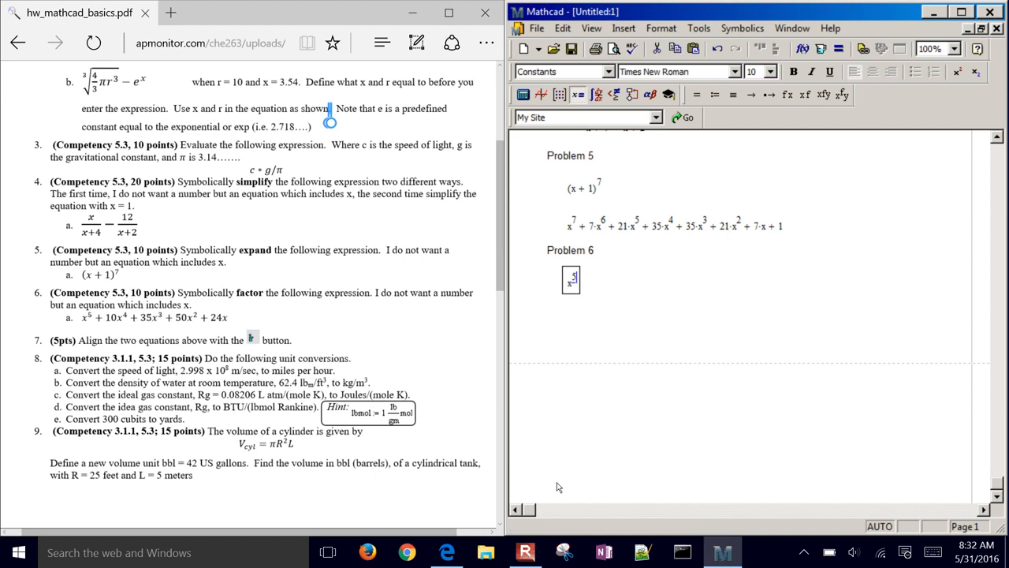
key(space)
text(+10*x)
text(^4)
key(space)
text(+)
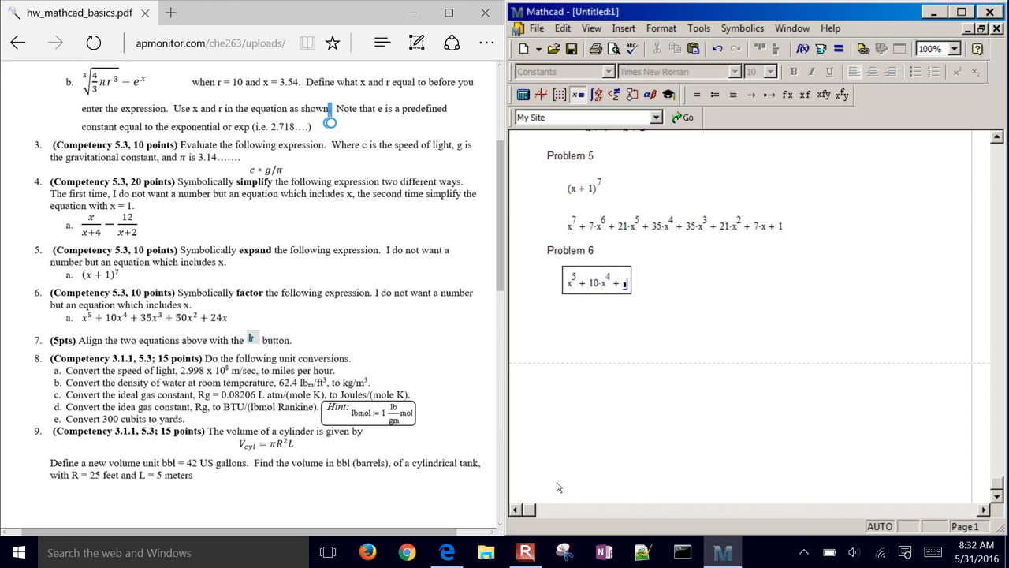
text(35*x^35·x^3)
key(space)
text(+50*x^)
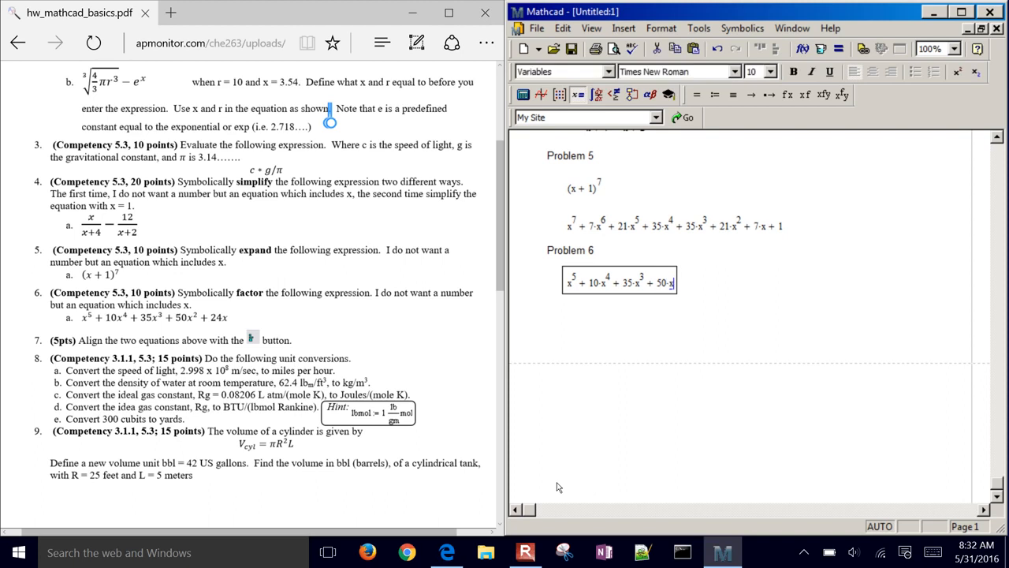
text(2)
key(space)
text(+24*x)
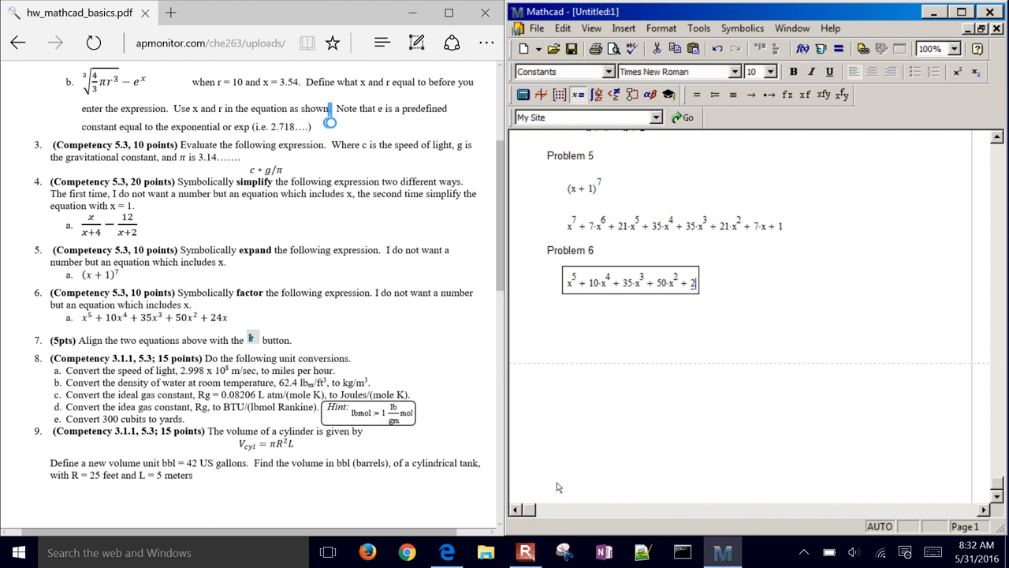
key(space)
key(space)
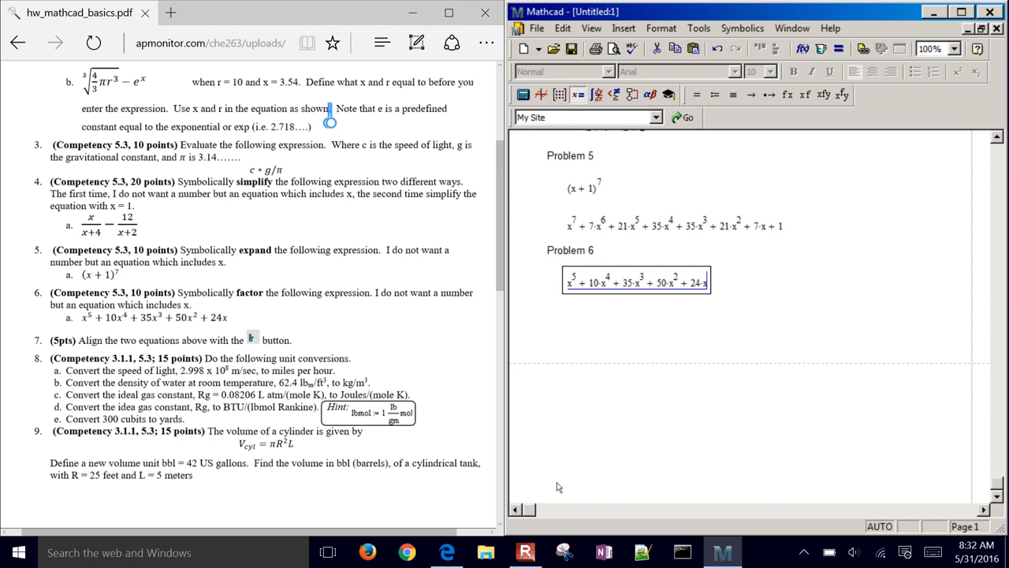
click(742, 29)
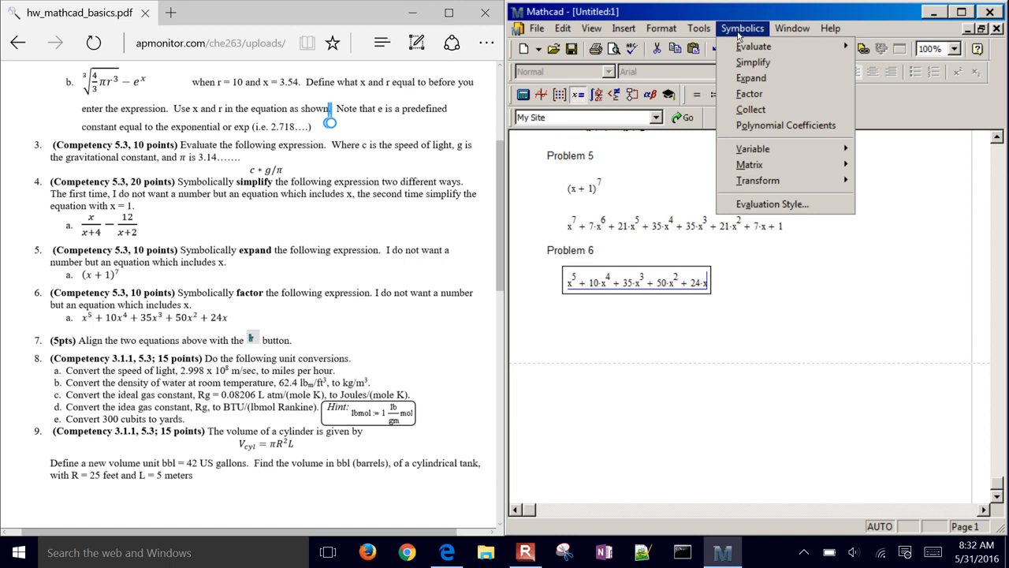
click(749, 94)
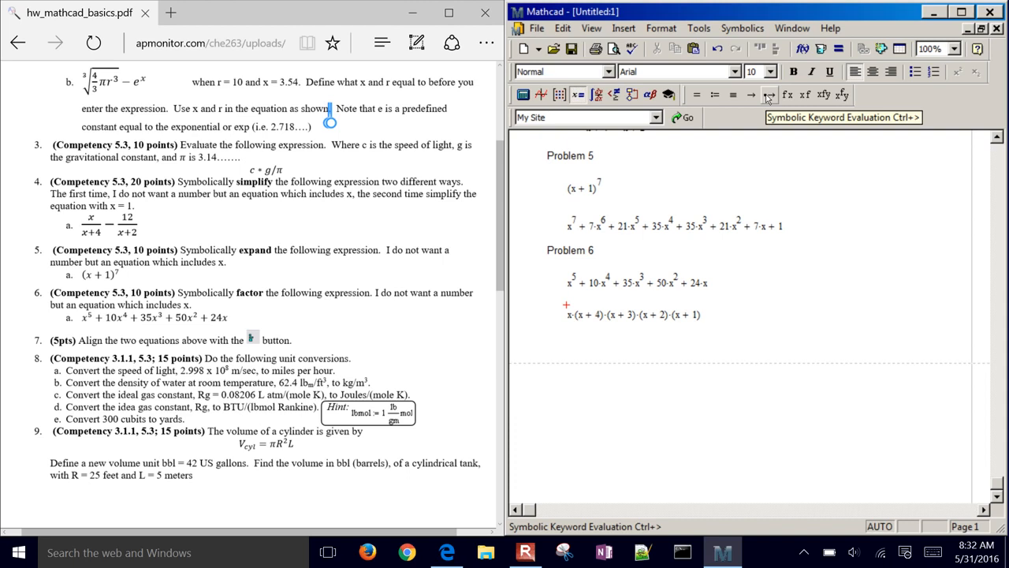
Step: Add the text label "Problem 7" below the page break and place the insertion point slightly indented beneath it
click(542, 344)
key(Right)
key(Down)
key(Down)
key(Down)
key(Down)
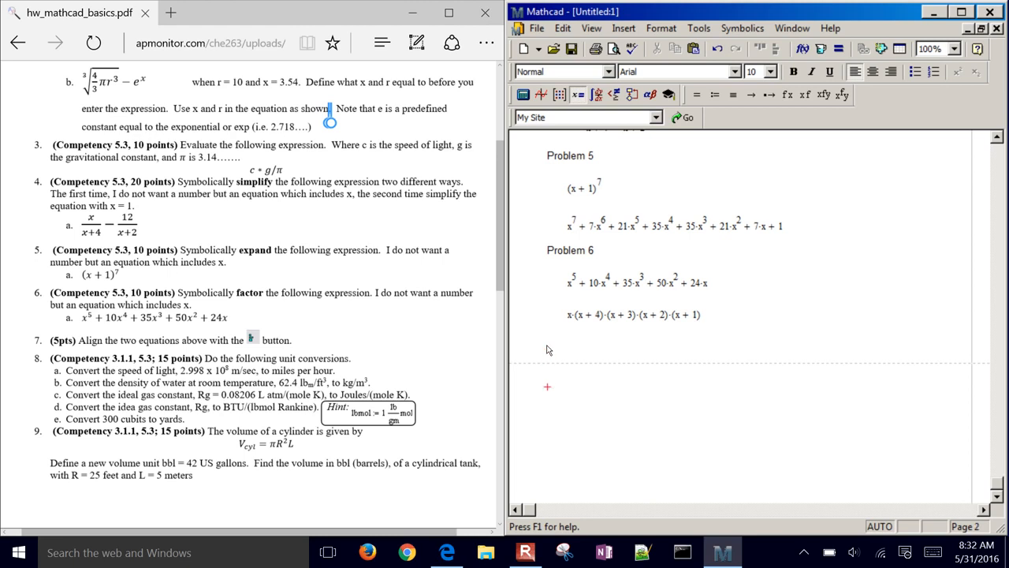
key(Down)
key(Down)
key(Down)
key(Down)
key(Down)
key(Down)
key(Down)
key(Down)
key(Down)
key(Down)
key(Down)
key(Down)
key(Down)
key(Down)
key(Down)
key(Down)
key(Down)
key(Down)
key(Down)
key(Down)
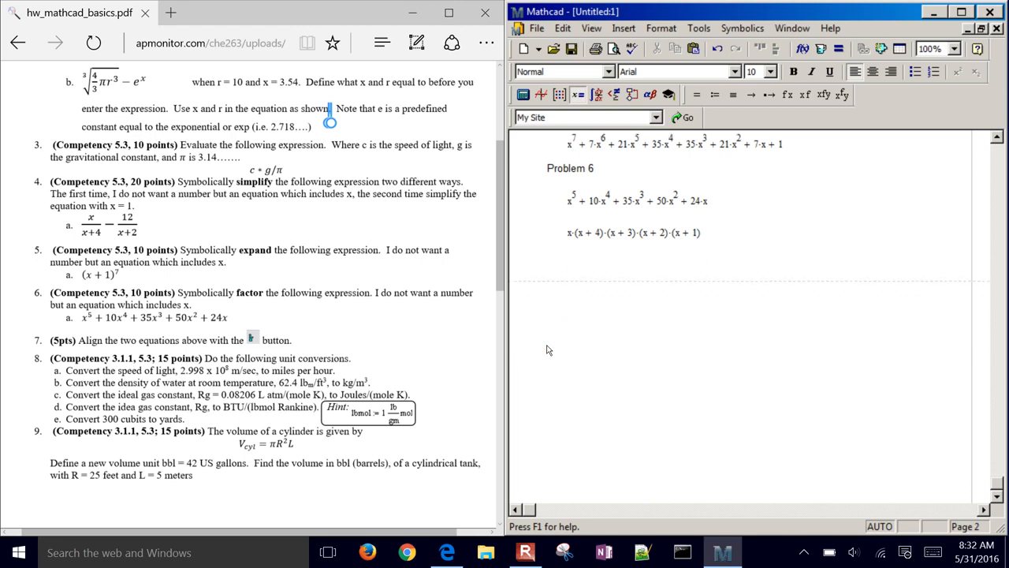
key(Up)
key(Up)
key(Up)
key(Up)
key(Up)
key(Up)
key(Up)
key(Up)
key(Up)
key(Up)
key(Up)
key(Up)
key(Up)
key(Up)
key(Up)
key(Up)
key(Up)
key(Up)
key(Up)
key(Up)
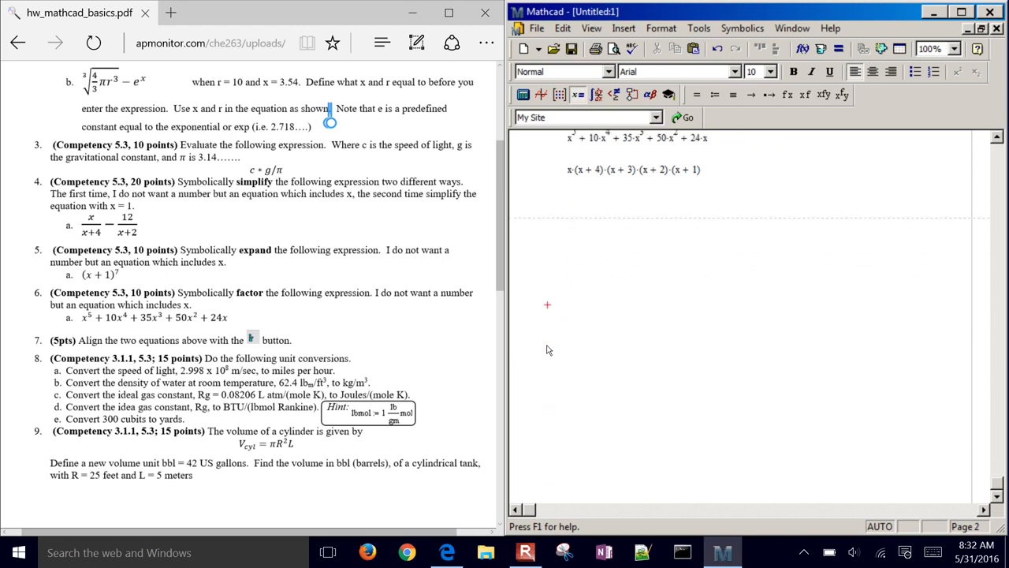
text(Proble)
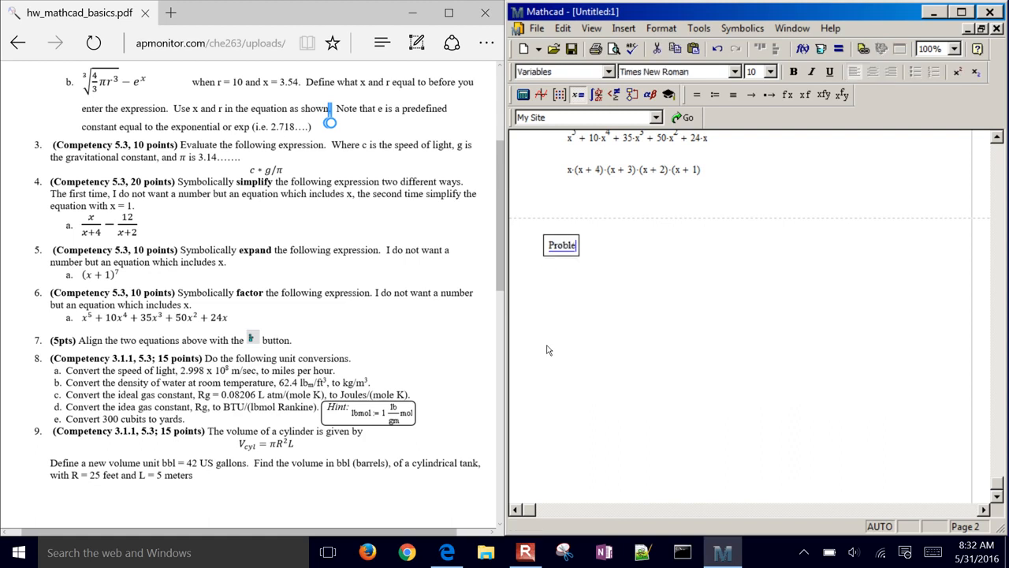
text(m 7)
key(ctrl+shift+Return)
key(Down)
key(Down)
key(Right)
key(Right)
key(Right)
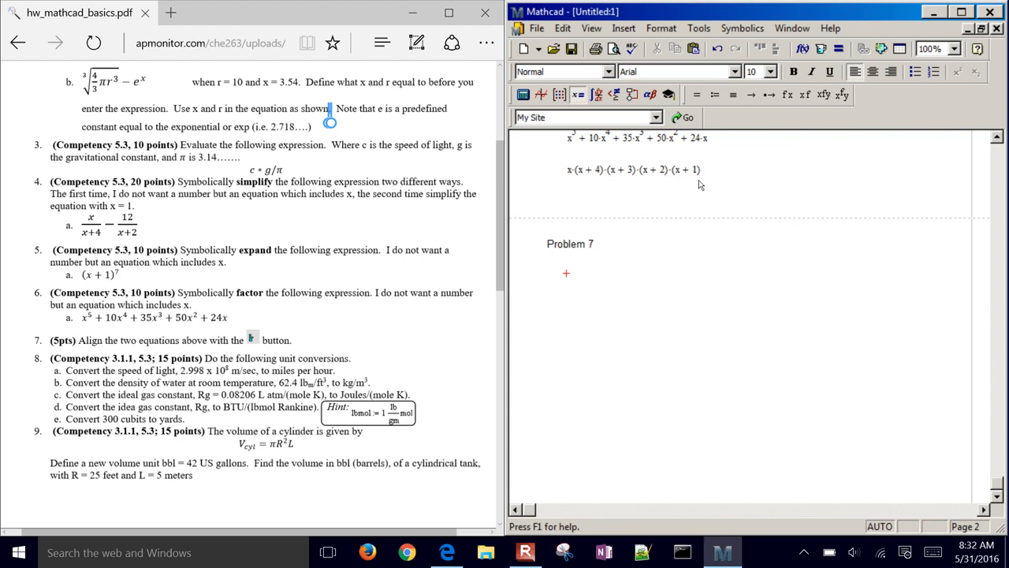
Step: Copy the Problem 6 polynomial and its factored form and paste both beneath the Problem 7 label
drag(756, 191, 633, 139)
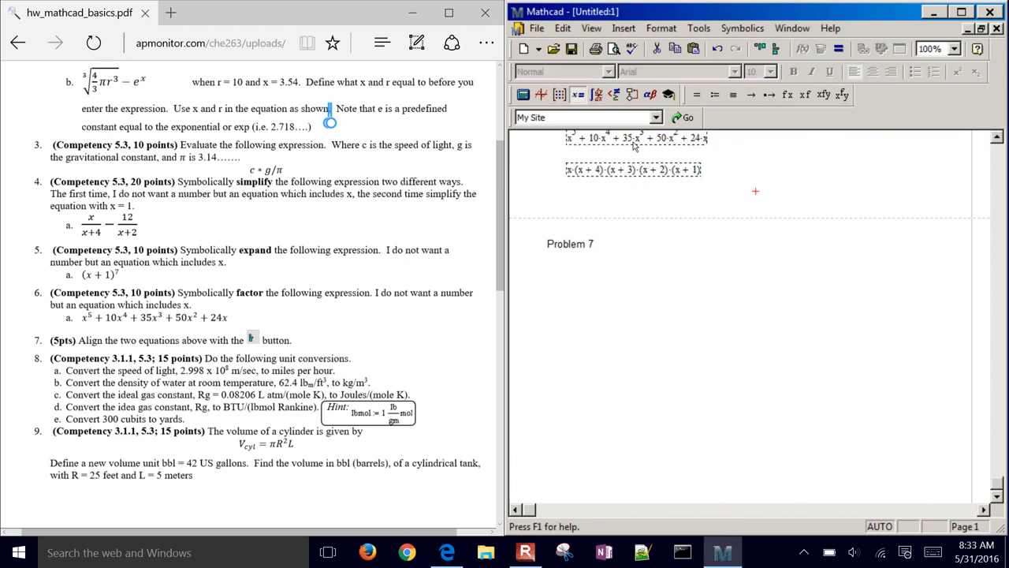
key(ctrl+c)
click(562, 268)
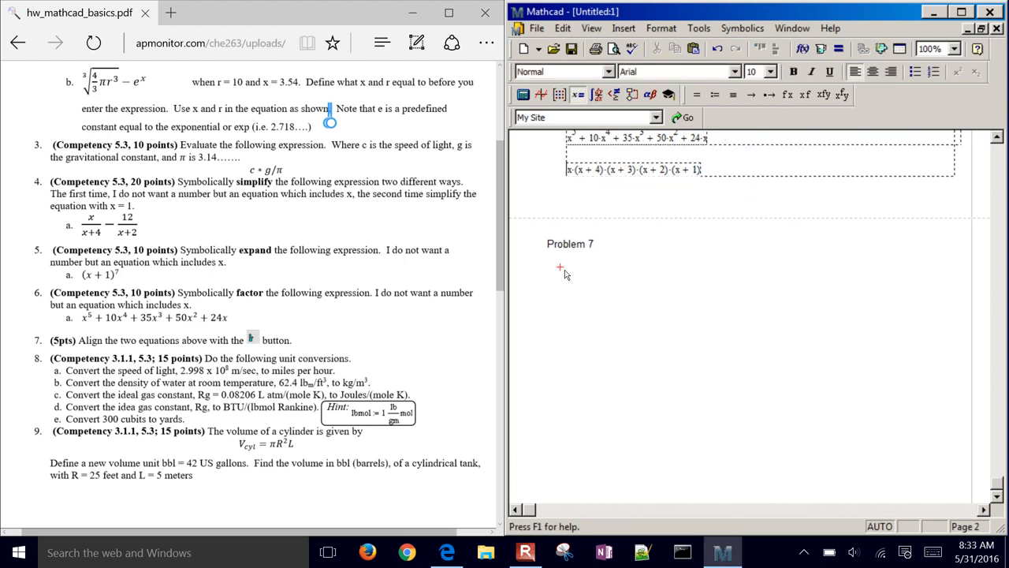
key(ctrl+v)
Step: Offset the factored expression sideways to align both Problem 7 expressions in a column, and move the aligned pair back beneath the label
click(622, 322)
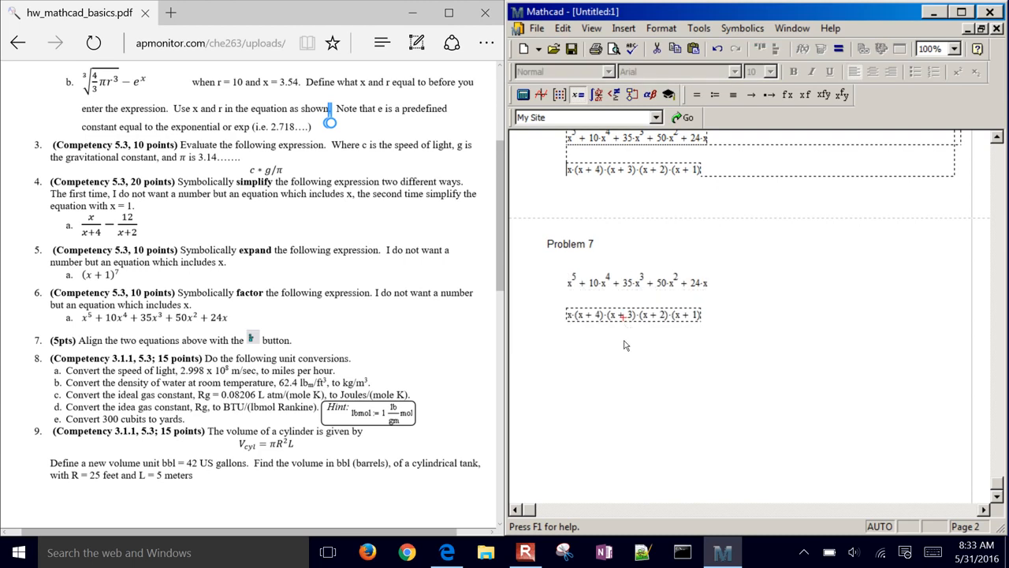
click(624, 342)
click(658, 317)
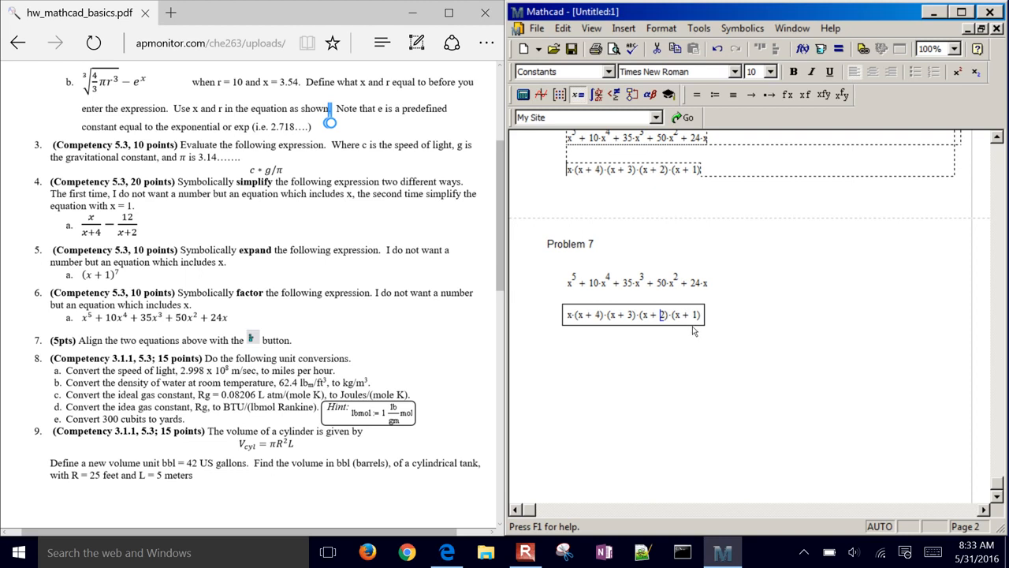
drag(692, 322, 607, 290)
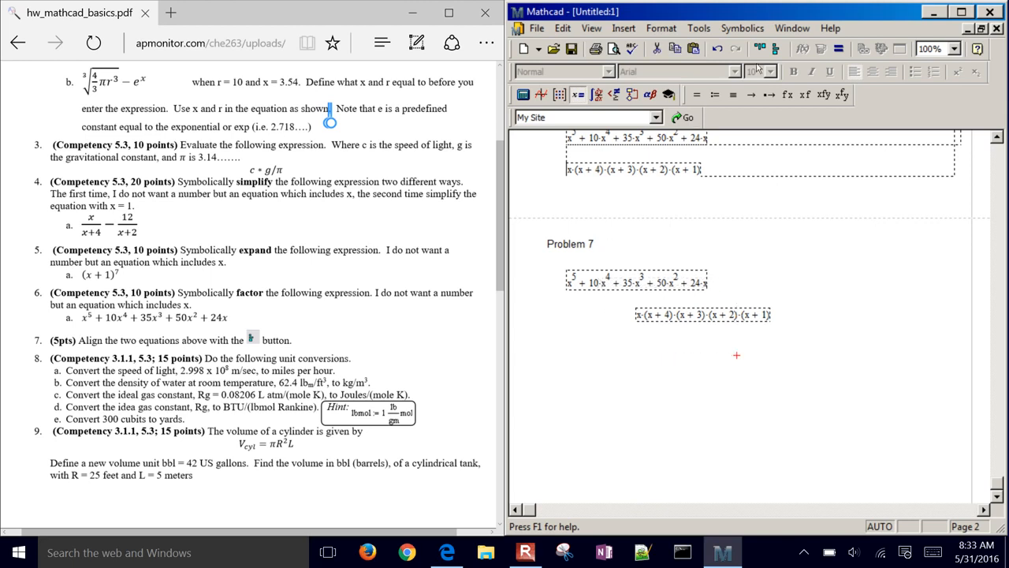
click(776, 49)
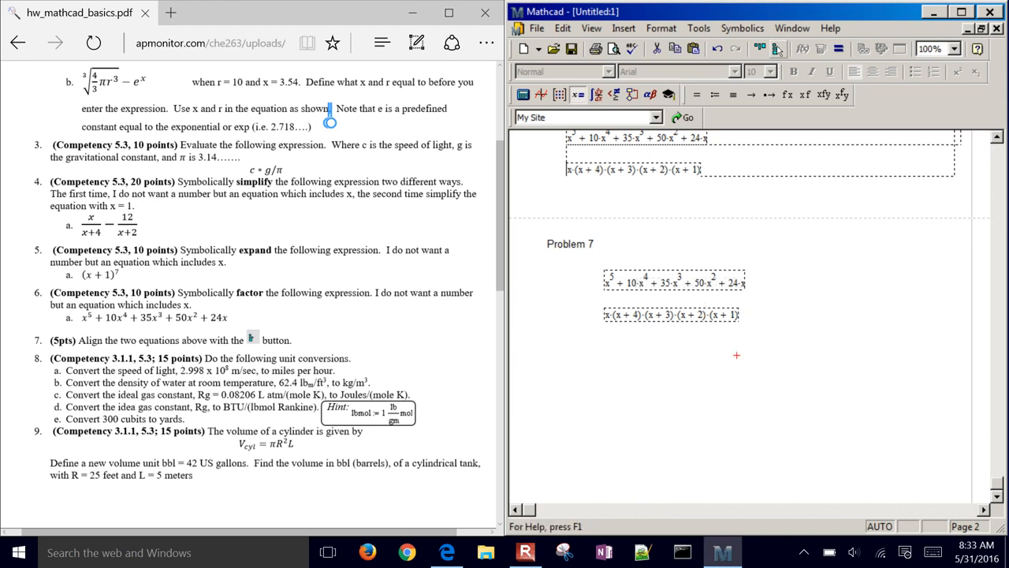
drag(665, 291, 619, 285)
click(629, 380)
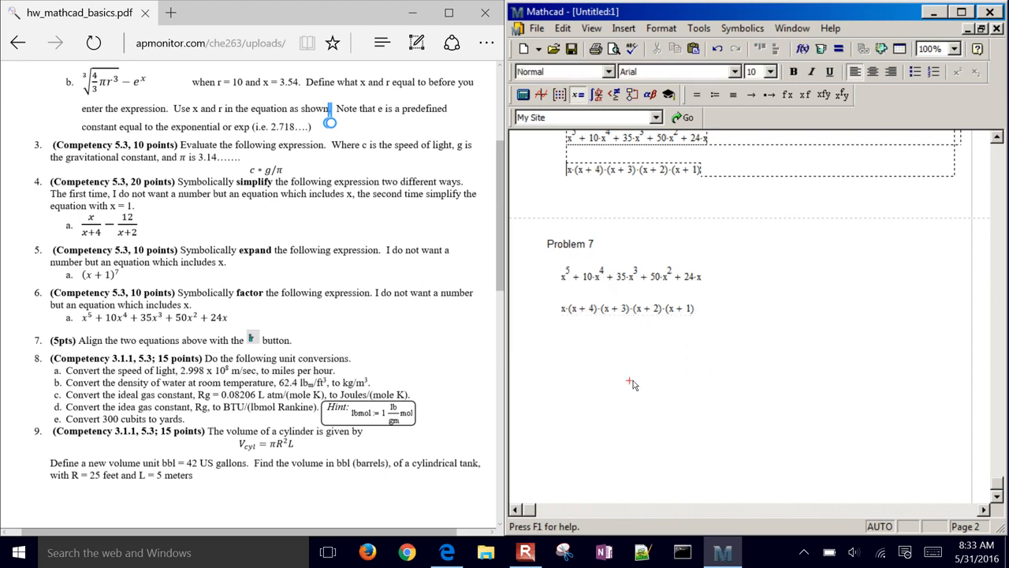
Step: Add the text label "Problem 8" below the aligned expressions and place the insertion point slightly indented beneath it
click(544, 345)
text(Problem 8)
key(Down)
key(Down)
key(Down)
key(Right)
key(Right)
key(Right)
key(Down)
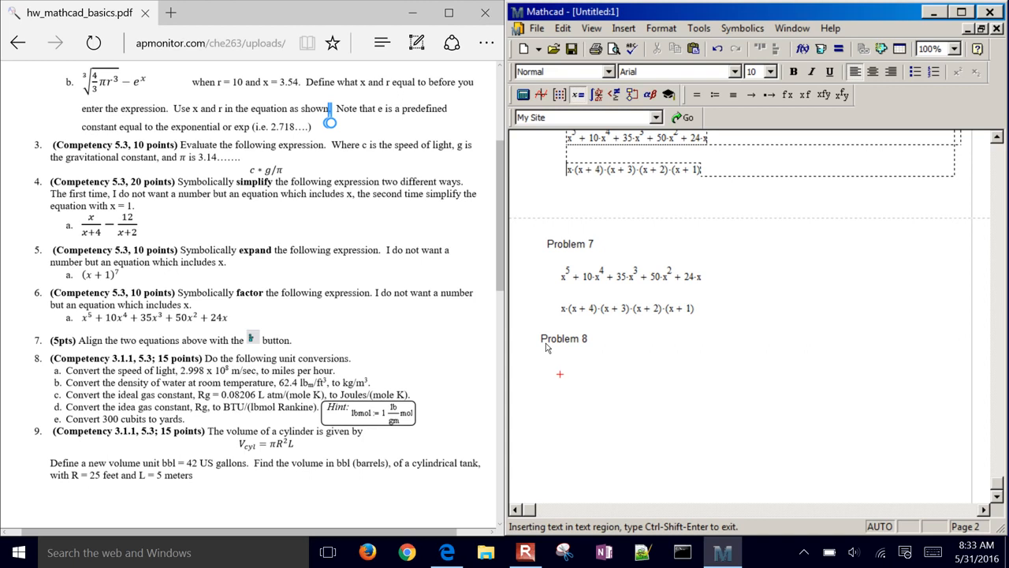
Step: Evaluate the speed of light c under the Problem 8 label and convert its units to mi/hr
text(c=)
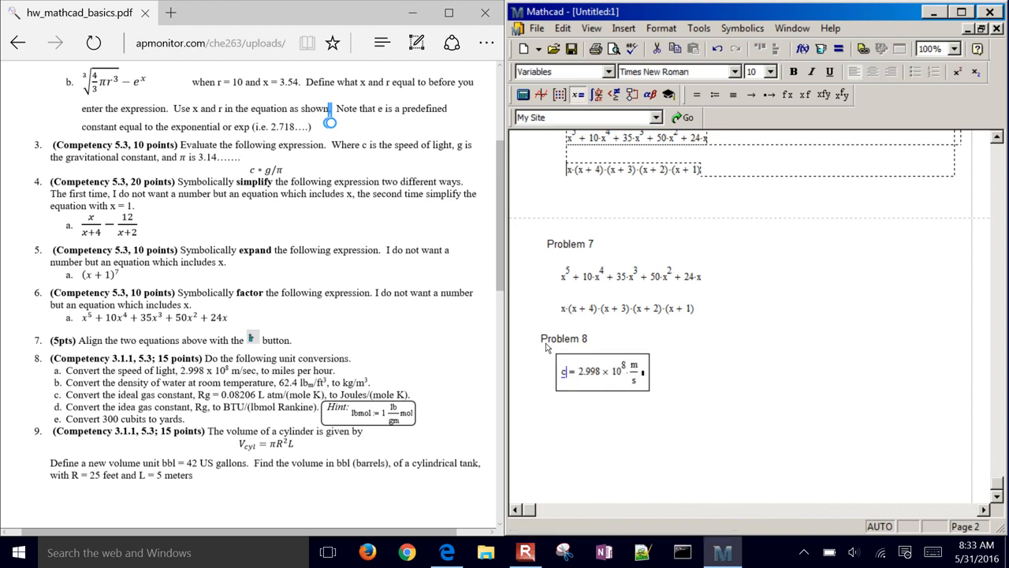
click(643, 374)
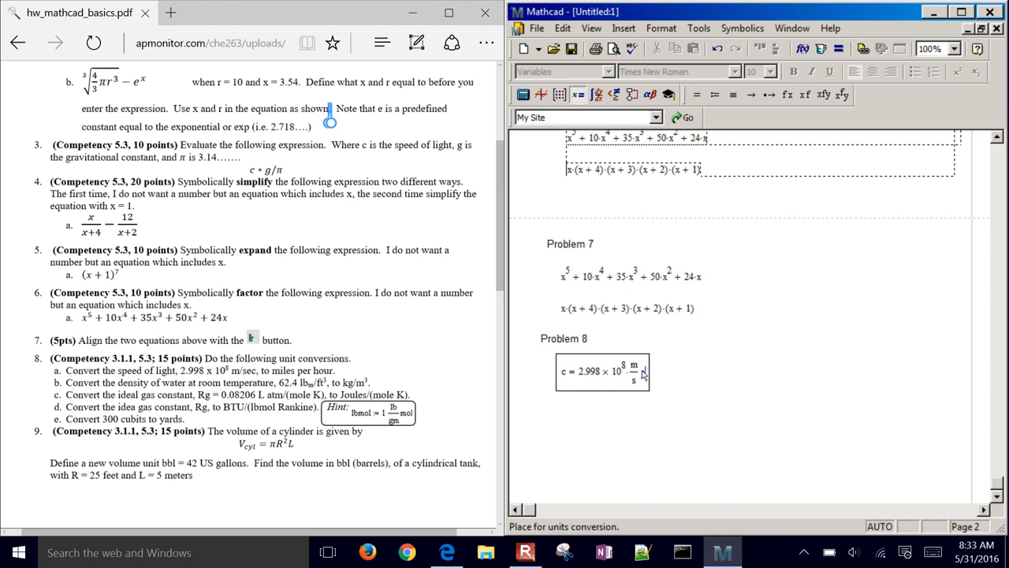
text(mi/hr)
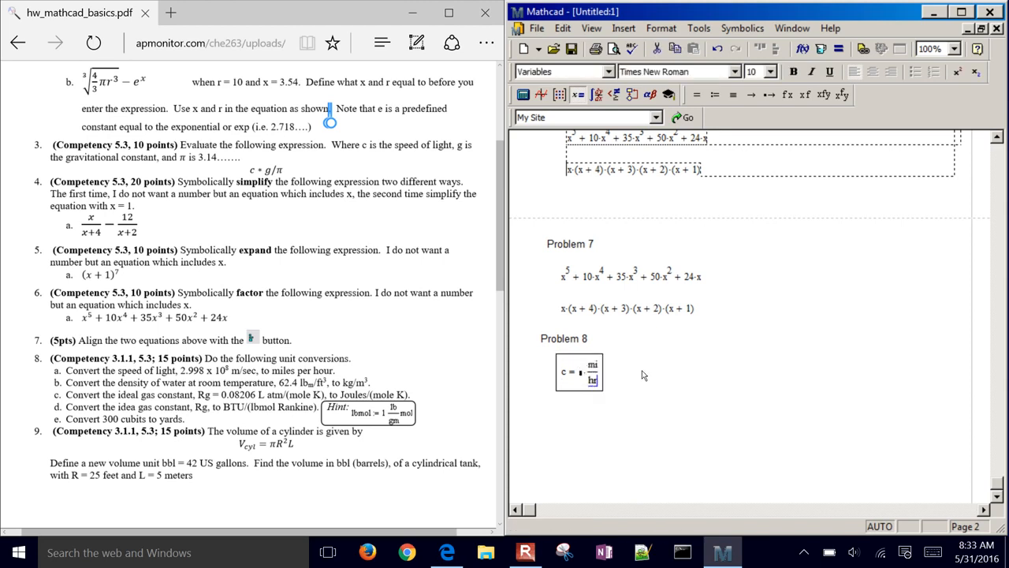
key(Return)
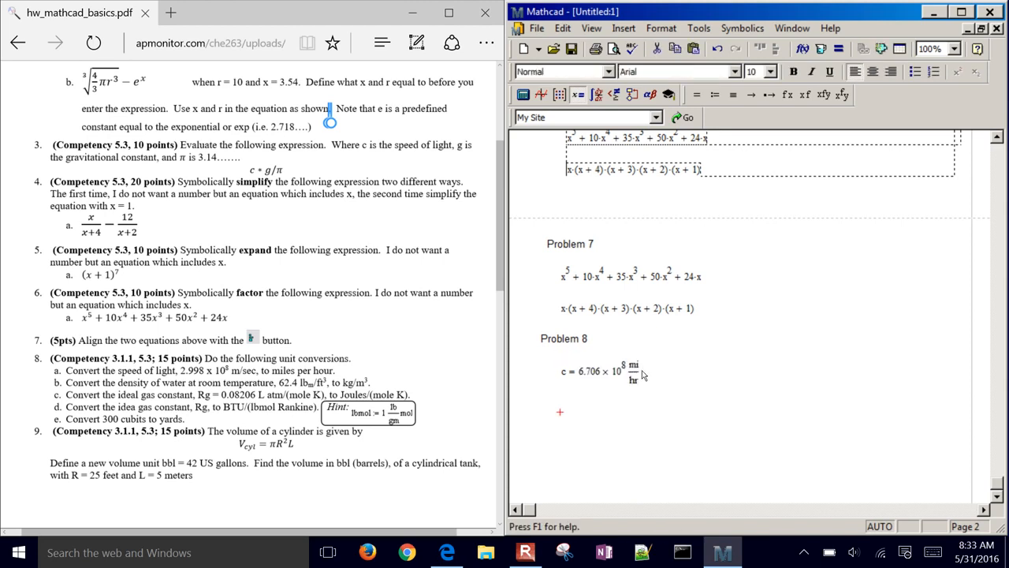
Step: Delete the evaluation and its mi/hr units from the Problem 8 expression, keeping only the variable c
click(637, 387)
click(635, 382)
key(Right)
key(BackSpace)
key(BackSpace)
key(BackSpace)
key(BackSpace)
key(BackSpace)
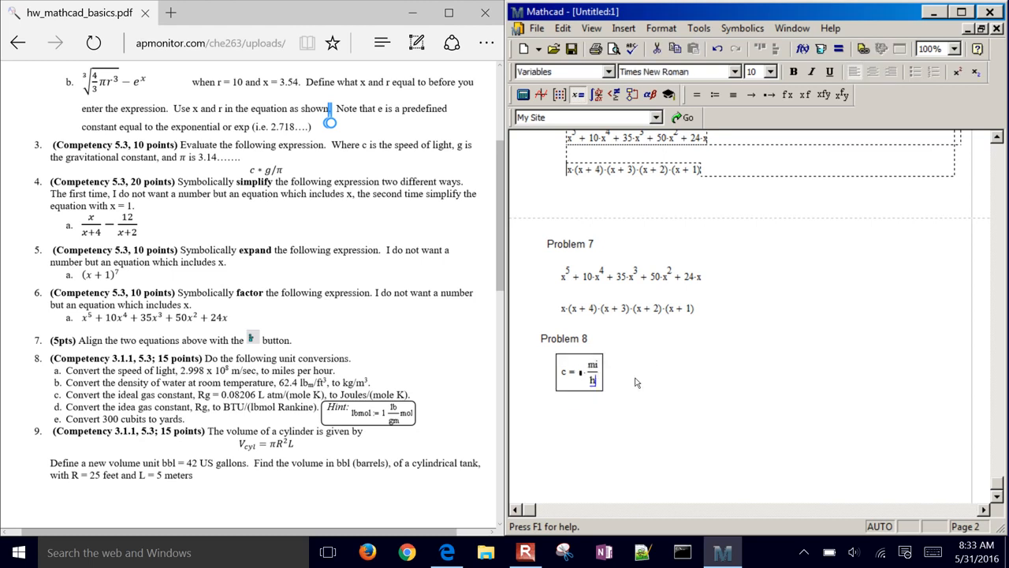
key(BackSpace)
key(BackSpace)
key(BackSpace)
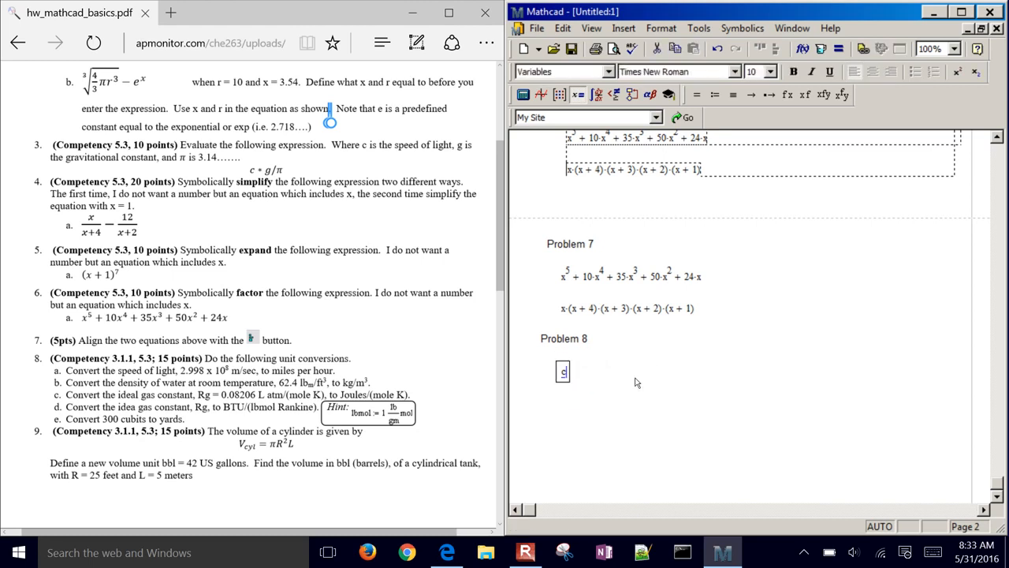
Step: Evaluate the remaining c under Problem 8 again and set its result units to mi/hr
text(= 2.998 × 10^8·m/s)
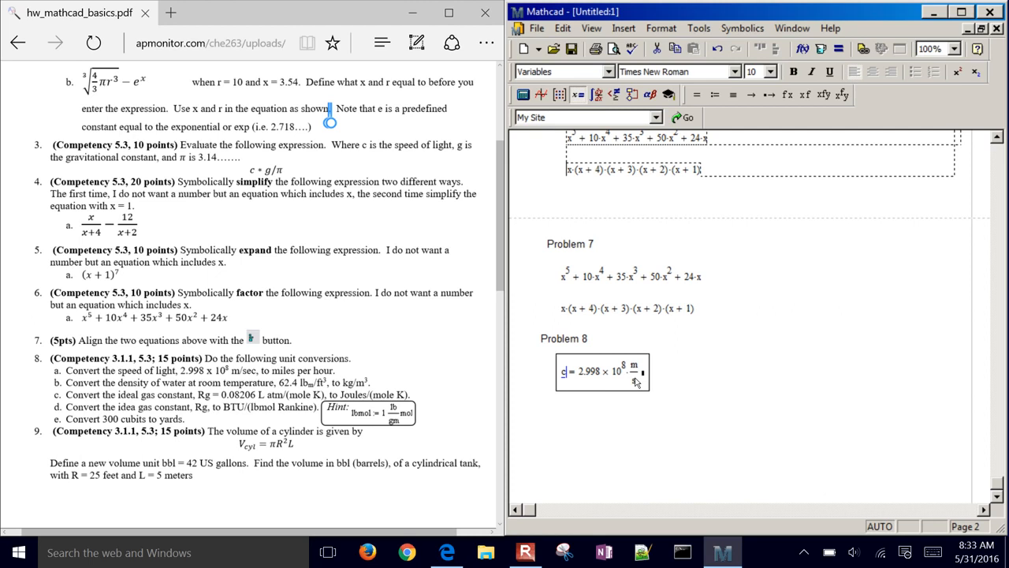
click(643, 375)
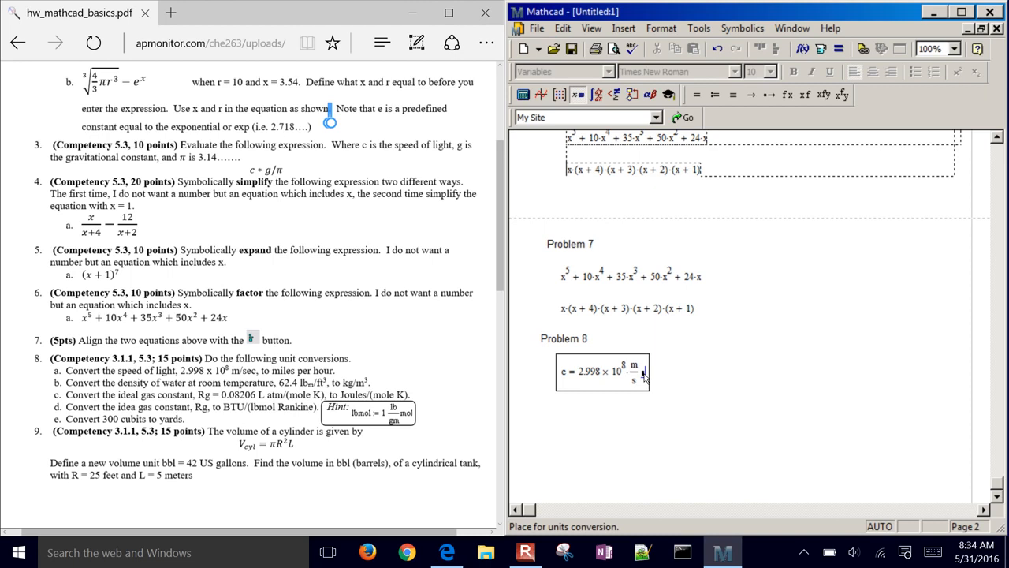
text(mi/hr)
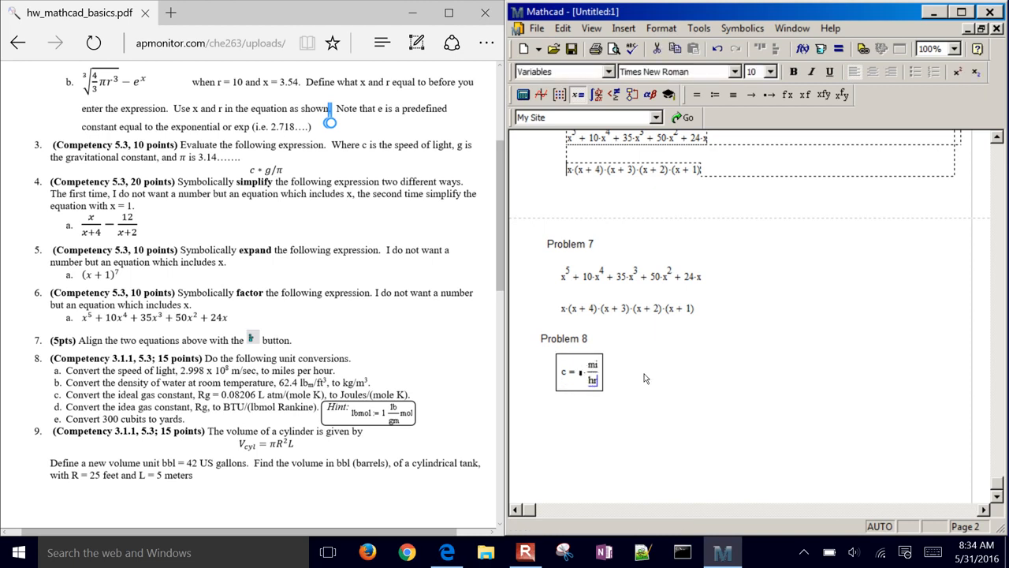
key(Return)
Step: Look through the dimension list of the Insert Unit dialog for the hr unit and dismiss the dialog
click(634, 381)
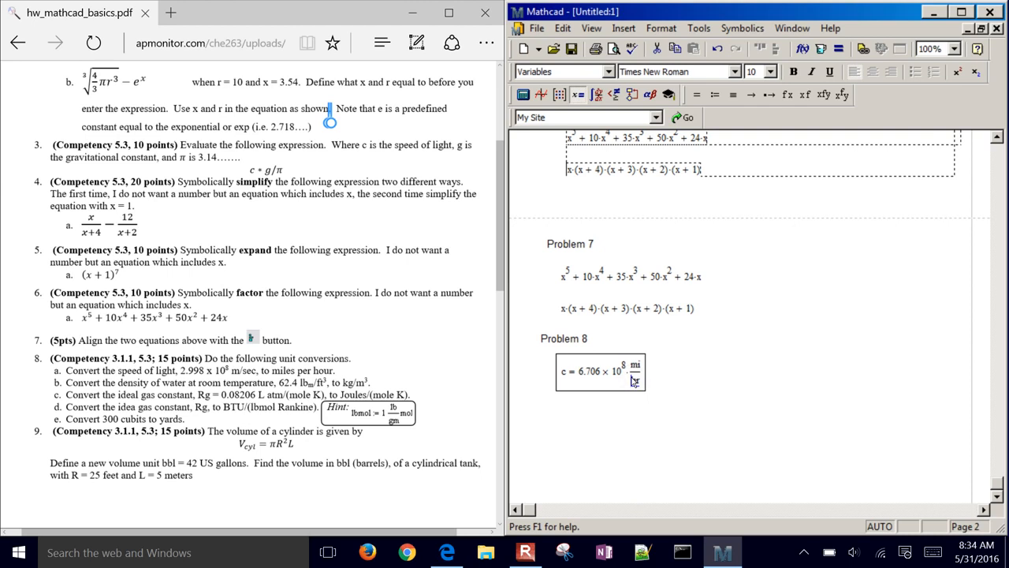
click(821, 49)
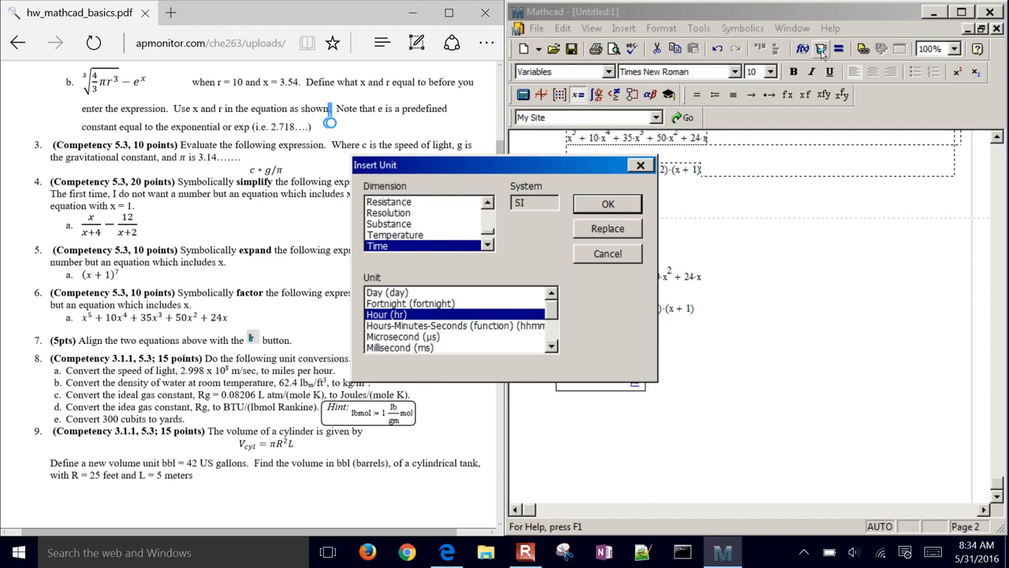
scroll(488, 225, up, 2)
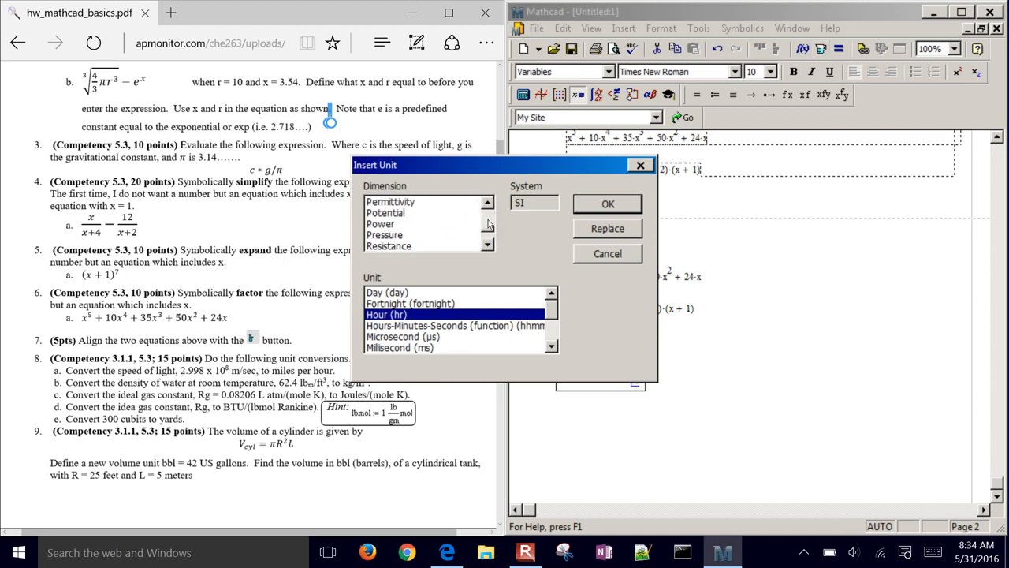
click(615, 257)
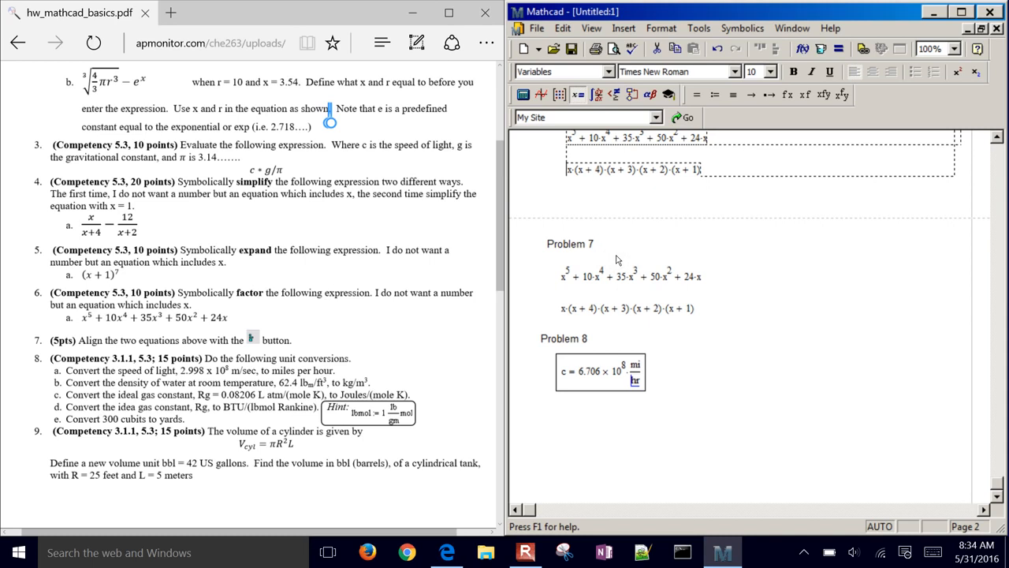
Step: Define the water density variable ρ with subscript H2O as 62.4 lb/ft^3 below the speed of light conversion in Problem 8
click(542, 421)
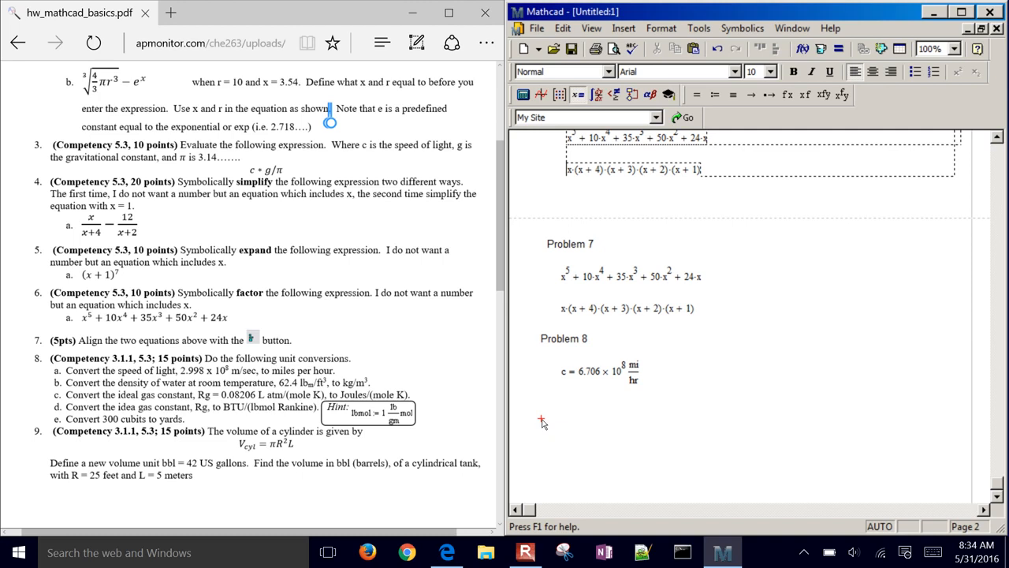
text(r)
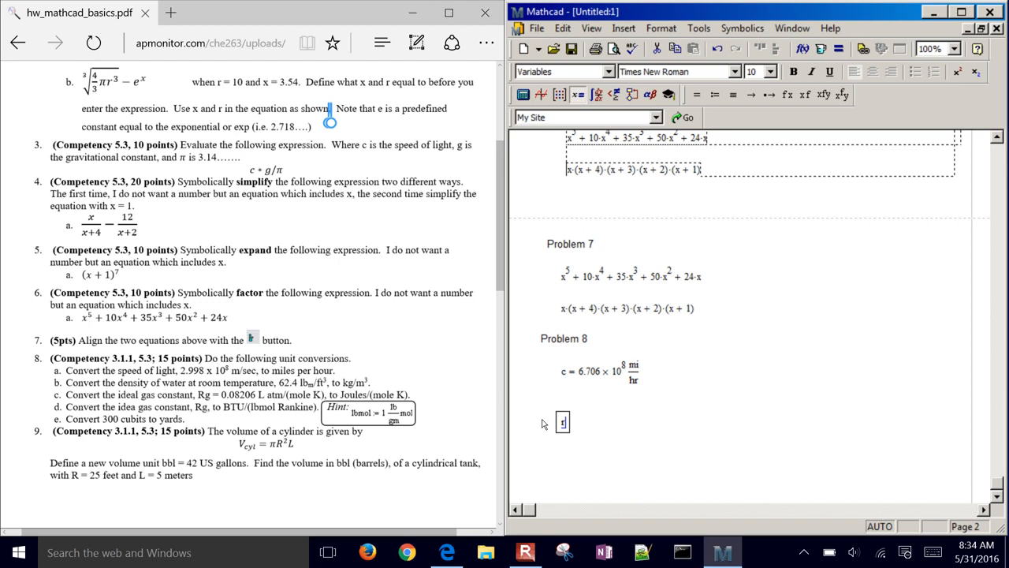
key(ctrl+g)
text(.H2O)
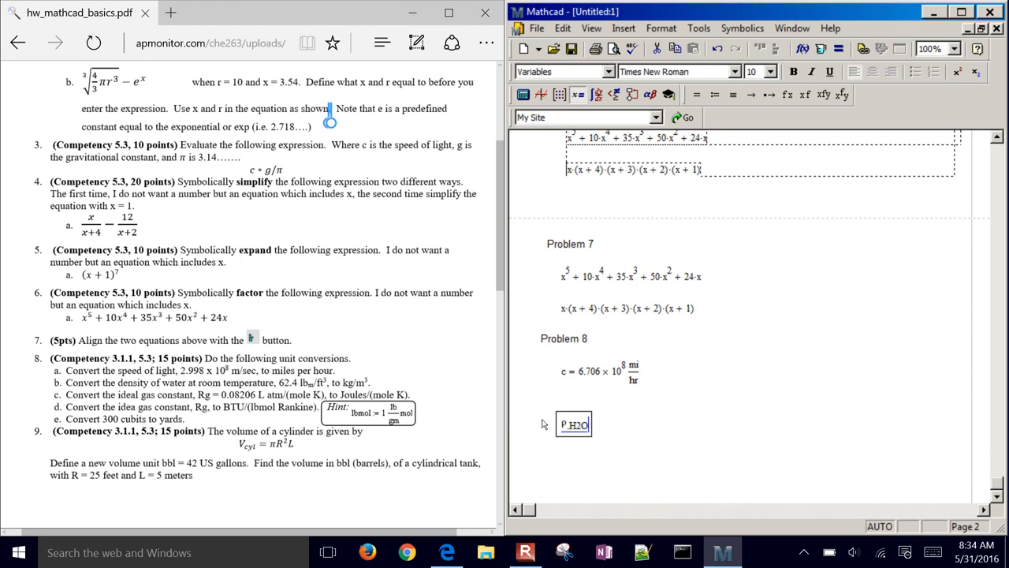
text(:=)
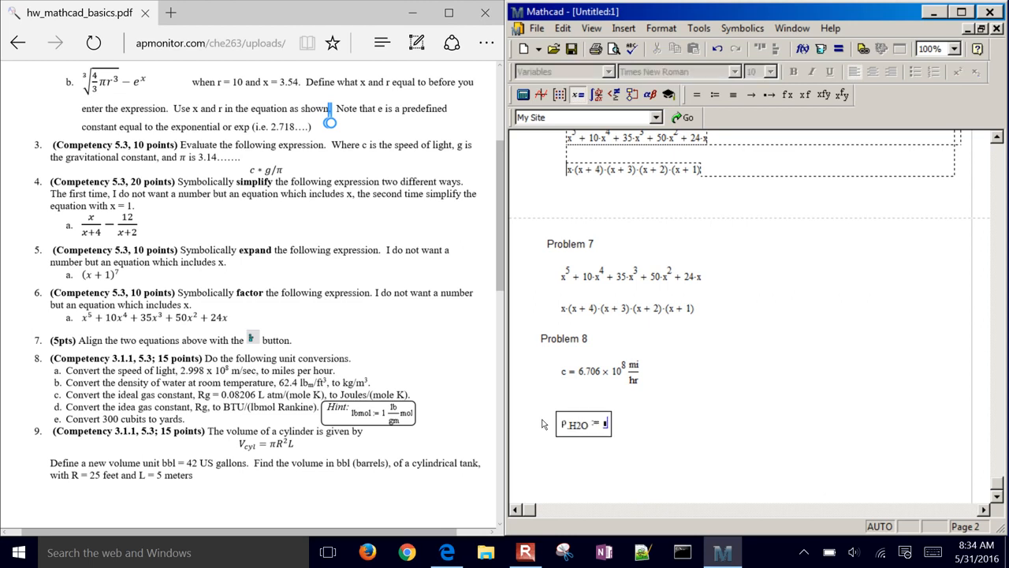
text(62.4)
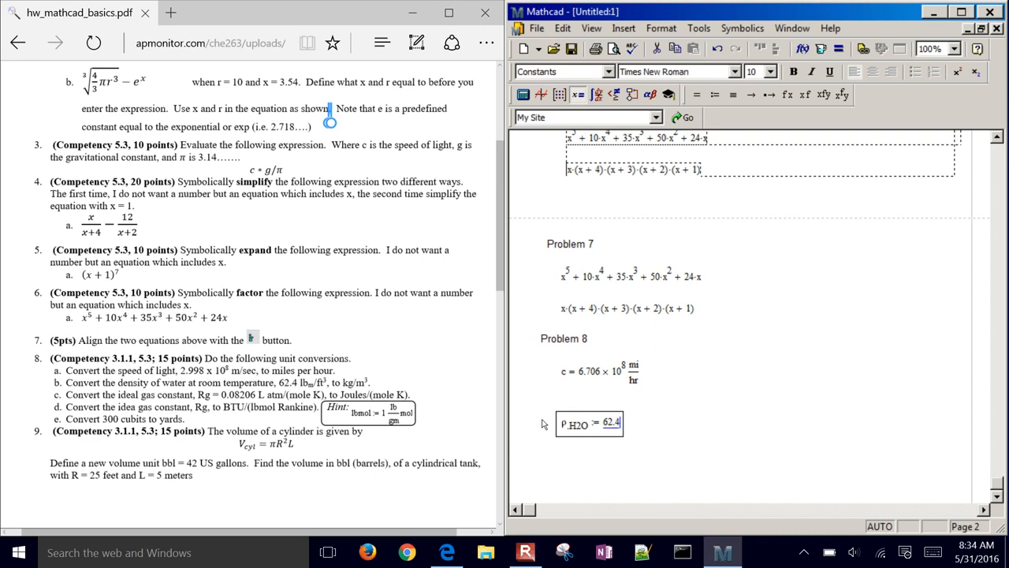
text(*lb/ft)
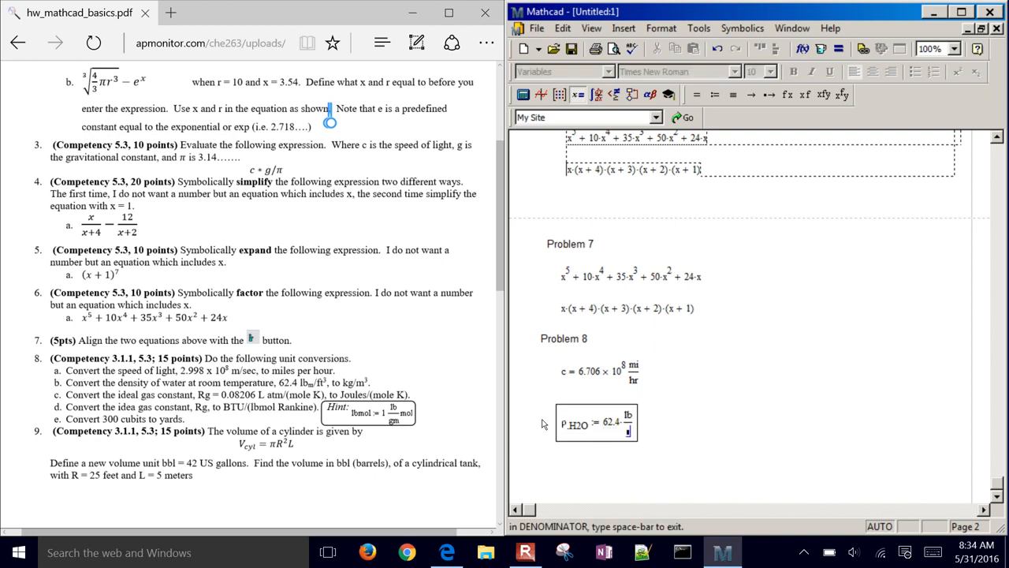
text(^3)
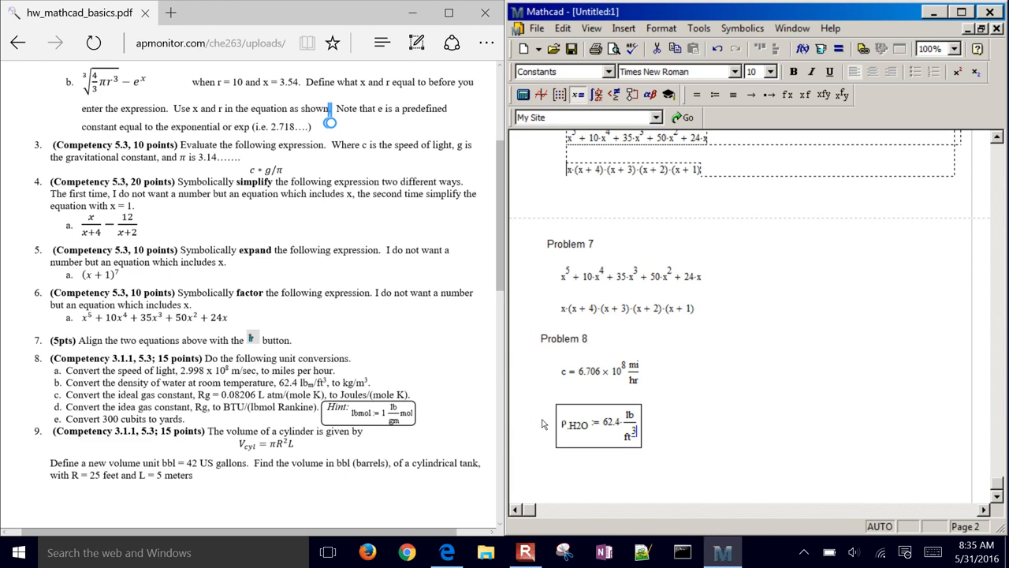
key(Right)
key(Right)
key(Right)
key(Right)
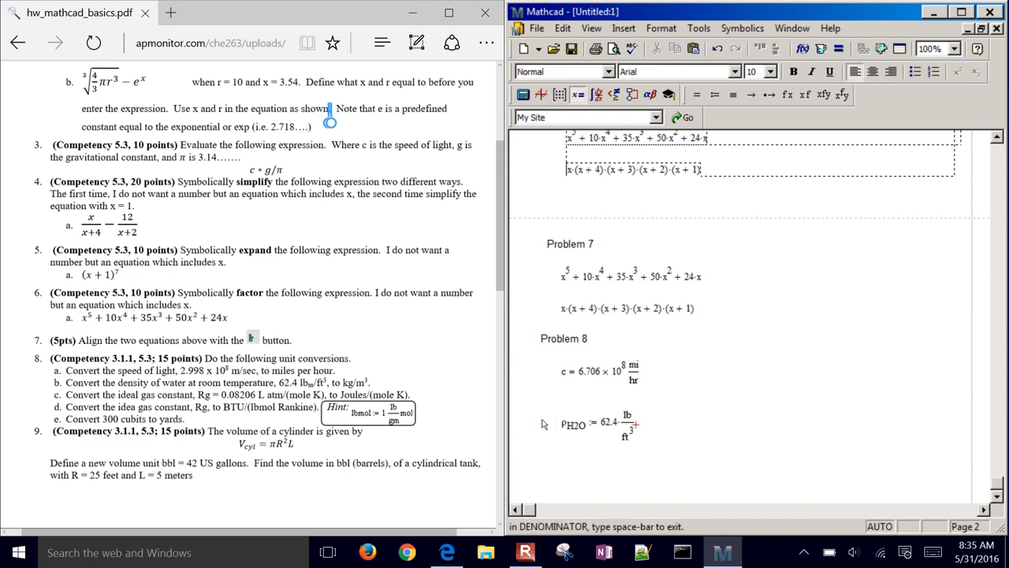
Step: Evaluate the water density ρ.H2O in kg/m^3 beside its definition
text(r)
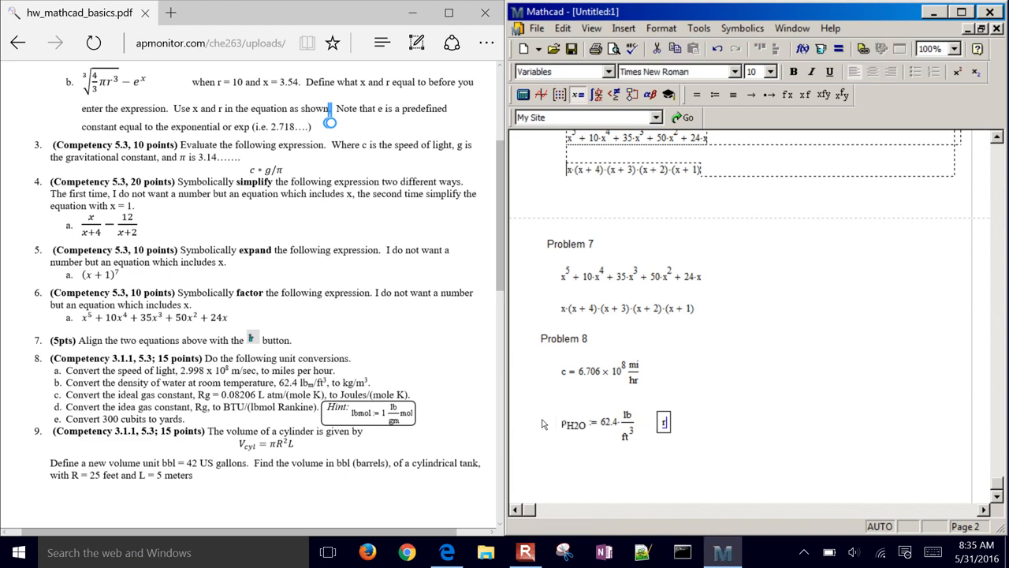
key(ctrl+g)
text(.Hw)
key(BackSpace)
text(2O )
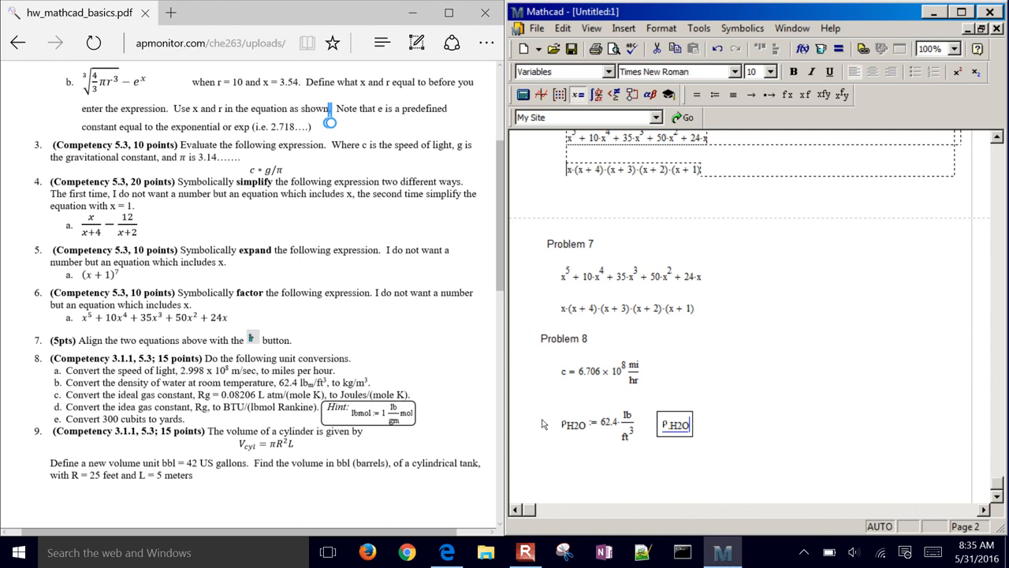
text(= 999.552·kg/m3)
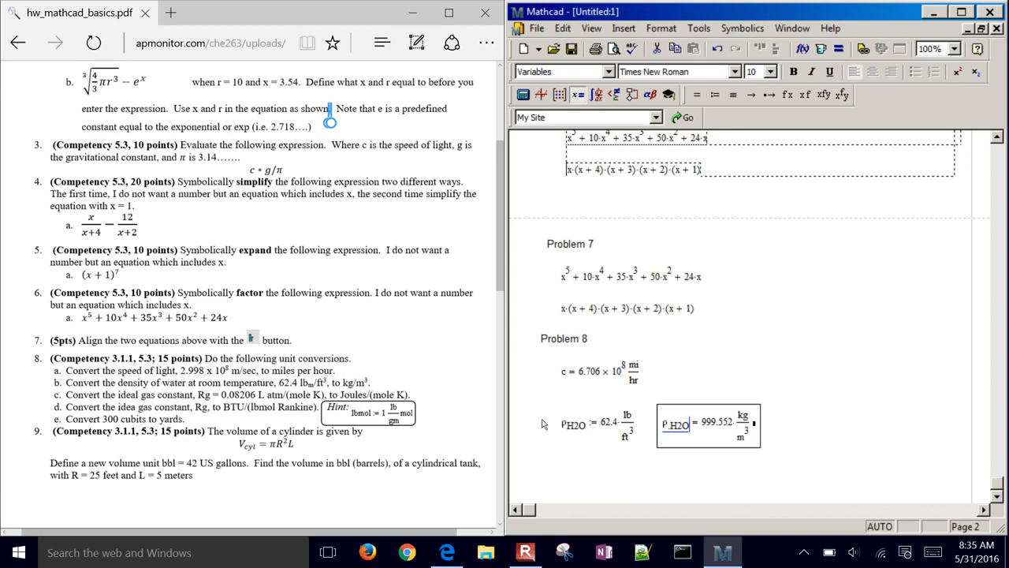
click(746, 431)
click(758, 414)
click(743, 429)
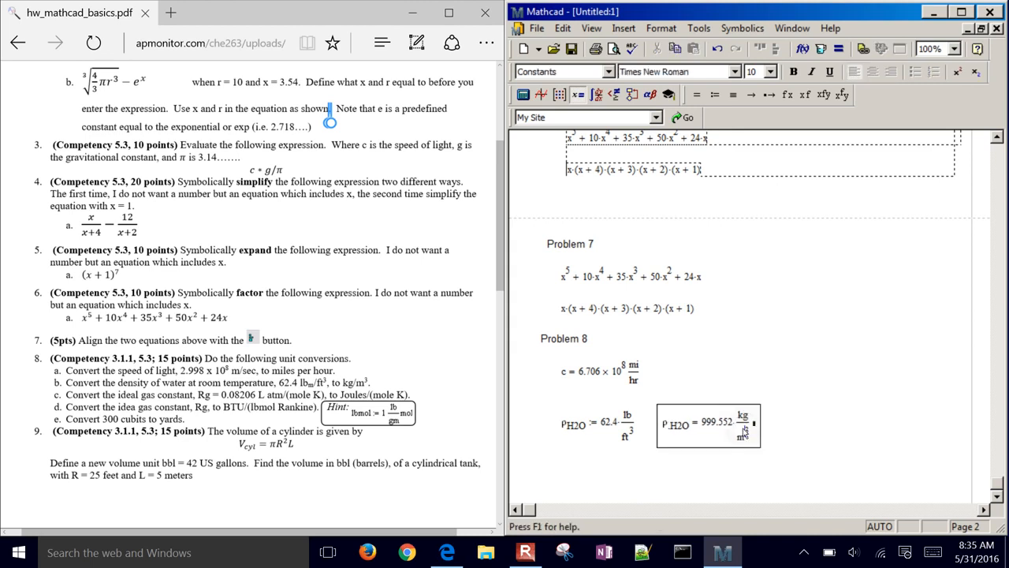
click(758, 425)
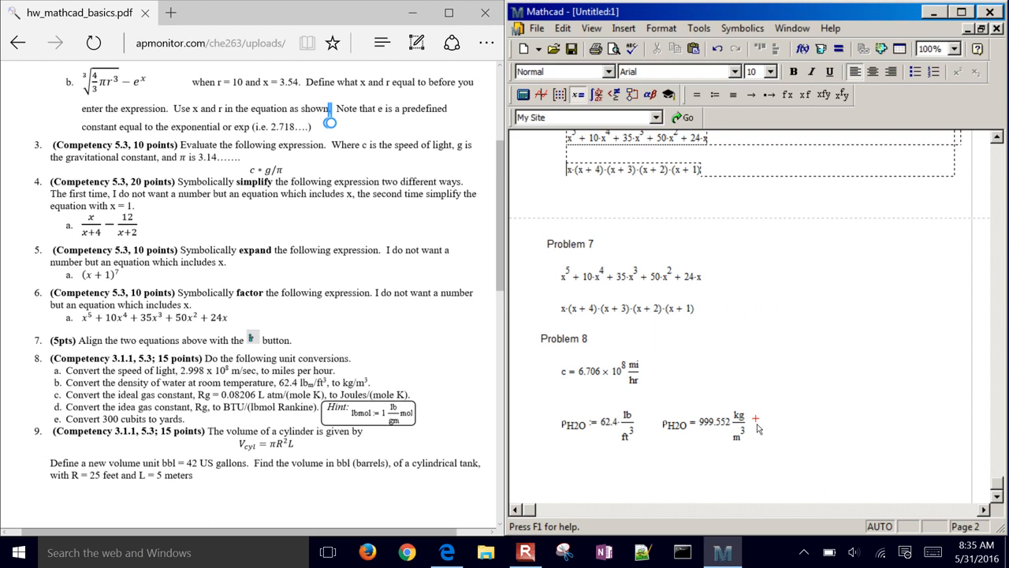
Step: Highlight the evaluated water density region with the default background color through its properties
click(701, 423)
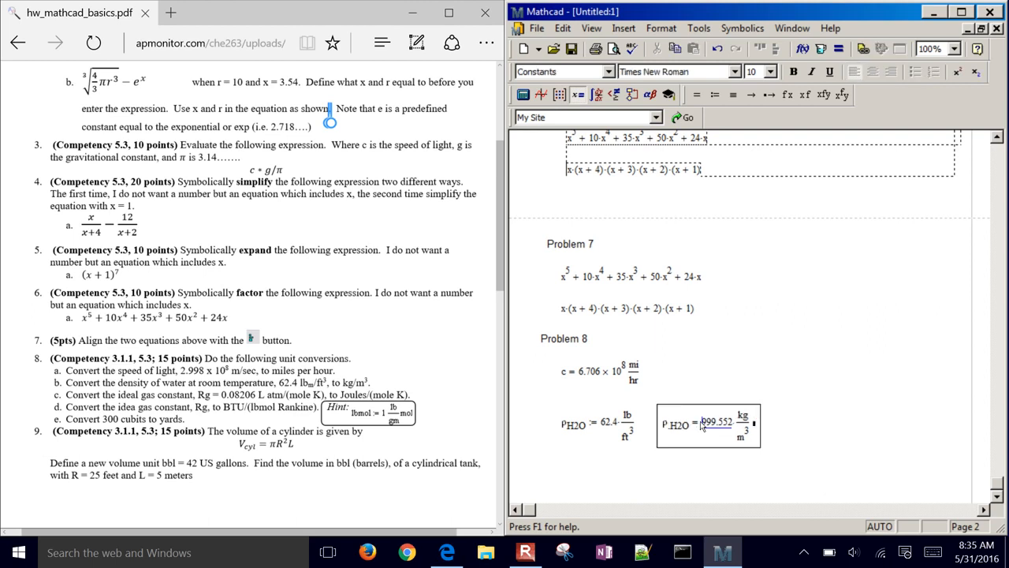
right_click(701, 426)
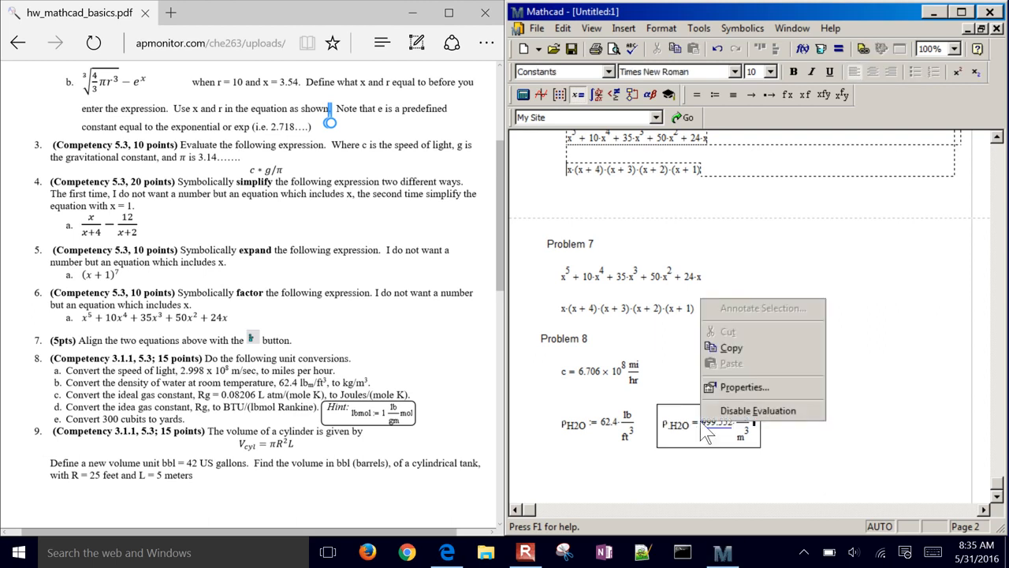
click(734, 392)
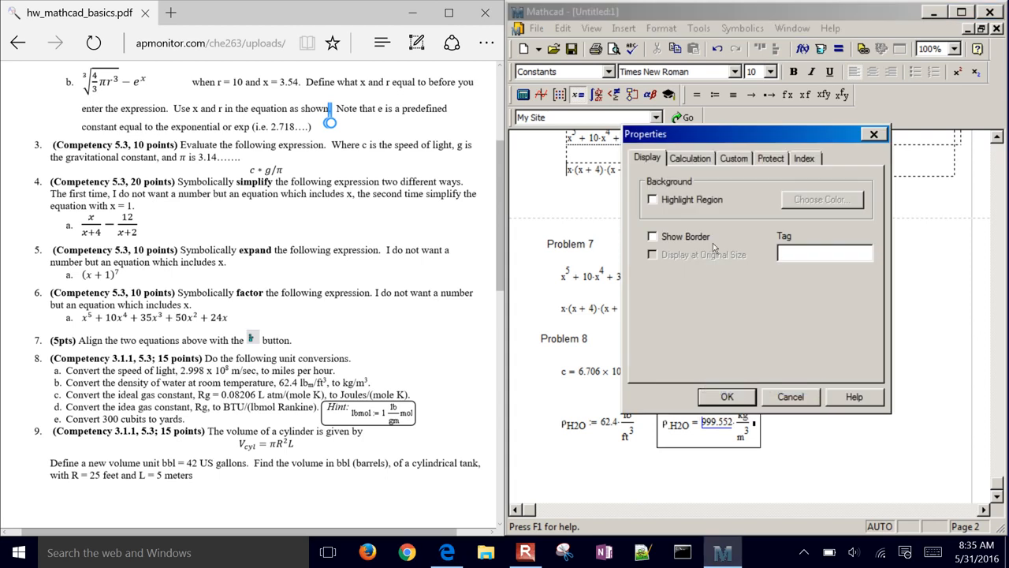
click(690, 201)
click(724, 398)
click(819, 441)
key(Down)
key(Down)
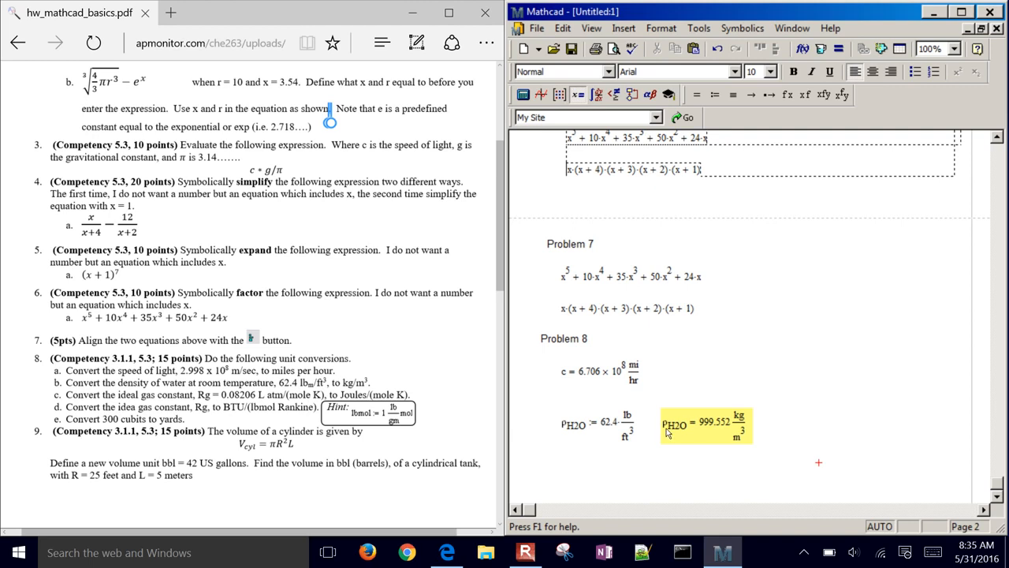
Step: Define the ideal gas constant R.g as 0.08206 L·atm/(mol·K) below the water density definition
click(560, 475)
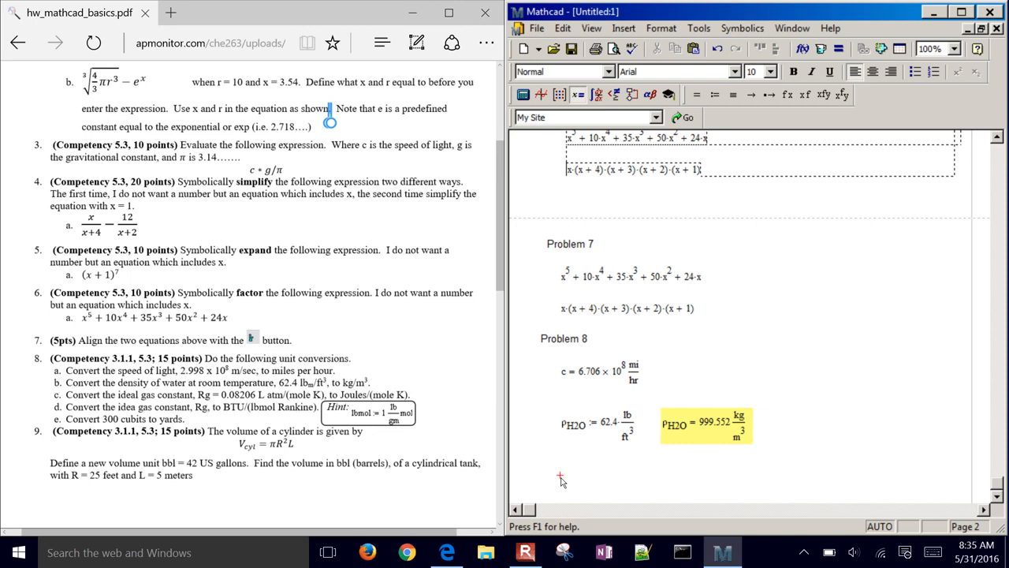
click(576, 427)
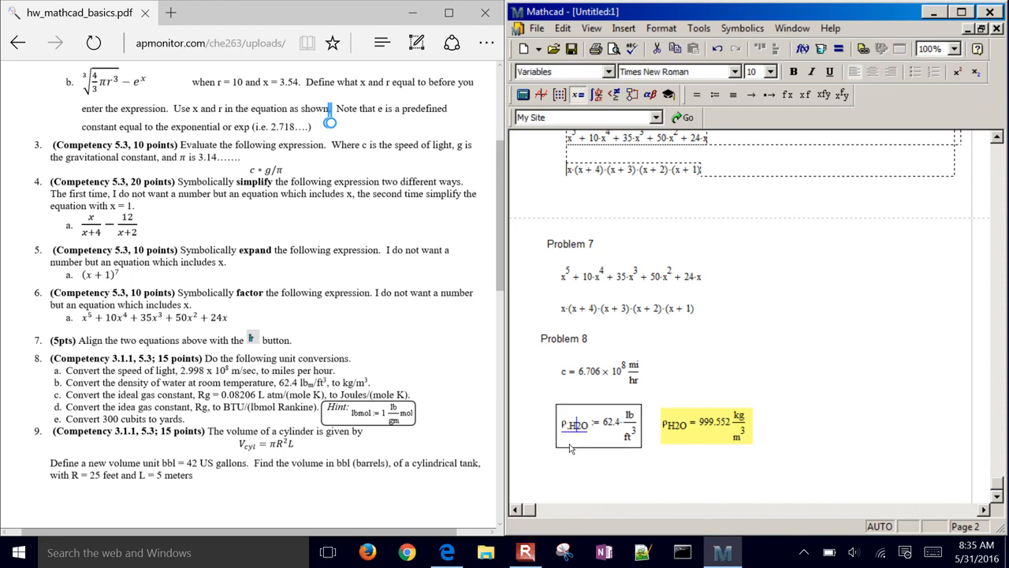
click(560, 489)
key(Up)
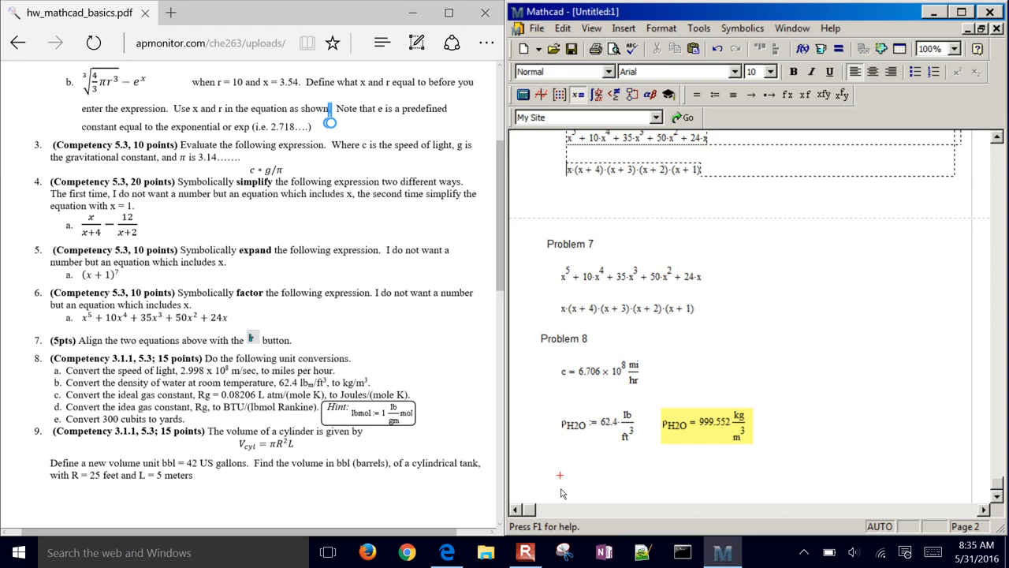
text(R.g)
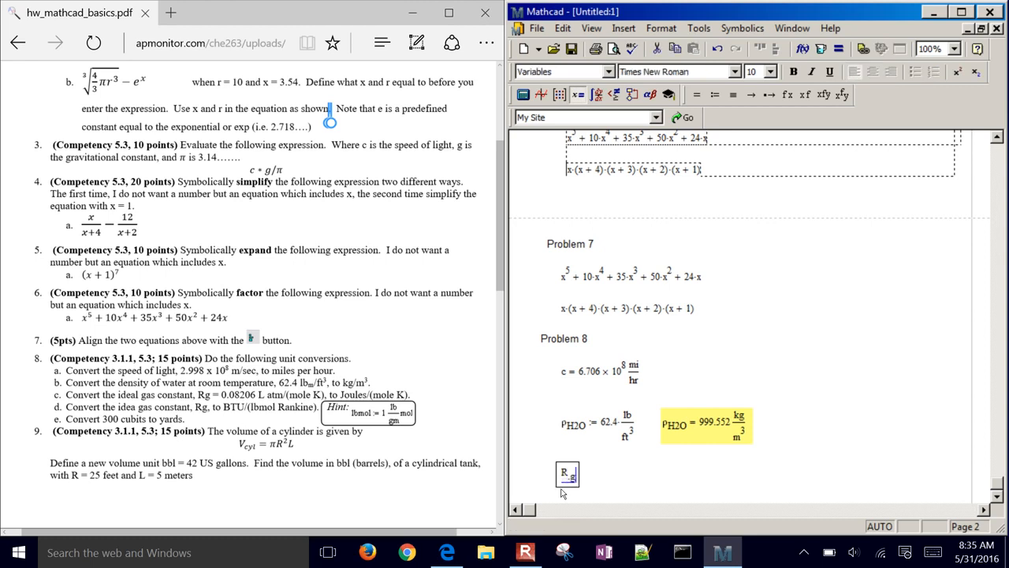
text(:0.08)
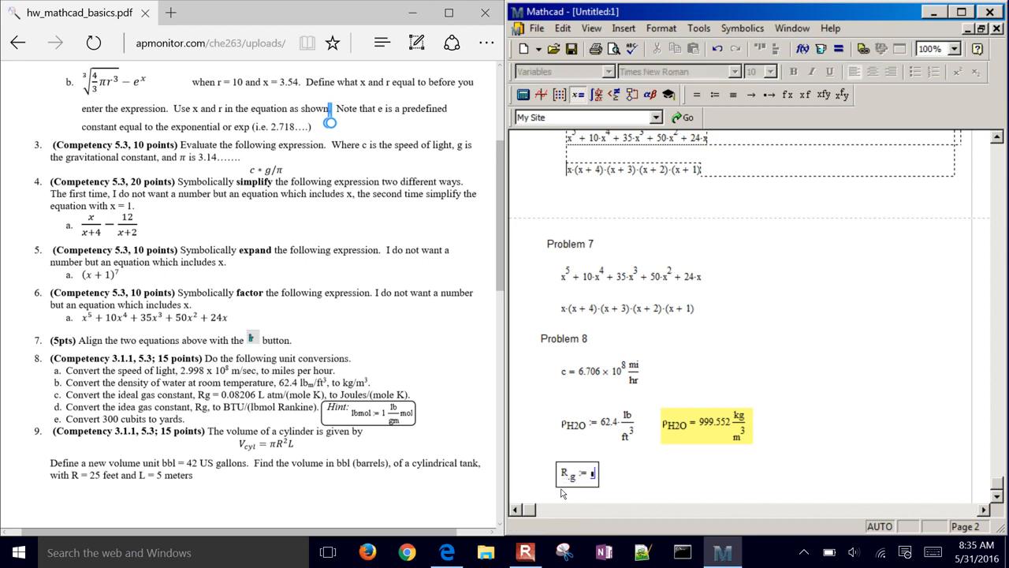
text(20)
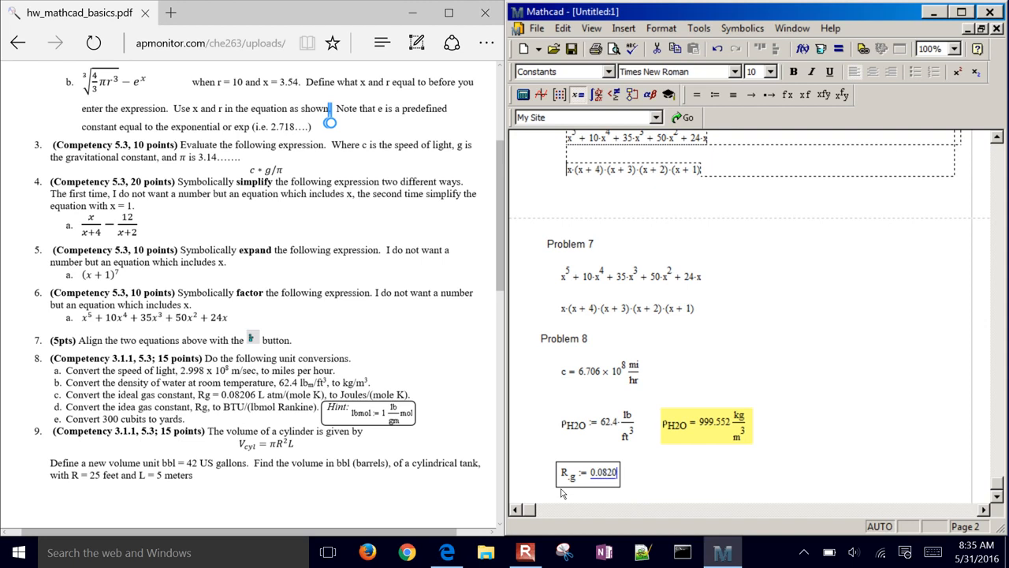
text(6*L/)
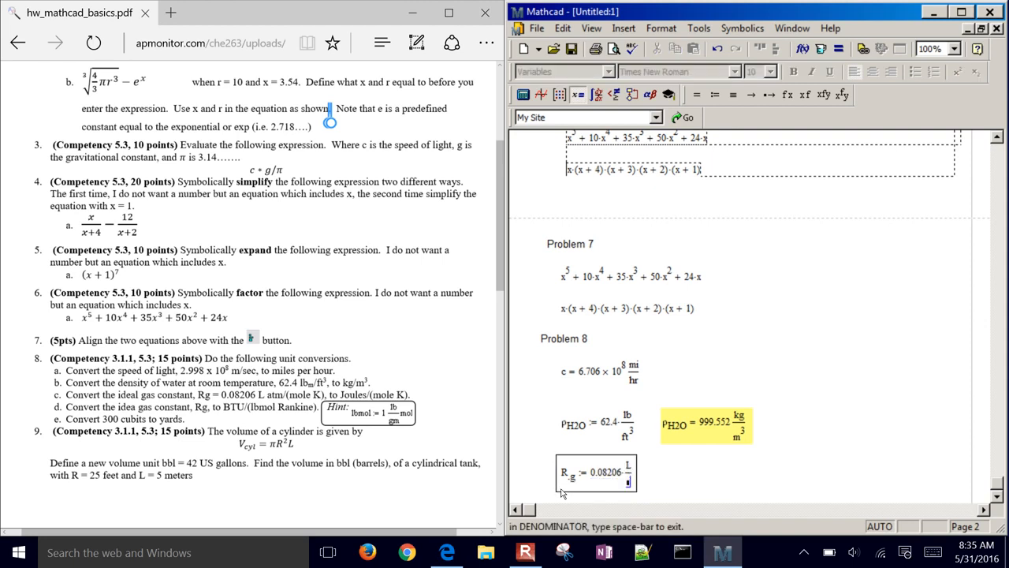
key(BackSpace)
text(*atm)
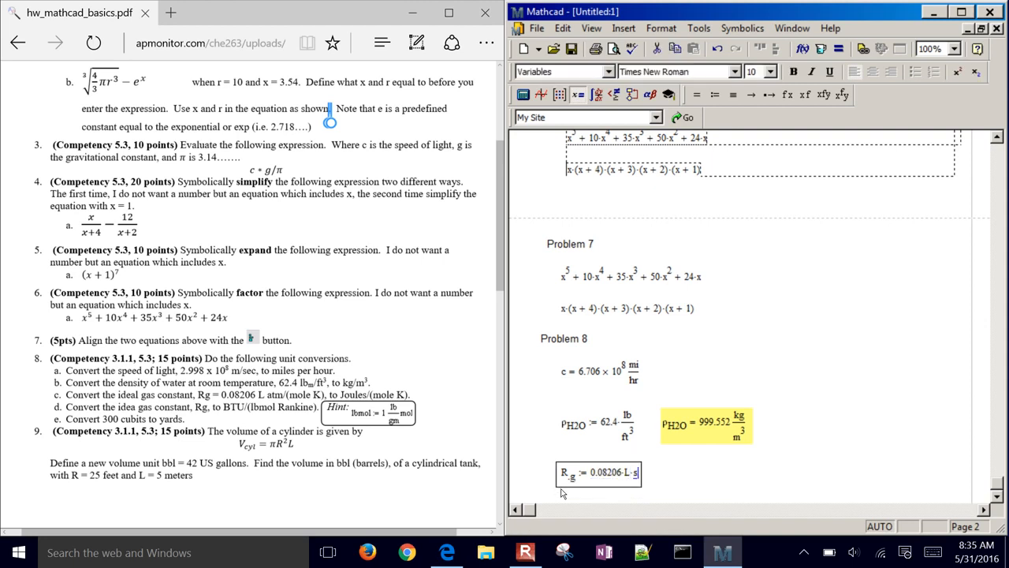
key(space)
text(/)
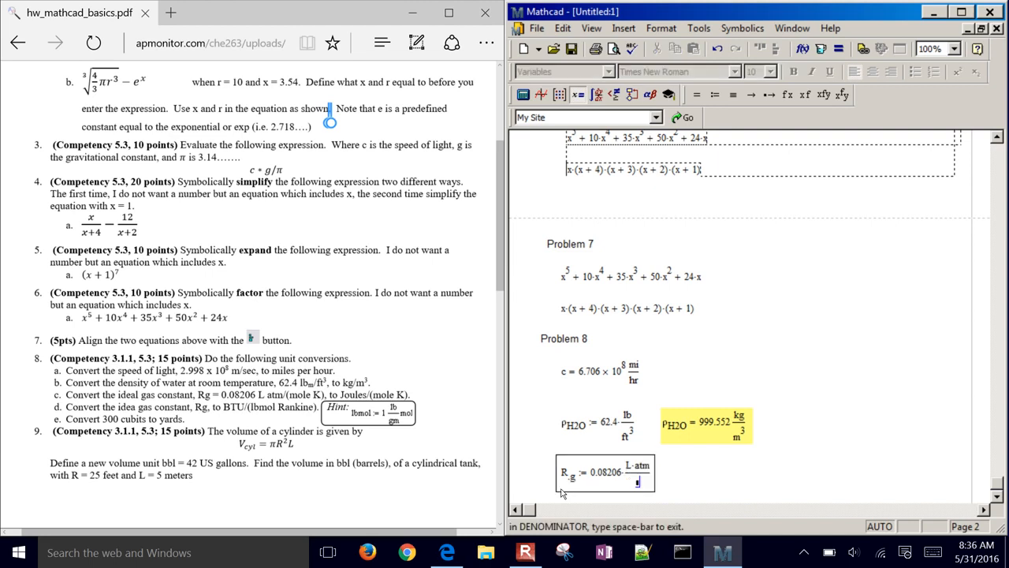
text(mol*)
text(K)
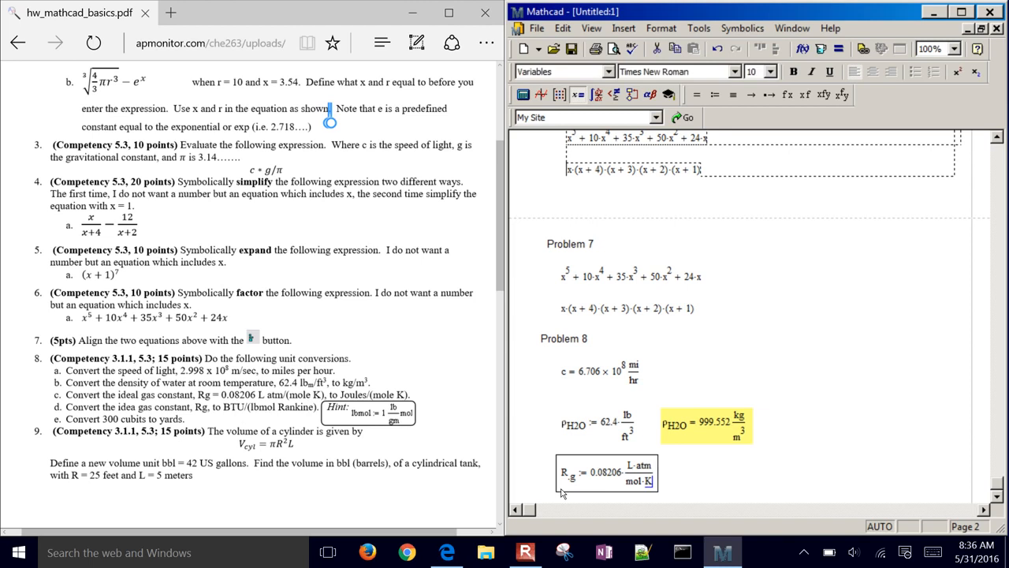
key(Right)
key(Right)
key(Right)
Step: Evaluate R.g beside its definition and set the result units to J/(mol·K)
text(R.g=)
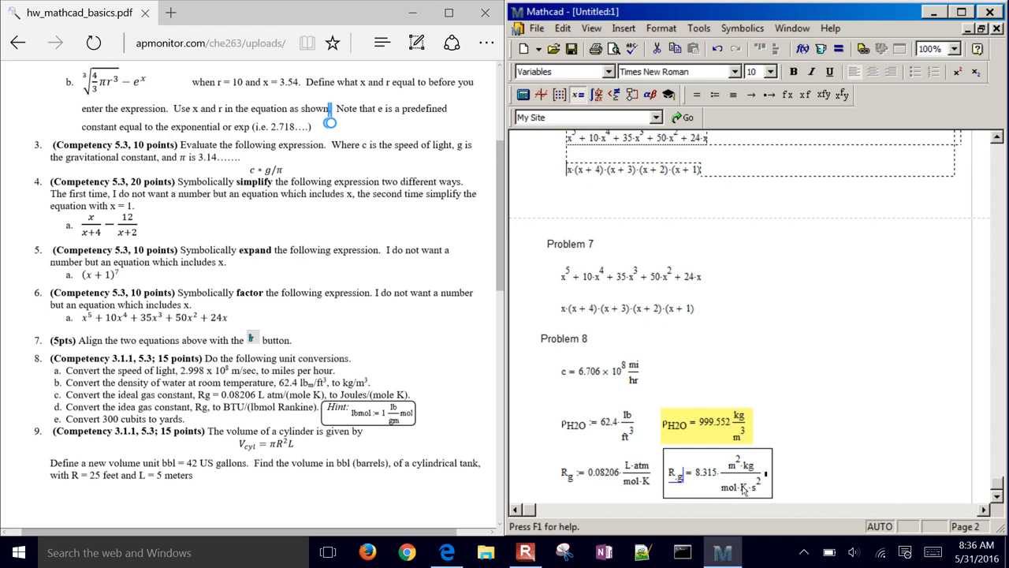
click(765, 474)
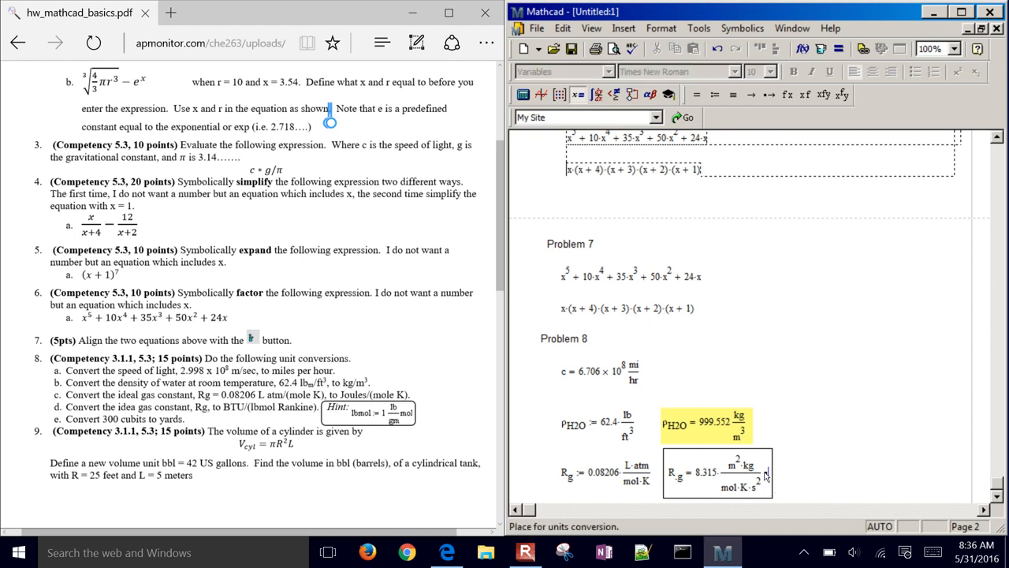
text(J)
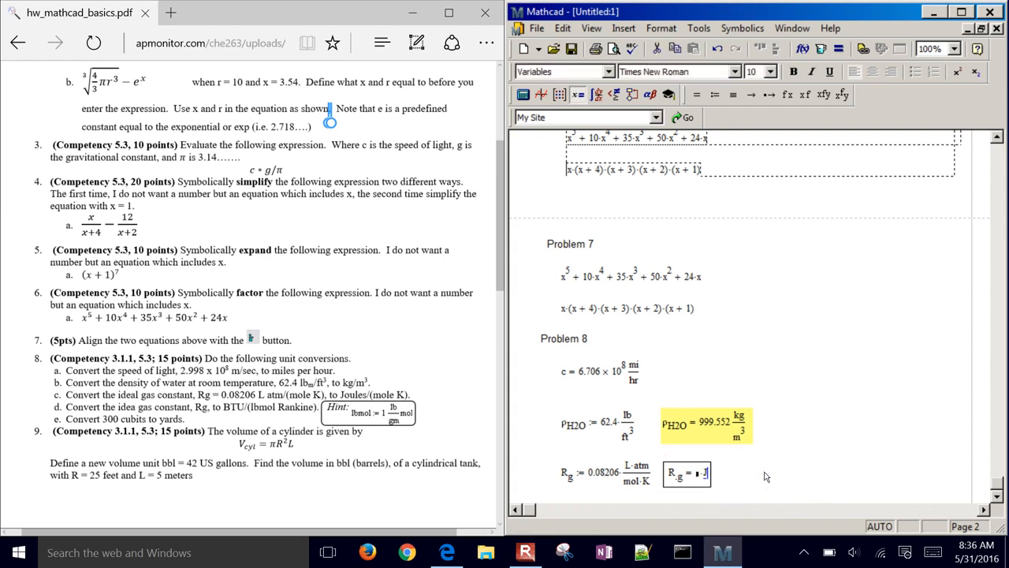
text(/mo)
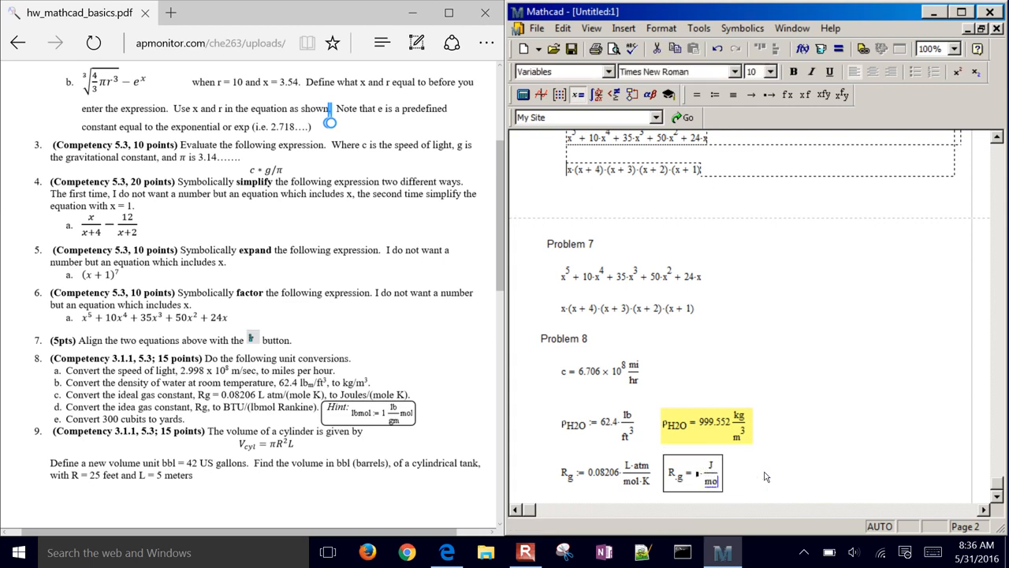
text(l*K)
key(Return)
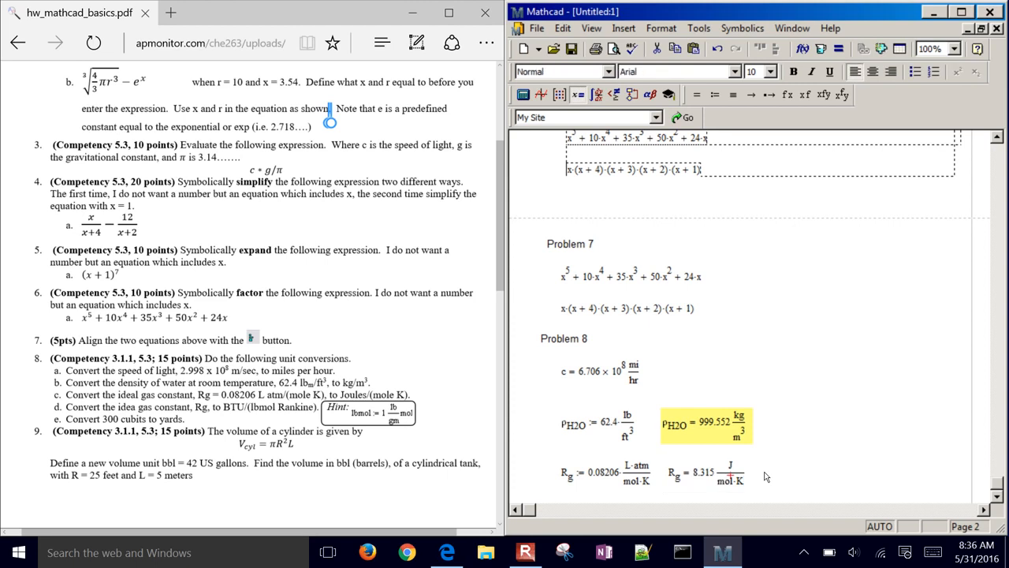
click(775, 475)
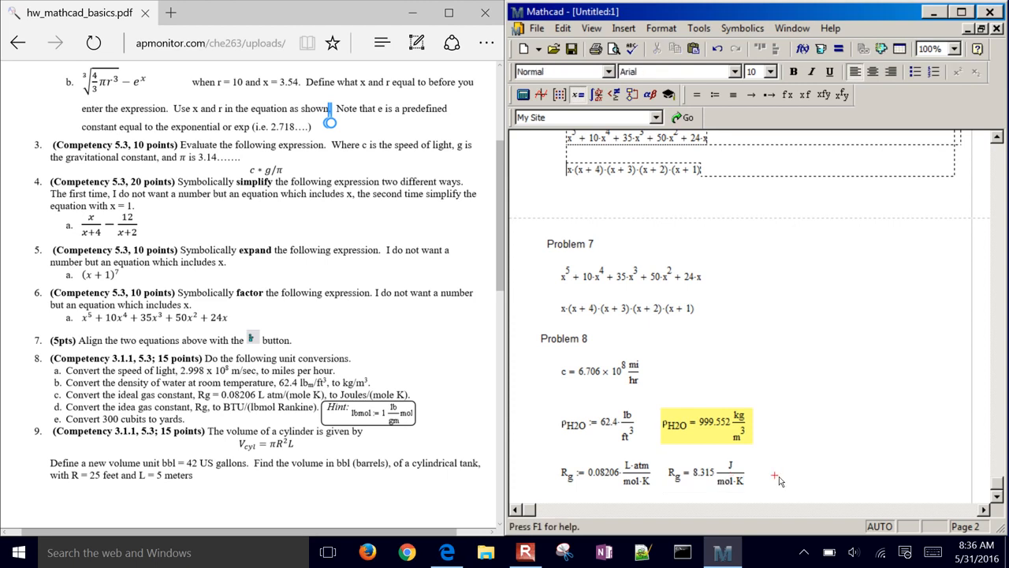
Step: Evaluate R.g again below its definition and set the result units to BTU/(lbmol·R)
click(889, 456)
key(Down)
key(Down)
key(Down)
key(Down)
key(Down)
key(Down)
key(Down)
key(Down)
key(Down)
key(Down)
key(Down)
key(Down)
key(Down)
key(Down)
key(Down)
key(Down)
key(Down)
key(Down)
key(Down)
key(Down)
key(Down)
key(Down)
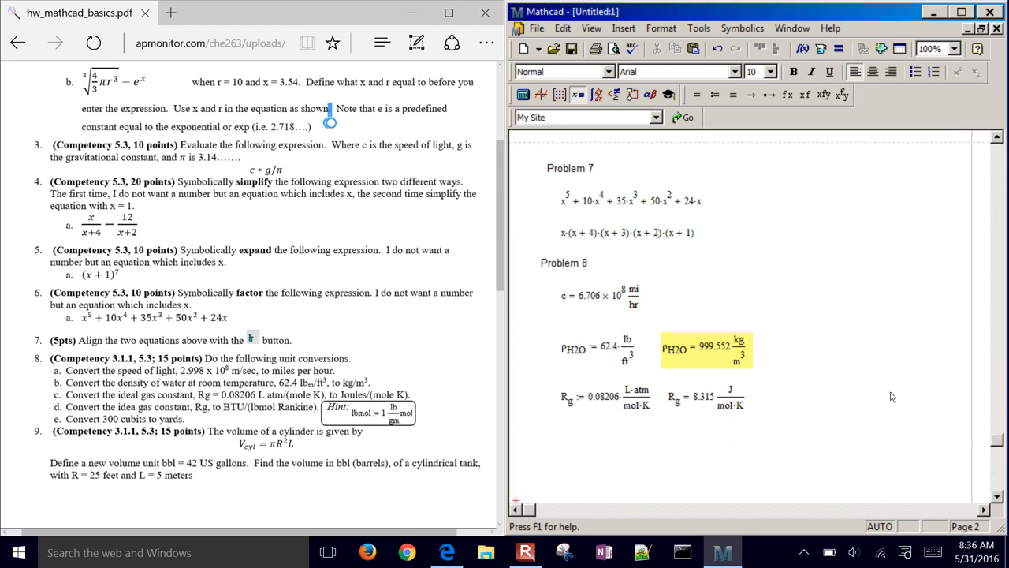
key(Down)
key(Down)
key(Down)
key(Down)
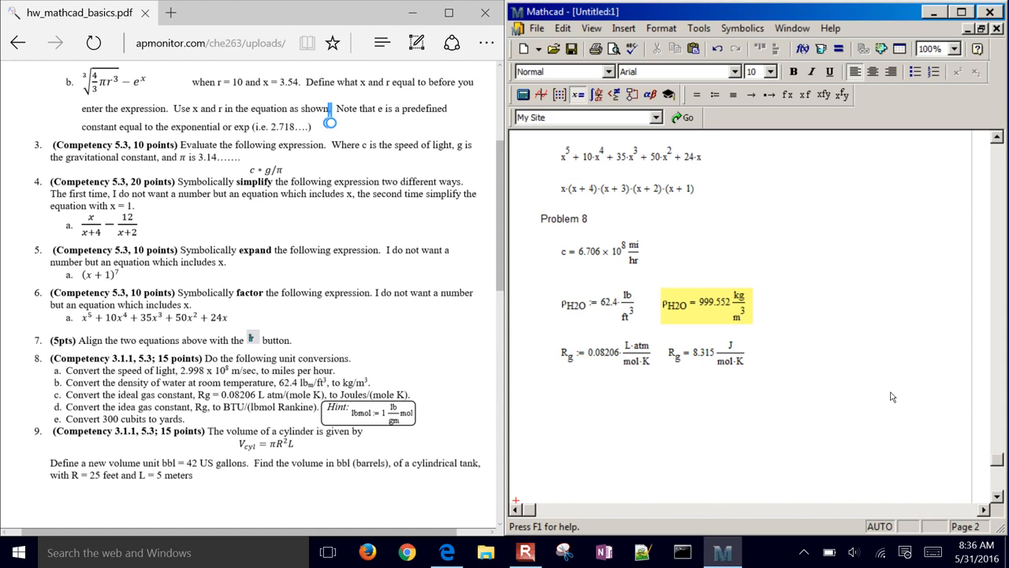
click(567, 401)
text(R)
key(BackSpace)
text(R.)
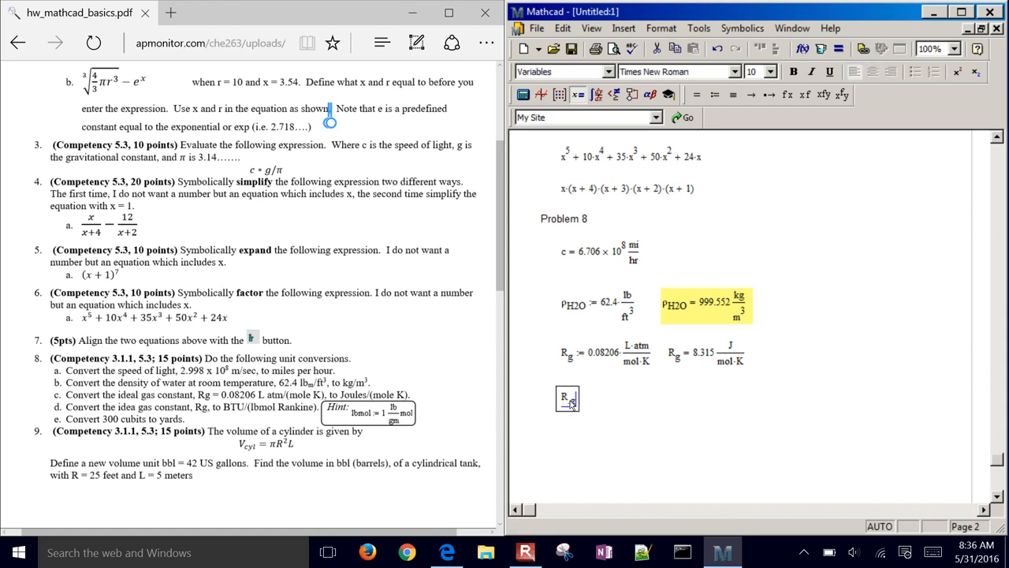
text(g=)
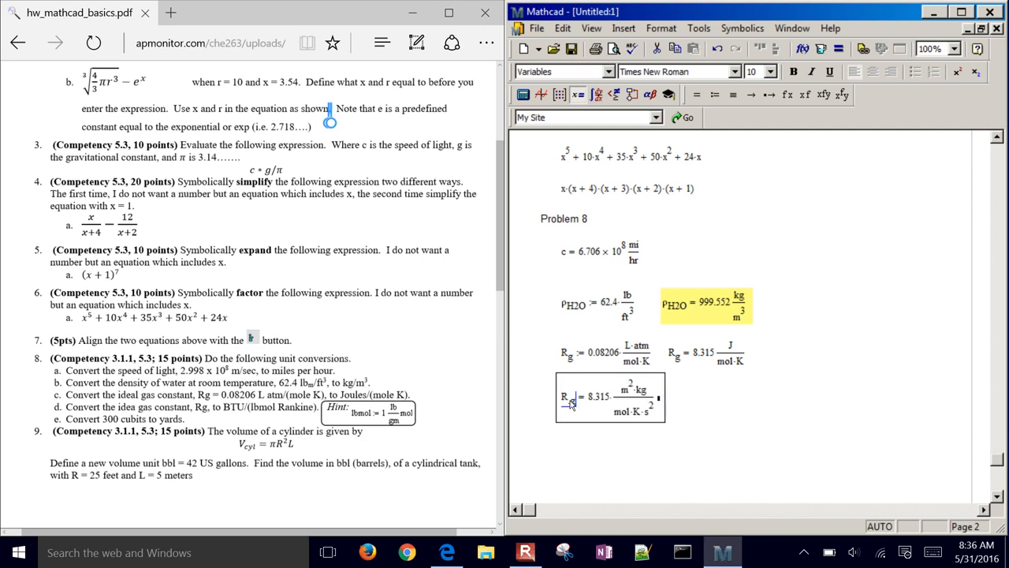
click(659, 398)
text(BTU)
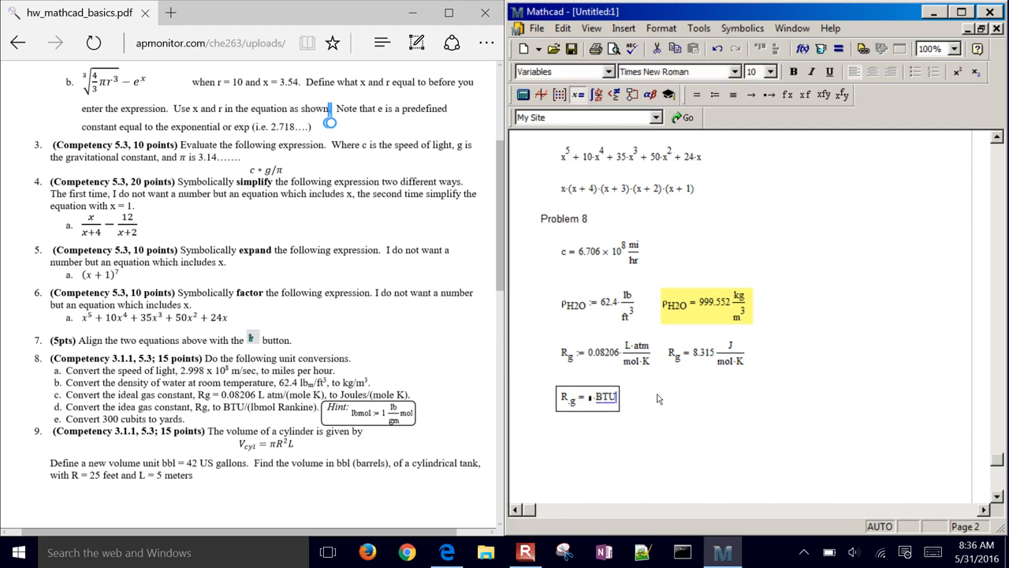
text(/)
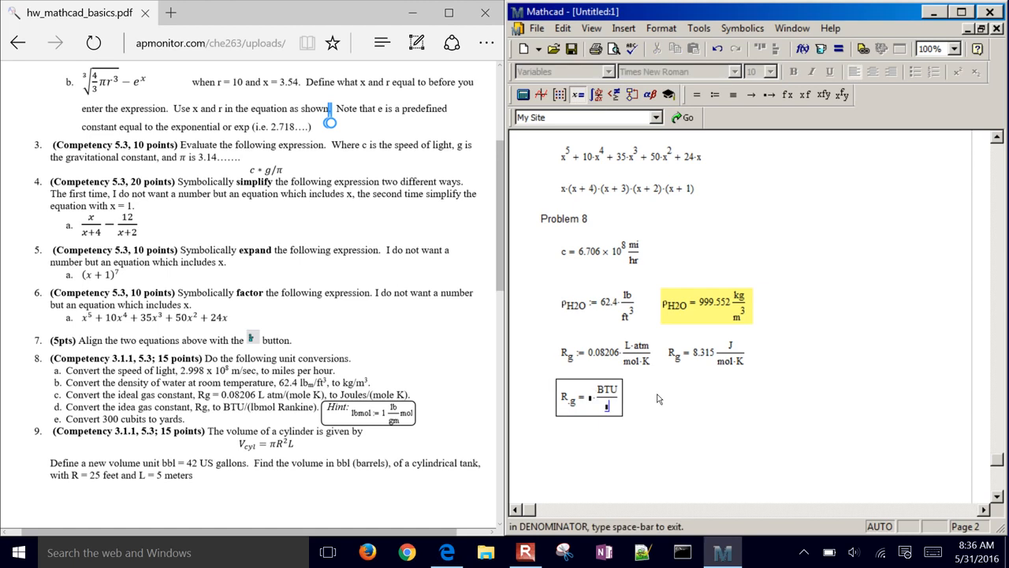
text(lbmol)
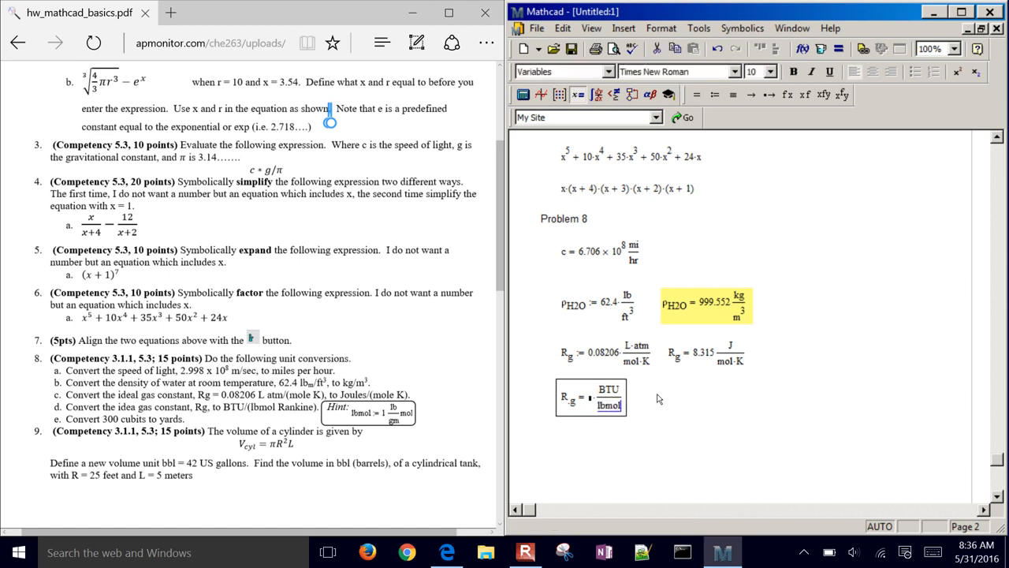
text(*)
text(R)
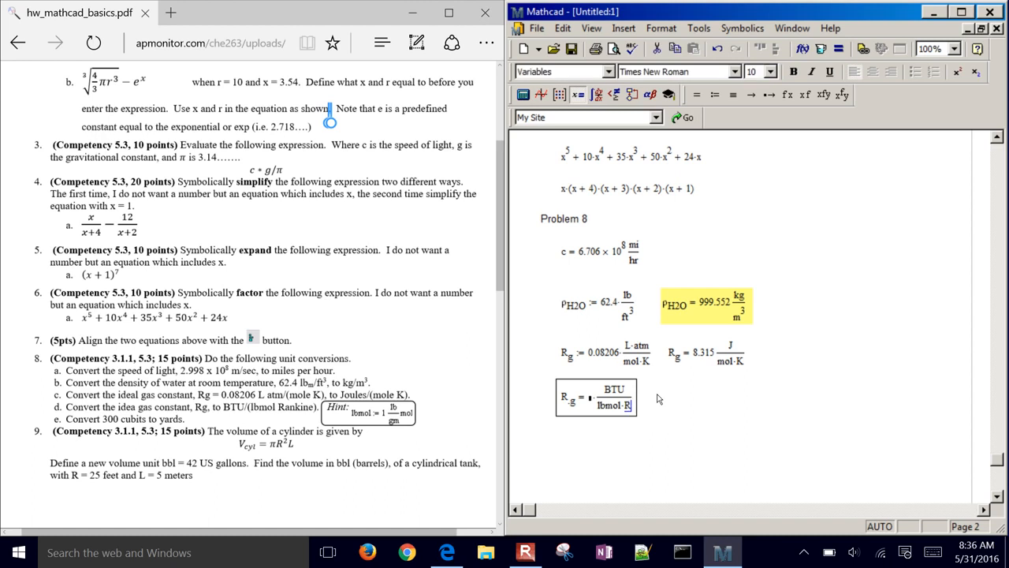
key(Return)
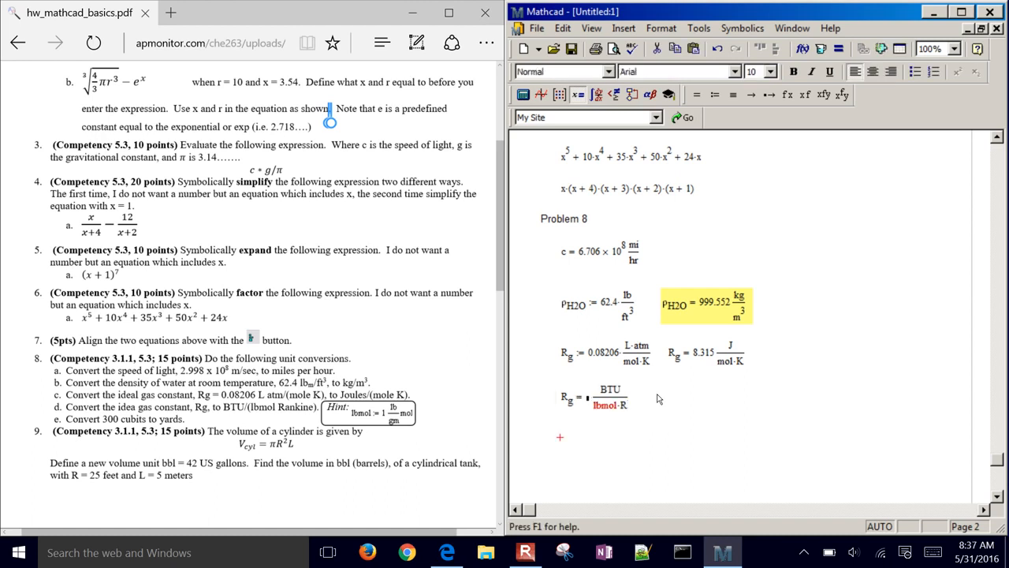
Step: Make room above the BTU evaluation of R.g and define lbmol as 1·lb/gm·mol there
click(561, 378)
key(Return)
key(Return)
key(Return)
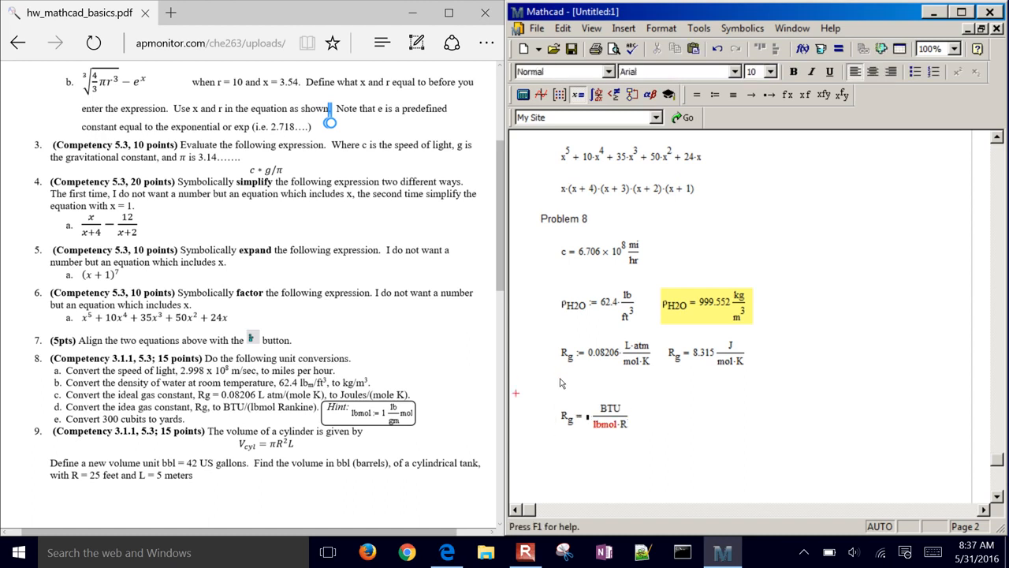
click(561, 386)
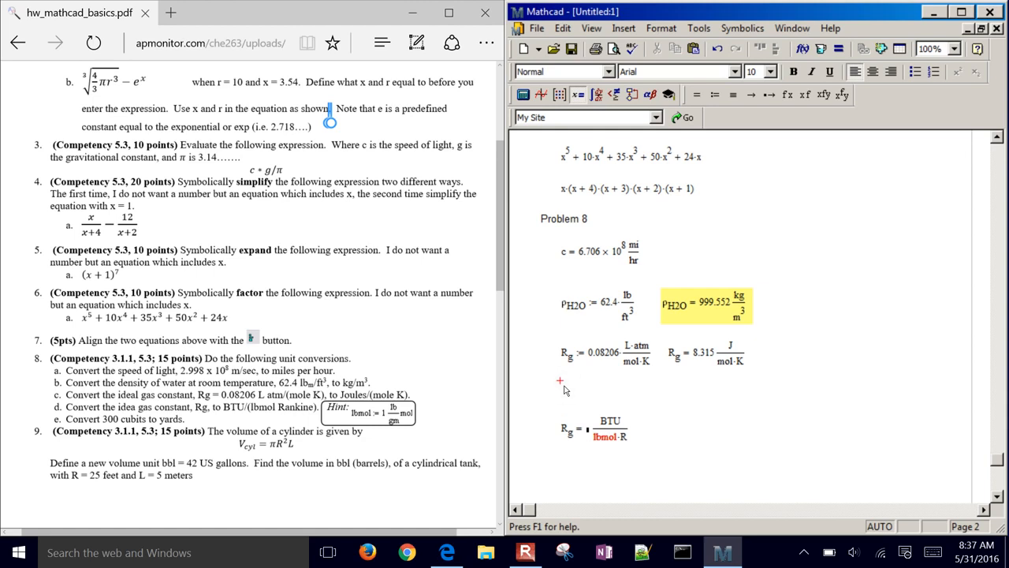
text(lb)
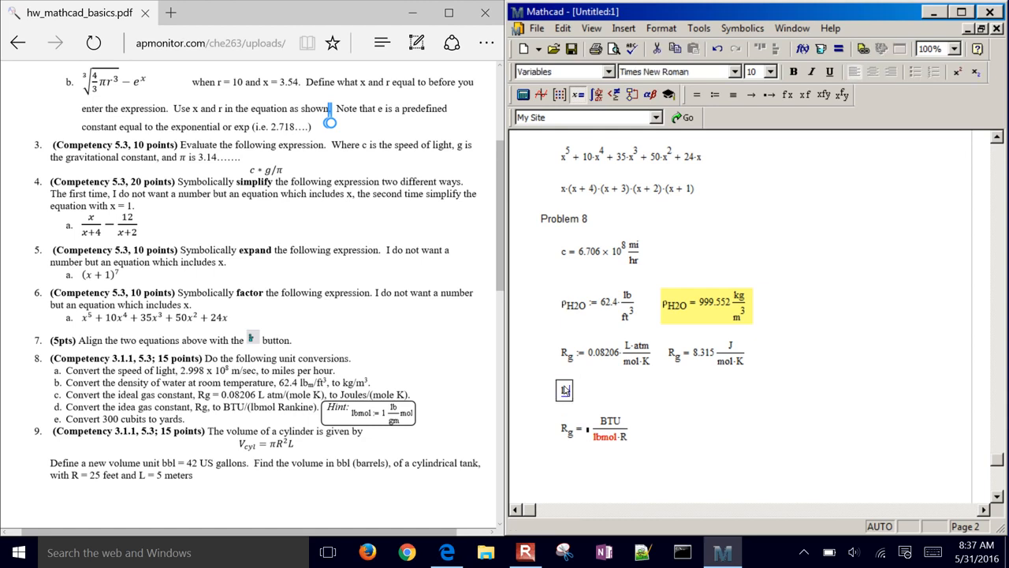
text(mol:=)
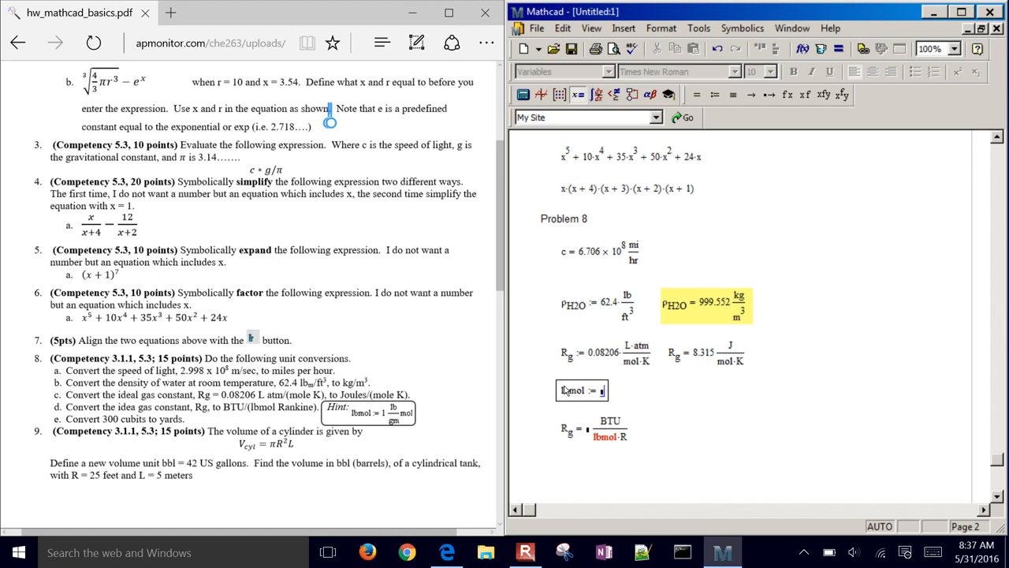
text(1)
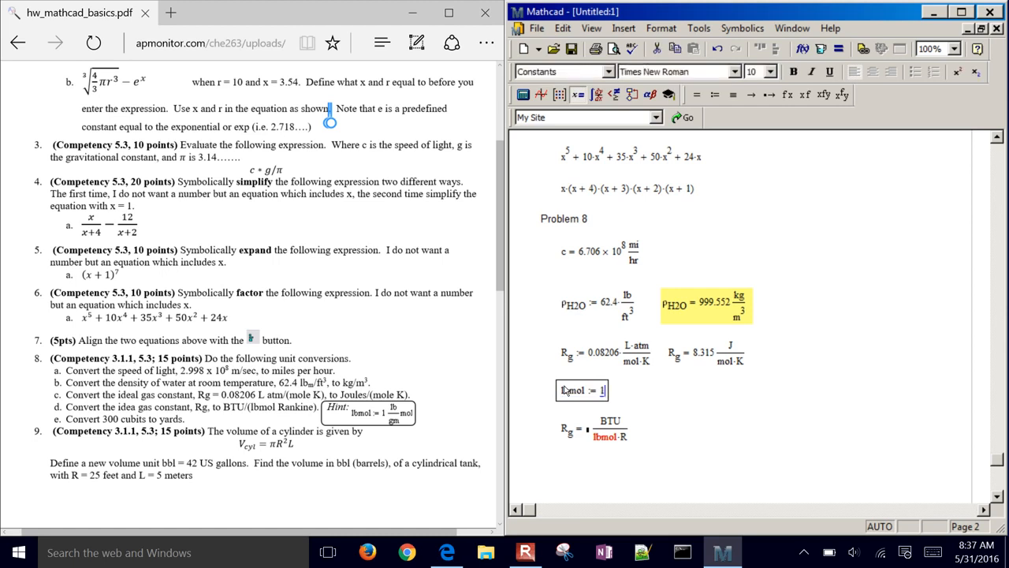
text(*lb/g)
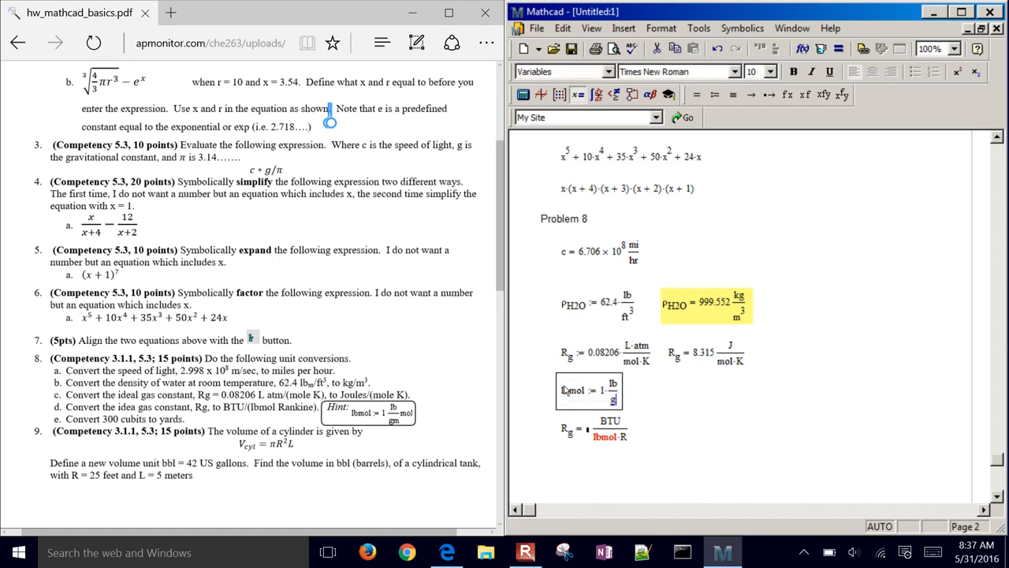
text(m *mol)
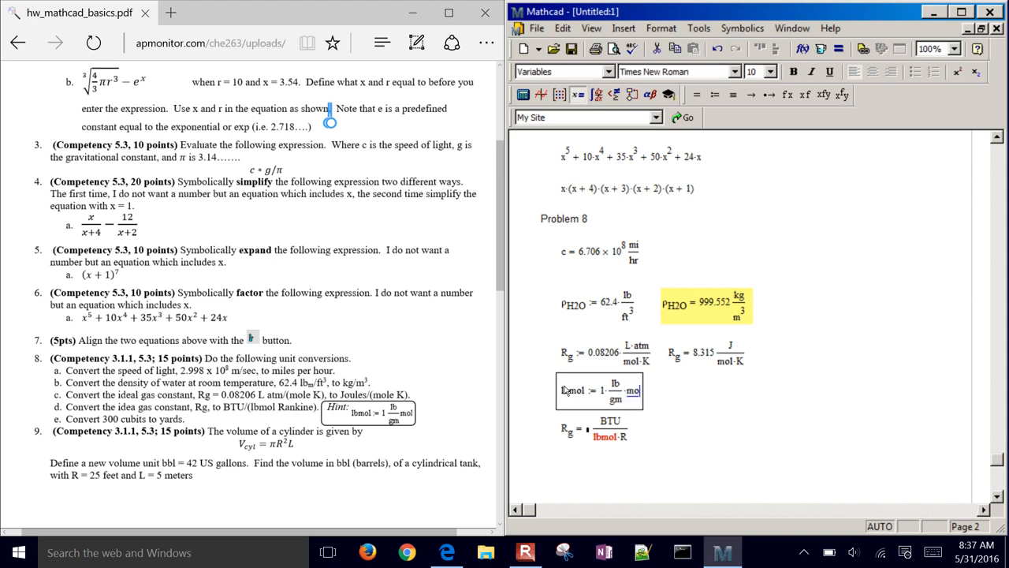
key(Return)
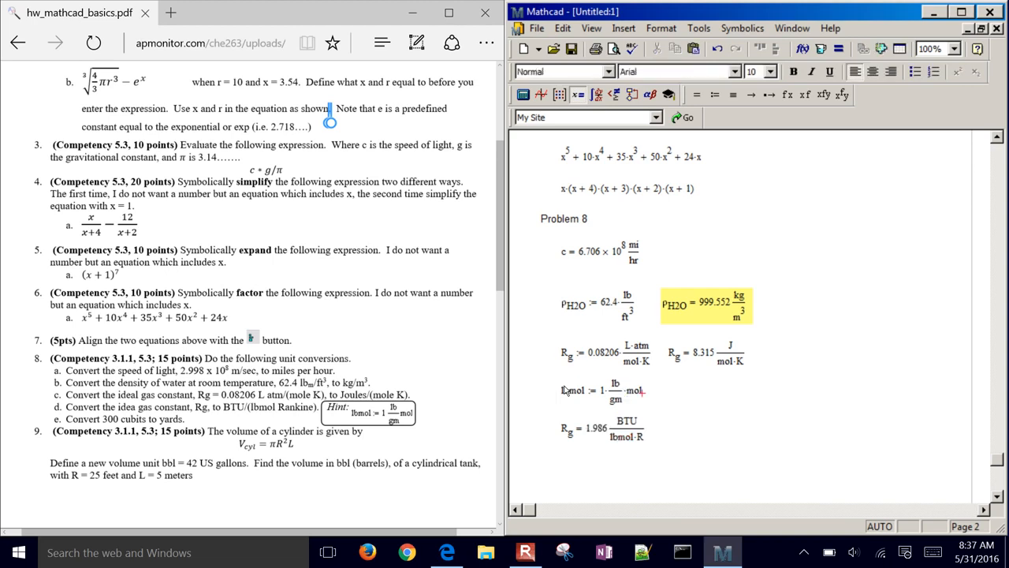
Step: Evaluate 300·cubit below the BTU result for R.g and set the result units to yd
click(571, 461)
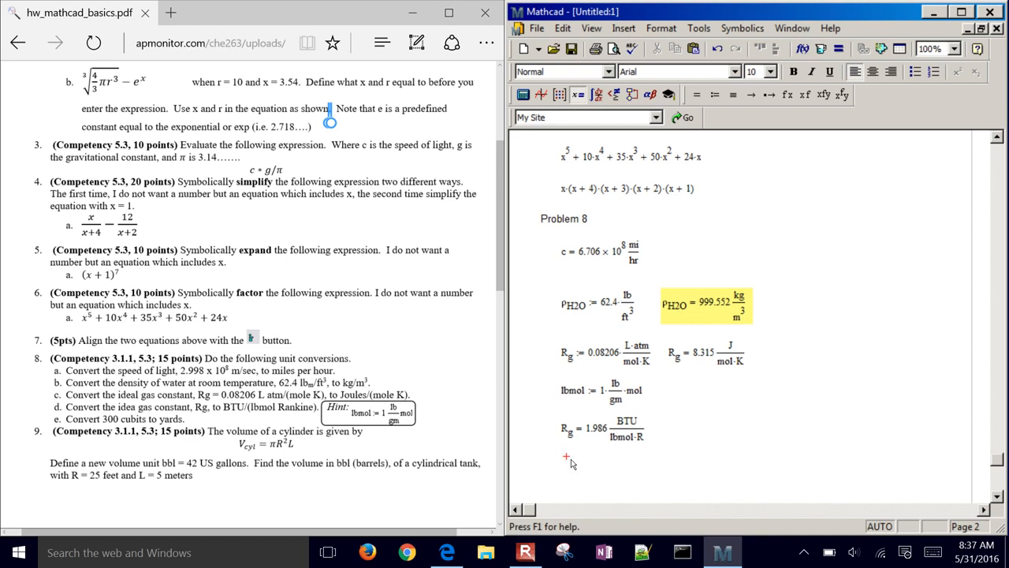
key(Left)
key(Down)
key(Down)
text(300·cubit =)
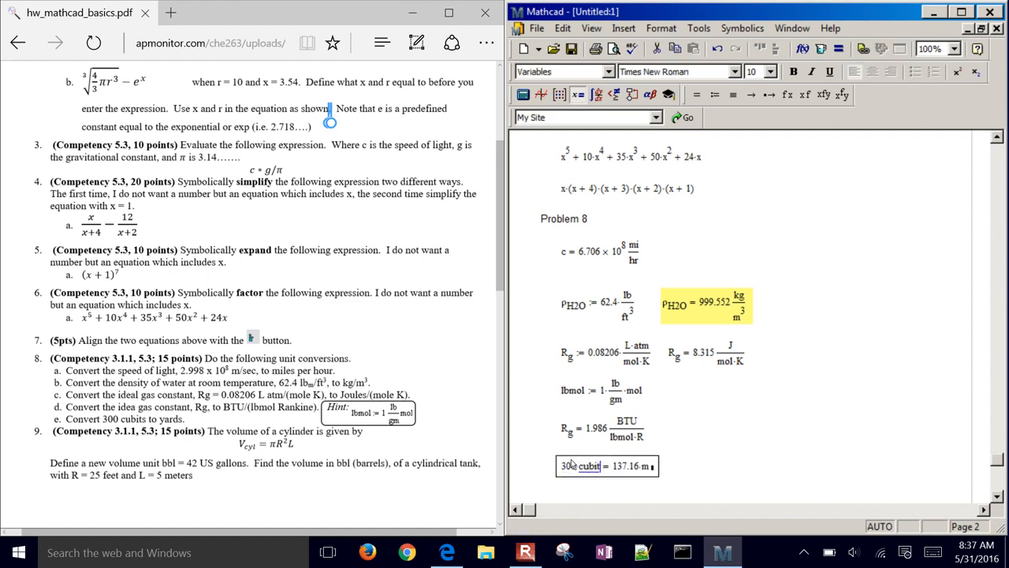
click(650, 467)
text(yd)
key(Return)
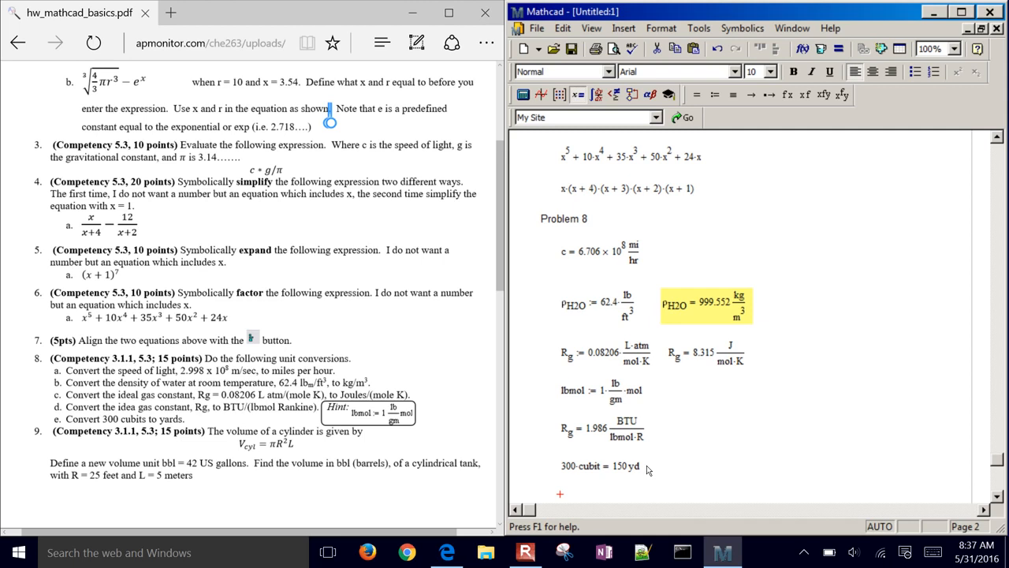
click(820, 50)
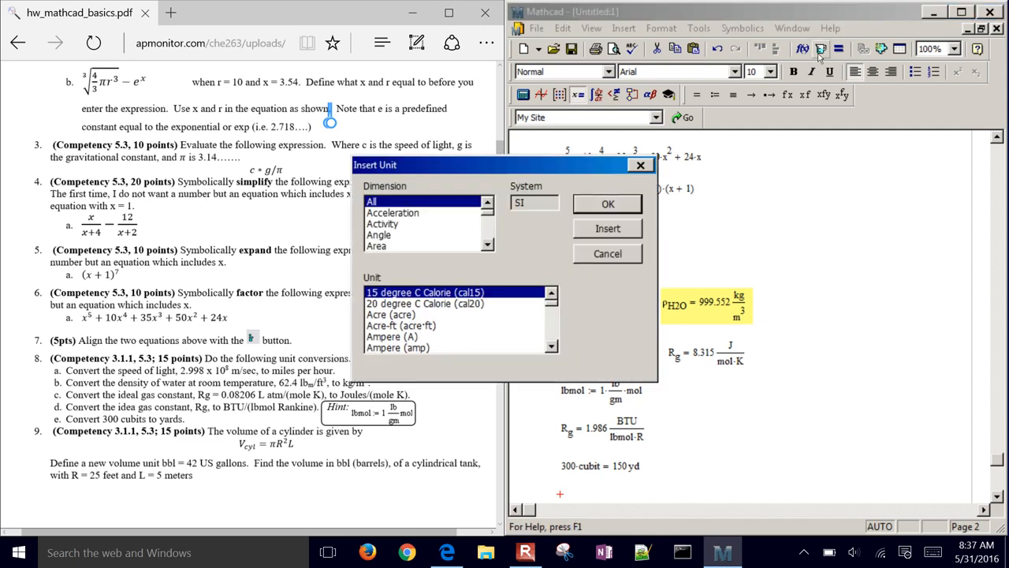
click(607, 254)
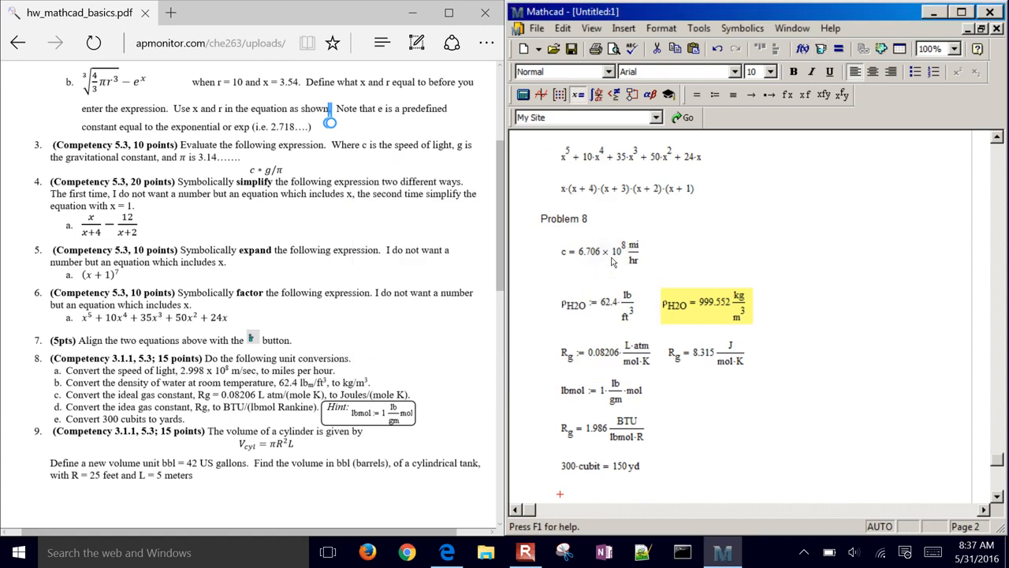
Step: Add a text region reading "Problem 9" below the cubit conversion
key(Left)
key(Left)
key(Left)
key(Return)
key(Down)
key(Down)
key(Down)
key(Down)
key(Up)
key(Up)
key(Up)
key(Up)
key(Up)
key(Up)
key(Right)
key(Right)
key(Right)
key(Right)
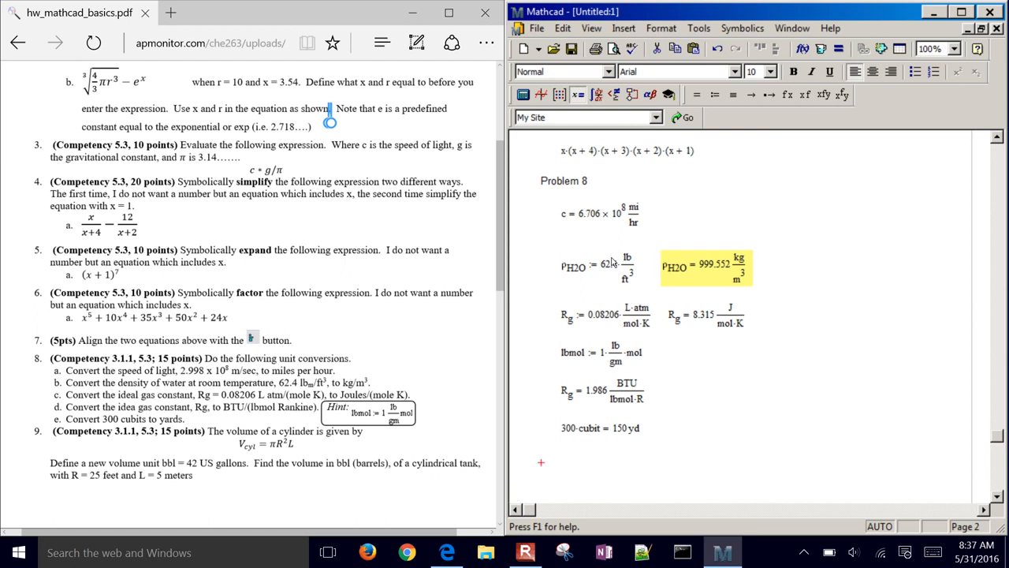
scroll(330, 119, down, 5)
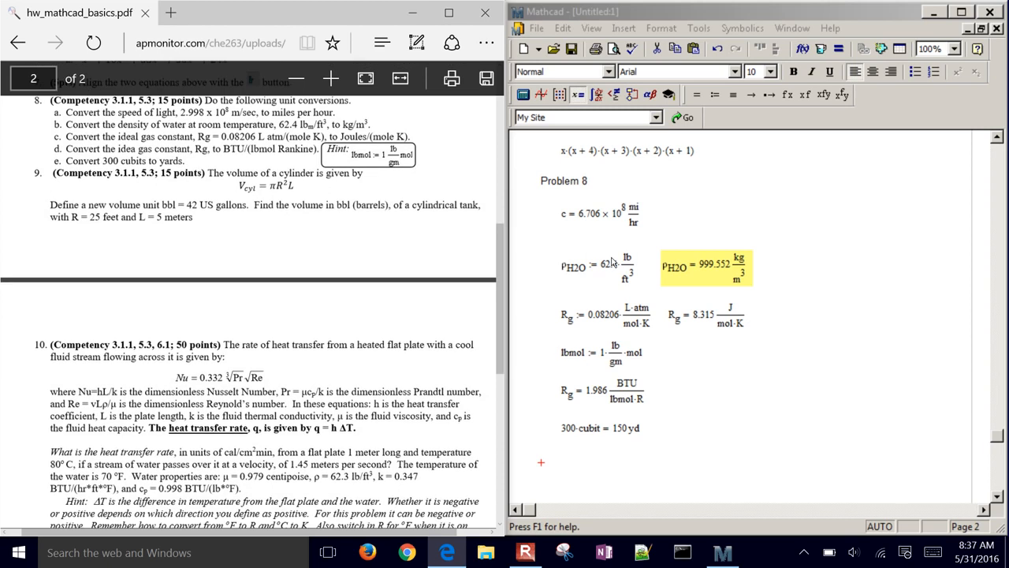
click(544, 461)
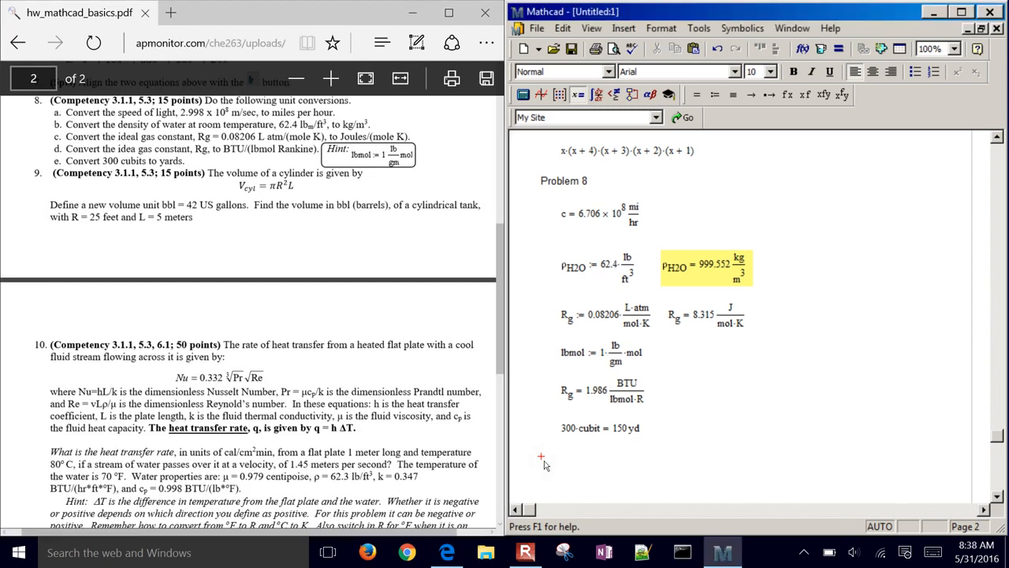
scroll(544, 466, down, 3)
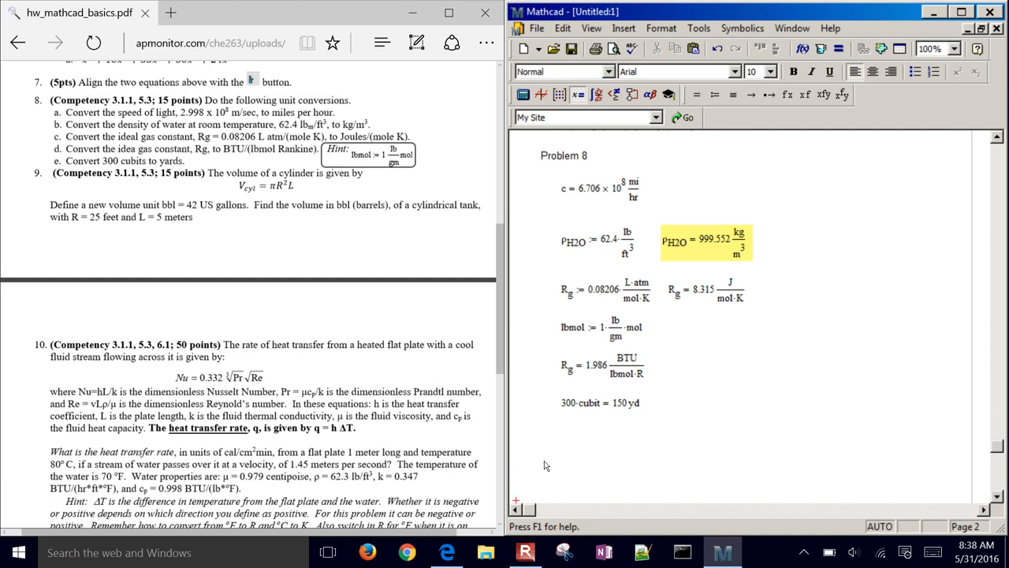
scroll(545, 465, down, 3)
click(544, 253)
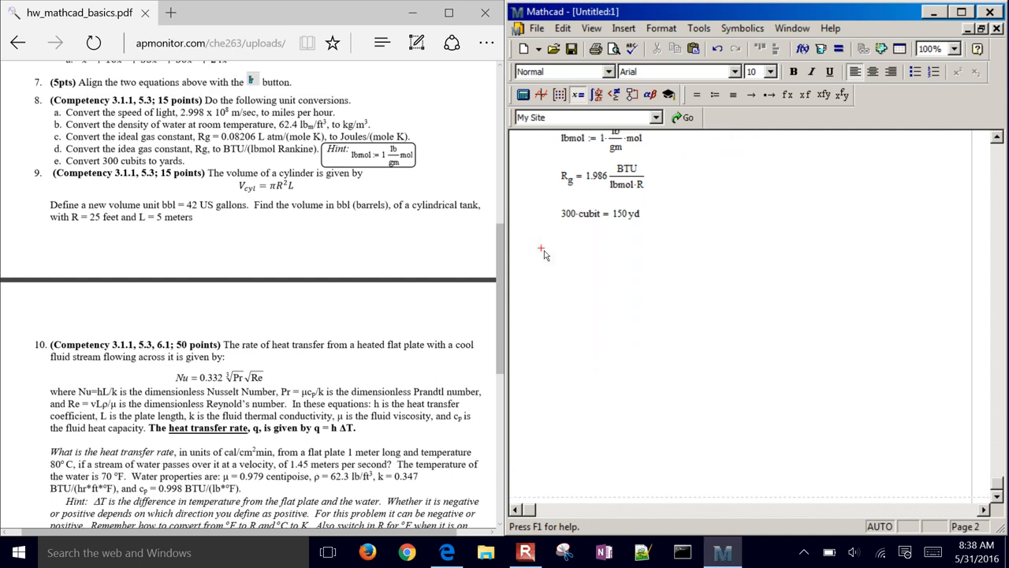
text(Problem 9)
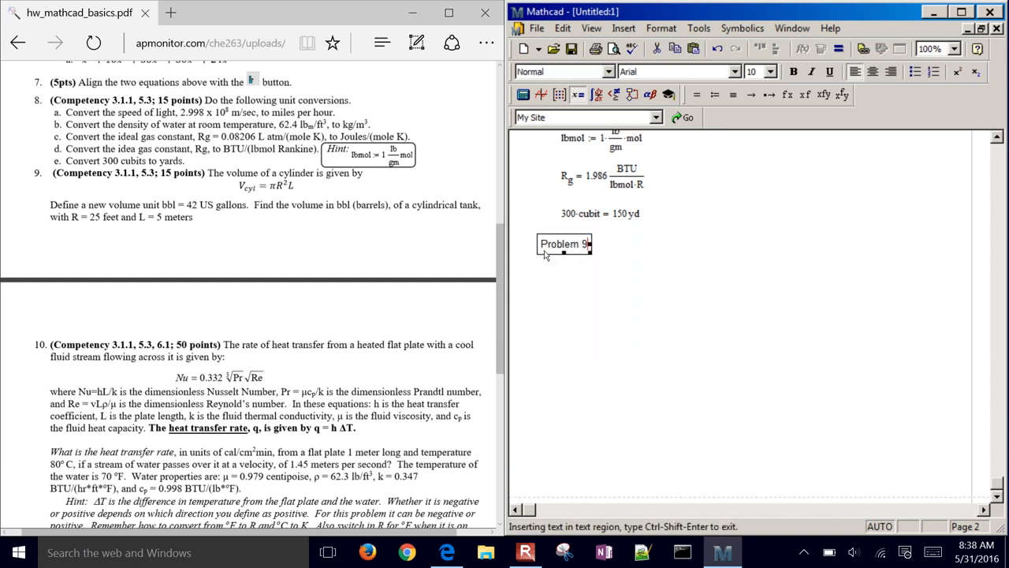
key(ctrl+shift+Return)
Step: Define the barrel volume unit bbl as 42·gal below the Problem 9 heading
key(Down)
key(Right)
key(Right)
key(Down)
key(Down)
key(Down)
key(Down)
key(Right)
key(Right)
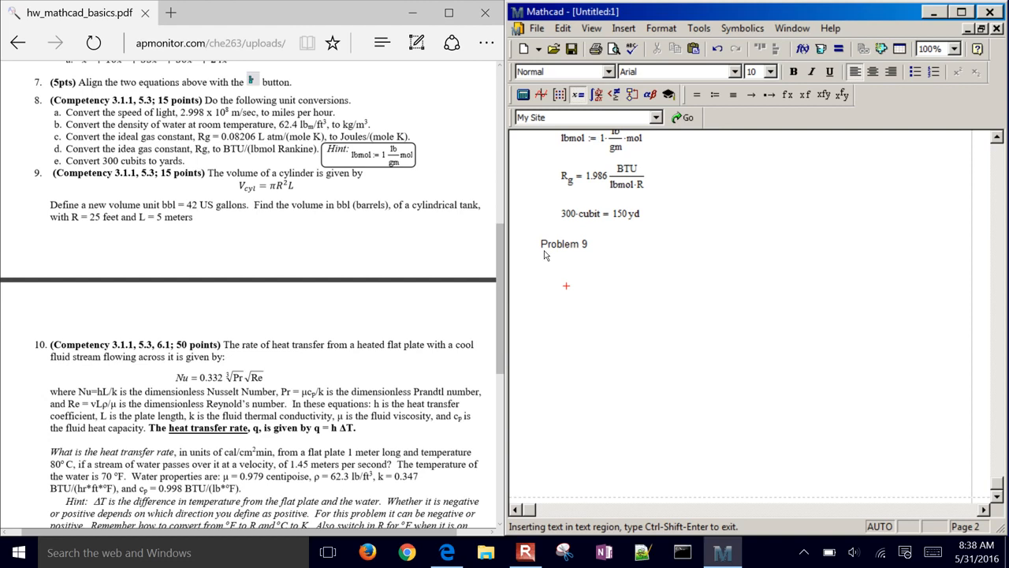
text(bbl:42)
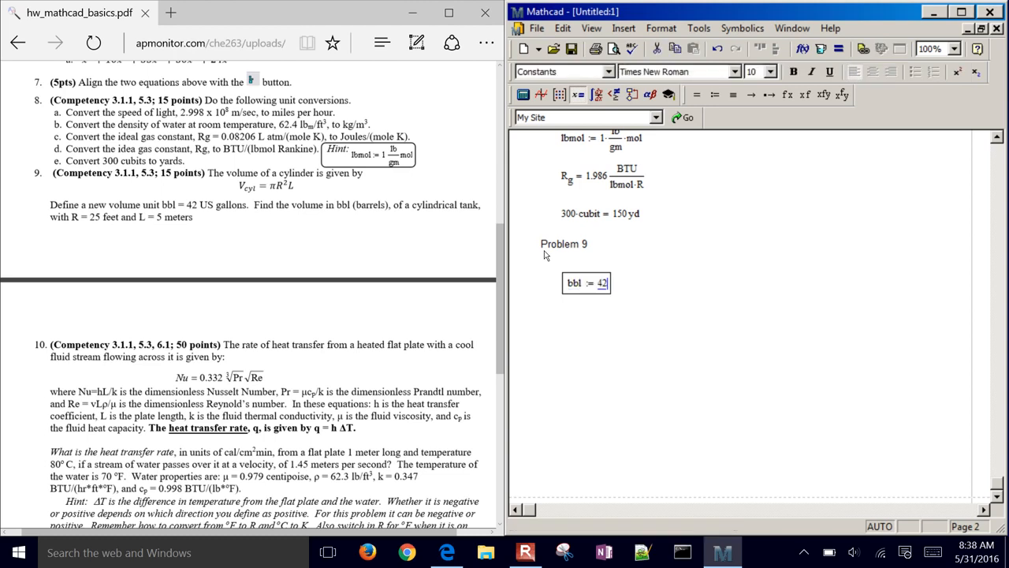
text(*gal)
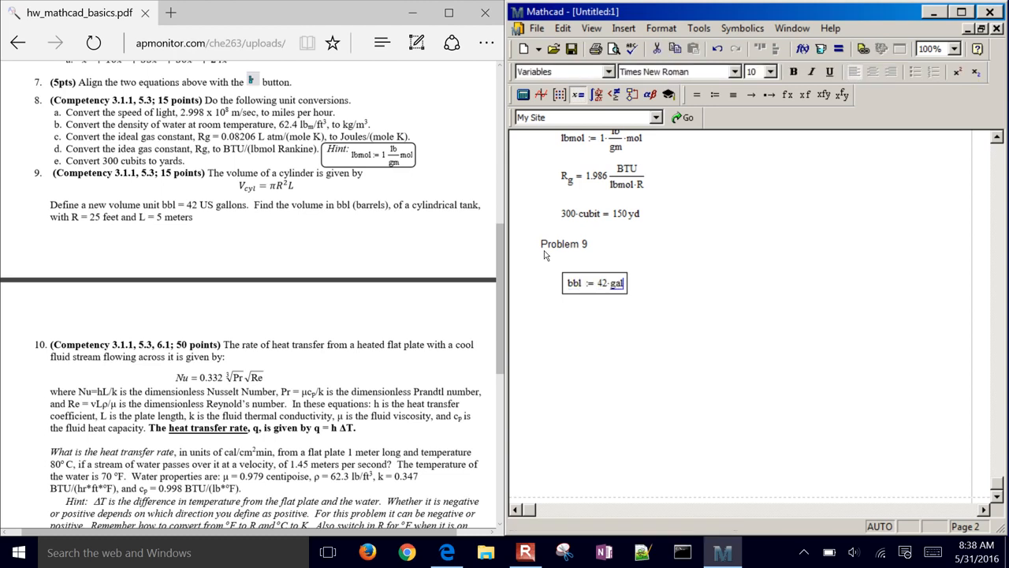
key(Right)
key(Right)
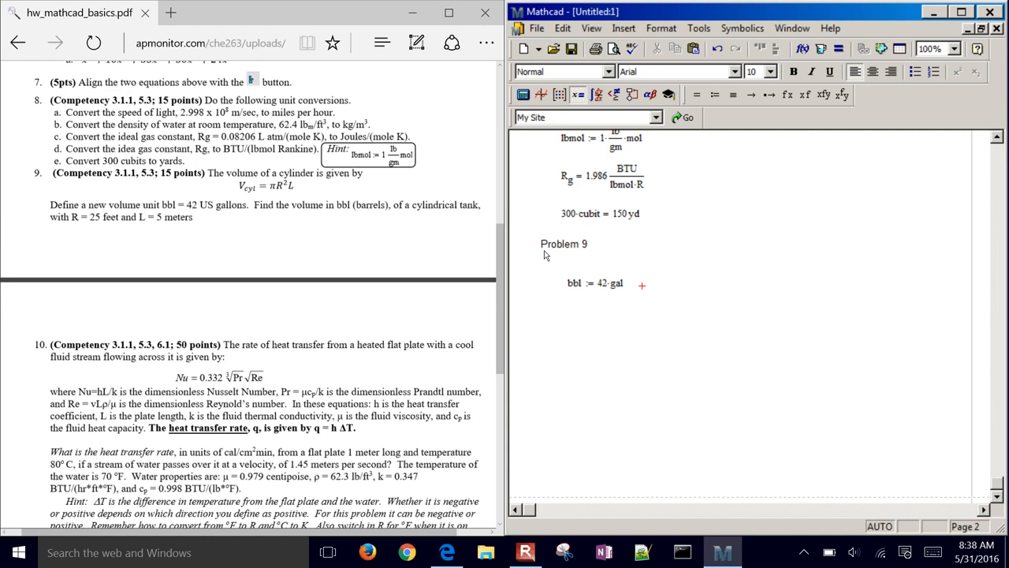
Step: Define the cylinder radius R as 25·ft beside the bbl definition
text(R)
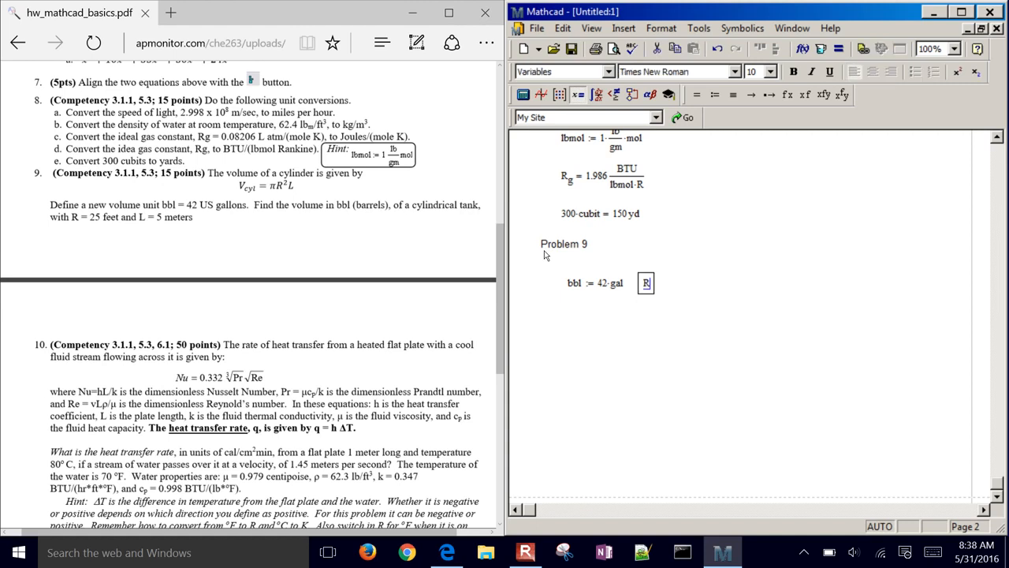
text(:25*ft)
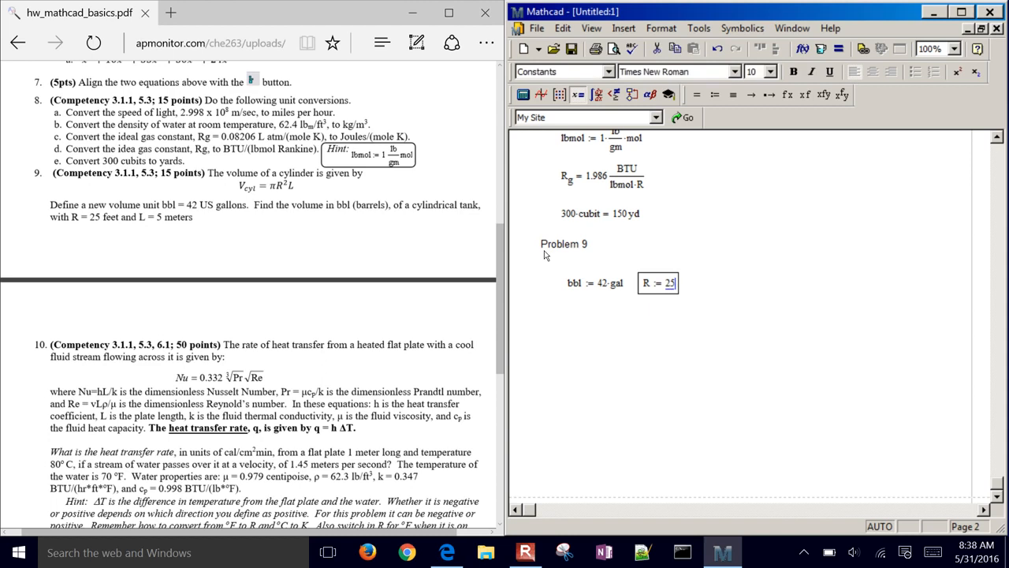
key(Right)
key(Right)
key(Right)
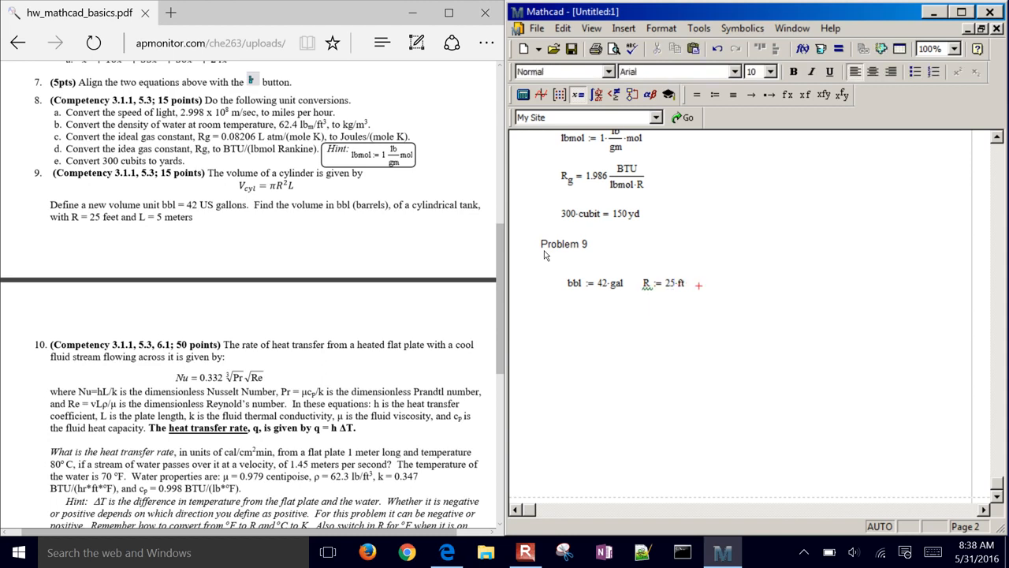
Step: Define the cylinder length L as 5·m beside the R definition
text(L:5)
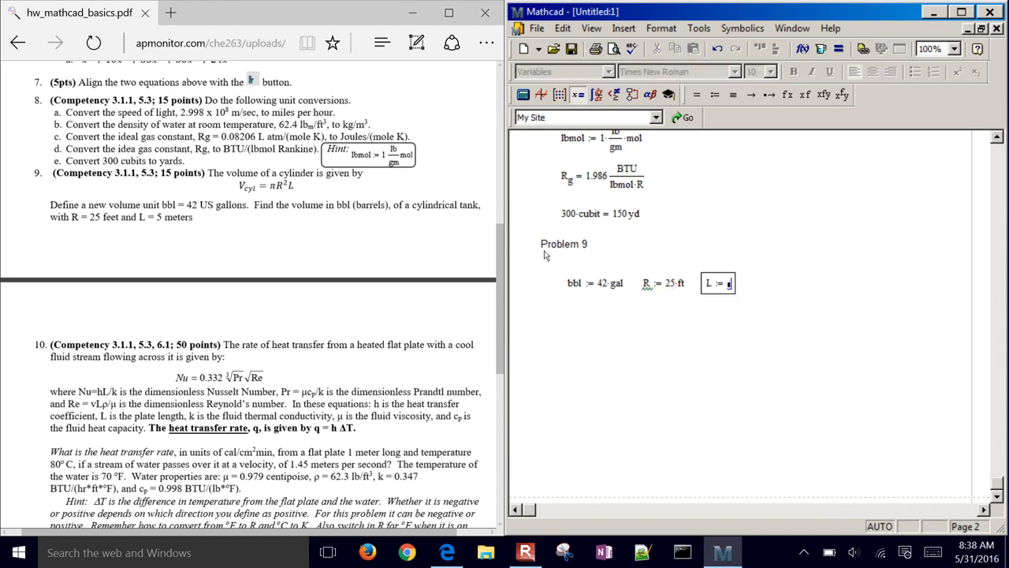
text(*m)
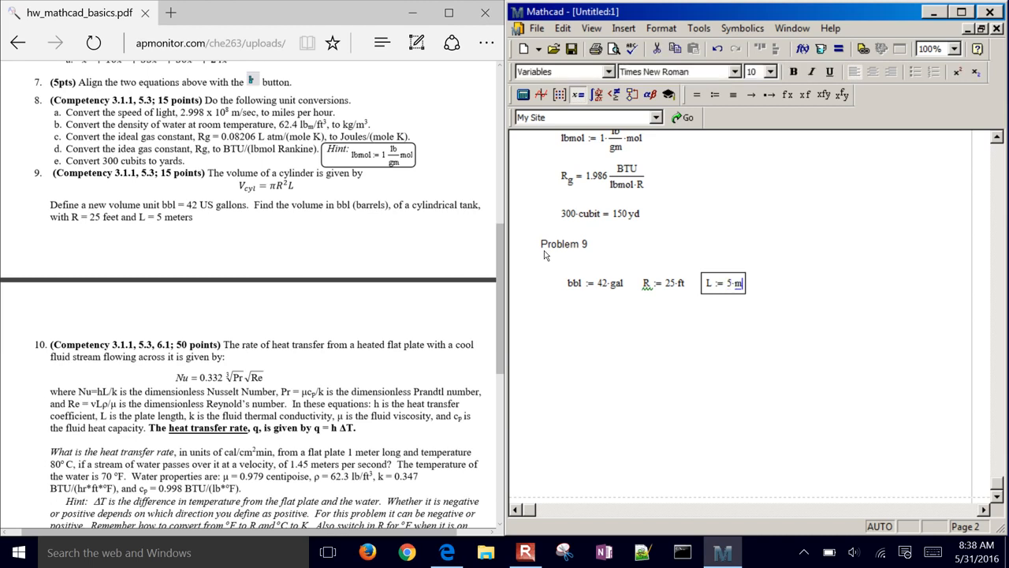
key(Right)
key(Right)
key(Right)
Step: Rename the variable R in the 25·ft definition to R with the literal subscript cyl
key(Down)
key(Down)
key(Down)
key(Down)
key(Down)
key(Left)
key(Left)
key(Left)
key(Left)
key(Left)
key(Left)
key(Left)
key(Left)
key(Left)
key(Left)
key(Left)
key(Left)
key(Left)
key(Left)
key(Left)
key(Up)
key(Up)
key(Up)
key(Up)
key(Up)
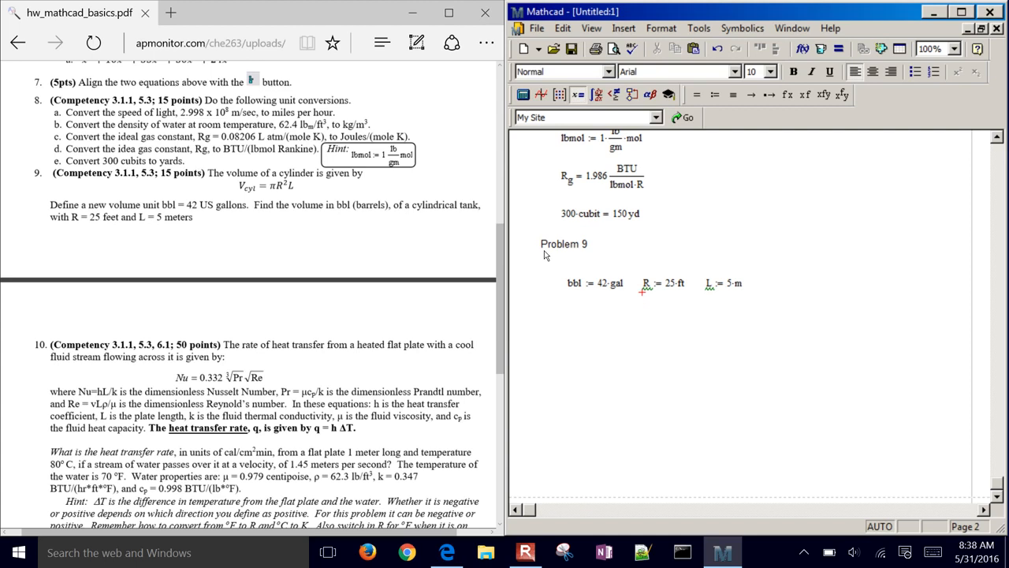
key(Left)
key(Left)
key(Left)
key(Left)
key(Left)
key(Left)
key(Left)
key(Left)
key(Right)
key(Right)
text(_cyl)
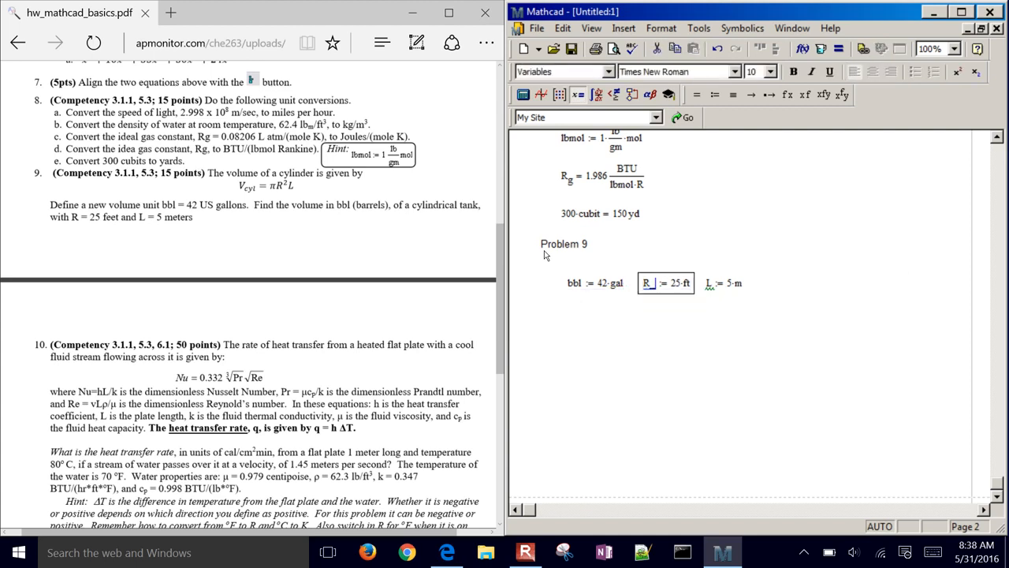
key(BackSpace)
key(BackSpace)
key(BackSpace)
key(BackSpace)
text(.cyl)
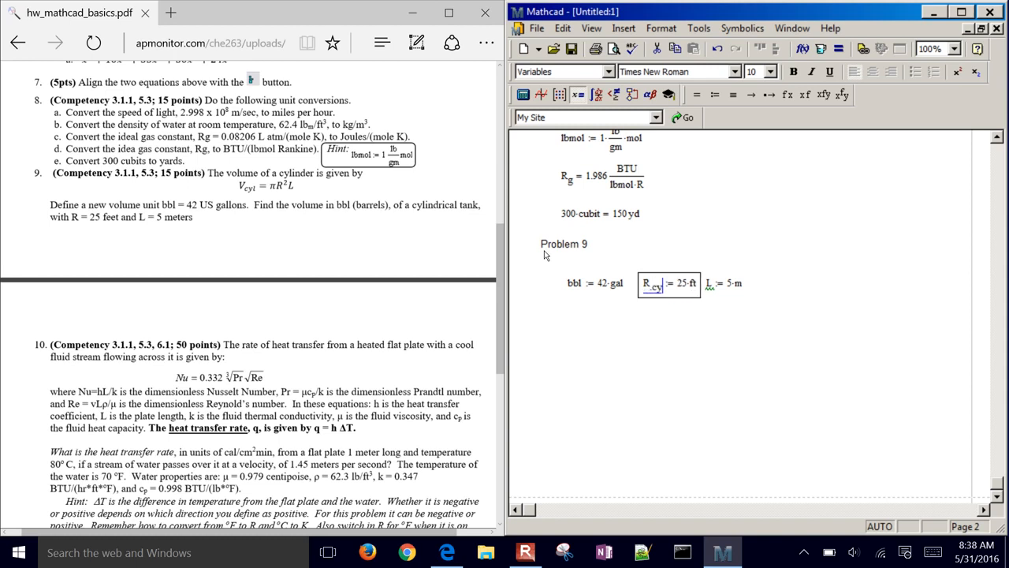
key(BackSpace)
key(BackSpace)
text(yl)
key(Right)
key(Right)
key(Return)
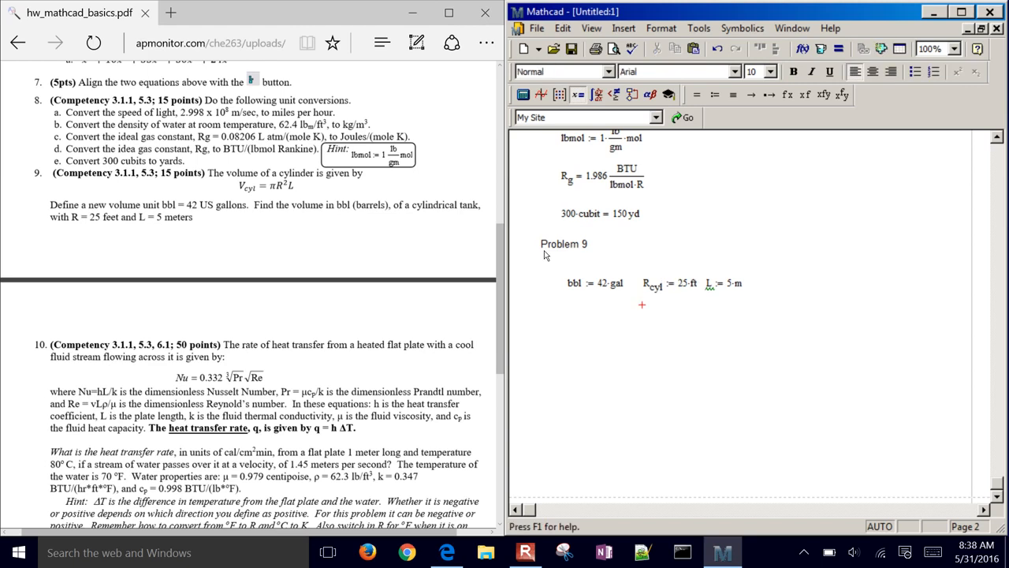
Step: Add the literal subscript cyl to the variable L in the 5·m definition
click(708, 284)
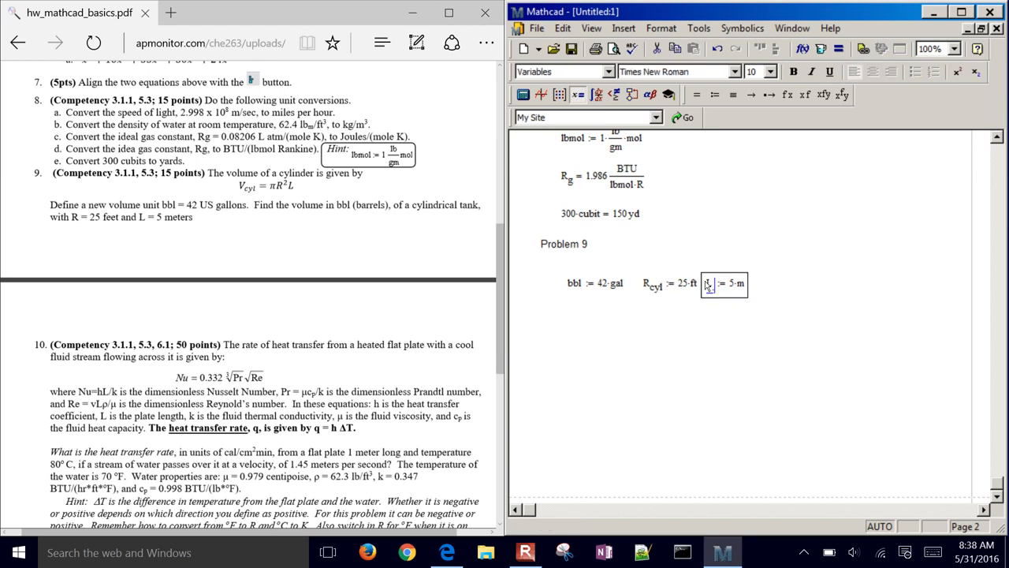
text(.cyl)
key(Return)
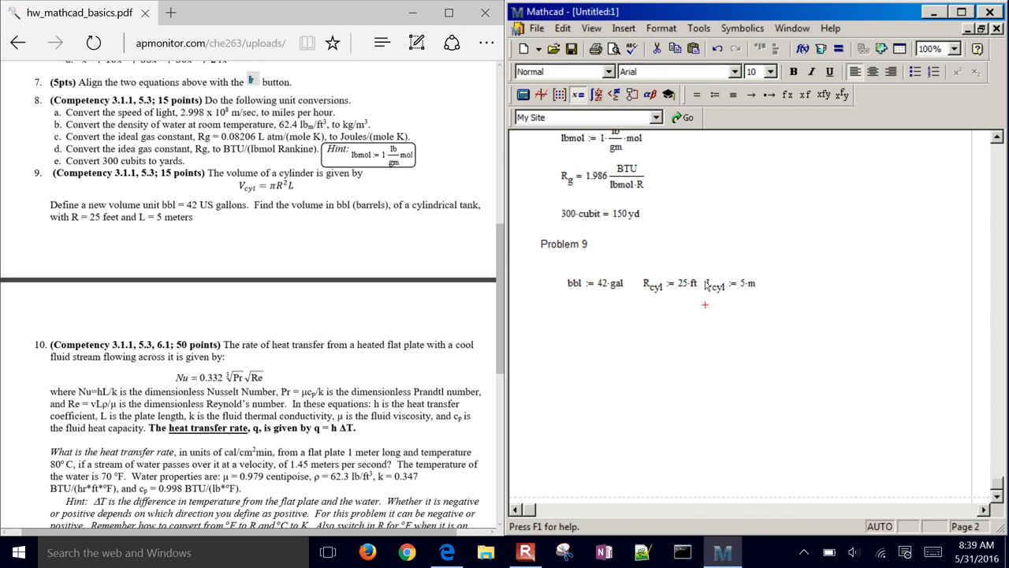
Step: Define V.cyl as π·R.cyl²·L.cyl below the bbl definition, using cyl as a literal subscript throughout
key(Left)
key(Left)
key(Left)
key(Left)
key(Left)
key(Left)
key(Left)
key(Left)
key(Left)
key(Left)
key(Left)
key(Left)
key(Left)
key(Left)
key(Left)
key(Left)
key(Left)
key(Left)
key(Left)
key(Left)
key(Down)
text(V.cyl )
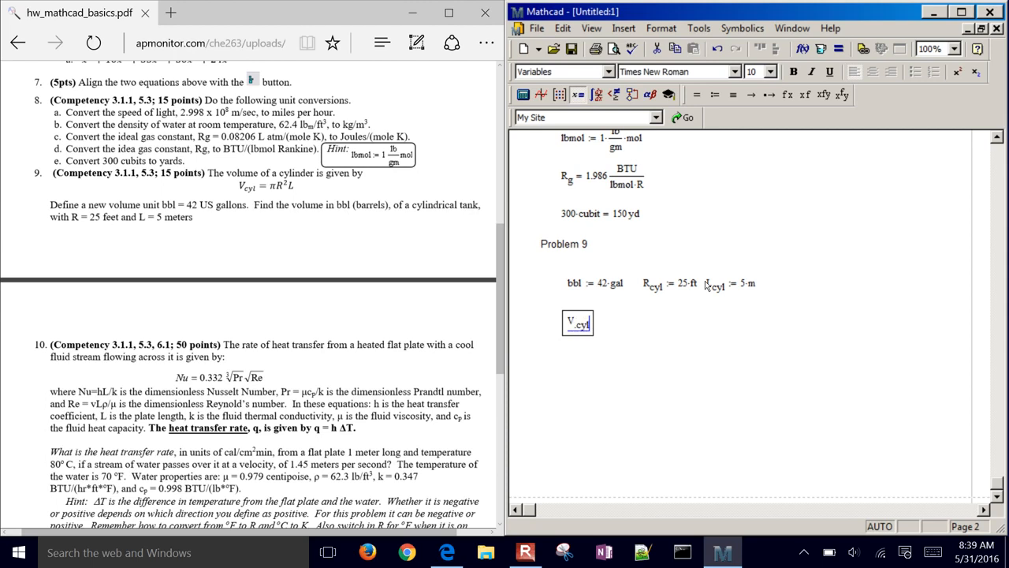
text(:= p)
key(ctrl+g)
text(*)
text(R)
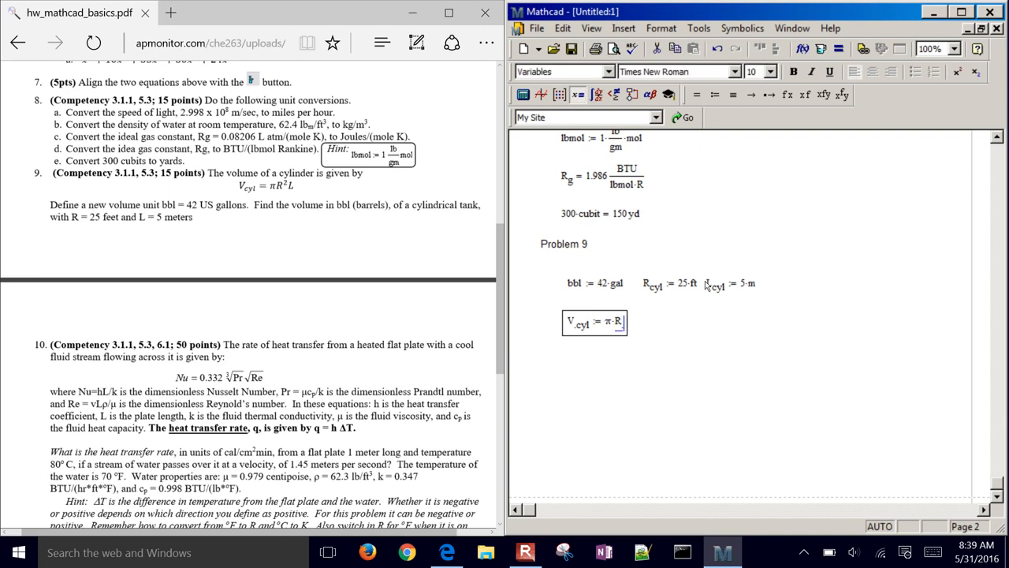
text(.cyl^2)
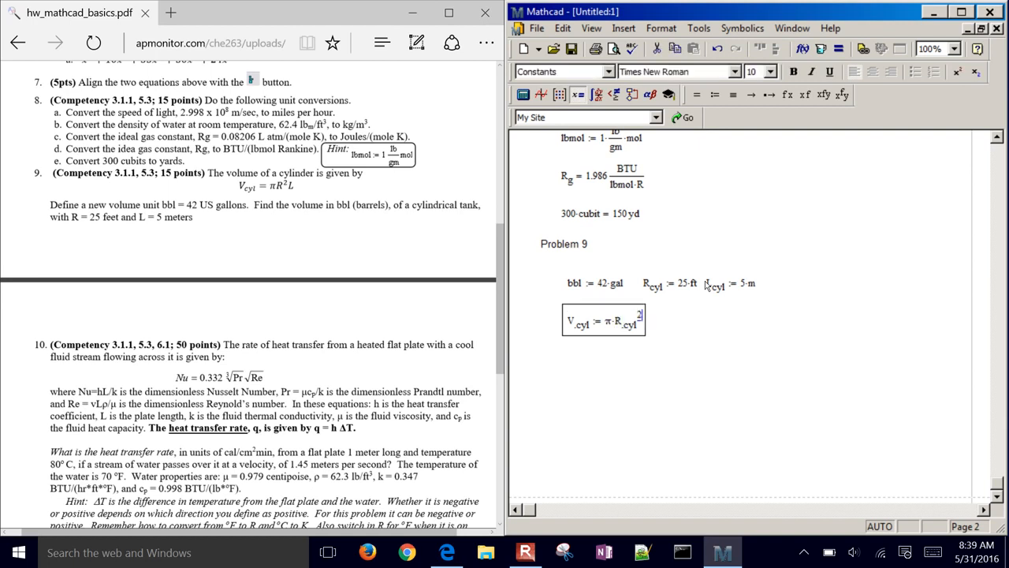
key(space)
text(*L)
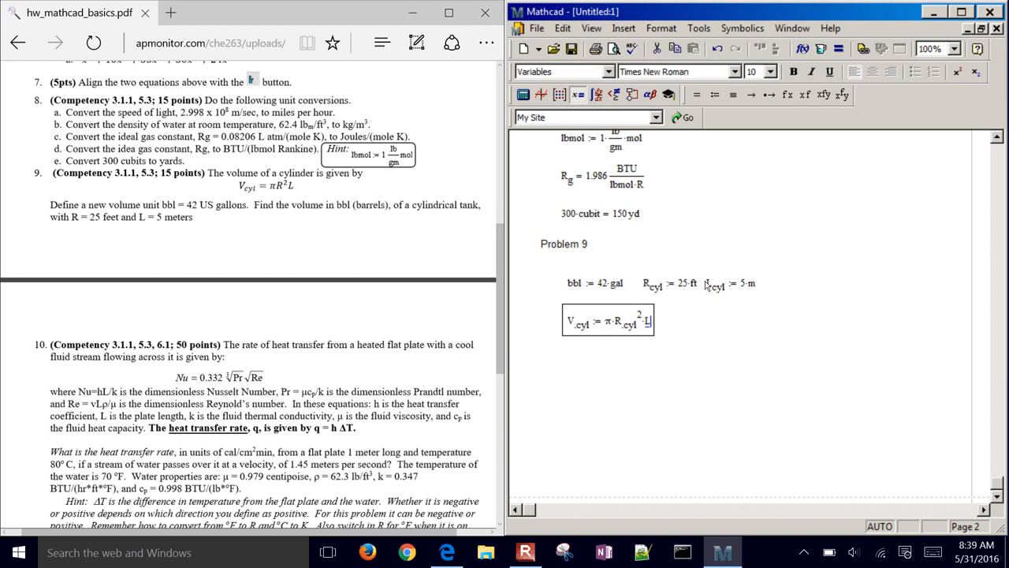
text(.cyl)
key(Right)
key(Right)
key(Right)
Step: Evaluate V.cyl beside its definition and set the result units to bbl
text(V)
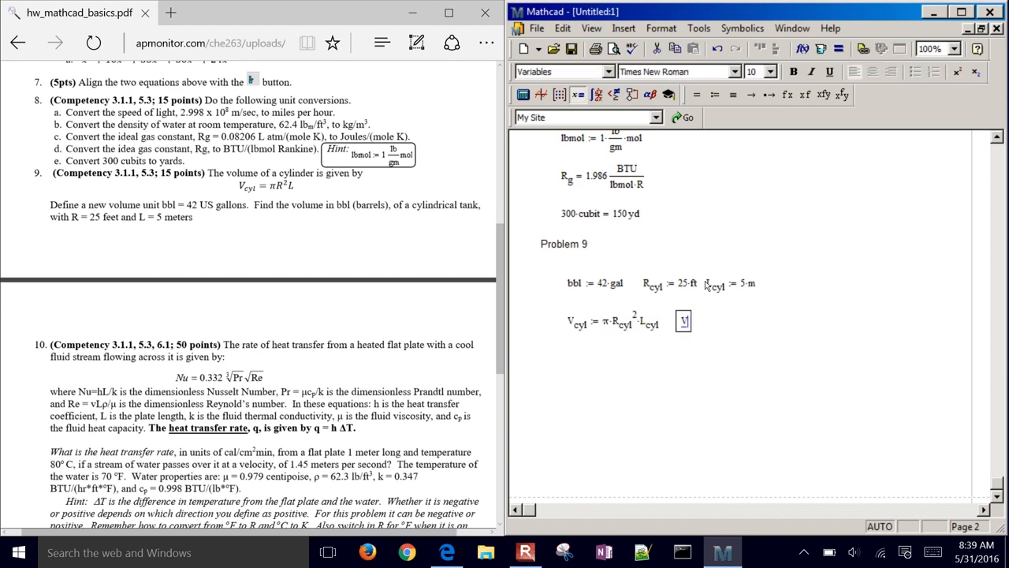
text(.cyl = 9.121 × 10^5·L)
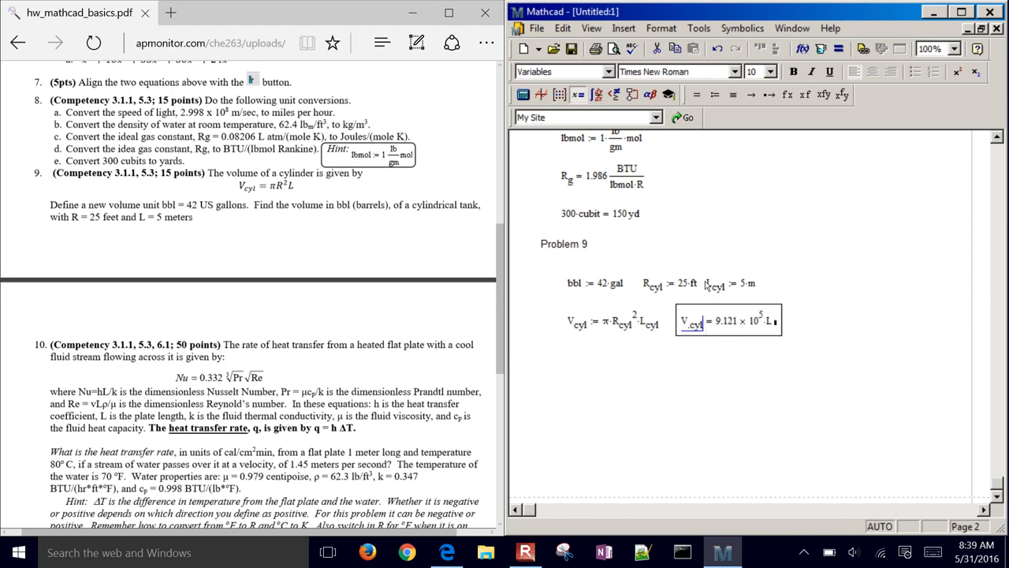
click(776, 324)
text(bbl)
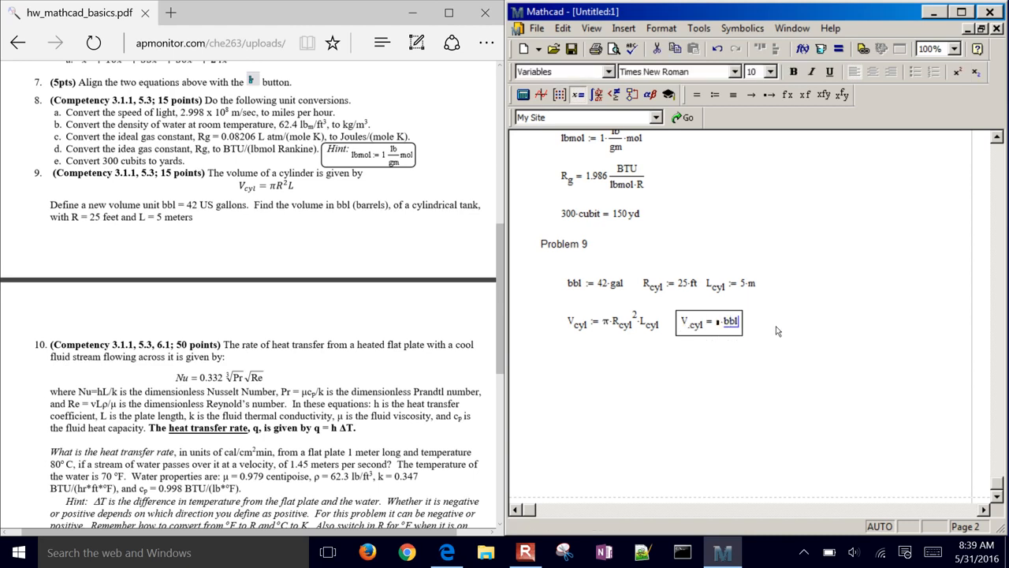
key(Return)
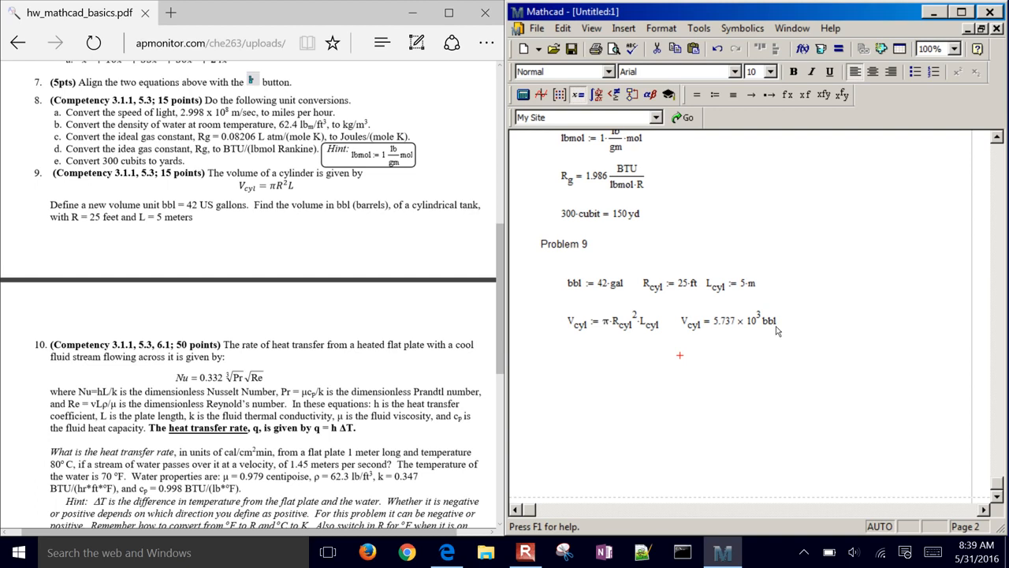
Step: Format the V.cyl result as Decimal with 0 decimal places
click(738, 317)
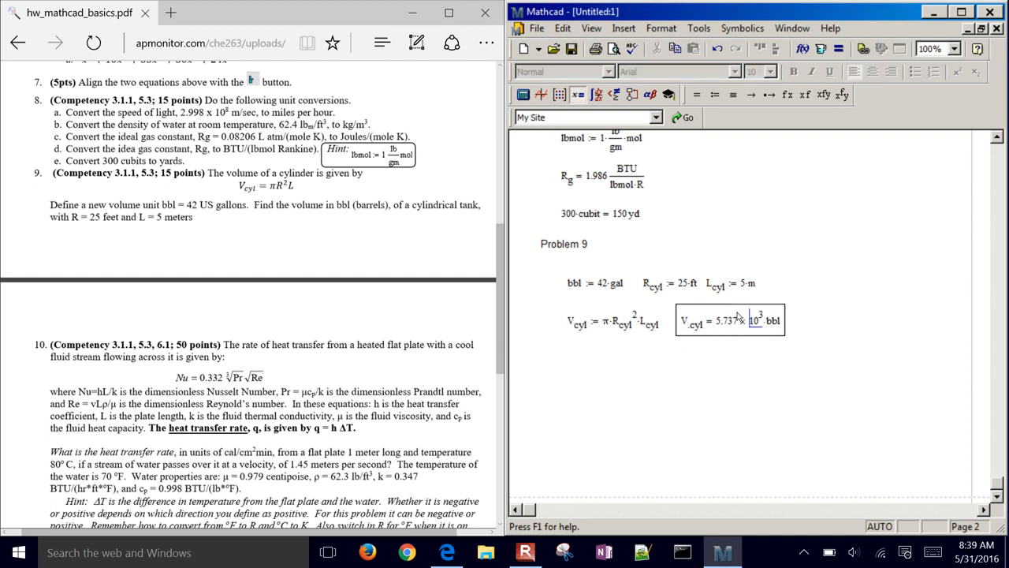
double_click(729, 326)
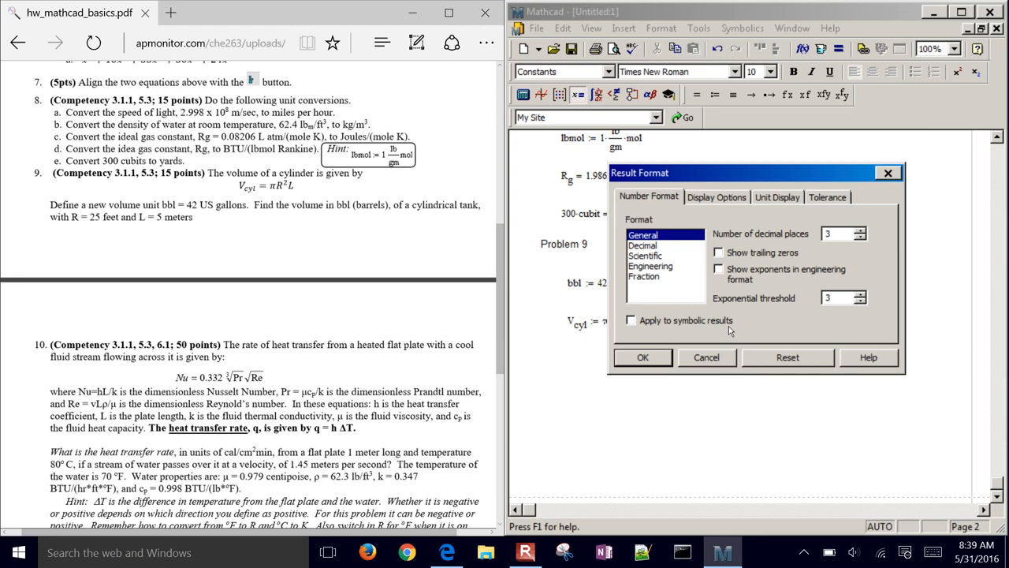
click(647, 246)
click(861, 237)
click(861, 238)
click(861, 237)
click(651, 361)
click(831, 351)
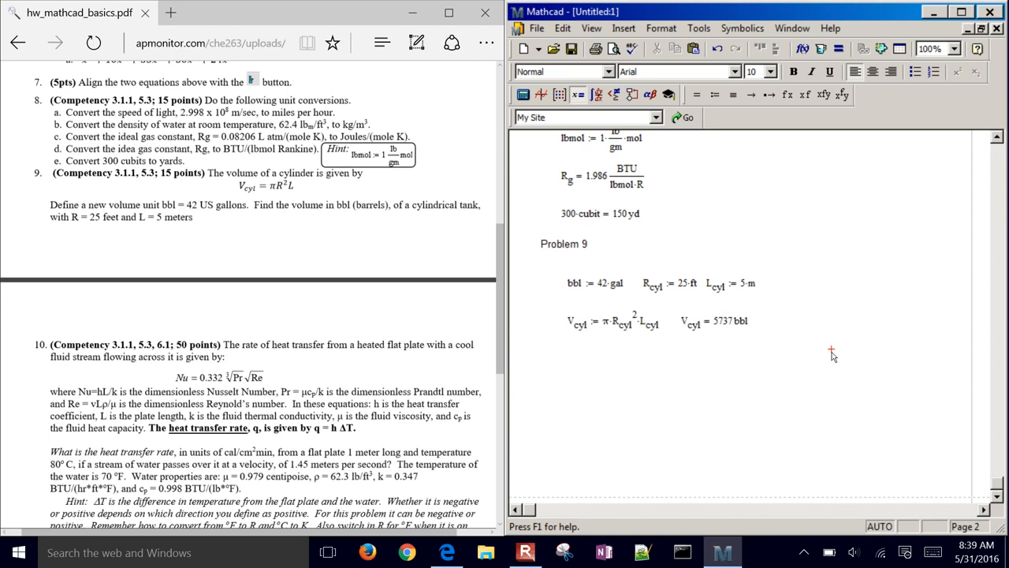
Step: Add a text region reading "Problem 10" below the cylinder volume and bring the Problem 10 statement into view in the PDF
click(549, 375)
text(Problem 10)
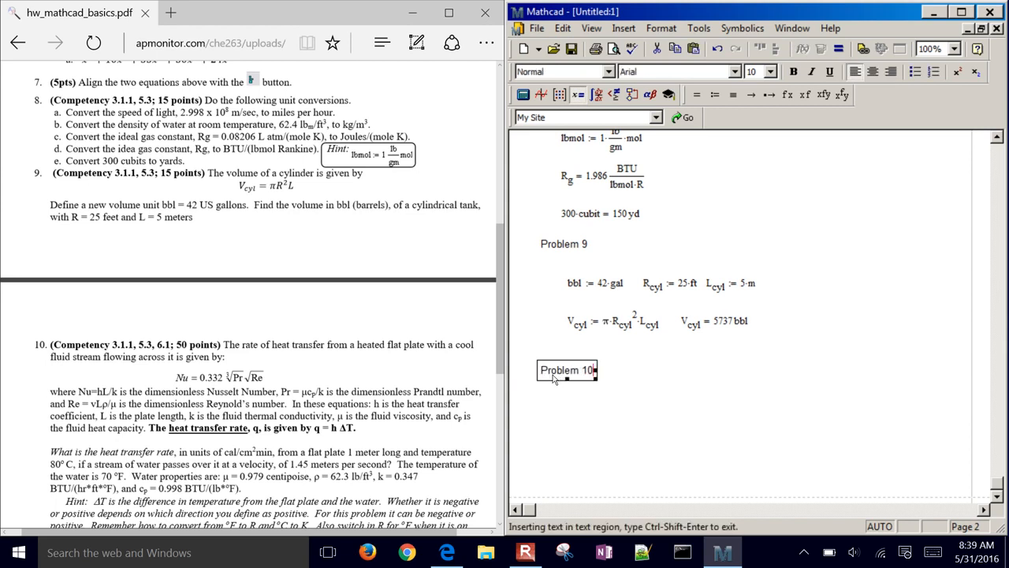
scroll(248, 332, down, 2)
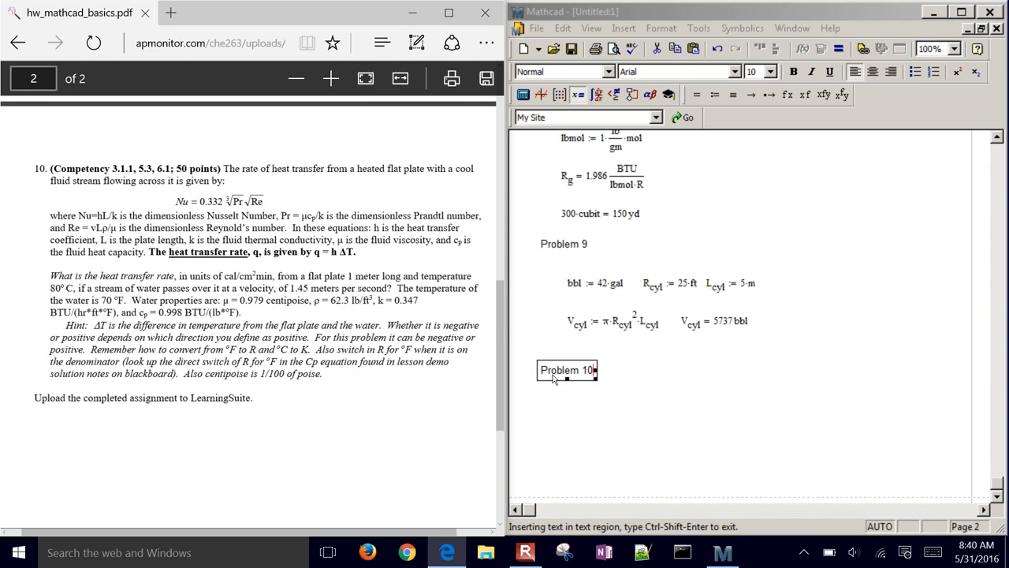
click(623, 370)
Step: Start a definition of Nu as 0.332 times an empty factor, leaving space below the Problem 10 heading
key(Down)
key(Down)
key(Down)
key(Down)
key(Down)
key(Left)
key(Left)
key(Left)
key(Left)
key(Left)
key(Left)
key(Left)
key(Left)
key(Left)
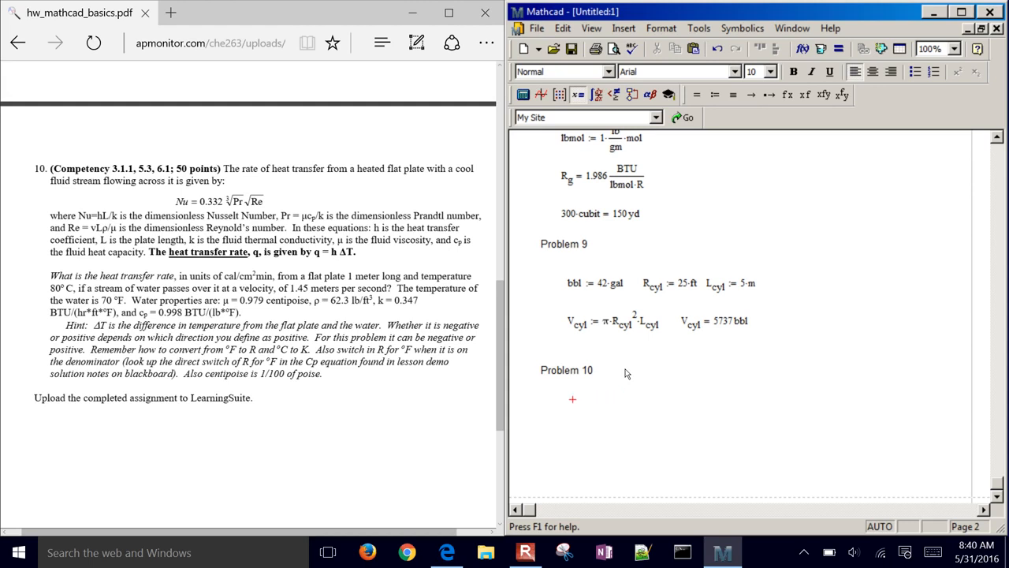
key(Down)
key(Down)
key(Down)
key(Down)
key(Down)
key(Down)
key(Down)
key(Down)
key(Down)
key(Down)
key(Down)
key(Down)
text(Nu)
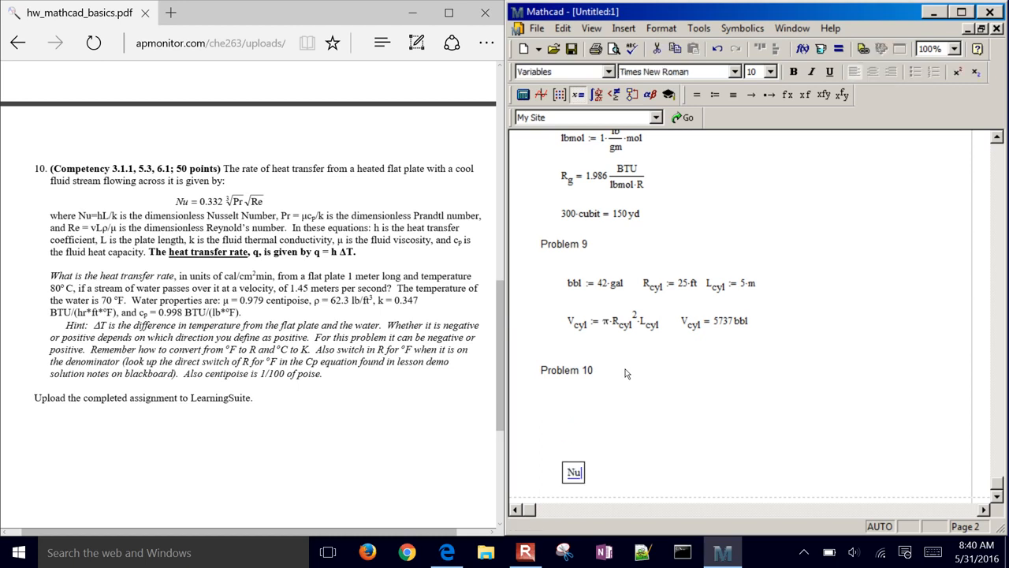
text(:0.3)
text(32)
text(*)
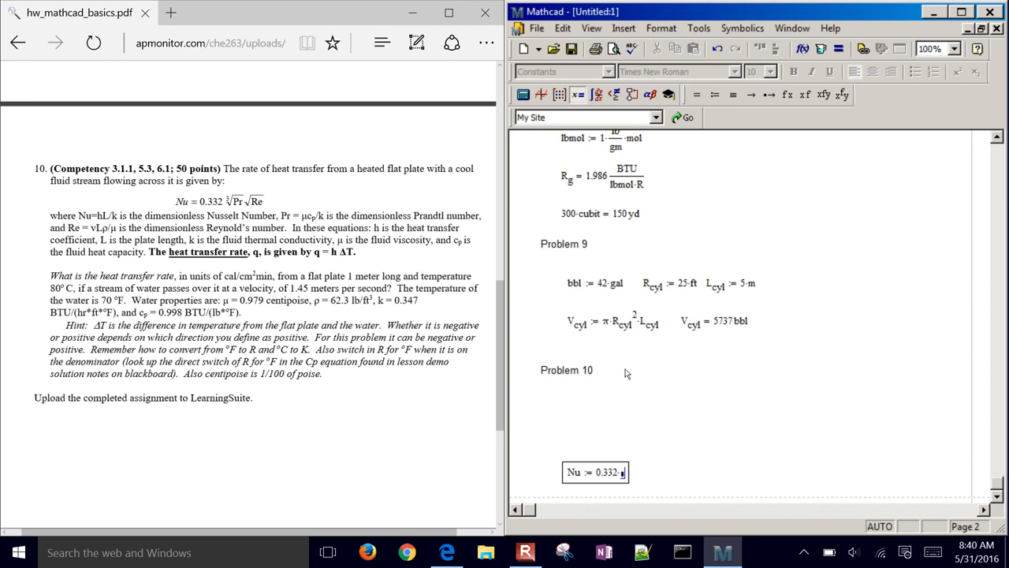
Step: Fill the empty factor in the Nu definition with the cube root of Pr
click(523, 95)
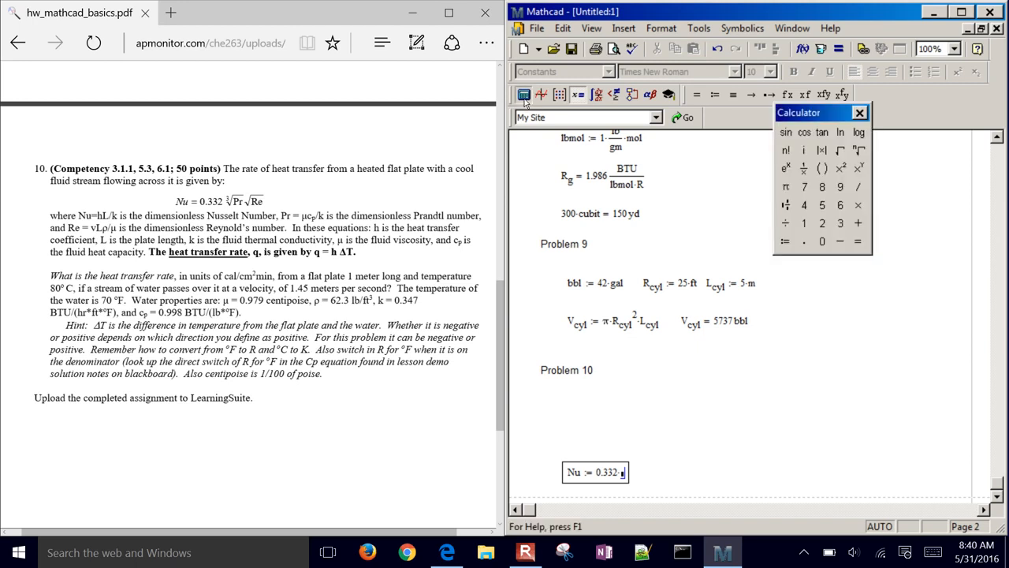
click(859, 150)
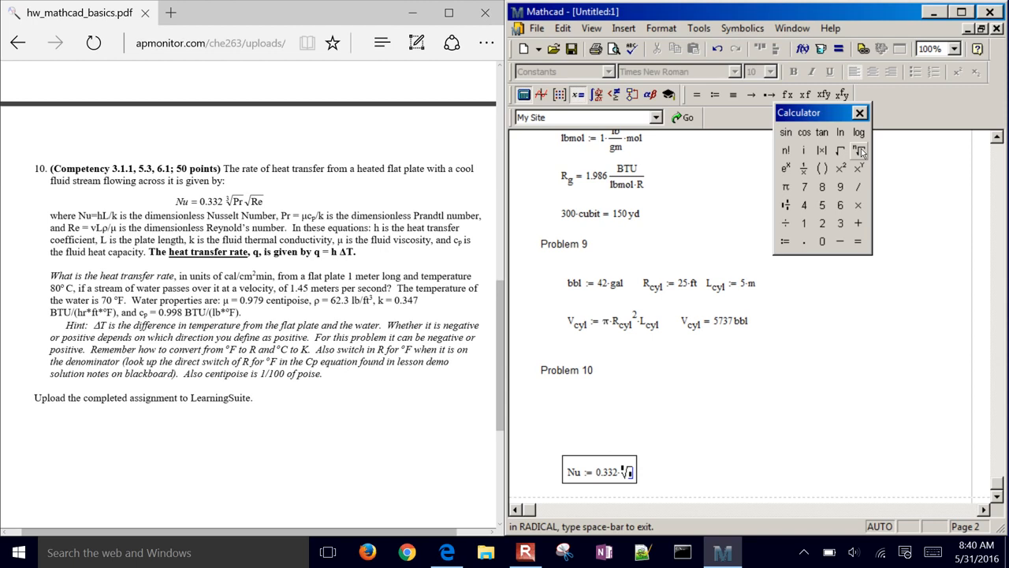
text(Pr)
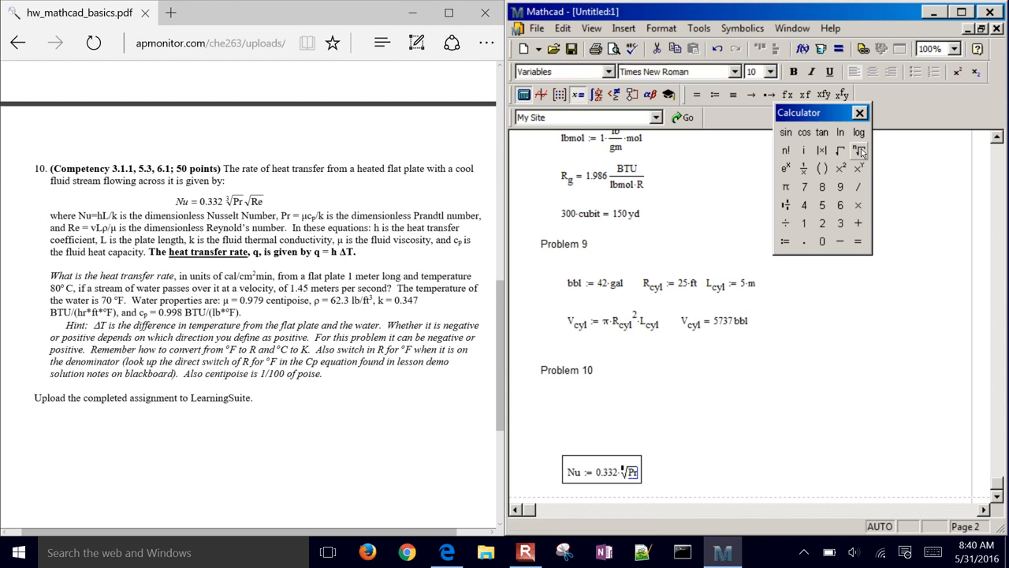
key(Tab)
text(3)
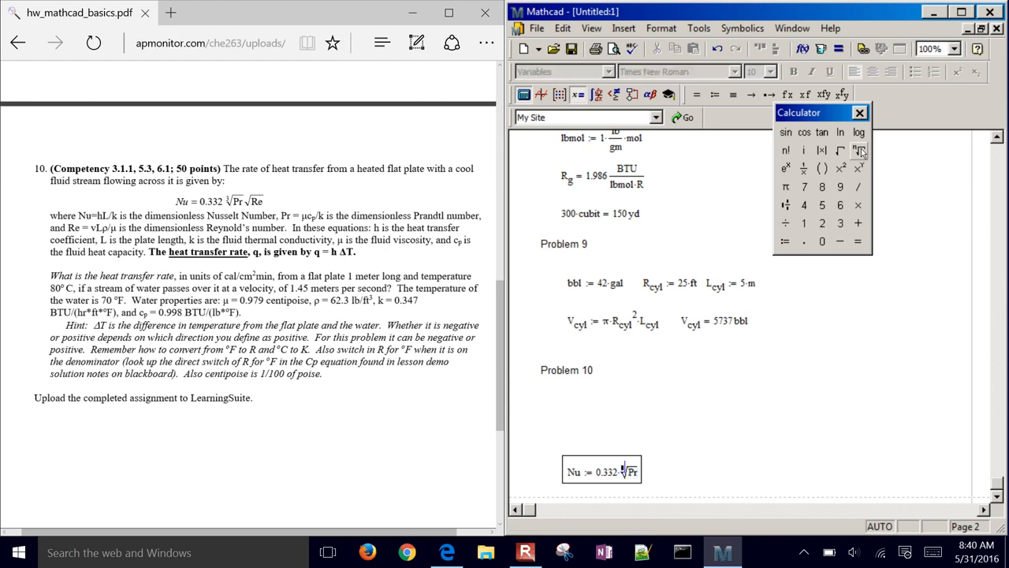
text(3)
Step: Multiply the cube root term in the Nu definition by the square root of Re
key(Right)
key(Right)
key(Right)
key(Right)
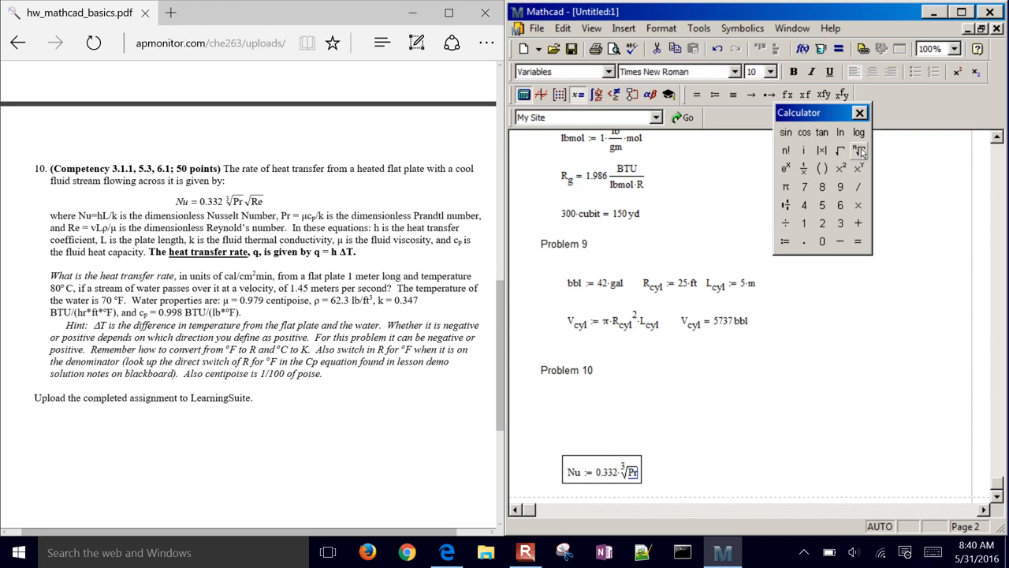
key(Left)
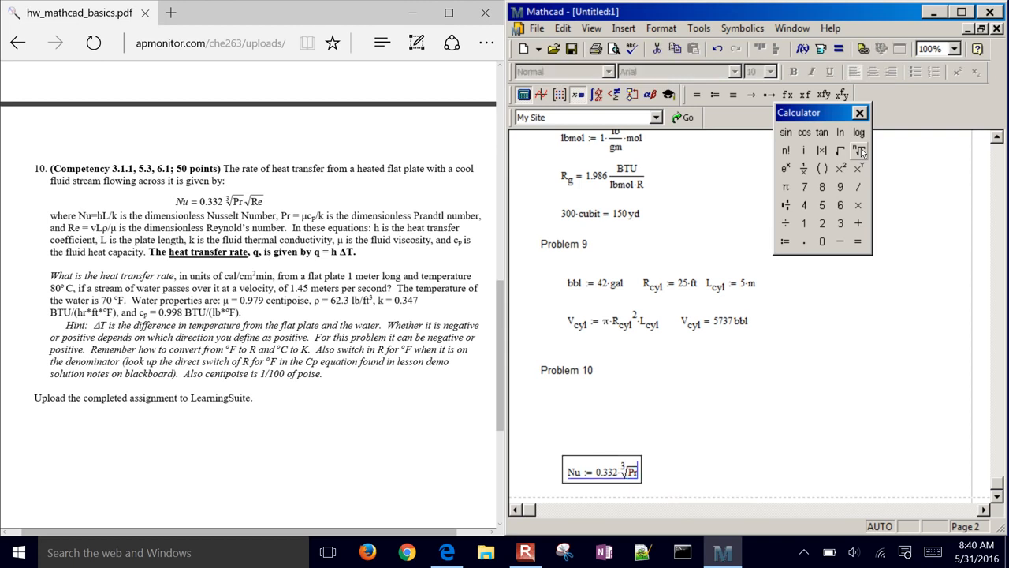
key(Left)
key(space)
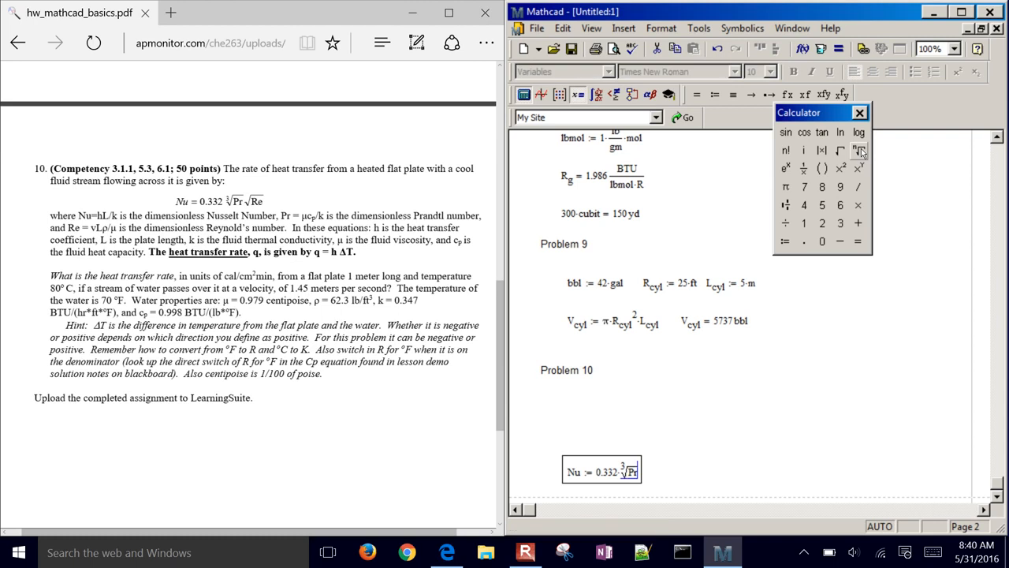
text(*)
click(841, 153)
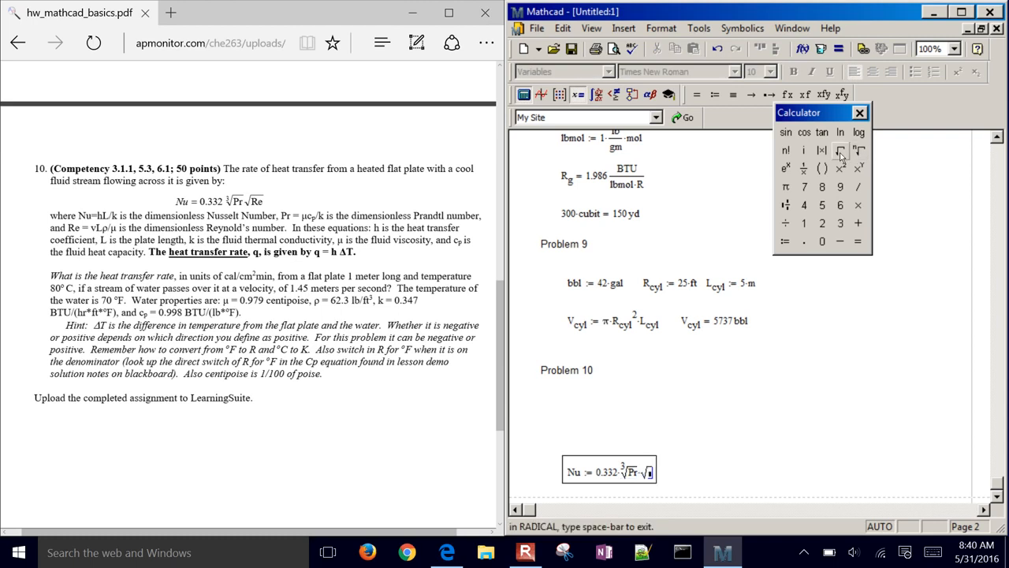
text(Re)
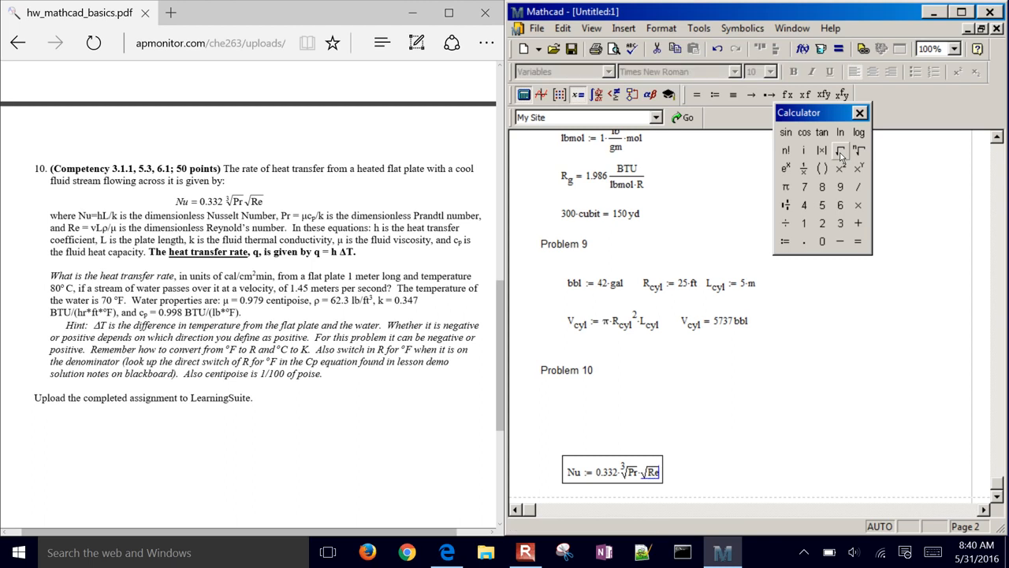
Step: Define cp as 1/100 times poise directly below the Problem 10 heading, above the Nu definition
key(Up)
key(Up)
key(Up)
key(Up)
key(Left)
key(Left)
key(Left)
key(Left)
key(Left)
key(Left)
key(Left)
key(Left)
key(Left)
key(Left)
key(Left)
key(Left)
key(Left)
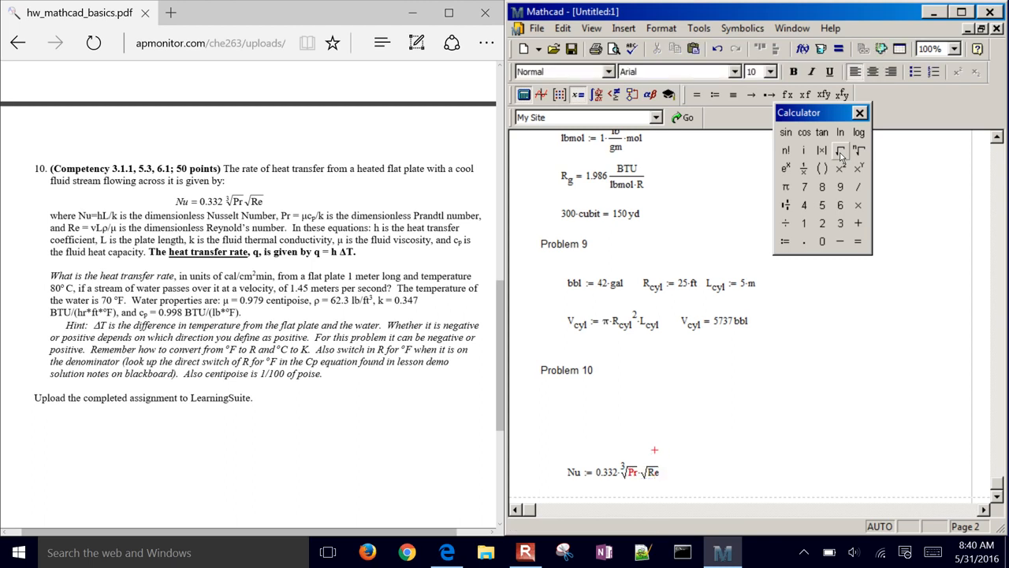
key(Left)
key(Left)
key(Up)
key(Up)
key(Up)
key(Up)
key(Up)
key(Up)
key(Up)
key(Up)
key(Up)
key(Up)
key(Up)
key(Down)
key(Down)
key(Down)
text(cp := )
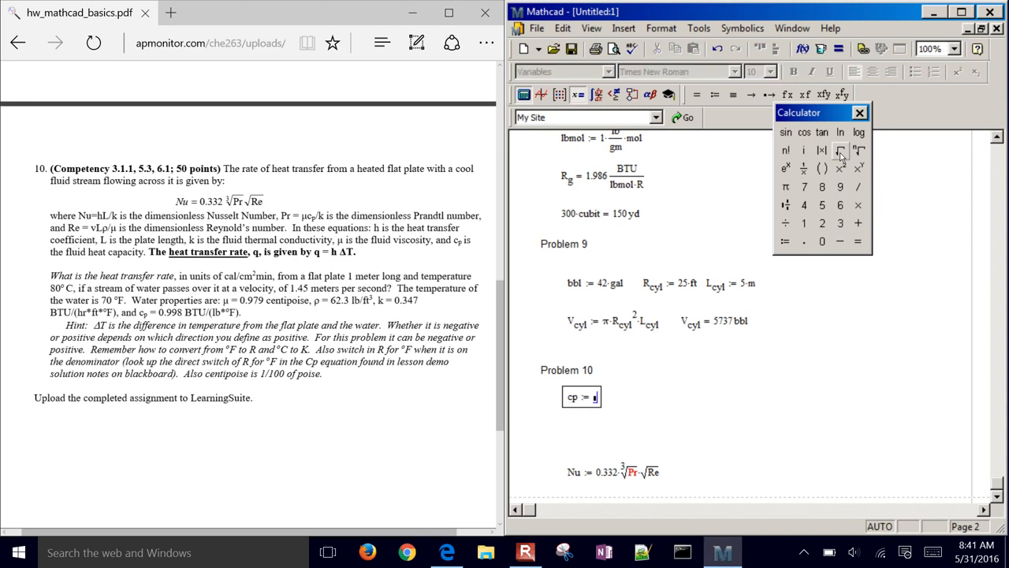
text(1/100)
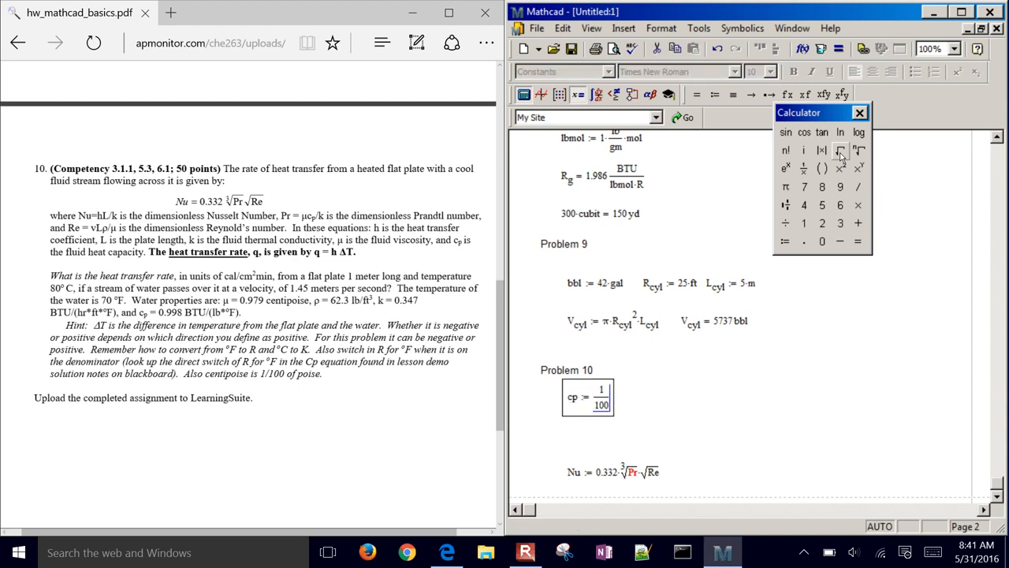
key(space)
text(*)
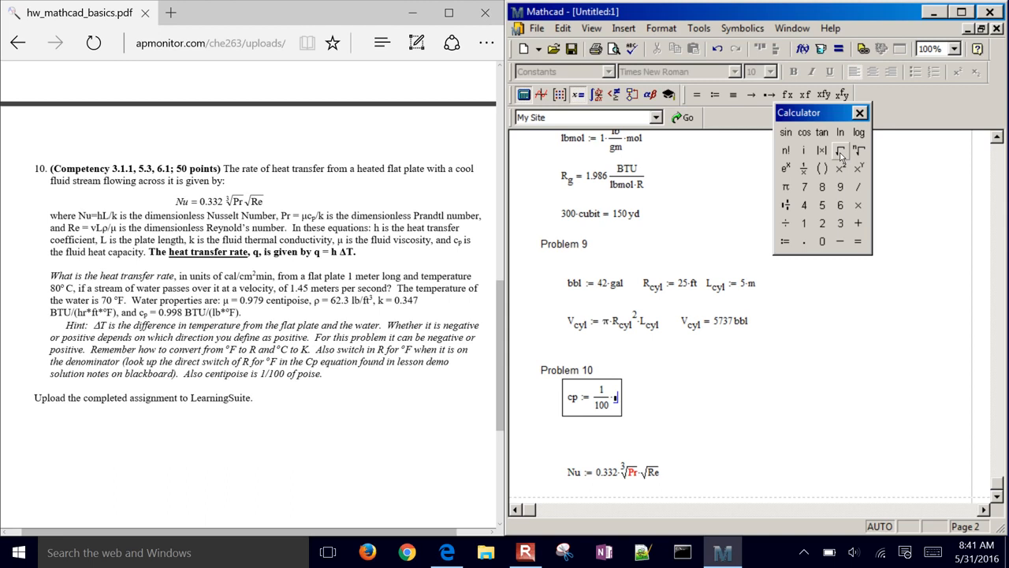
text(poise)
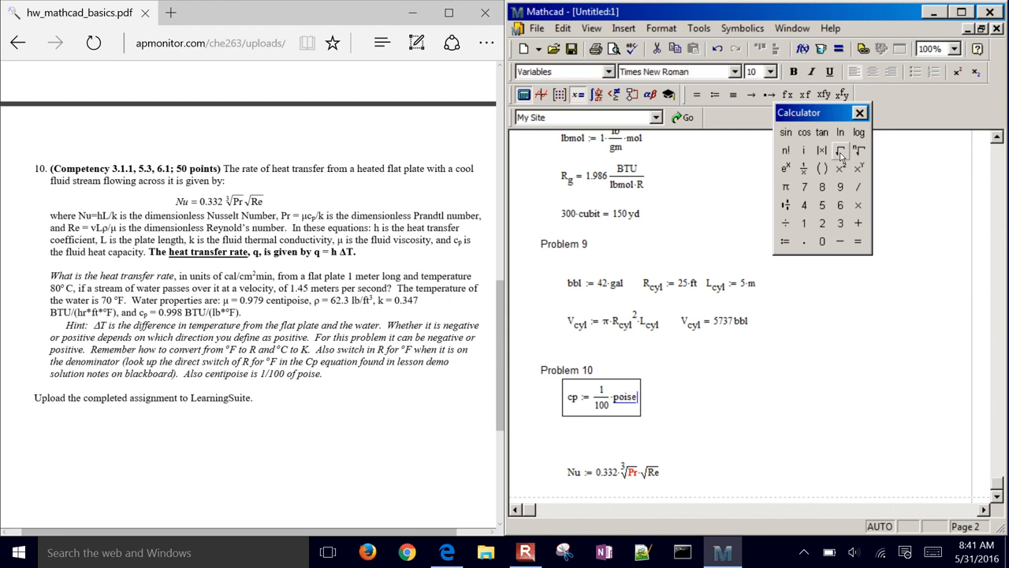
key(Return)
Step: Define T with subscript plate as (80 + 273.15)·K beside the cp definition
key(Right)
key(Right)
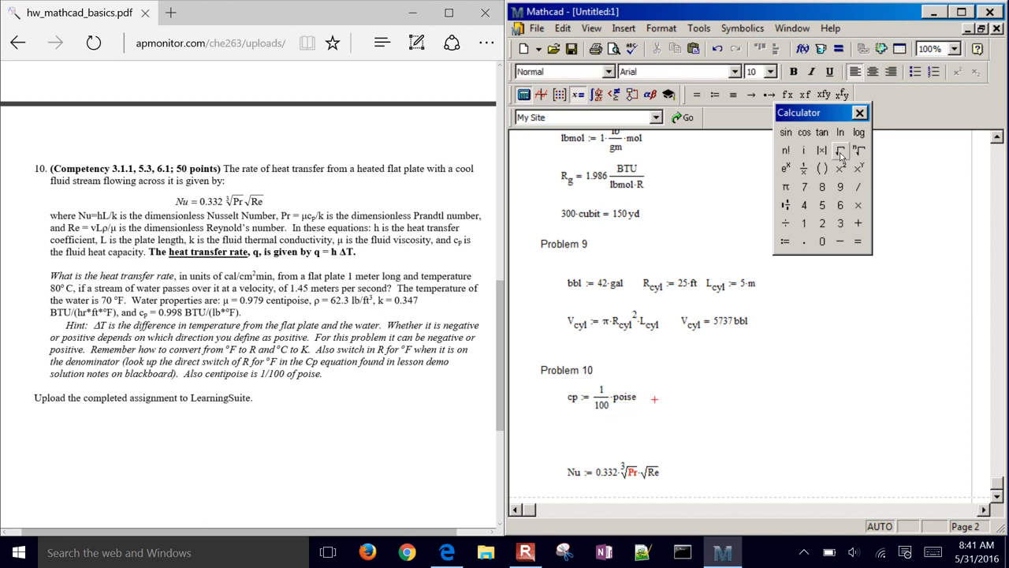
text(T.plate:)
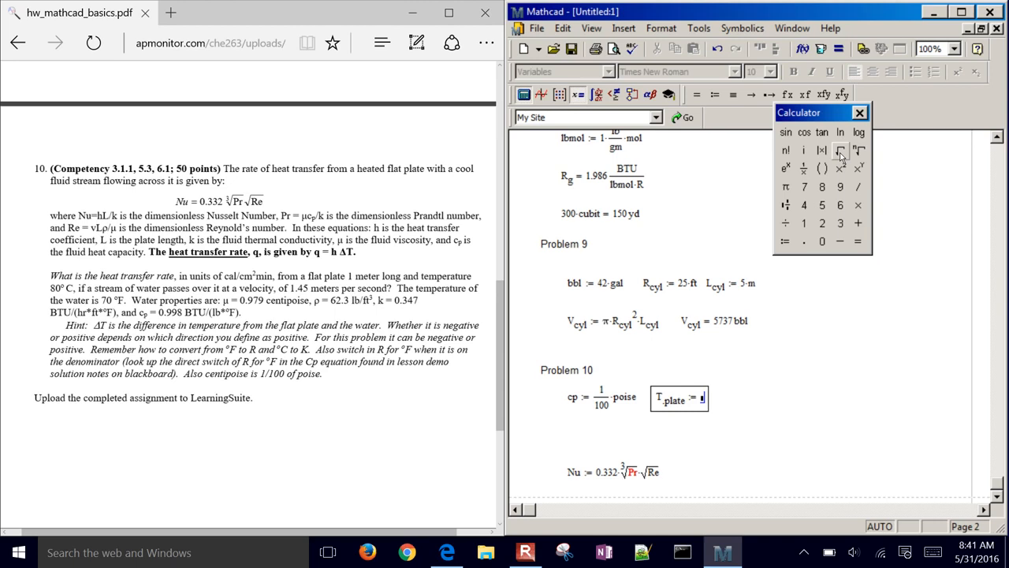
text((80 )
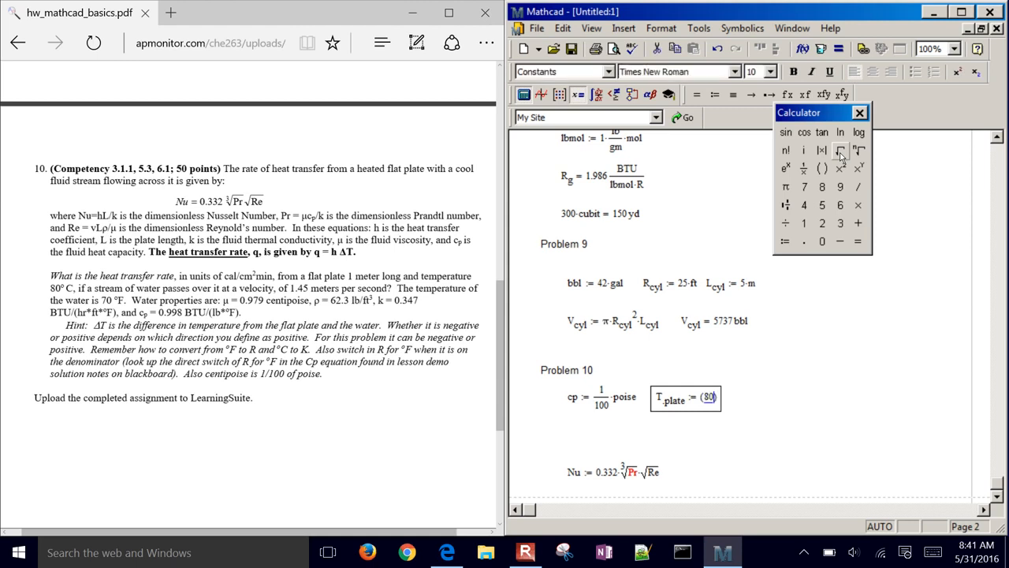
text(+ 2713)
key(BackSpace)
key(BackSpace)
text(3.15)
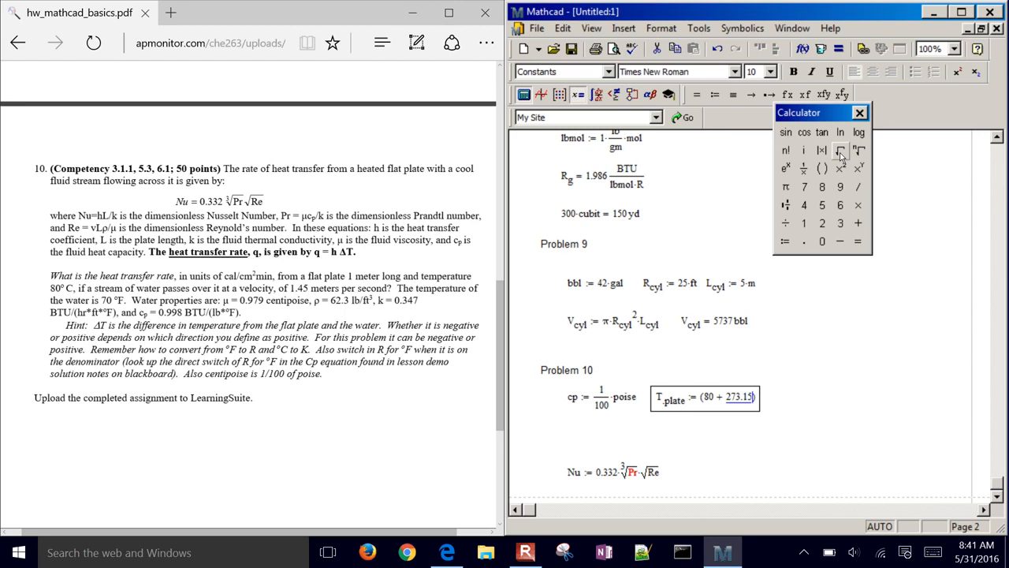
key(space)
text(*K)
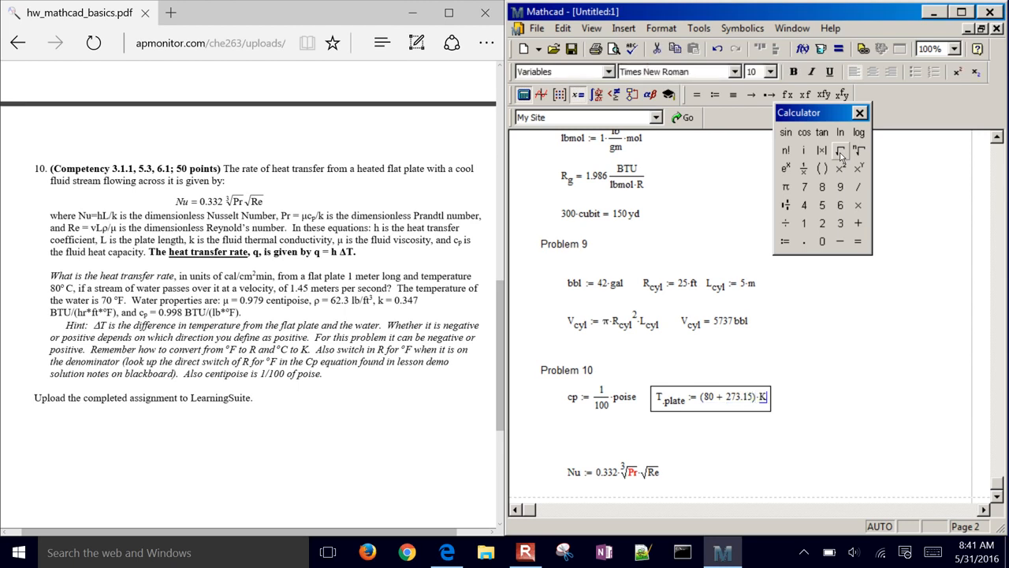
key(Return)
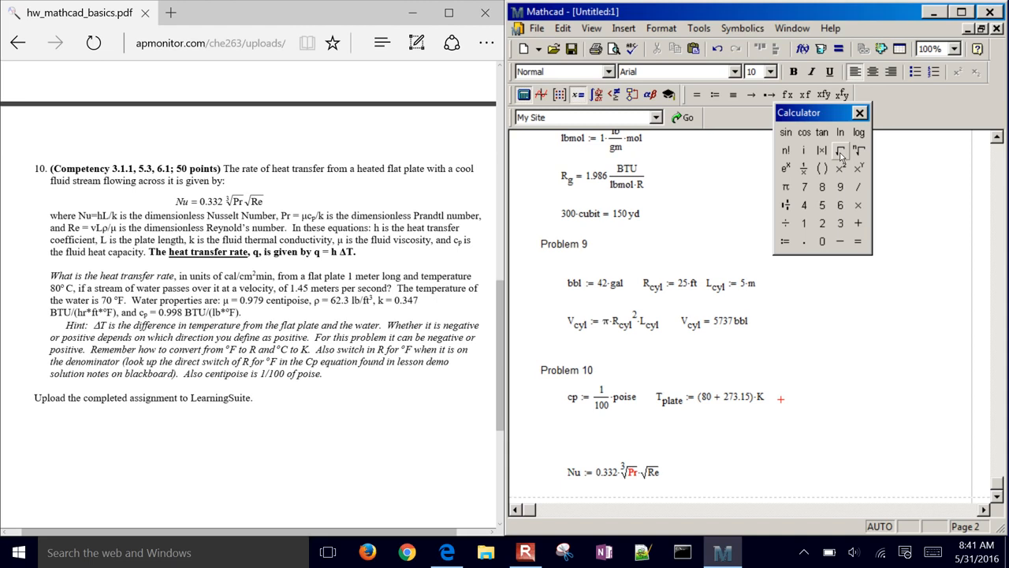
Step: Define T with subscript H2O as (70 + 459.67)·R beside the plate temperature definition
text(T)
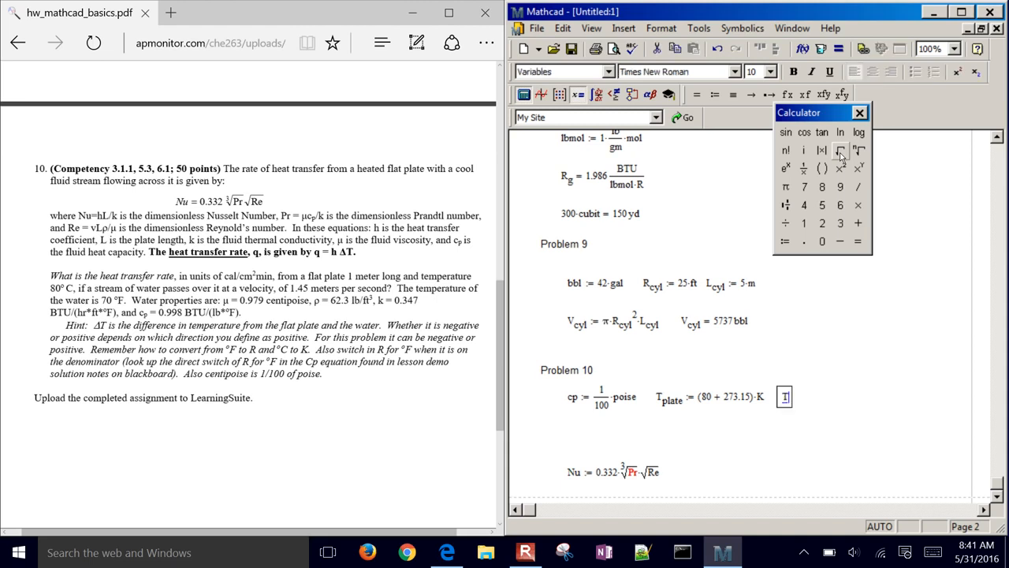
text(Hw)
key(BackSpace)
text(2O)
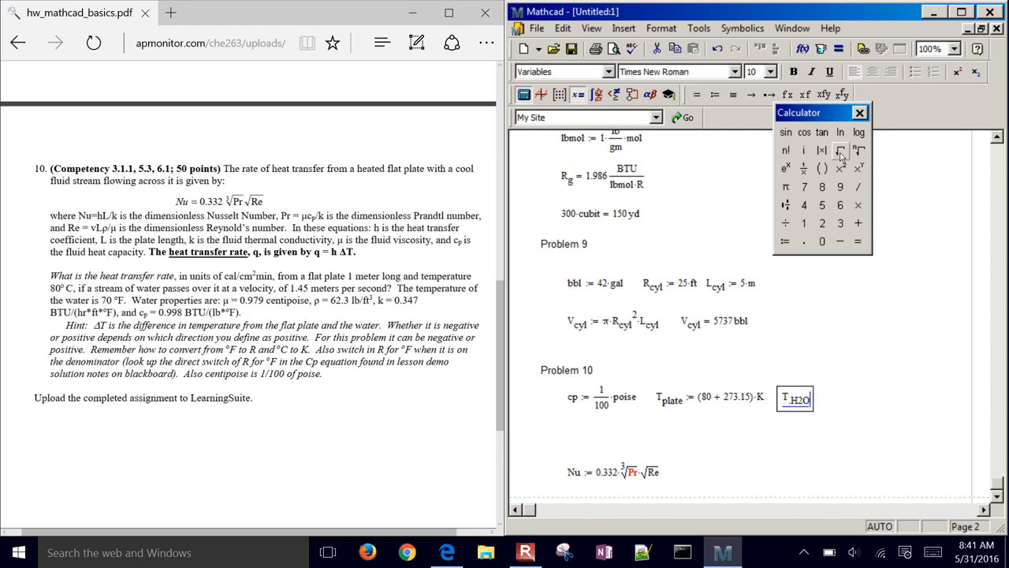
text( := (70 )
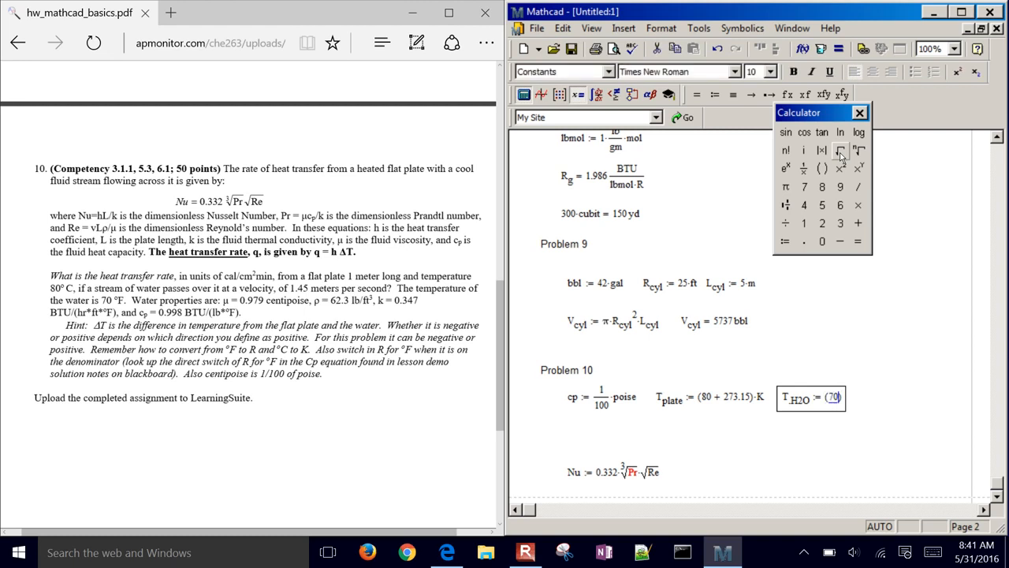
text(+ 46)
text(7.67)
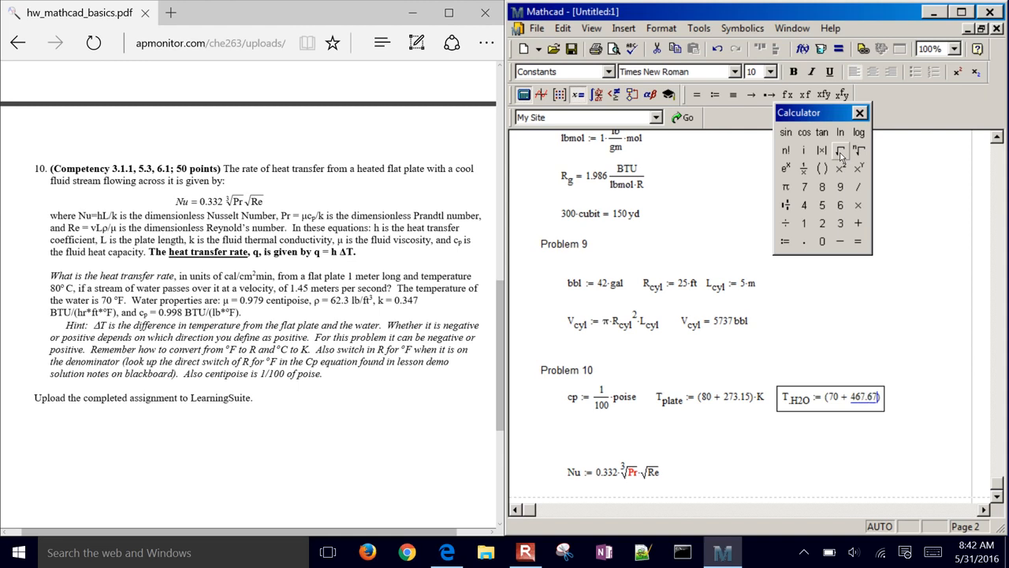
key(BackSpace)
key(BackSpace)
key(BackSpace)
key(BackSpace)
key(BackSpace)
text(59)
text(.67)
text(*R)
key(Return)
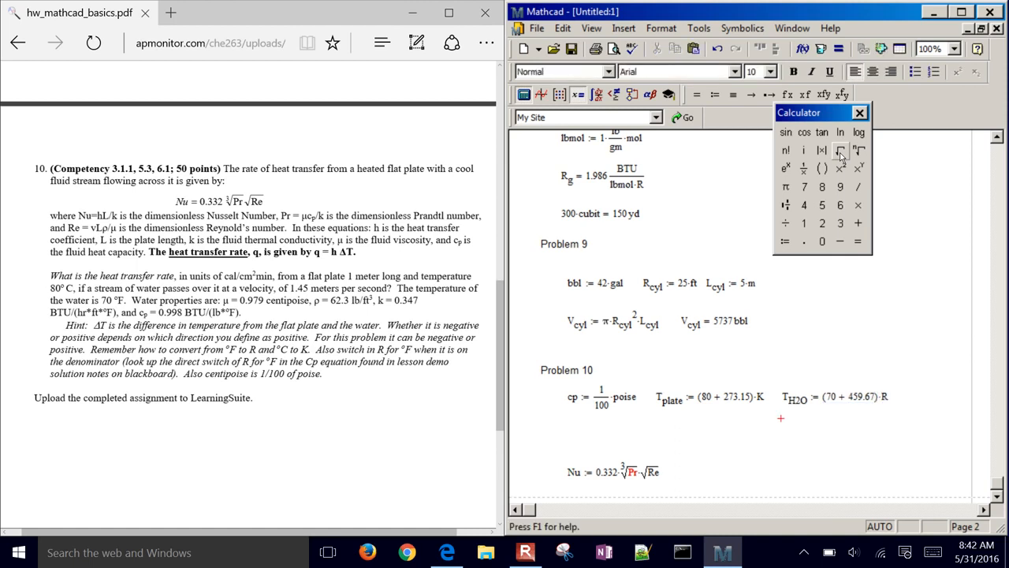
Step: Evaluate the water temperature T_H2O beneath its definition and delete that evaluation
text(T.)
text(H2O )
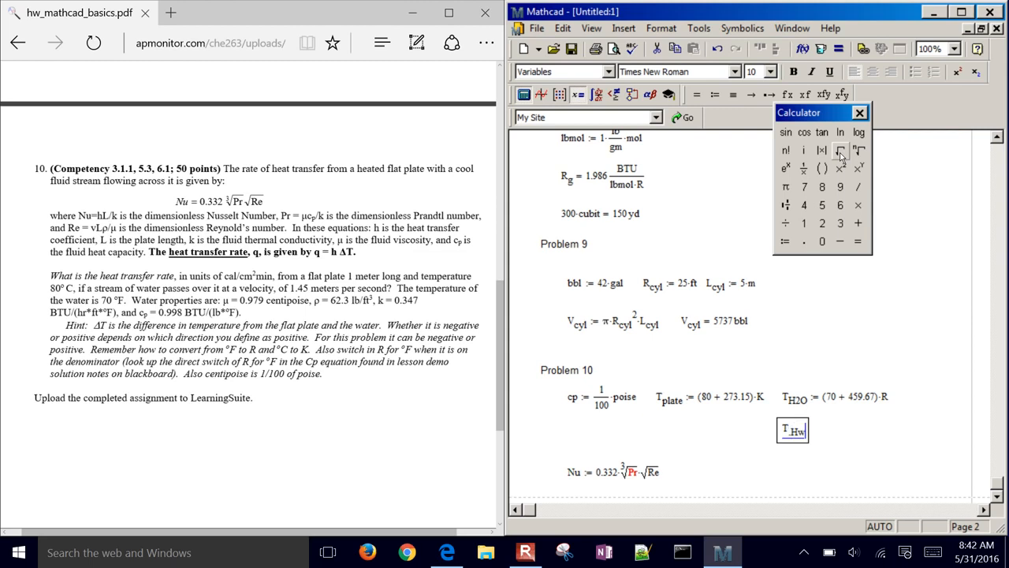
text(= 294.261·K)
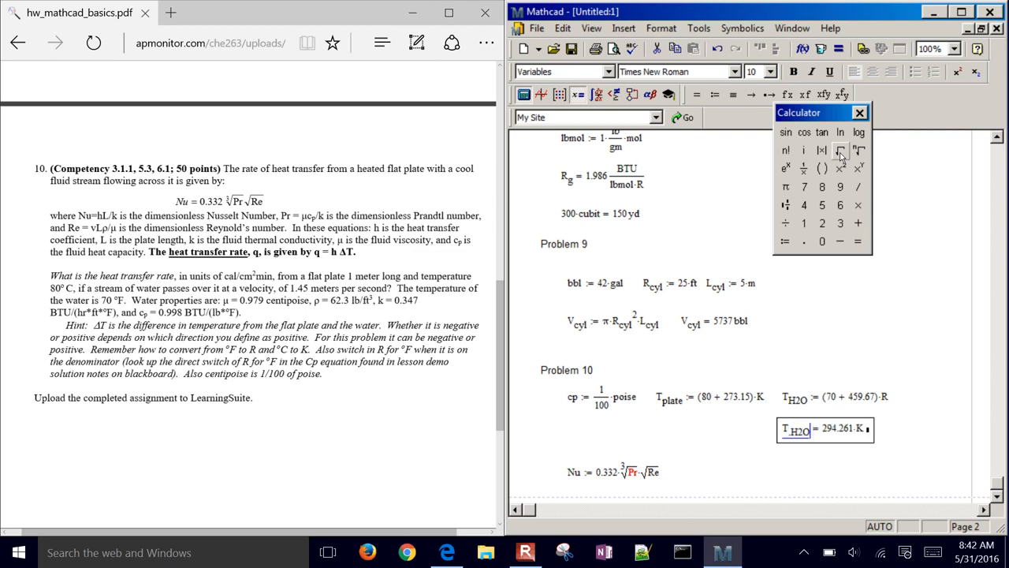
key(BackSpace)
key(BackSpace)
key(BackSpace)
key(BackSpace)
key(BackSpace)
key(BackSpace)
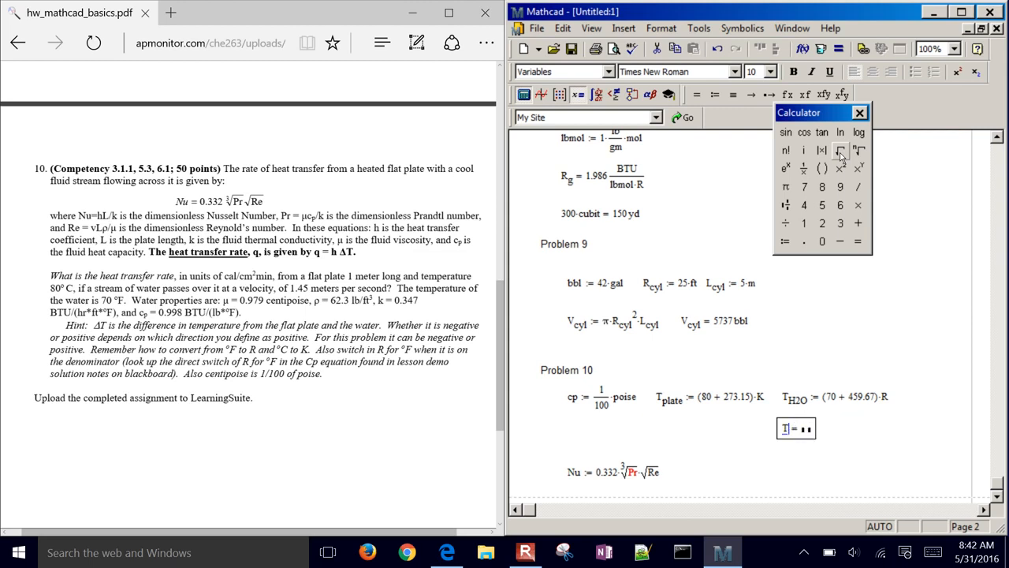
Step: Define the plate length L with subscript p as 1·m below the cp definition
click(561, 413)
key(Down)
key(Down)
key(Down)
key(Down)
key(Right)
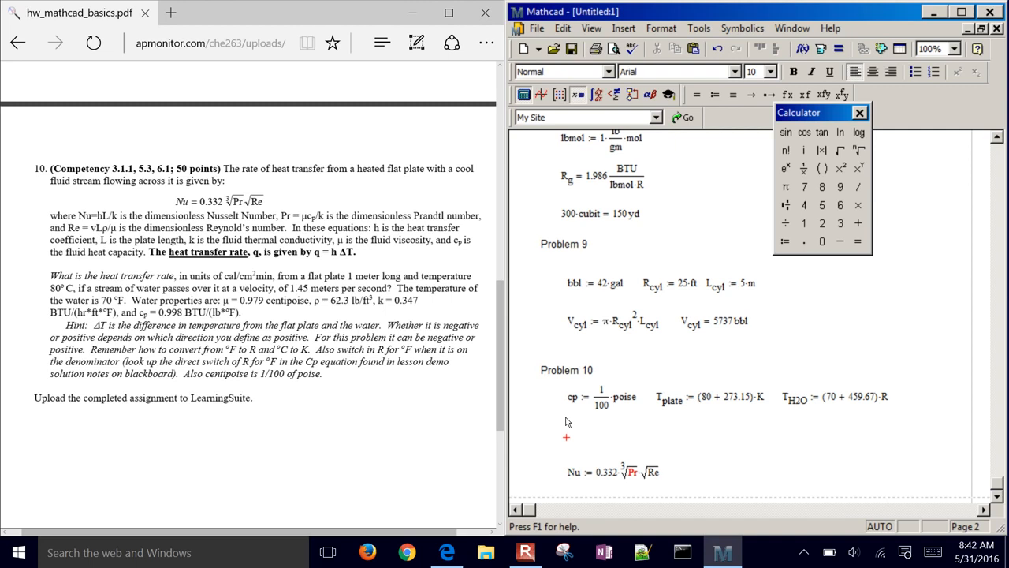
text(L)
text(.p)
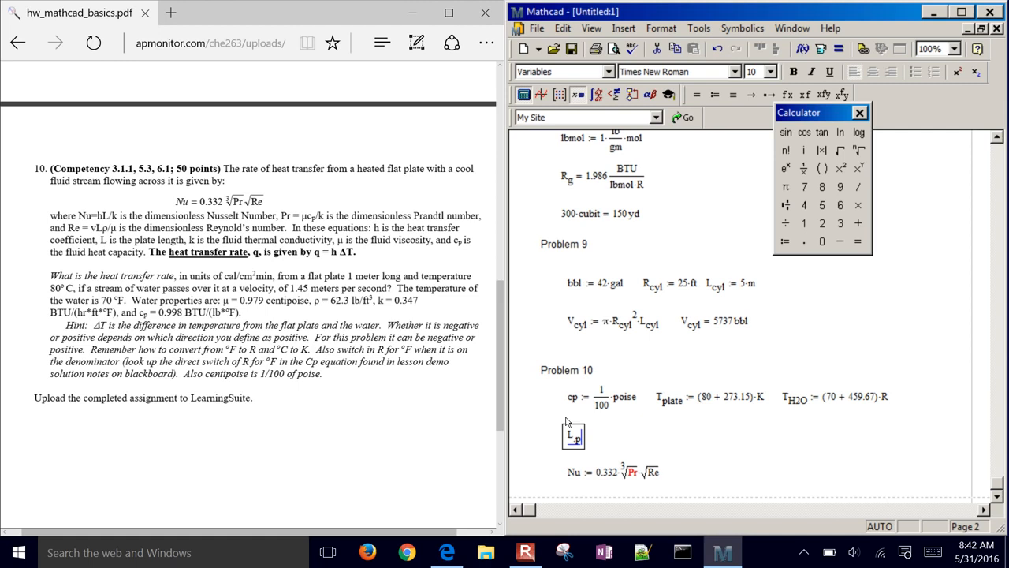
text(:1*)
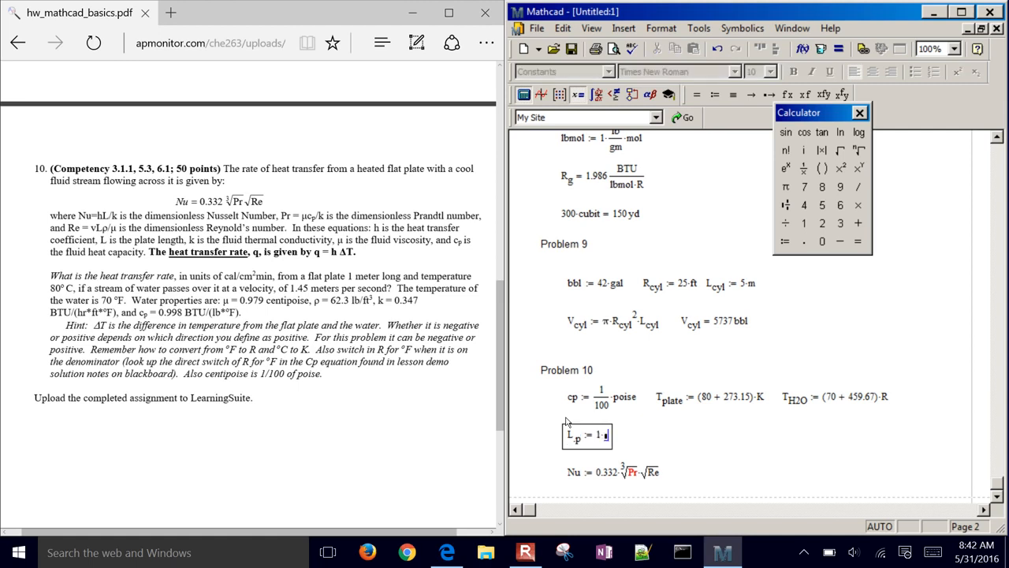
text(m)
Step: Define ΔT as T_H2O minus T_plate beside the plate length definition
key(Right)
key(Right)
key(Right)
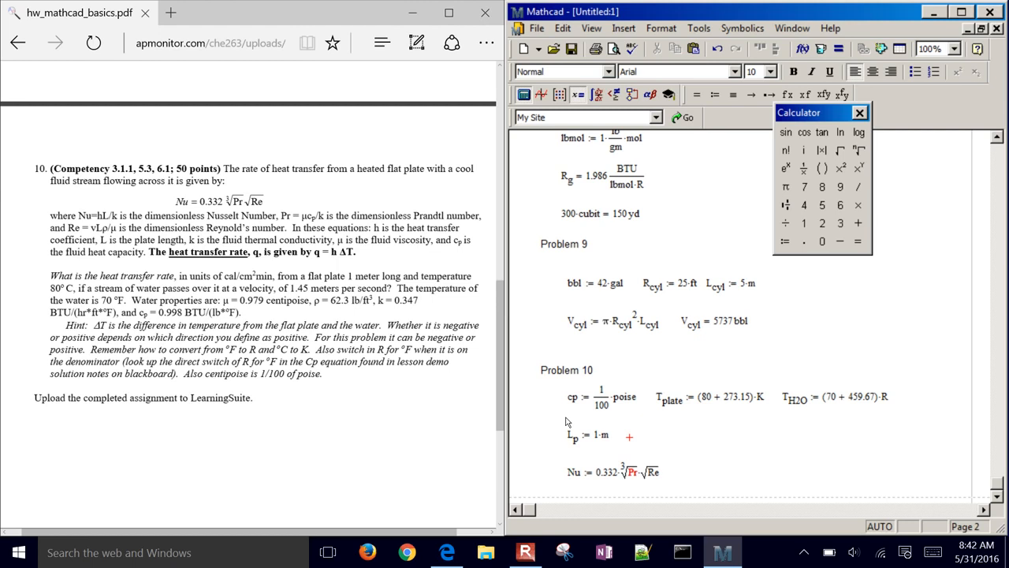
text(D)
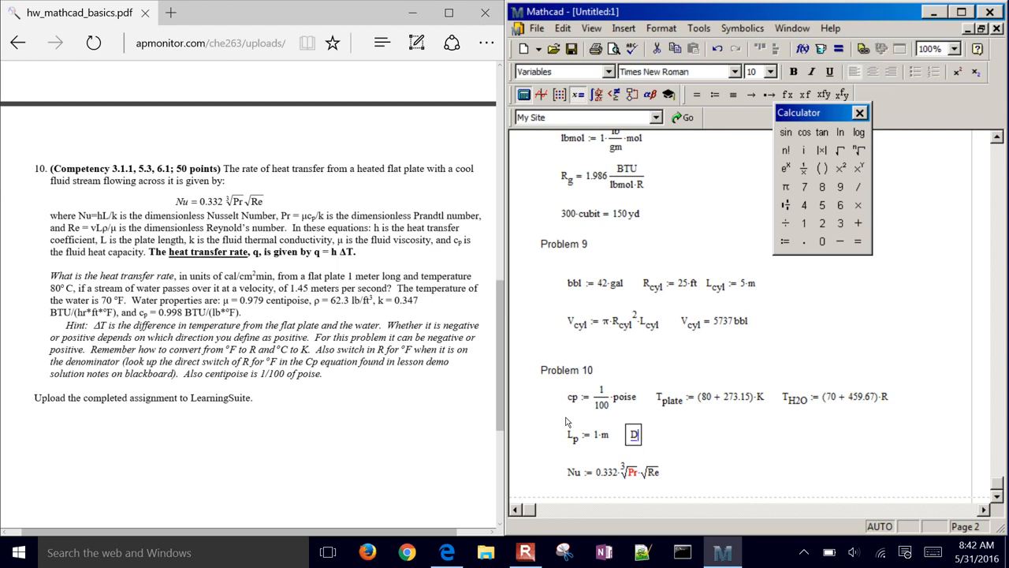
key(ctrl+g)
text(T:=)
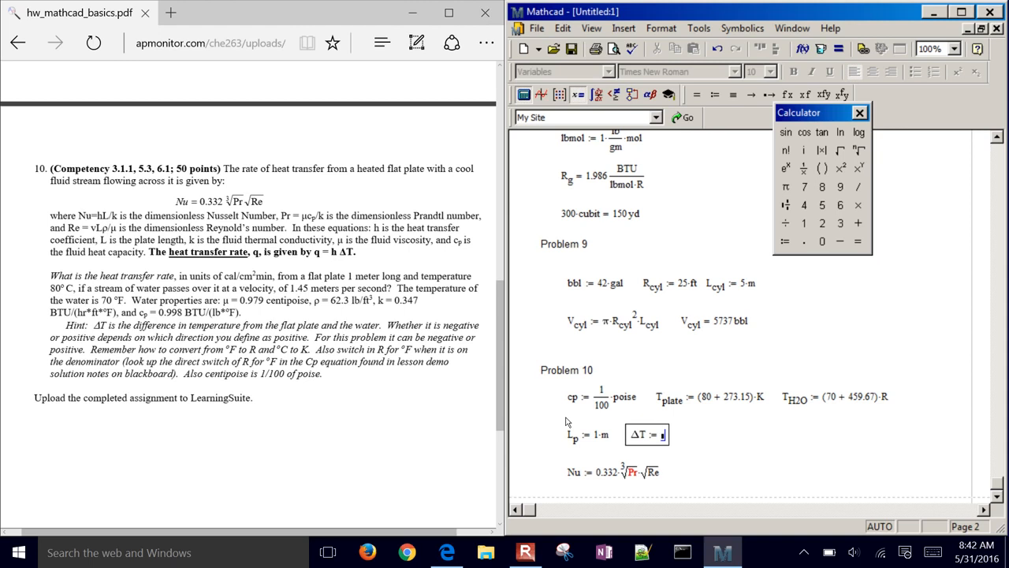
text(T)
text(.Hw)
key(BackSpace)
text(2)
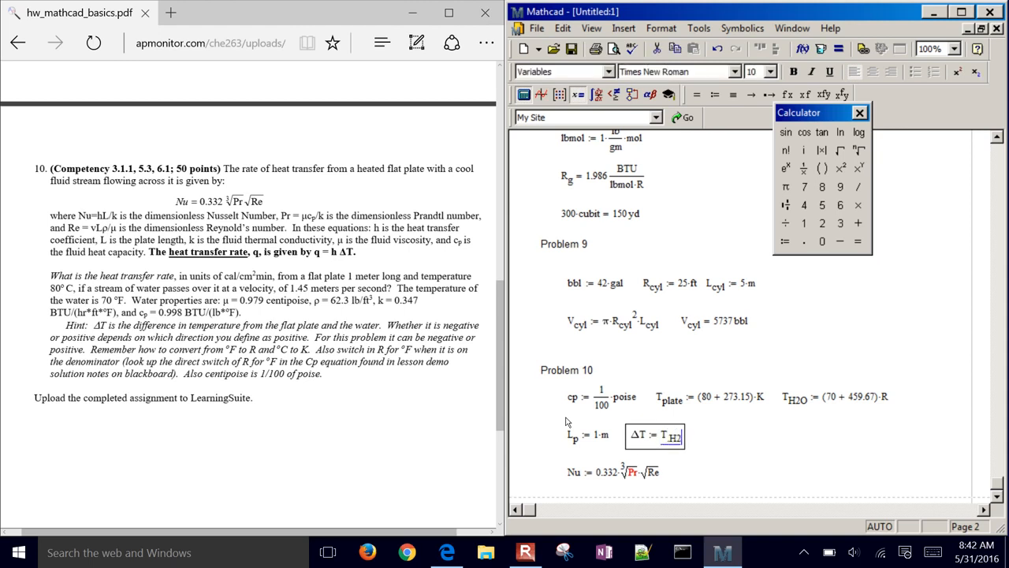
text(O-T.plate)
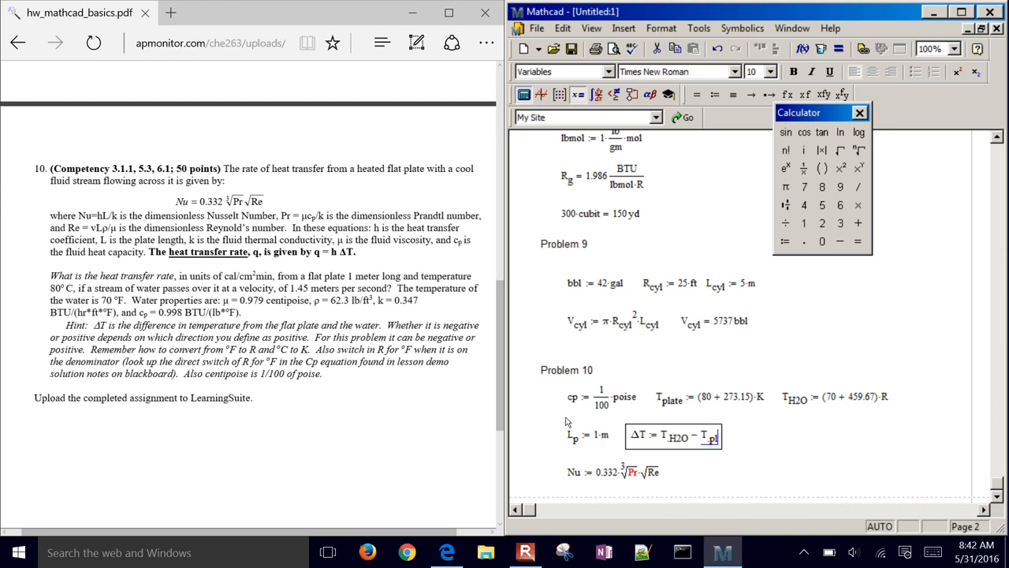
Step: Evaluate ΔT beside its definition to display the temperature difference
key(Right)
key(Right)
key(Right)
key(Right)
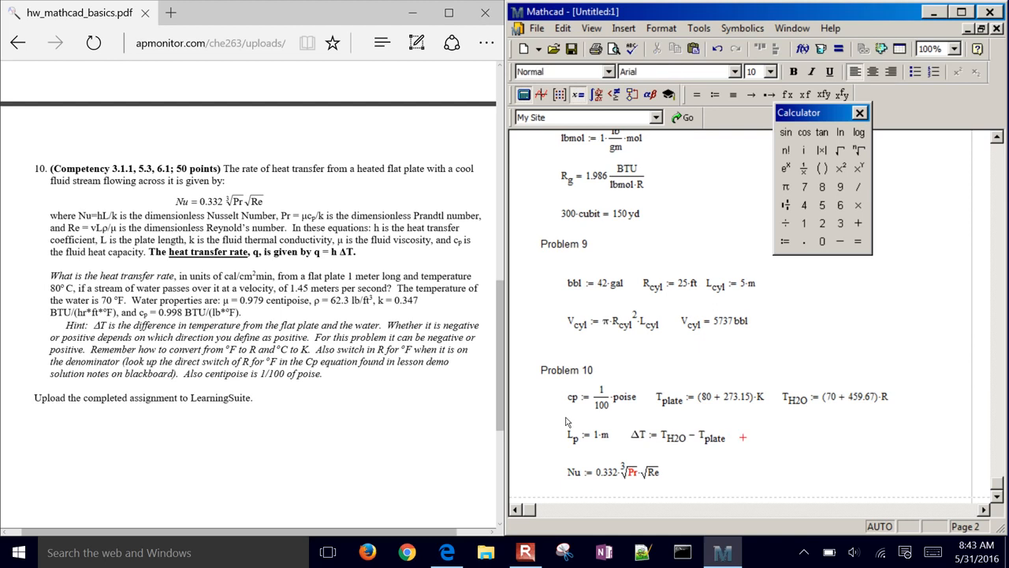
text(D)
key(ctrl+g)
text(T = −58.889·K)
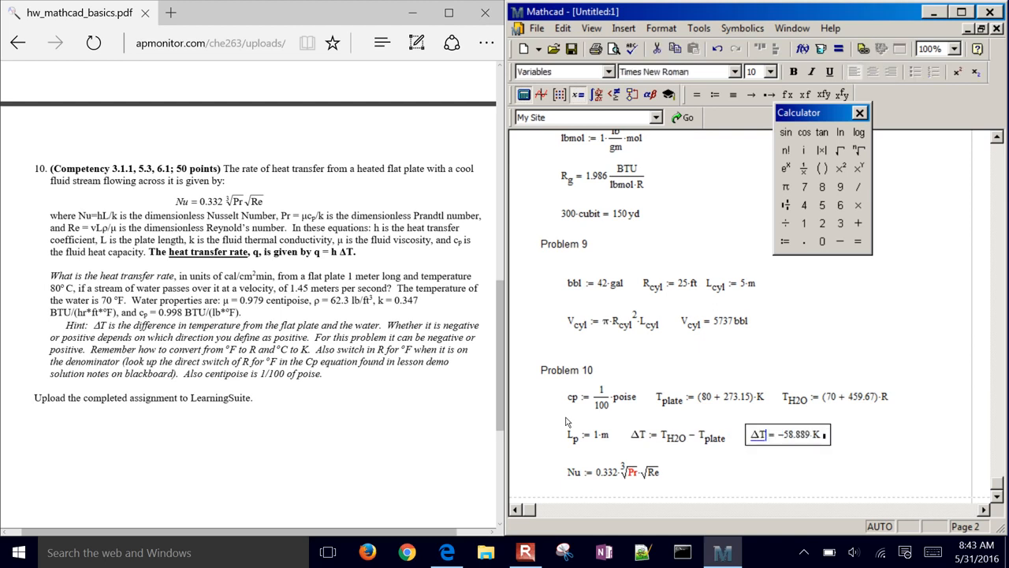
Step: Define the velocity v as 1.45·m/s beside the ΔT evaluation
click(875, 455)
click(858, 434)
click(857, 437)
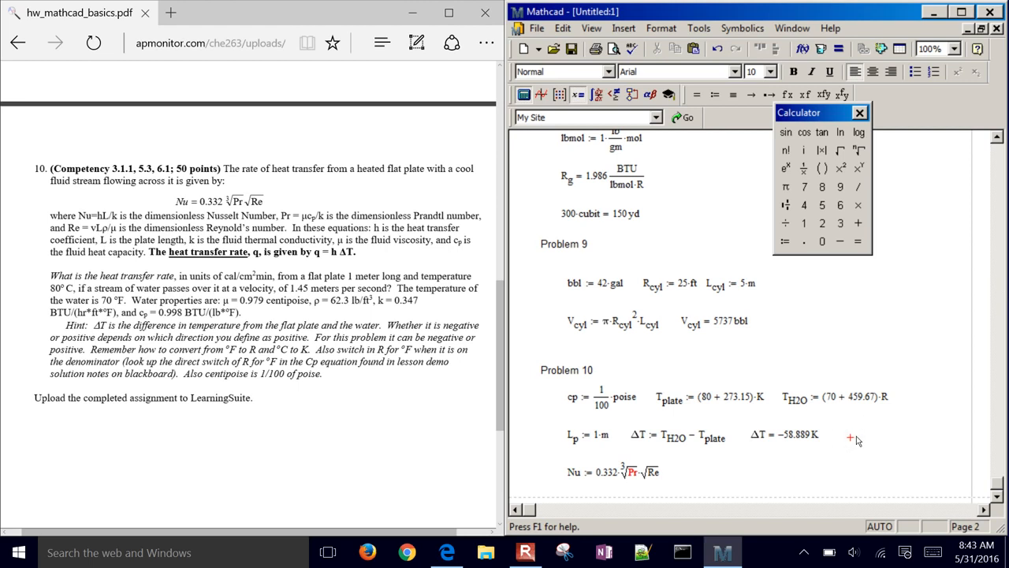
text(v:1.45)
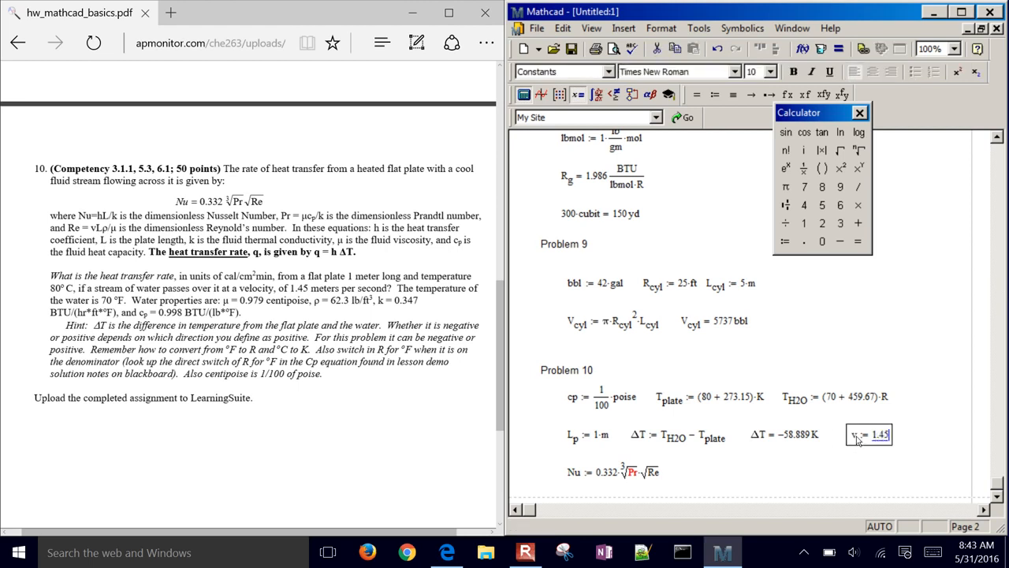
text(*m/s)
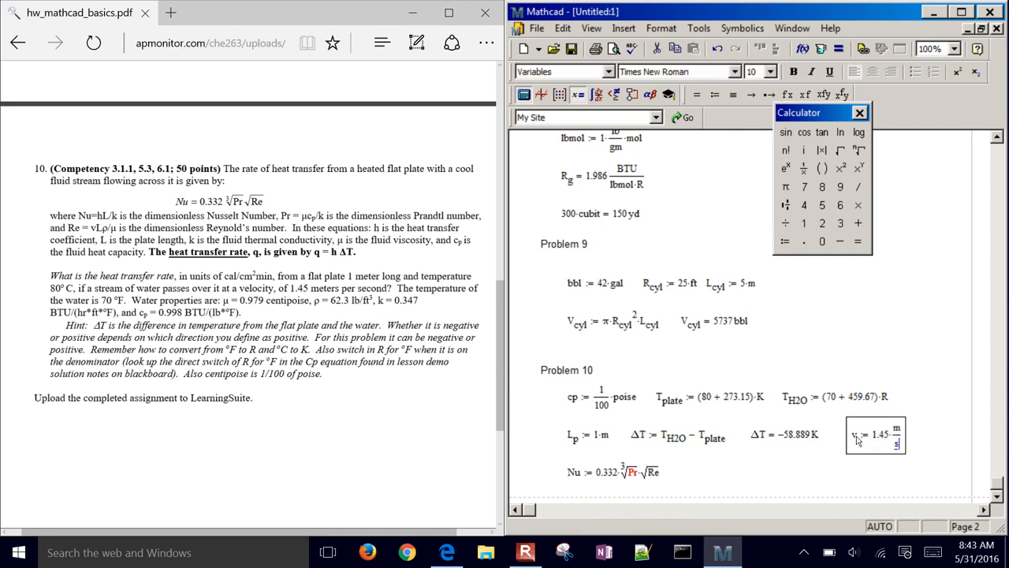
Step: Insert blank lines below the plate length row to push the Nu definition down onto the next page
click(532, 456)
key(Return)
key(Return)
key(Return)
key(Return)
key(Return)
key(Return)
key(Return)
key(Return)
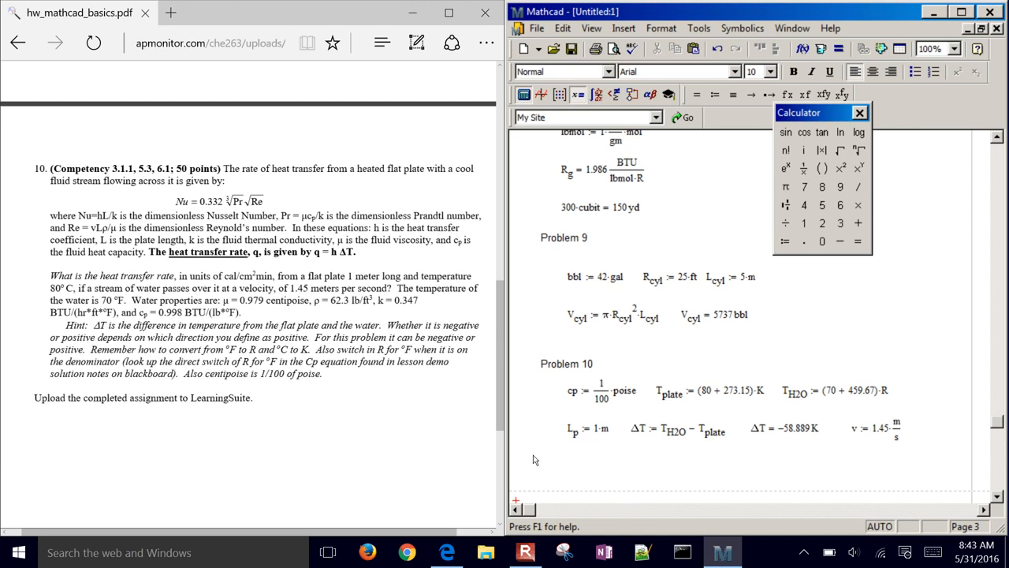
key(Return)
key(Return)
key(Return)
key(Return)
key(Return)
key(Return)
key(Return)
key(Return)
Step: Define the water viscosity μ_H2O as 0.979·cp on the row below the plate length definition
key(Up)
key(Up)
key(Up)
key(Up)
key(Up)
key(Up)
key(Up)
key(Up)
key(Up)
key(Up)
key(Up)
key(Up)
key(Right)
key(Right)
key(Right)
key(Right)
key(Right)
key(Right)
key(Right)
key(Right)
key(Down)
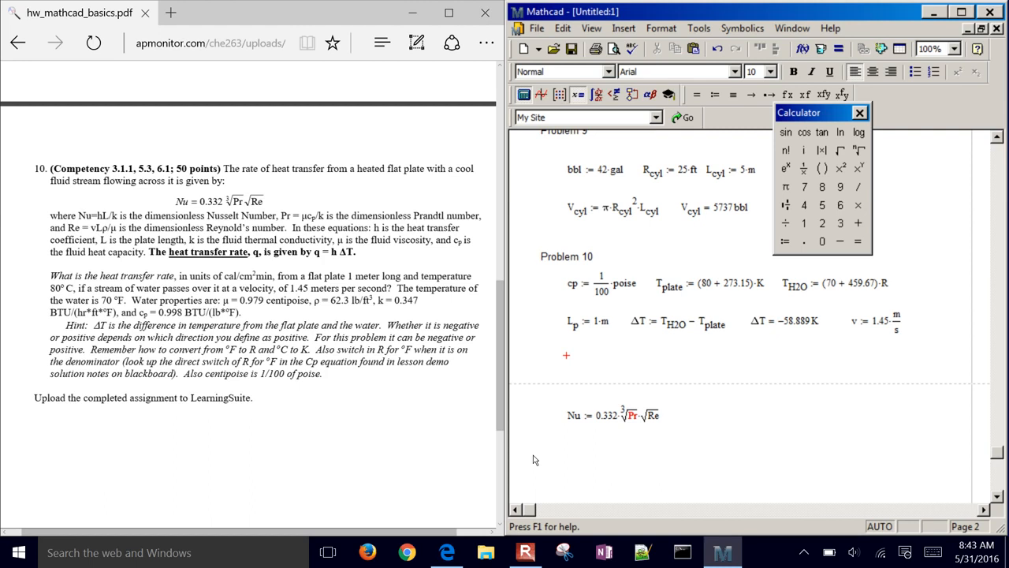
text(m)
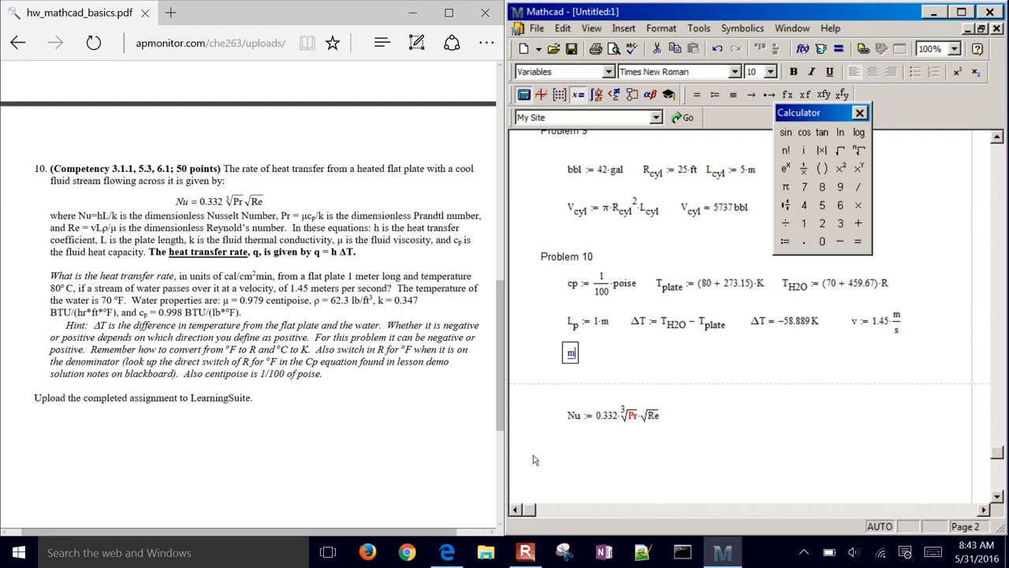
key(ctrl+g)
text(.H2O:=)
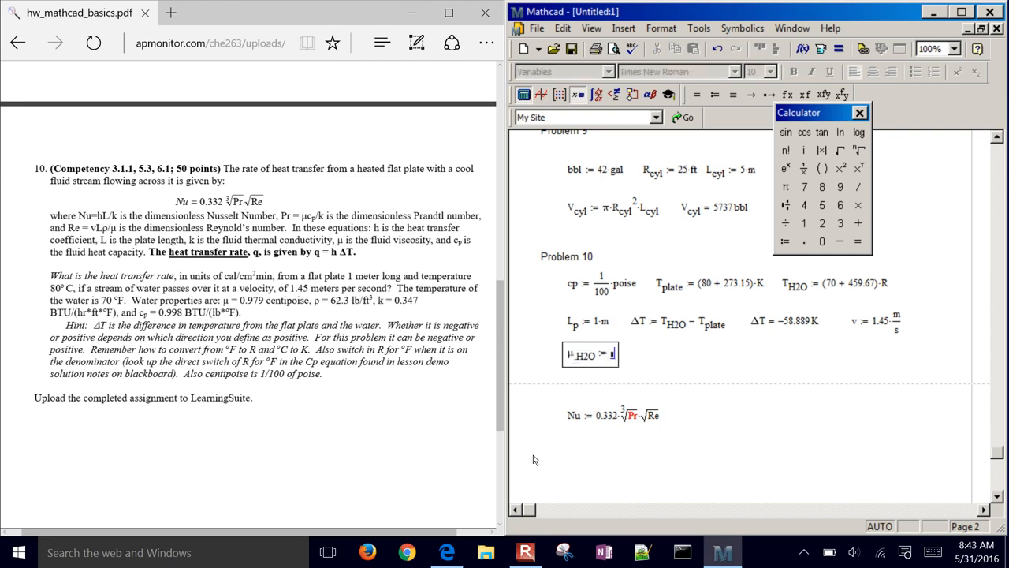
text(0.979)
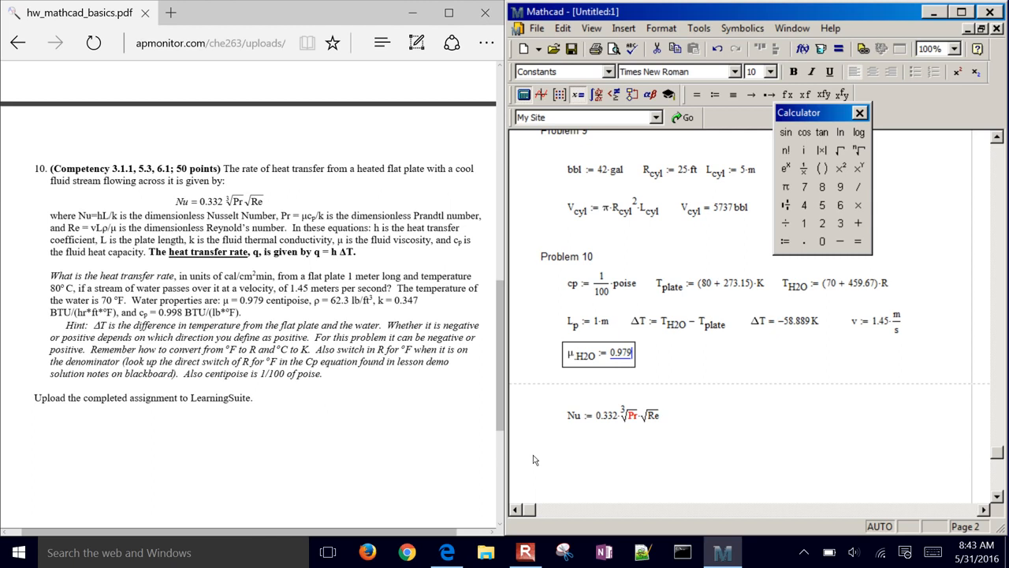
text(*cp)
key(Return)
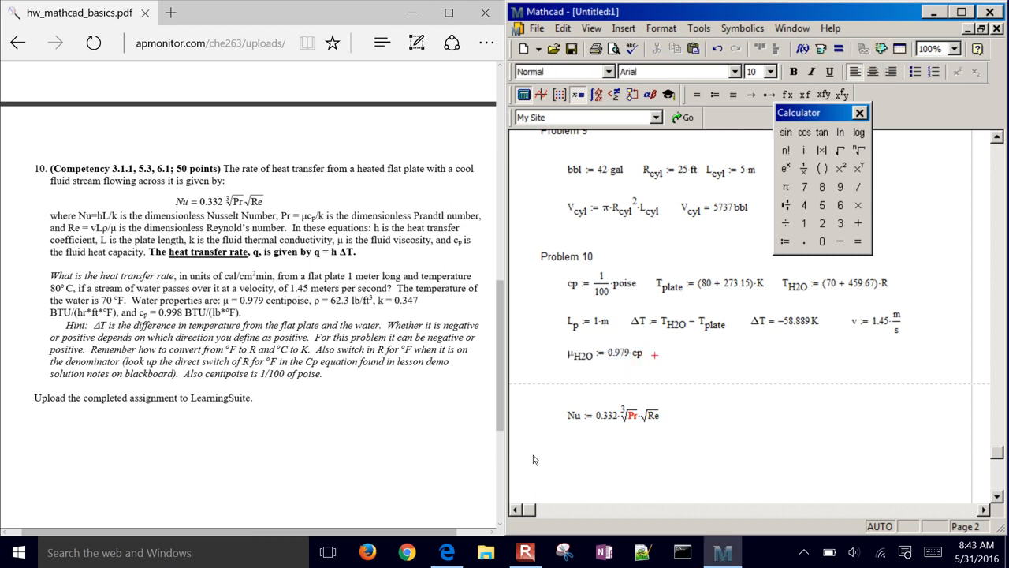
Step: Define the water density ρ_H2O as 62.3·lb/ft^3 beside the viscosity definition
text(r)
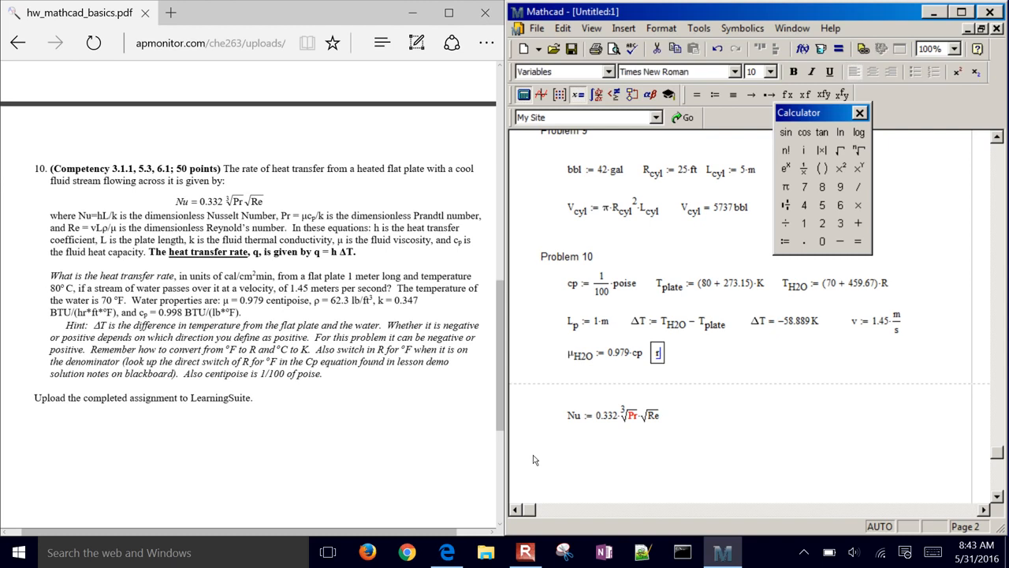
key(ctrl+g)
text(.H2O)
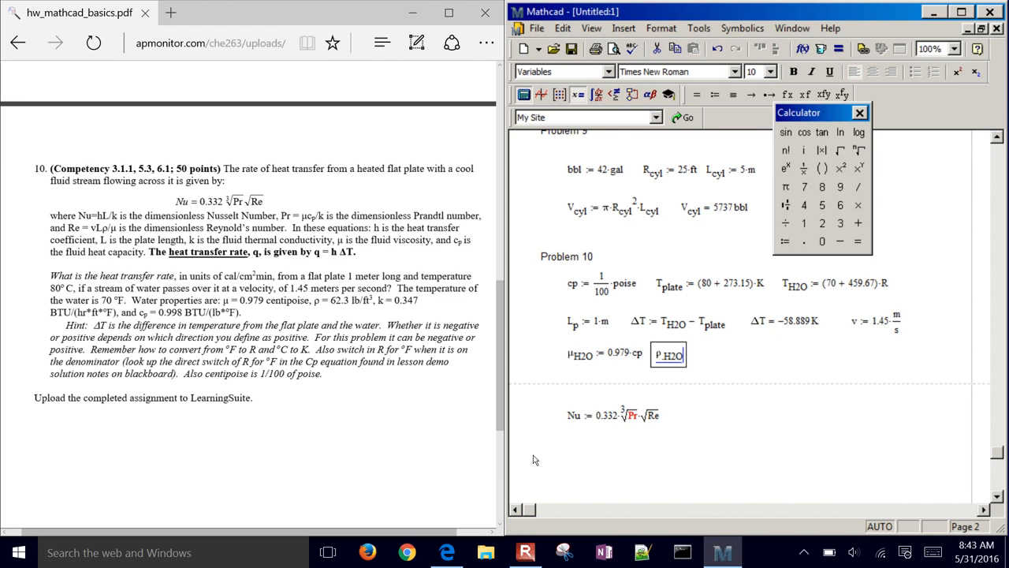
text(:62.3)
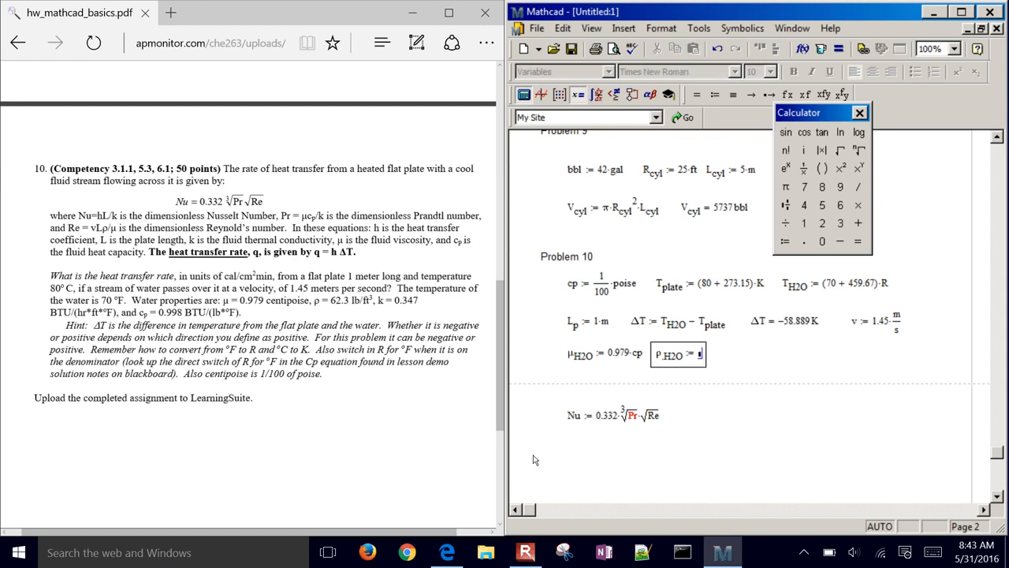
text(*)
text(lb/)
text(ft^3)
key(Right)
key(Right)
key(Right)
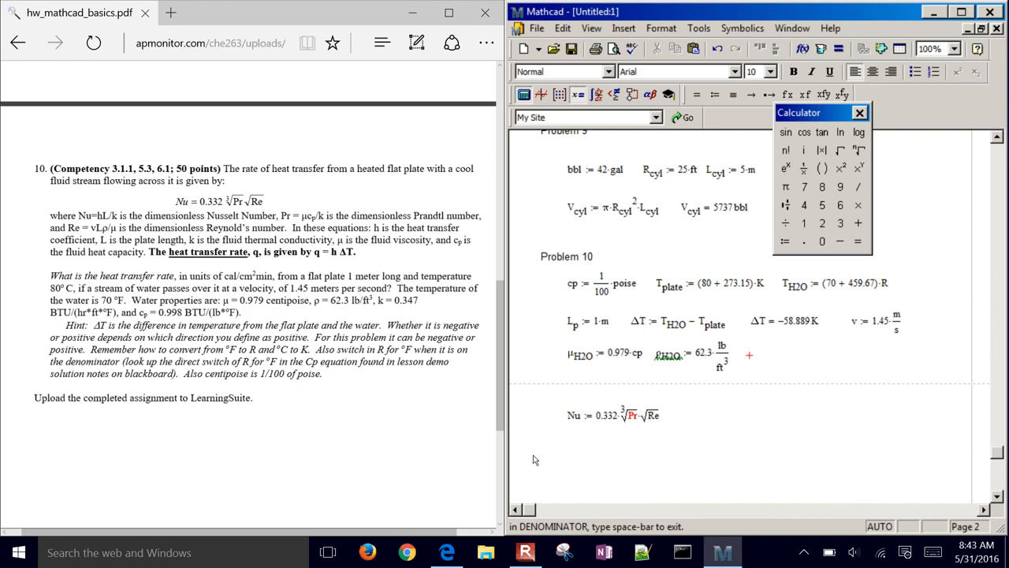
click(668, 360)
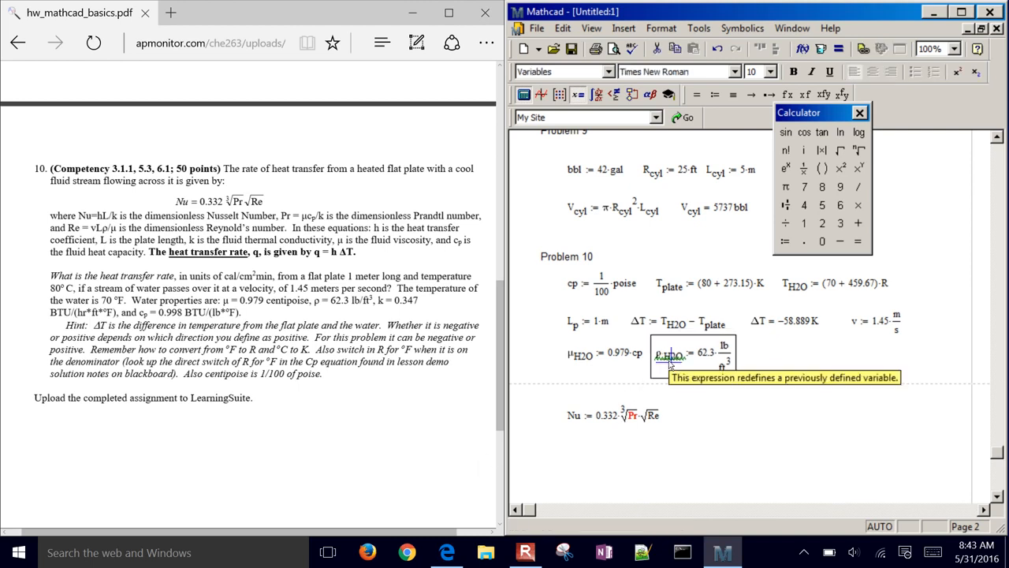
click(751, 362)
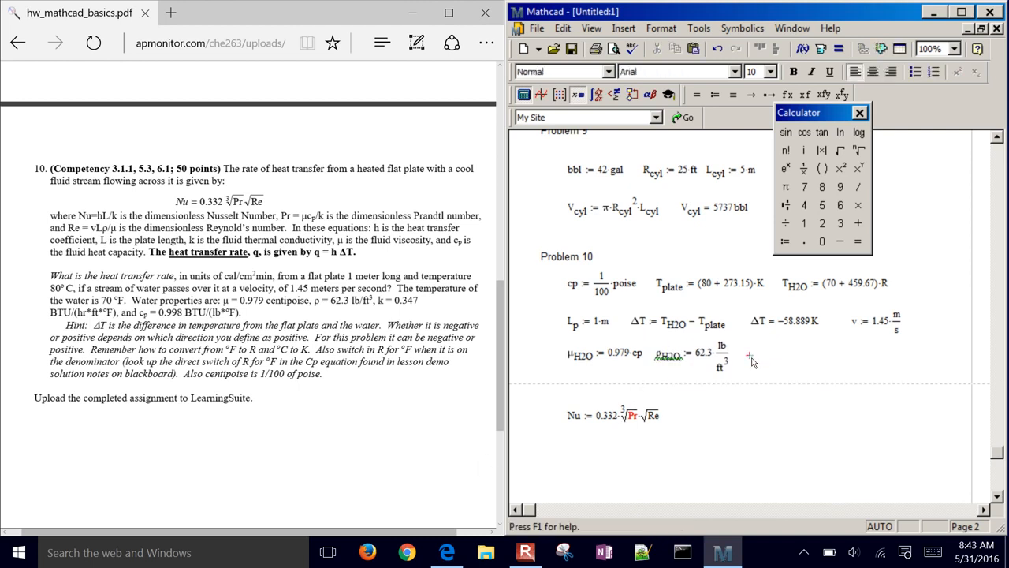
Step: Define the thermal conductivity k as 0.347·BTU/(hr·ft·R) beside the density definition
click(753, 357)
text(k)
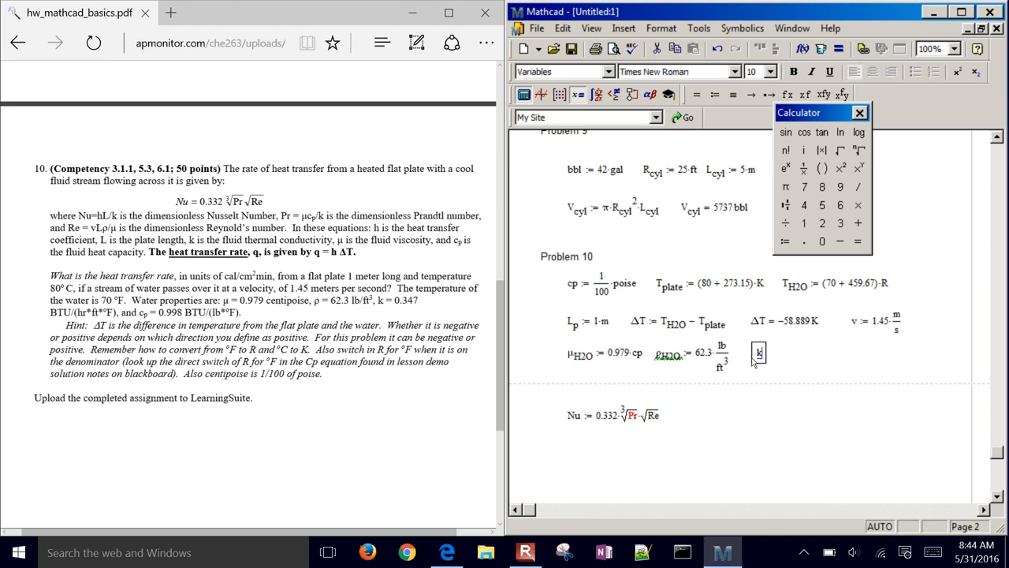
text(:0.3)
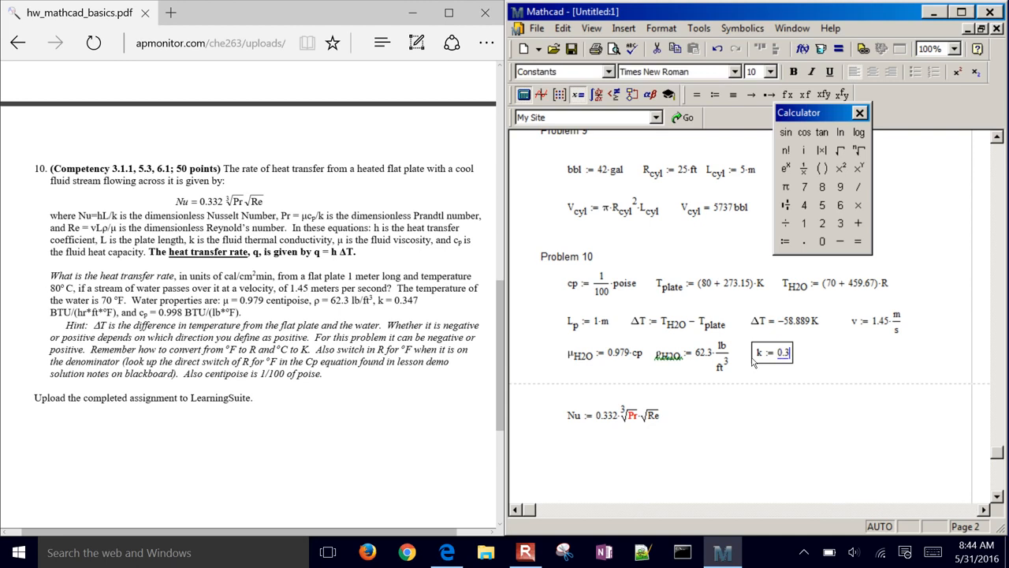
text(47·)
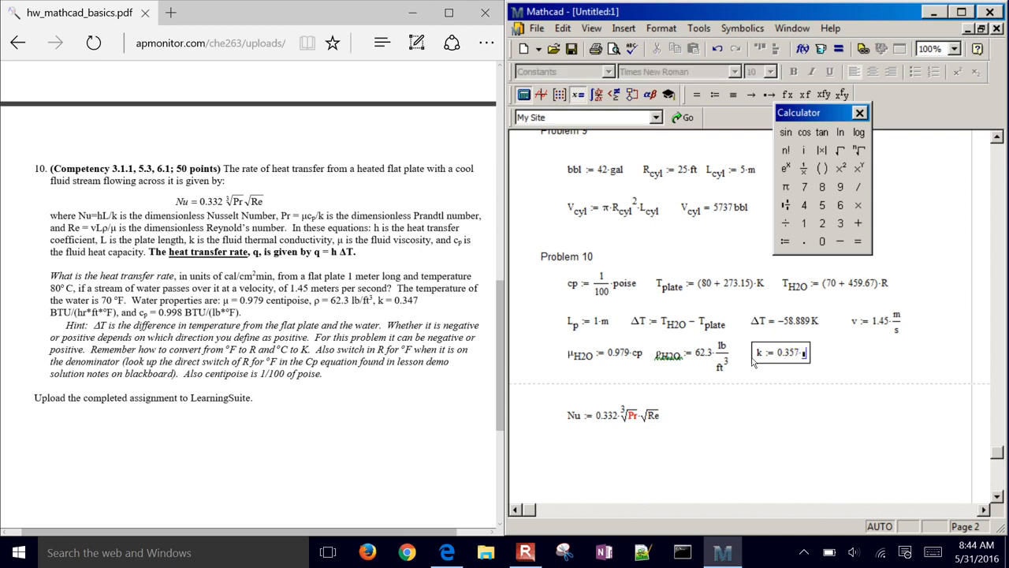
key(BackSpace)
key(BackSpace)
text(47)
text(*BT)
text(U)
text(/hr)
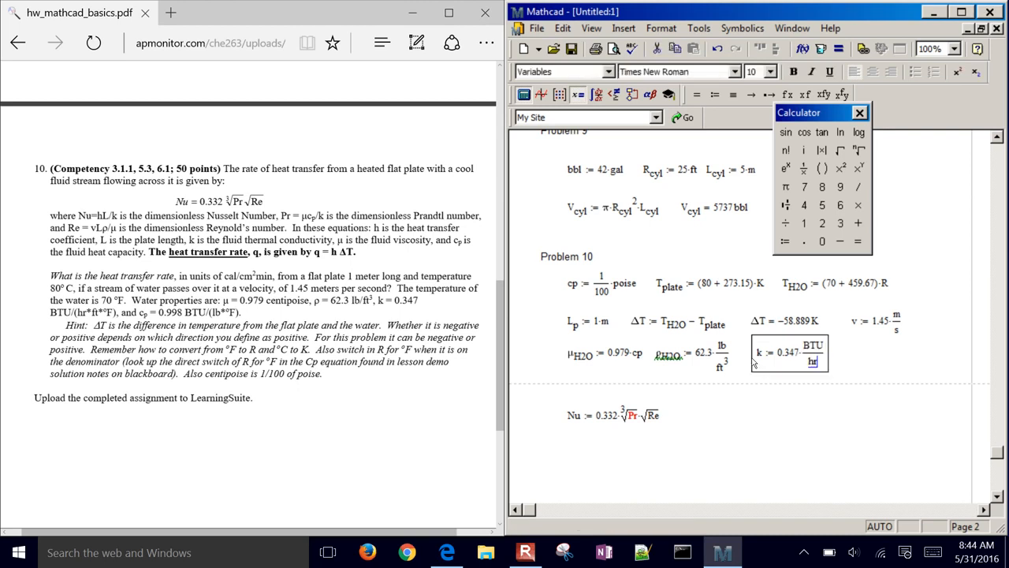
text(*ft*R)
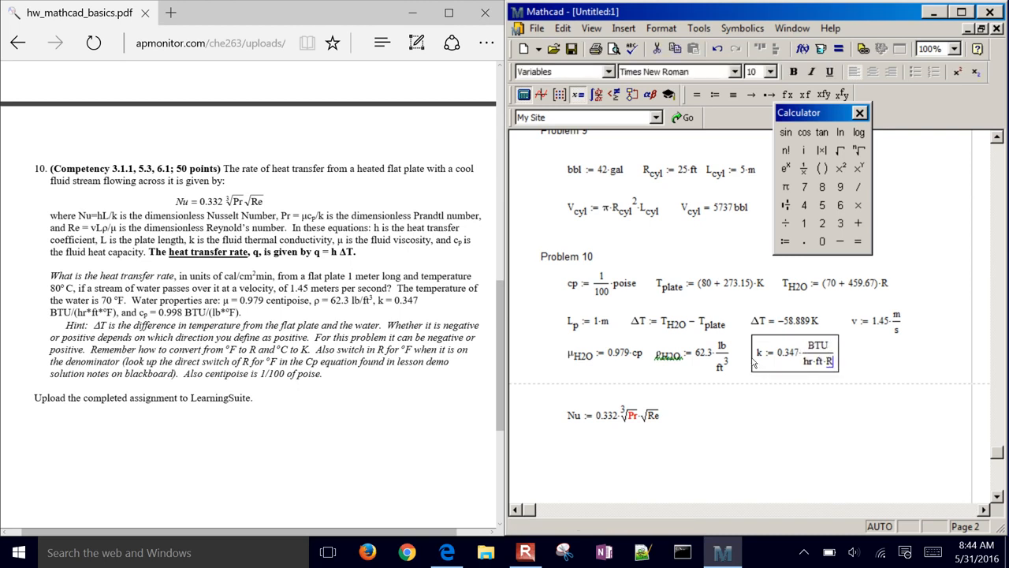
key(Return)
key(Right)
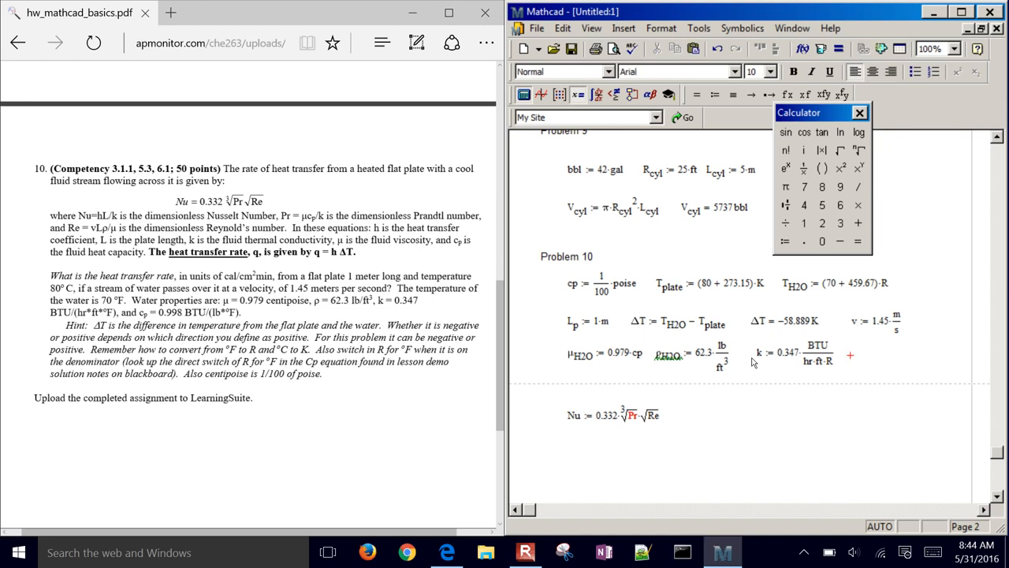
Step: Define the heat capacity c_p as 0.998·BTU/(lb·R) beside the thermal conductivity definition
text(c)
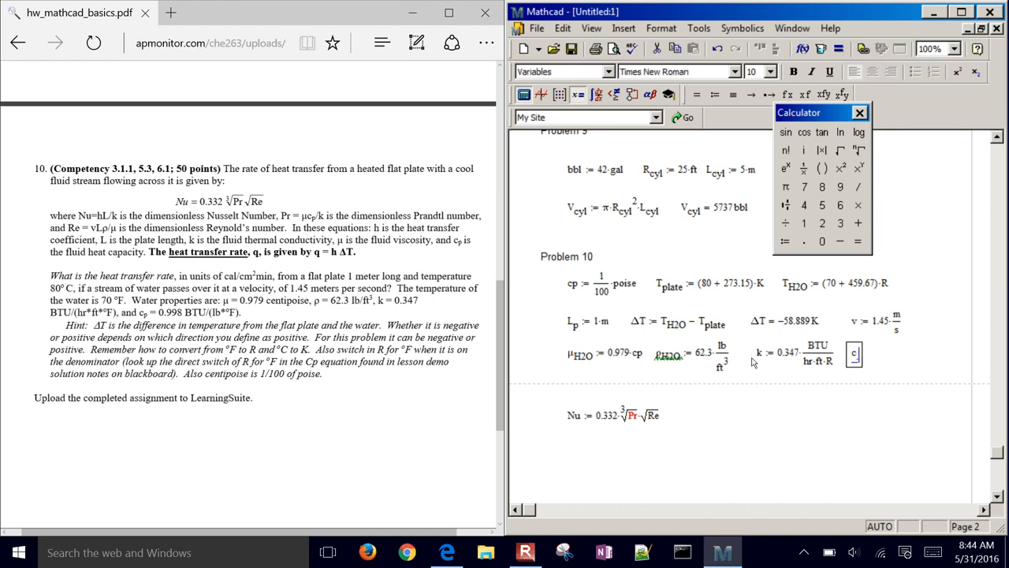
text(.p)
text(:=)
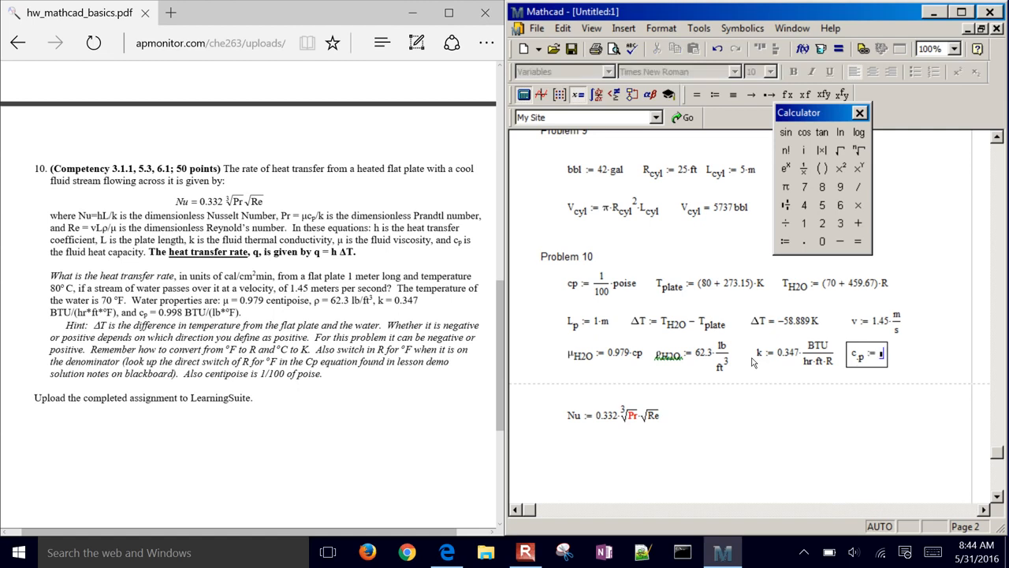
text(0.998)
text(*B)
text(TU)
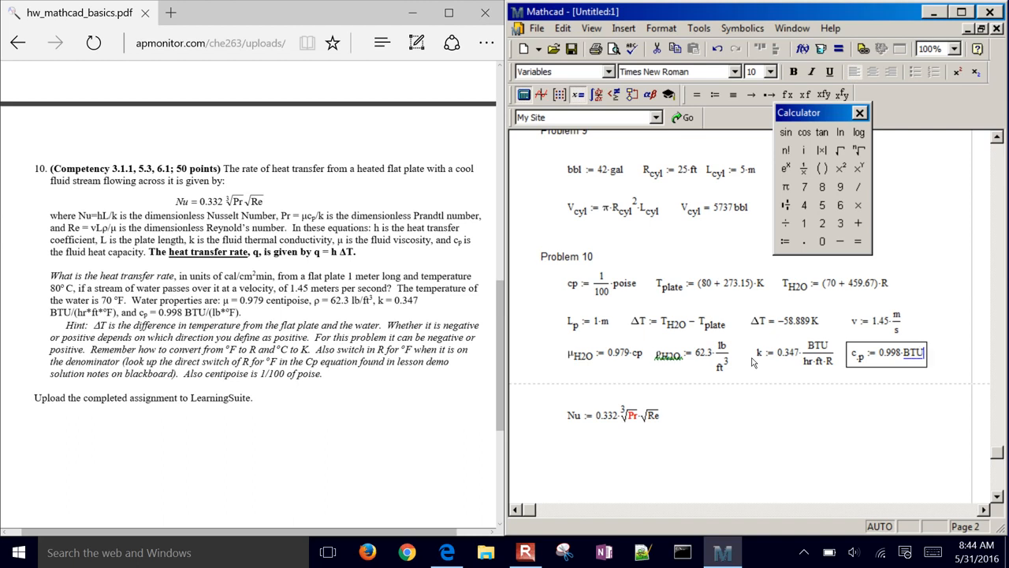
text(/lb*R)
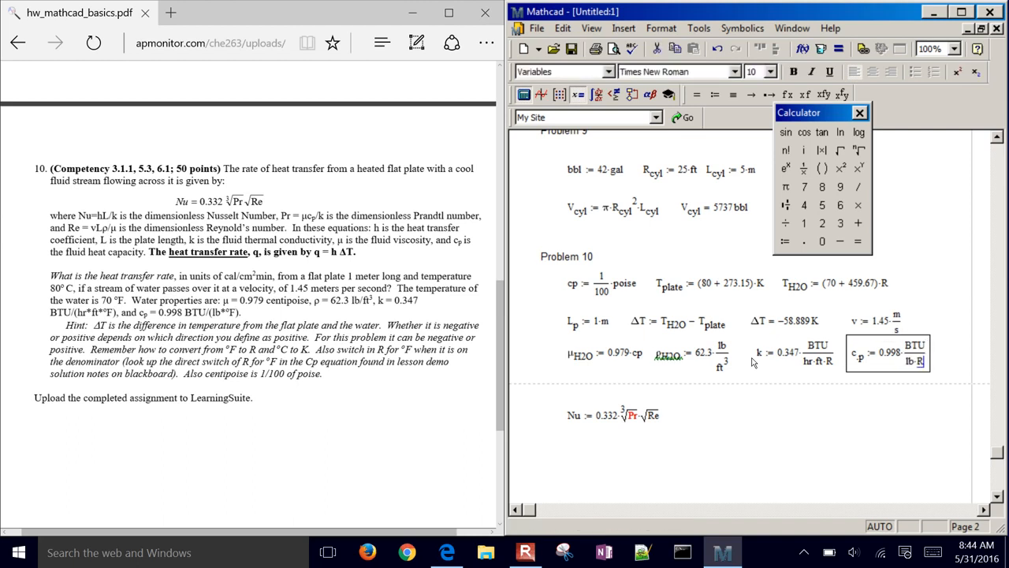
key(Return)
Step: Insert blank lines above the Nu definition to make room below the water properties
click(522, 405)
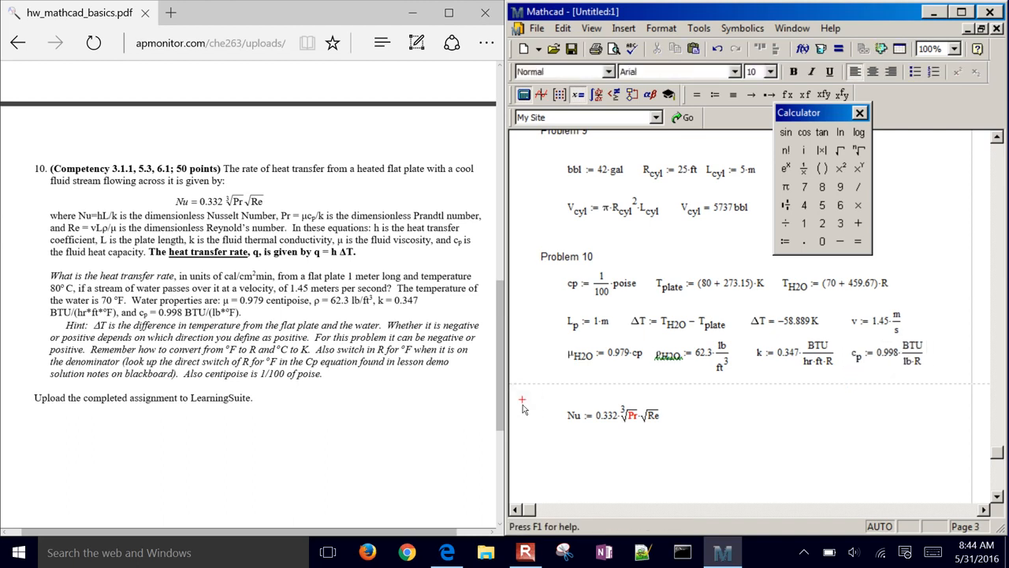
key(Return)
key(Return)
key(Return)
key(Return)
key(Return)
Step: Define the Prandtl number Pr as μ_H2O·c_p/k below the water properties and evaluate it beside the definition
key(Up)
key(Up)
key(Up)
key(Up)
key(Up)
key(Up)
key(Up)
key(Right)
key(Right)
key(Right)
key(Right)
key(Right)
key(Right)
key(Right)
key(Right)
key(Down)
key(Down)
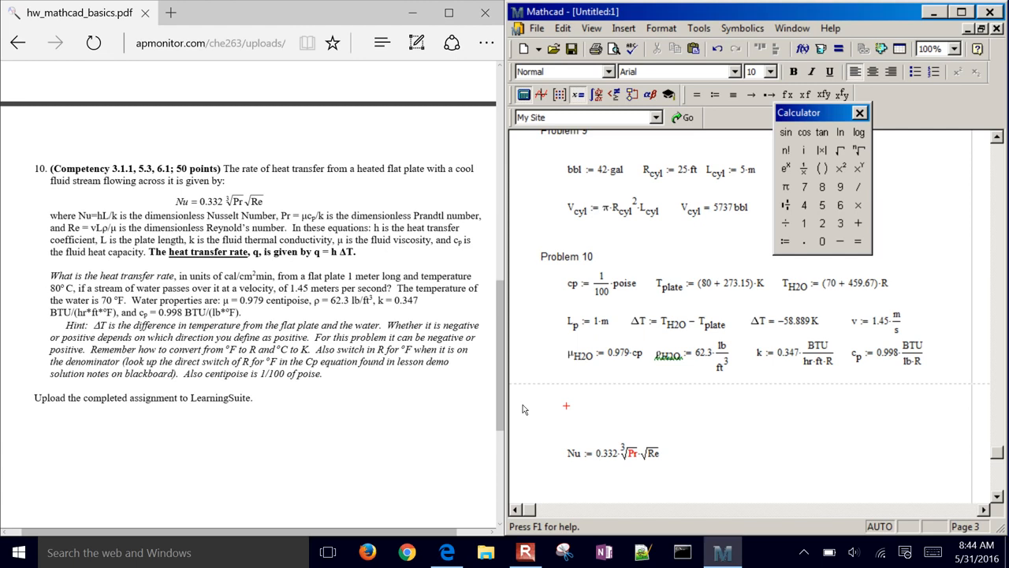
text(Pr := )
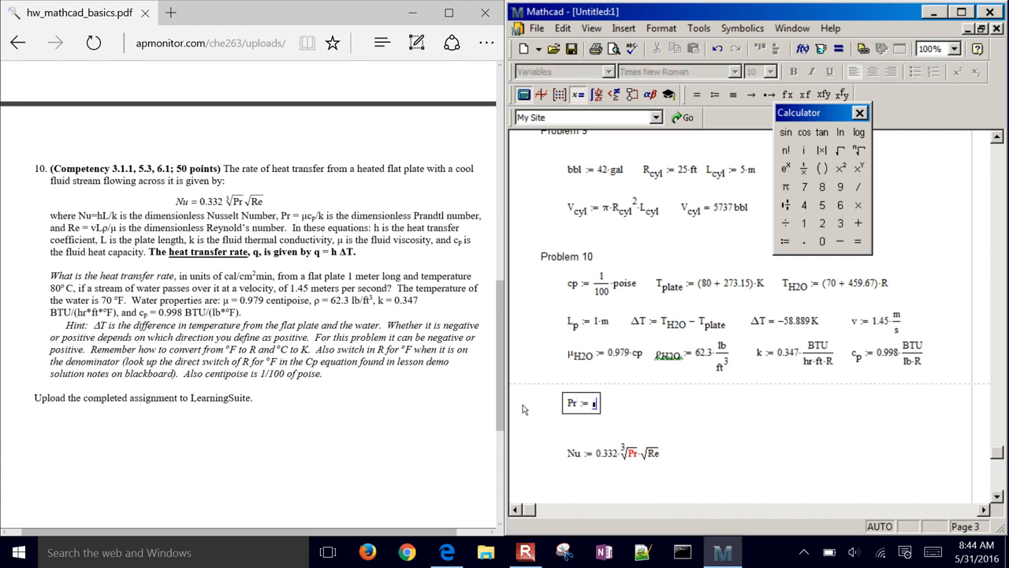
text(m)
key(ctrl+g)
text(.H2O)
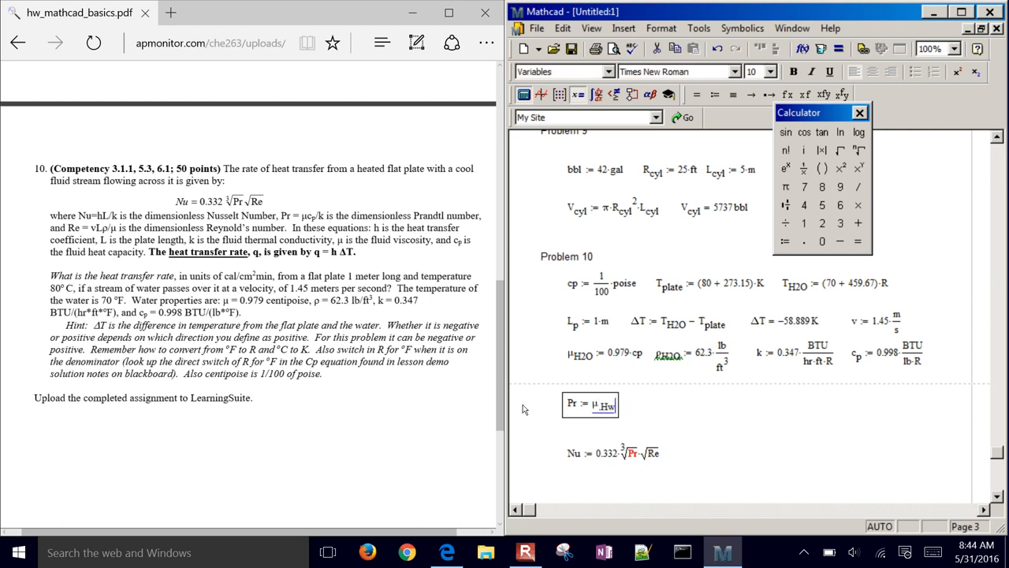
text(*)
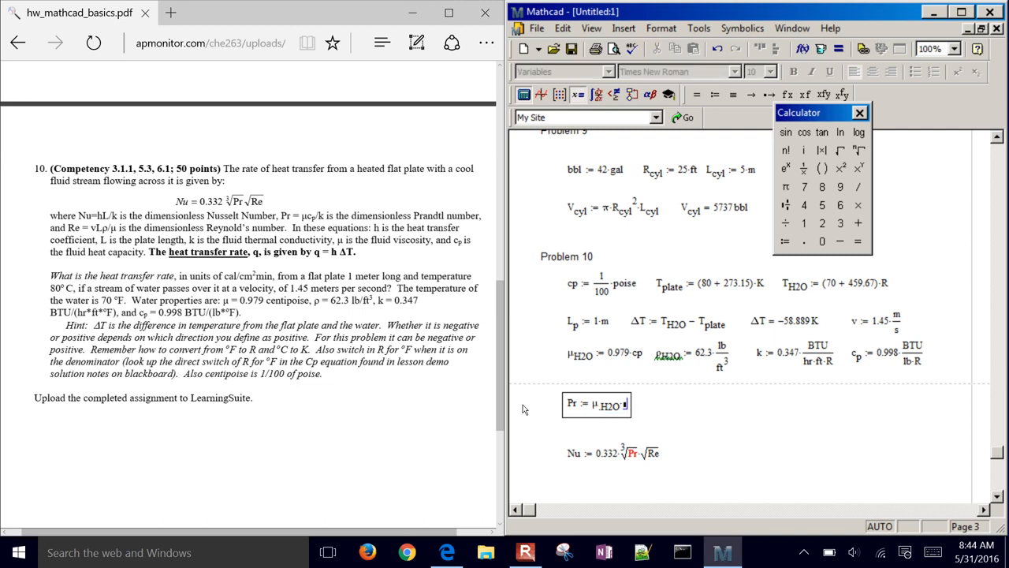
text(c.p)
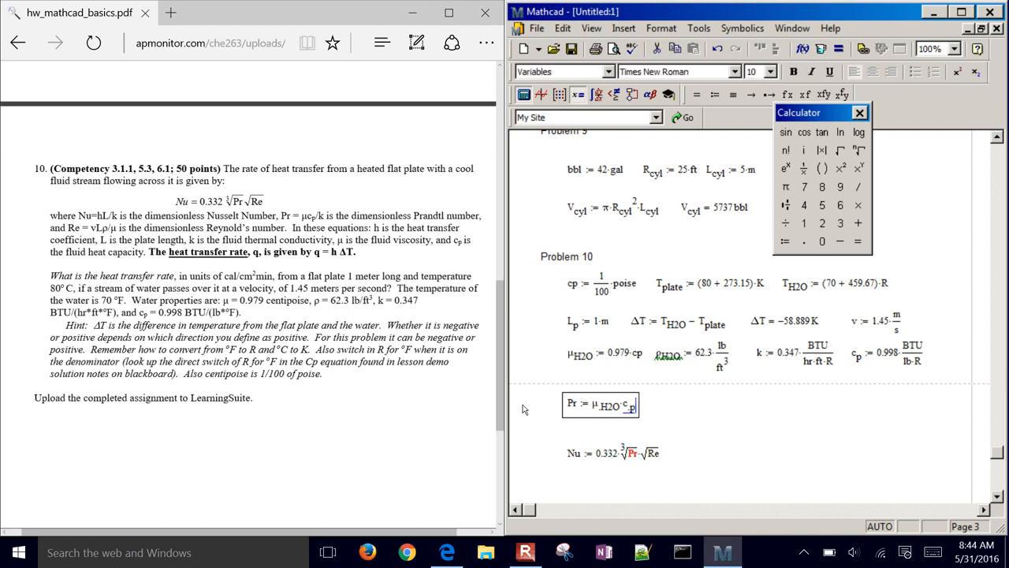
key(space)
text(/k)
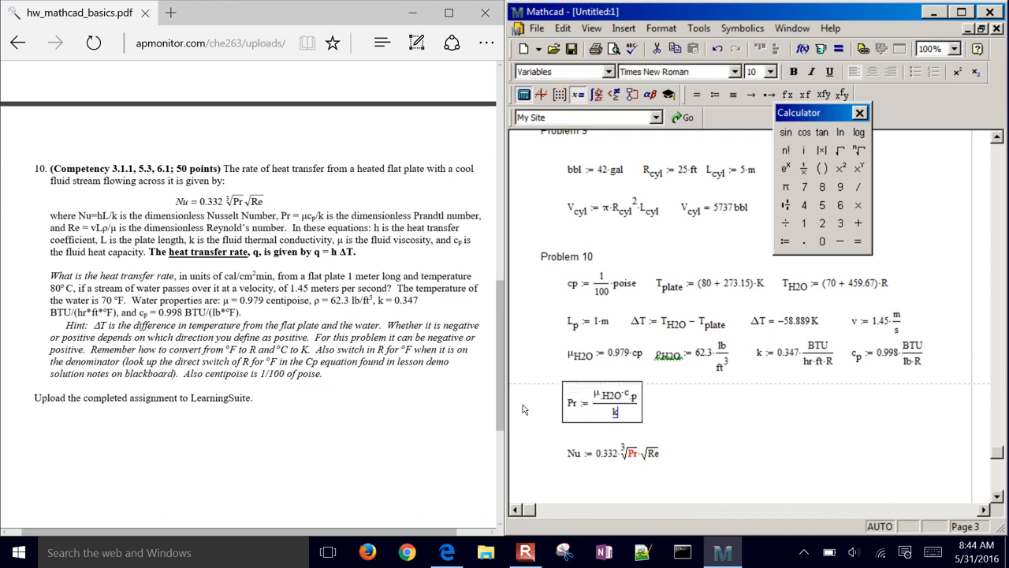
key(Right)
text(Pr=)
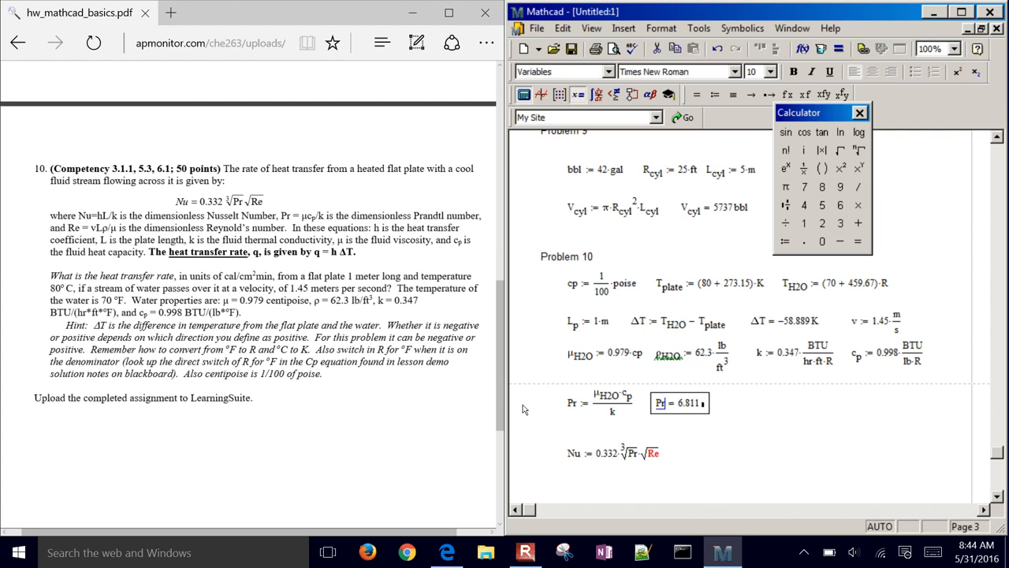
Step: Insert blank lines between the Pr and Nu definitions to make room for another equation
click(537, 437)
key(Return)
key(Return)
key(Return)
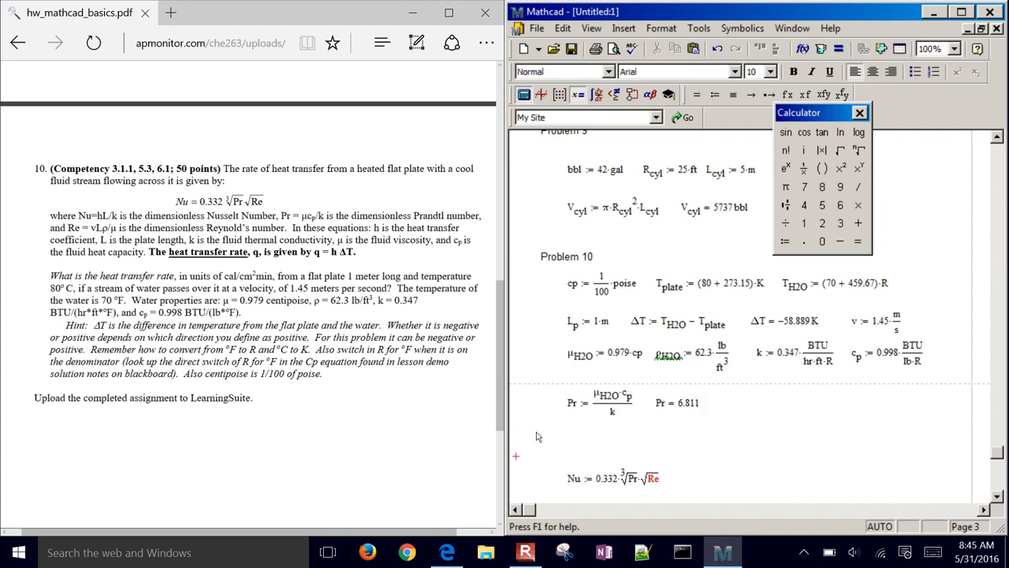
Step: Define the Reynolds number Re as ρ_H2O·L_p·v/μ_H2O between the Pr and Nu definitions
click(560, 437)
click(564, 446)
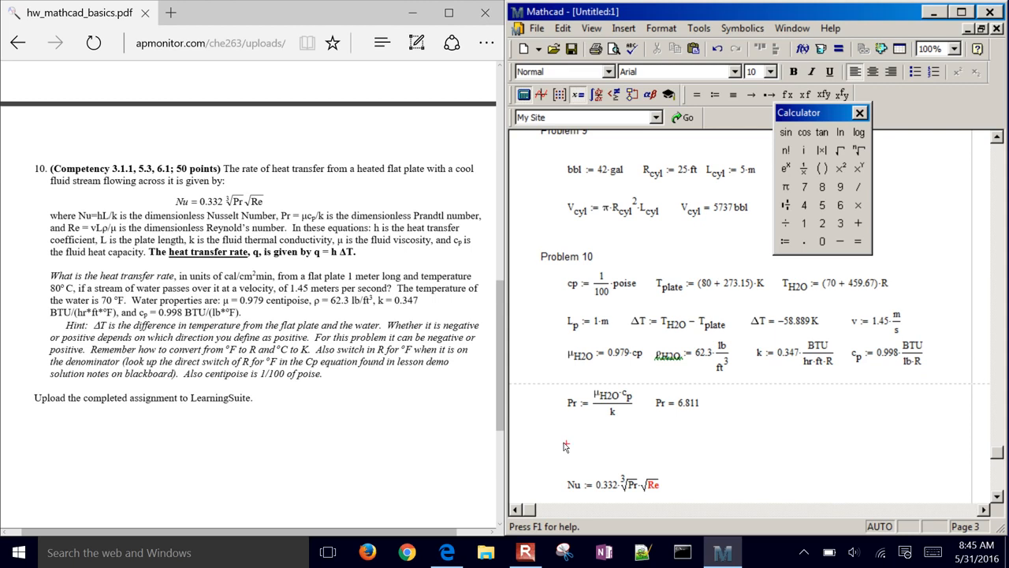
text(Re:)
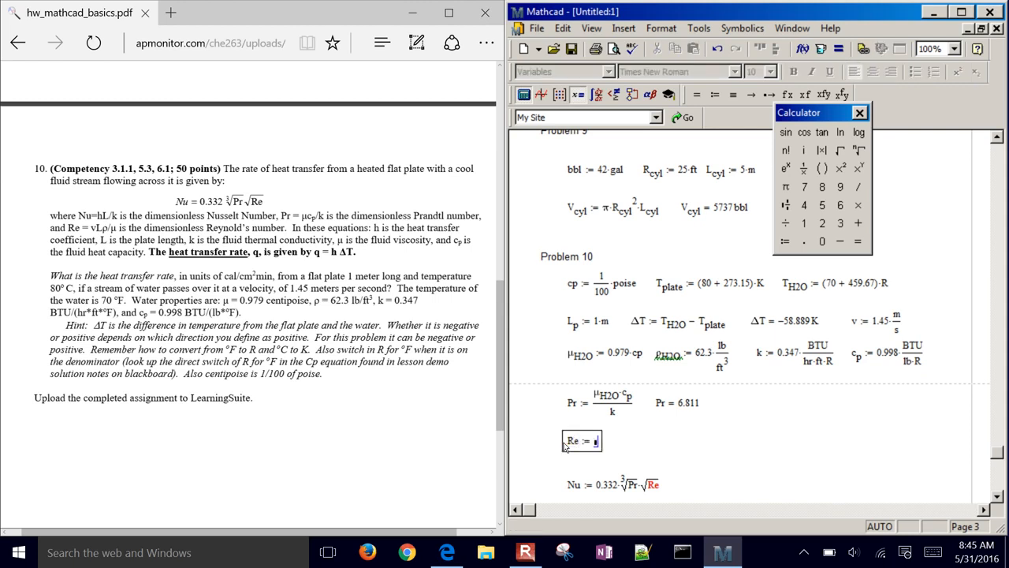
text(r)
key(ctrl+g)
text(.H2O)
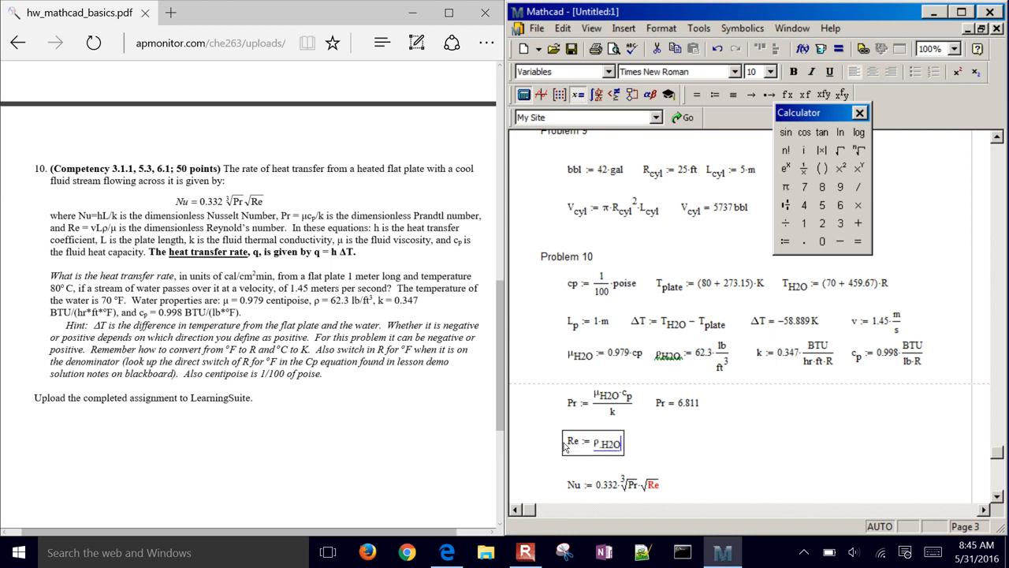
text(*L.p*v)
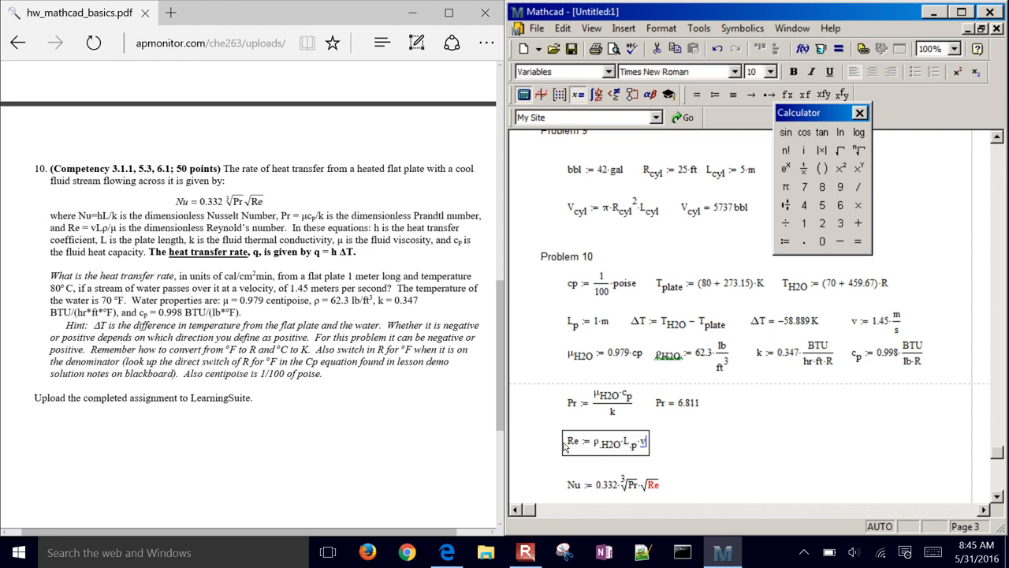
key(space)
key(space)
key(slash)
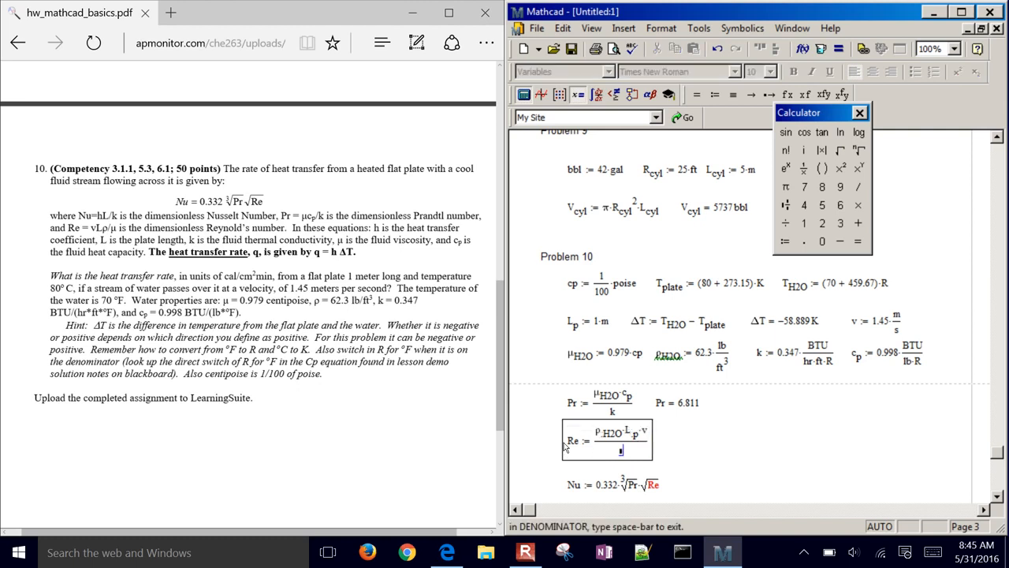
text(m)
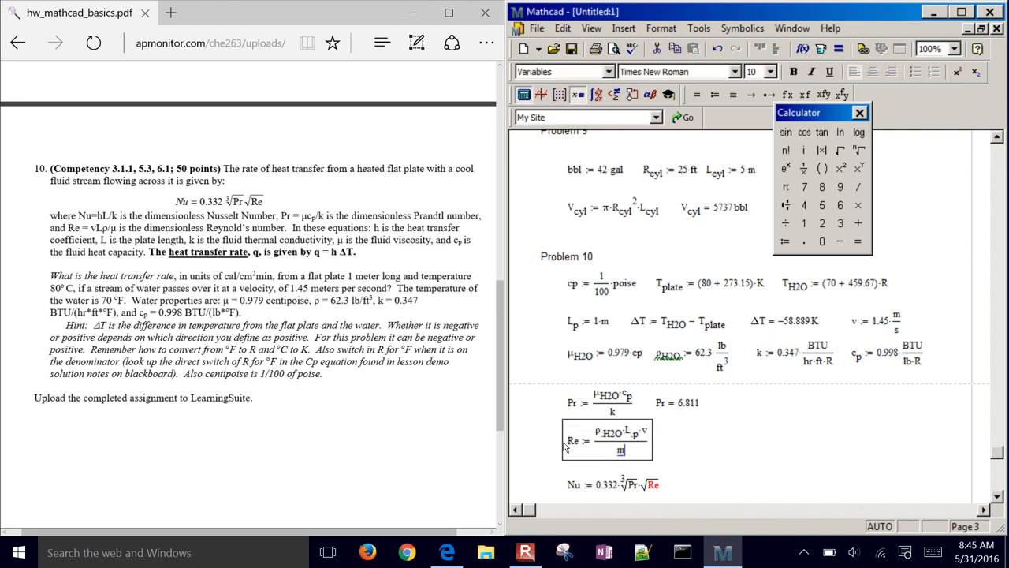
key(ctrl+g)
text(.H2O)
key(Return)
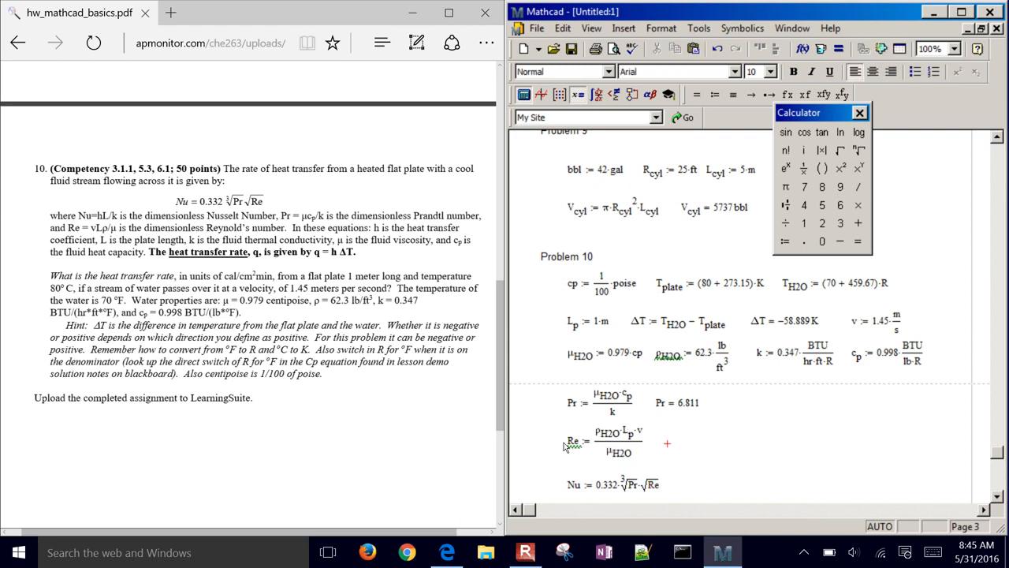
Step: Evaluate Re and Nu, each beside its own definition
text(Re=)
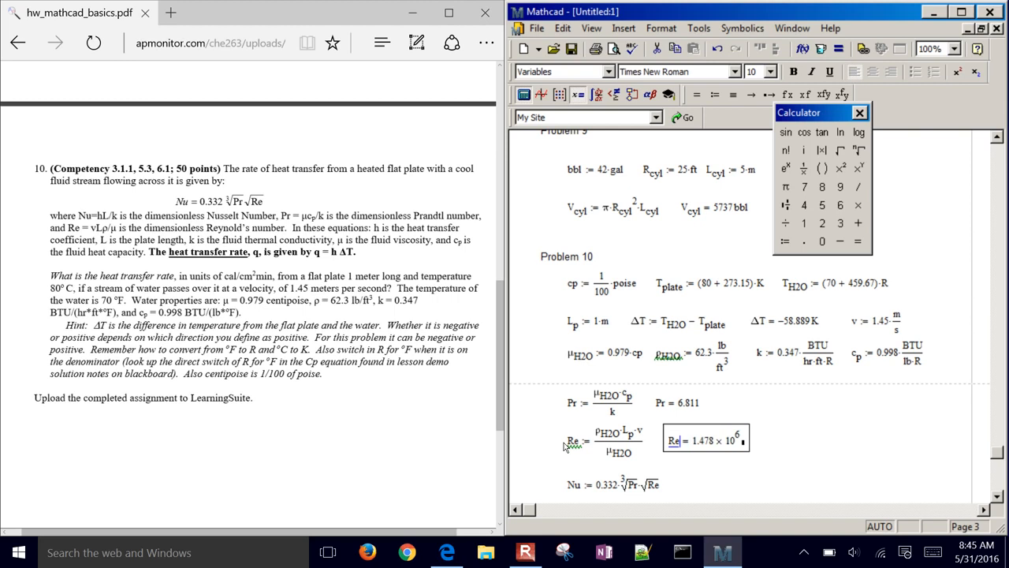
click(826, 421)
click(711, 475)
click(694, 490)
text(Nu=)
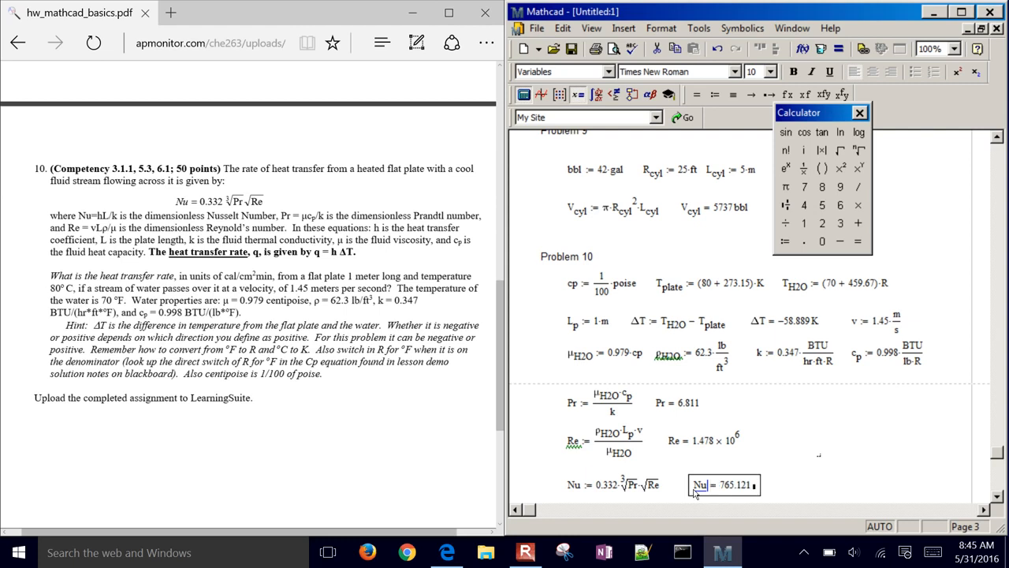
Step: Close the calculator palette and define the heat transfer coefficient h as Nu·k/L_p below the Nu definition
click(996, 495)
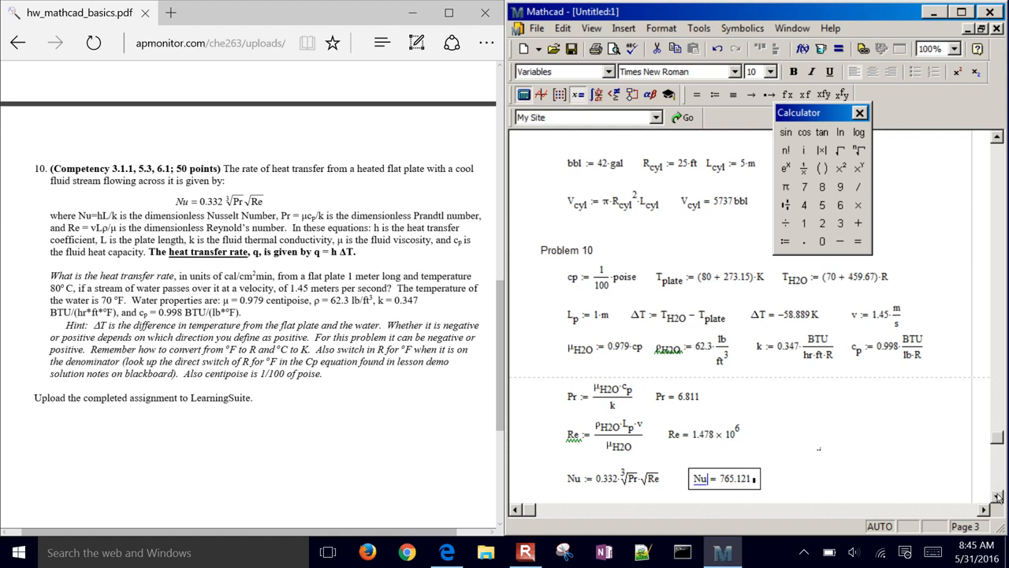
click(997, 495)
click(997, 495)
click(997, 495)
click(997, 496)
click(997, 495)
click(996, 495)
click(997, 496)
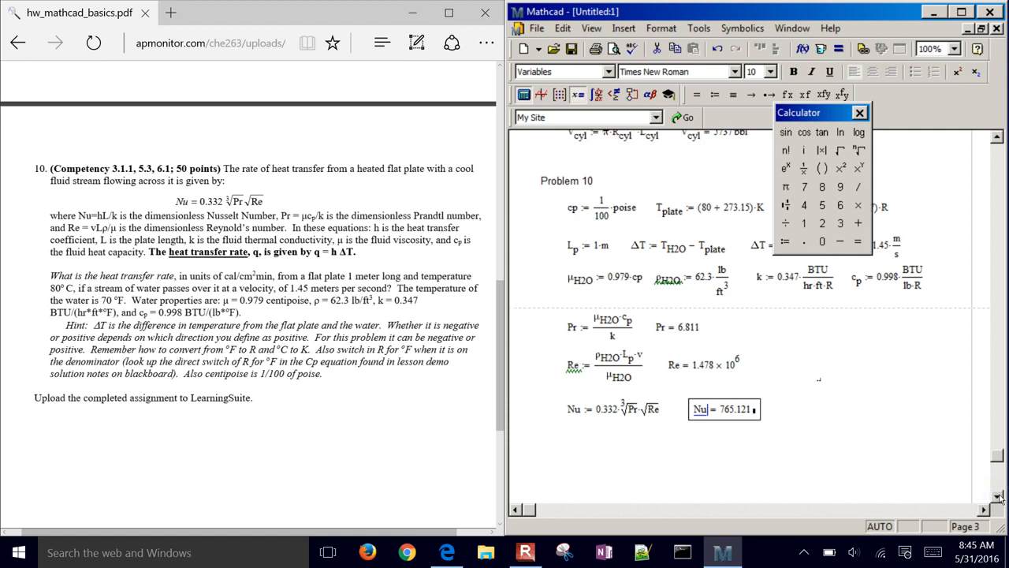
click(859, 112)
click(565, 457)
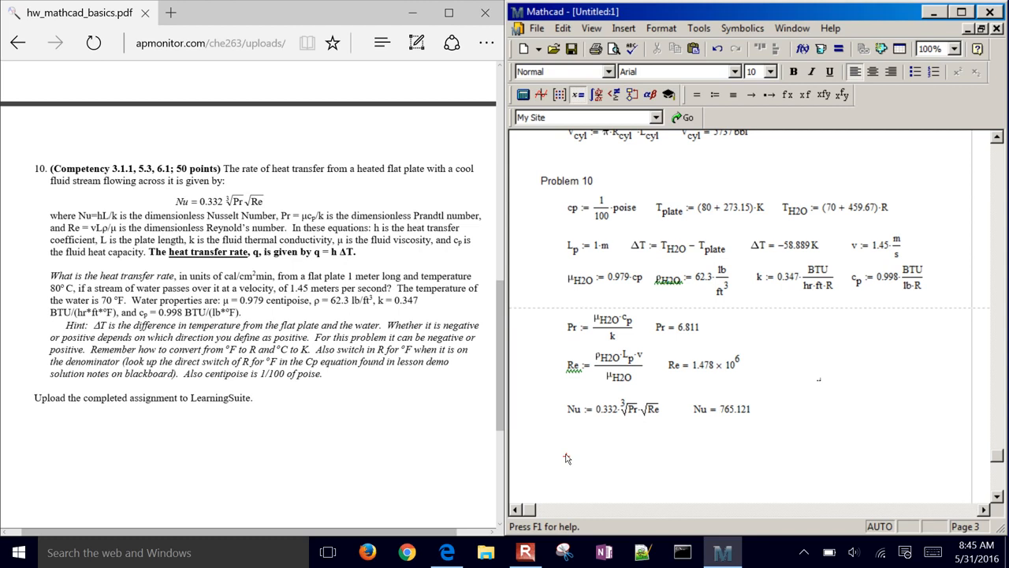
text(h)
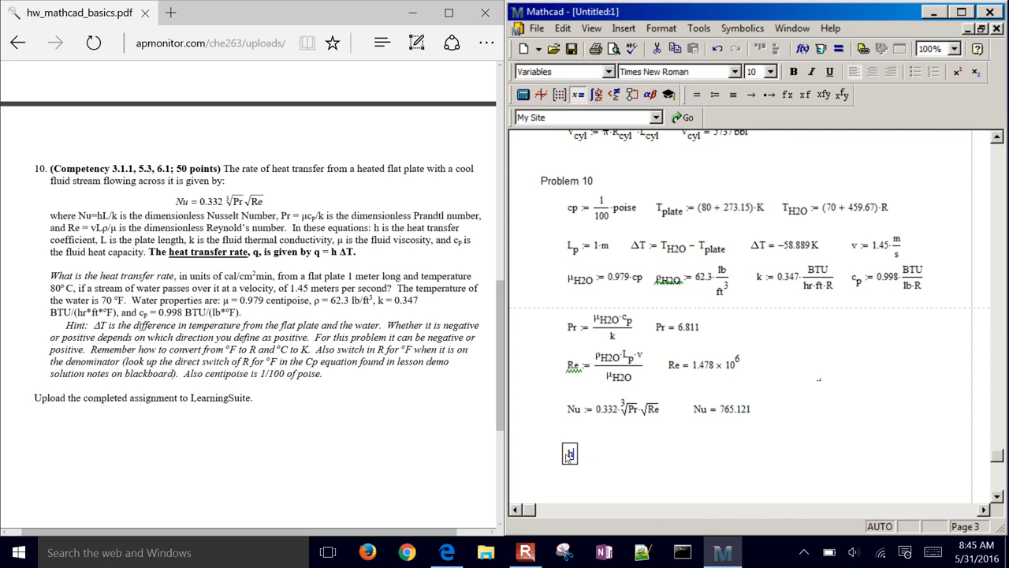
text(:Nu*k/)
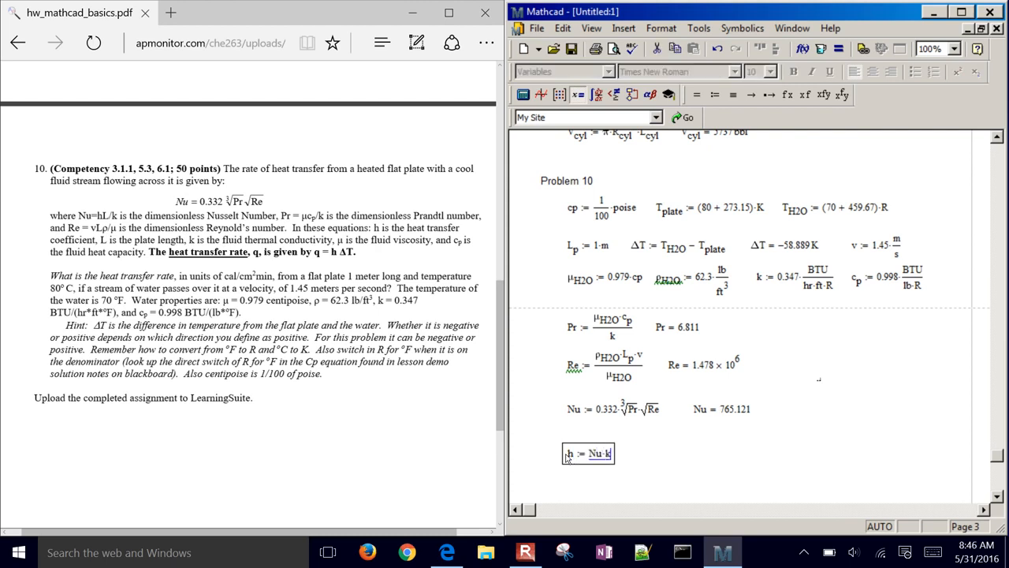
text(L/)
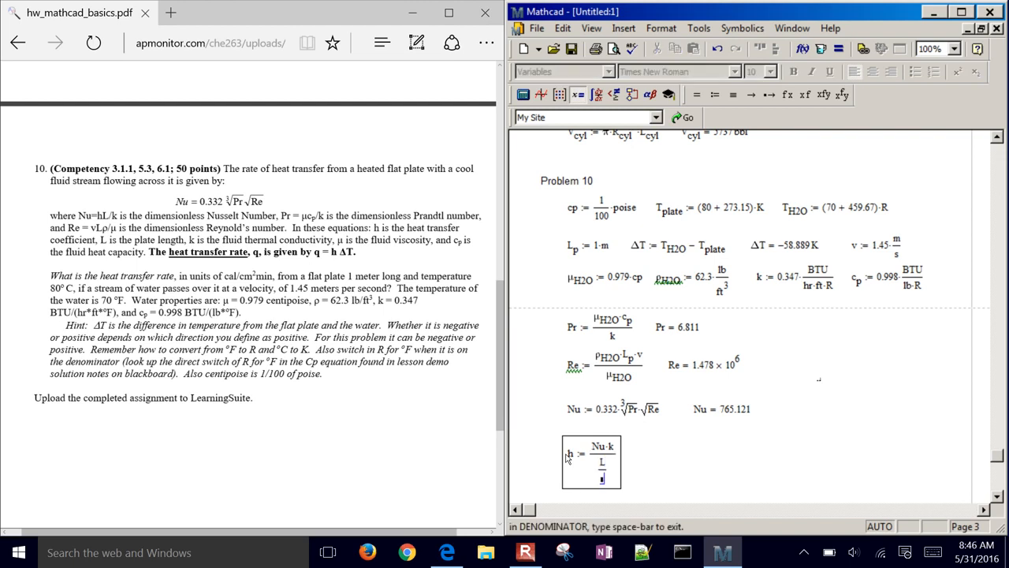
key(BackSpace)
text(.p)
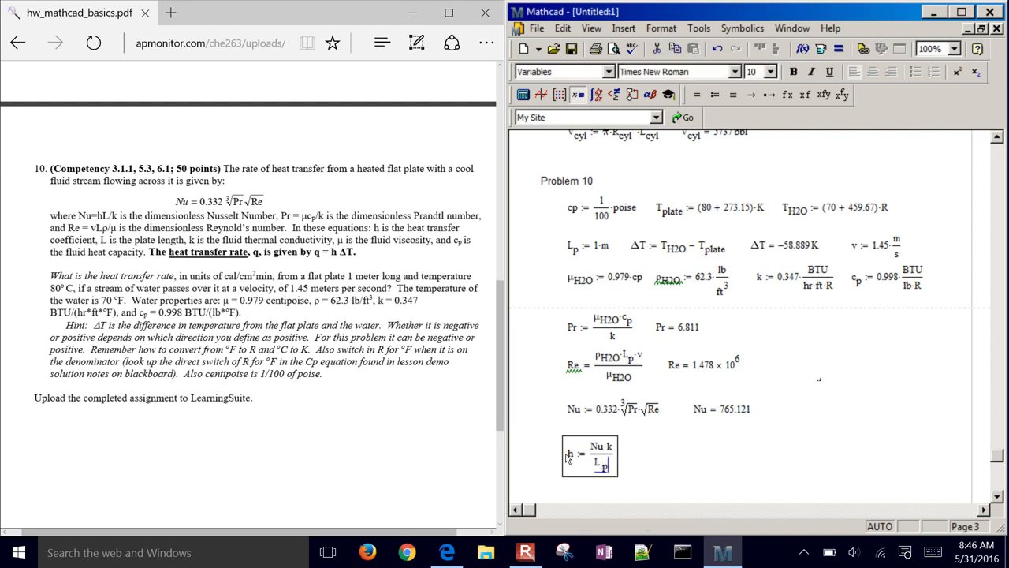
key(Return)
Step: Evaluate h beside its definition and express the result in W/(m²·K)
key(Right)
key(Right)
text(h=)
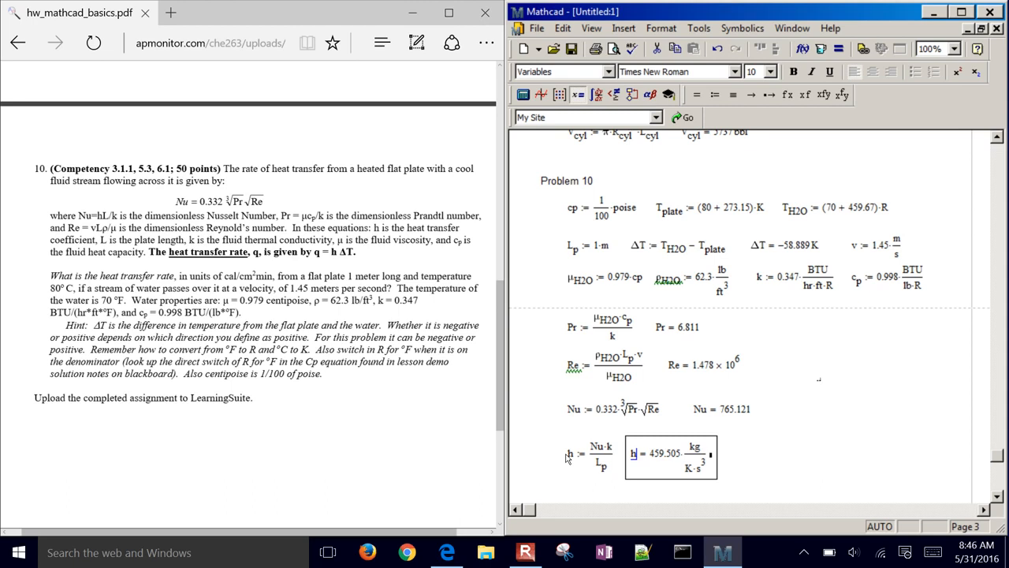
click(712, 451)
click(692, 463)
click(713, 454)
click(699, 455)
text(^3)
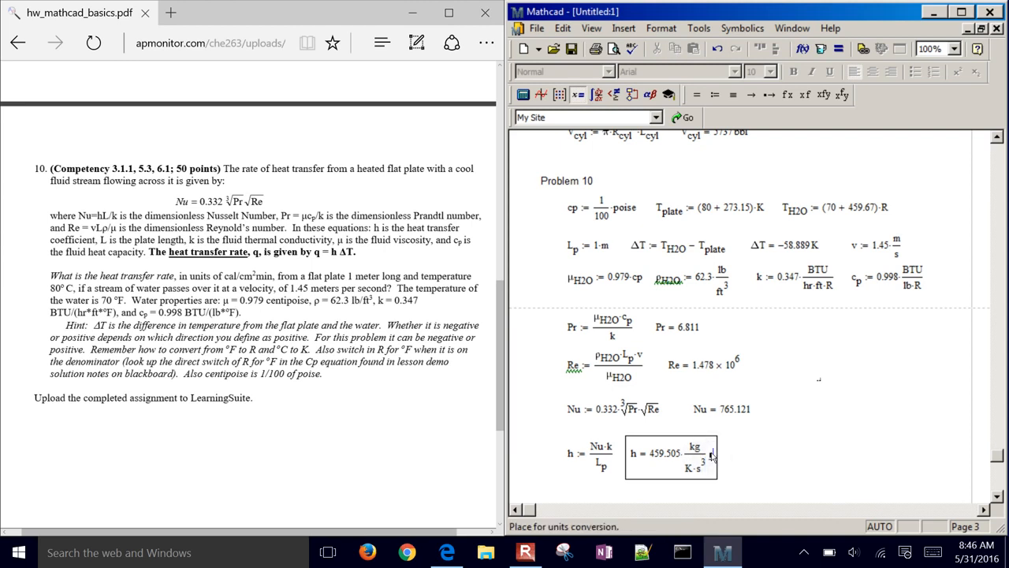
text(W/m^2)
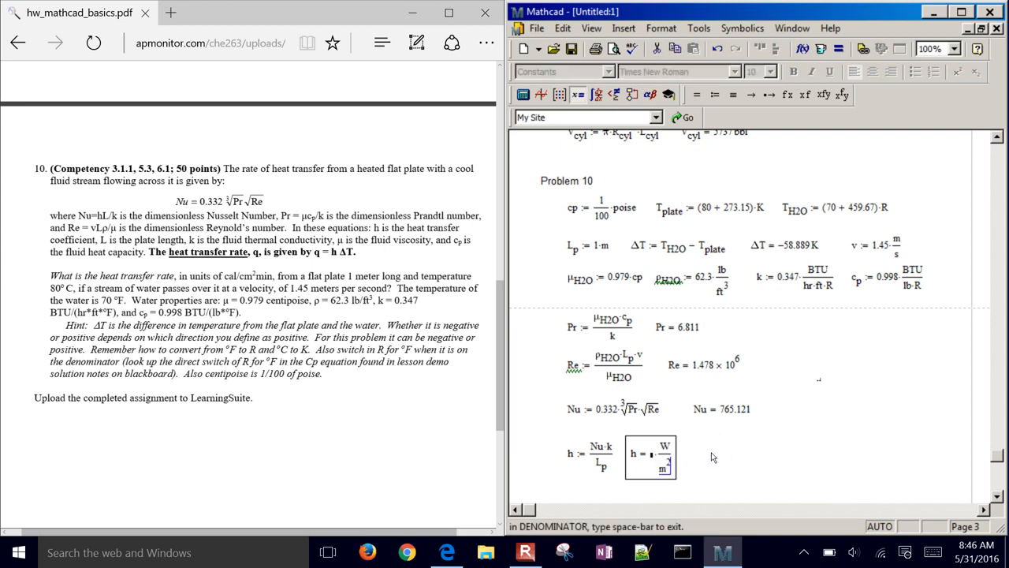
key(Return)
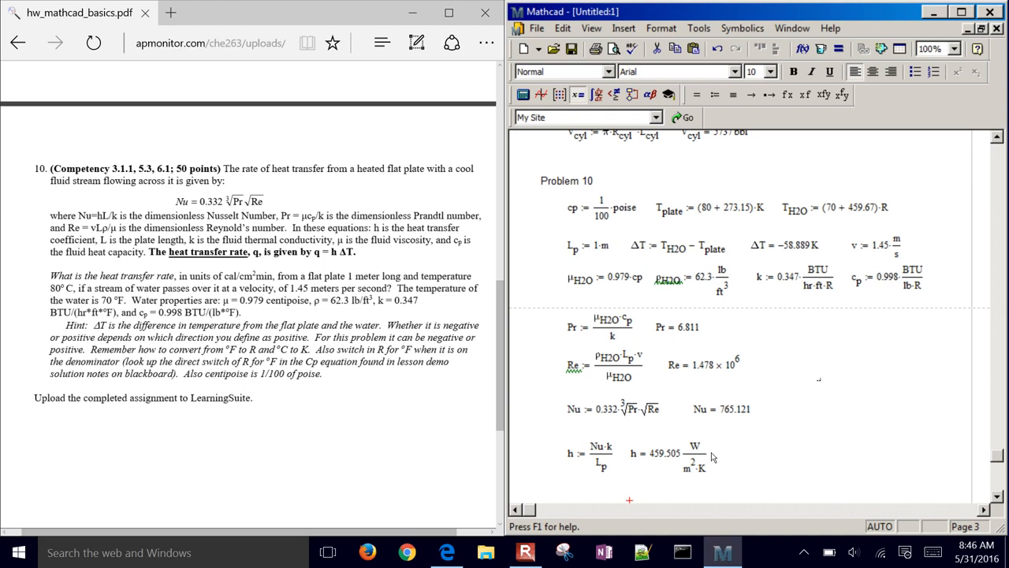
Step: Define the heat transfer rate q as h·ΔT beside the evaluated heat transfer coefficient
click(738, 456)
text(q)
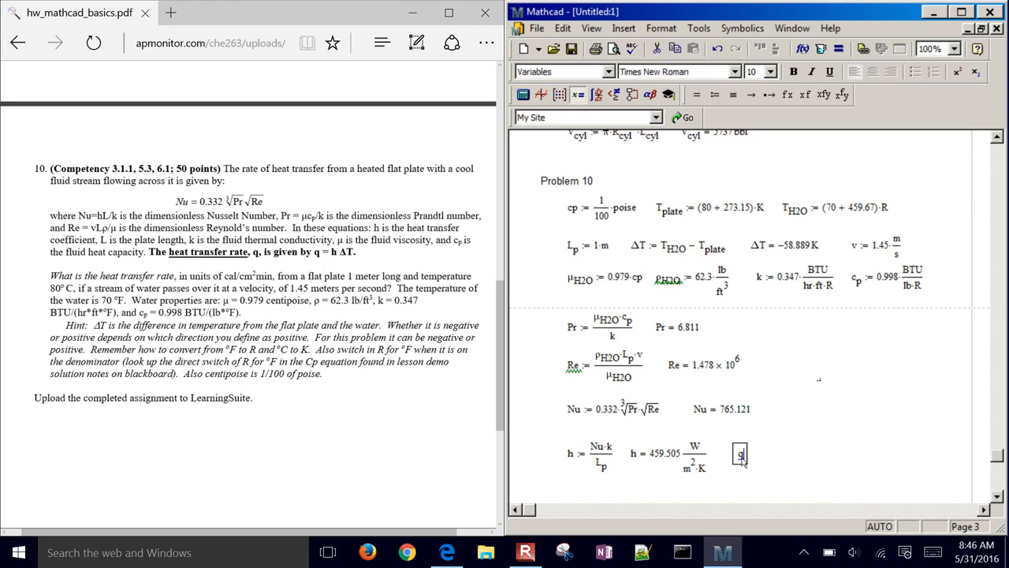
text(:h)
text(*D)
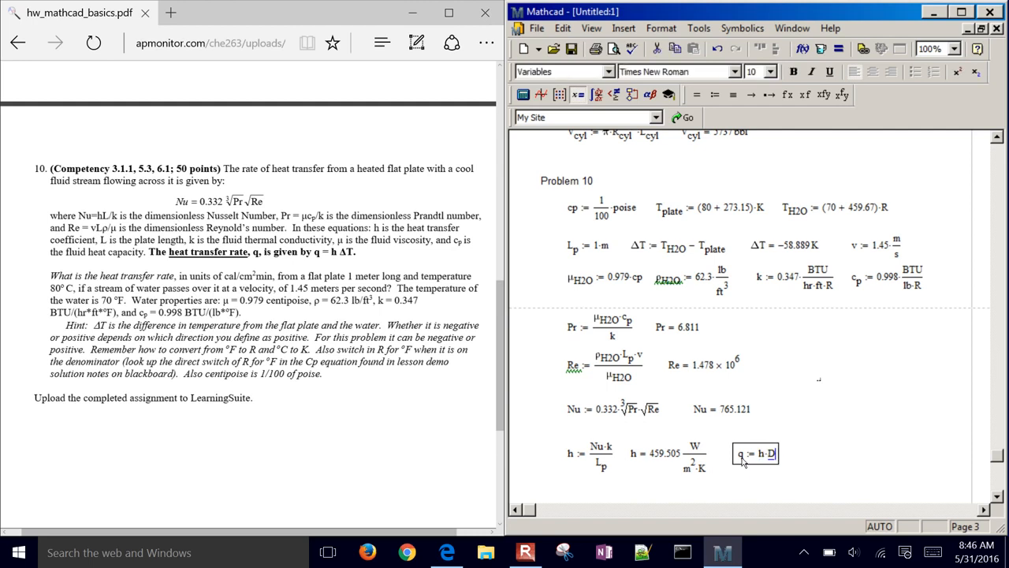
key(ctrl+g)
text(T)
Step: Evaluate q beside its definition and express the result in cal/(cm²·min)
key(Right)
key(Right)
key(Right)
text(q=)
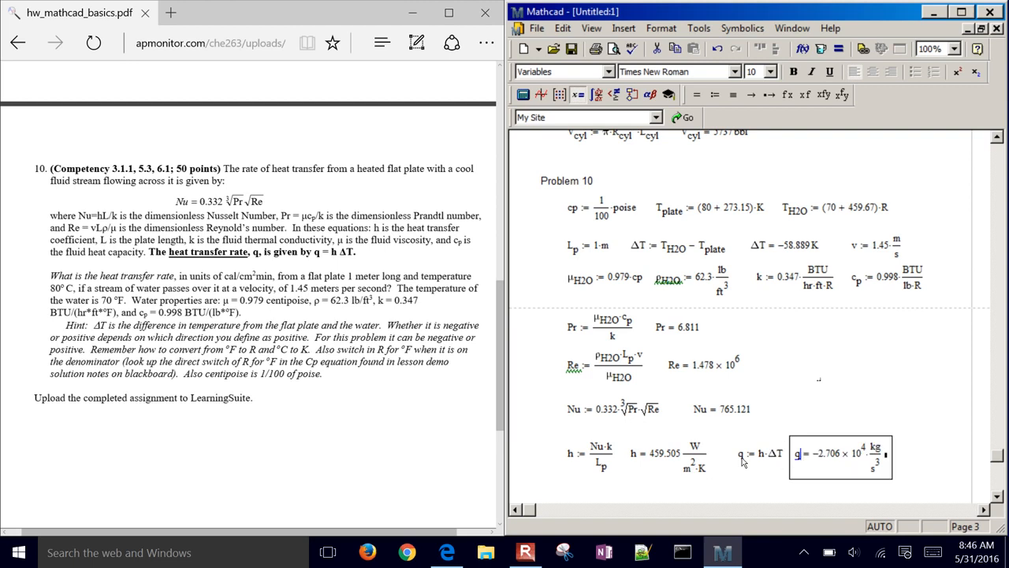
click(889, 460)
click(888, 459)
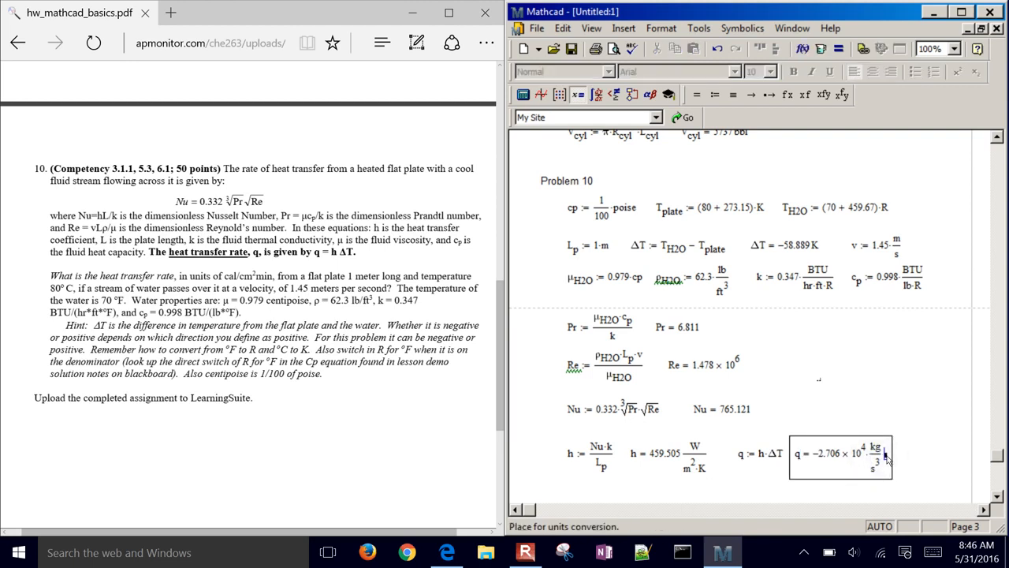
text(cal)
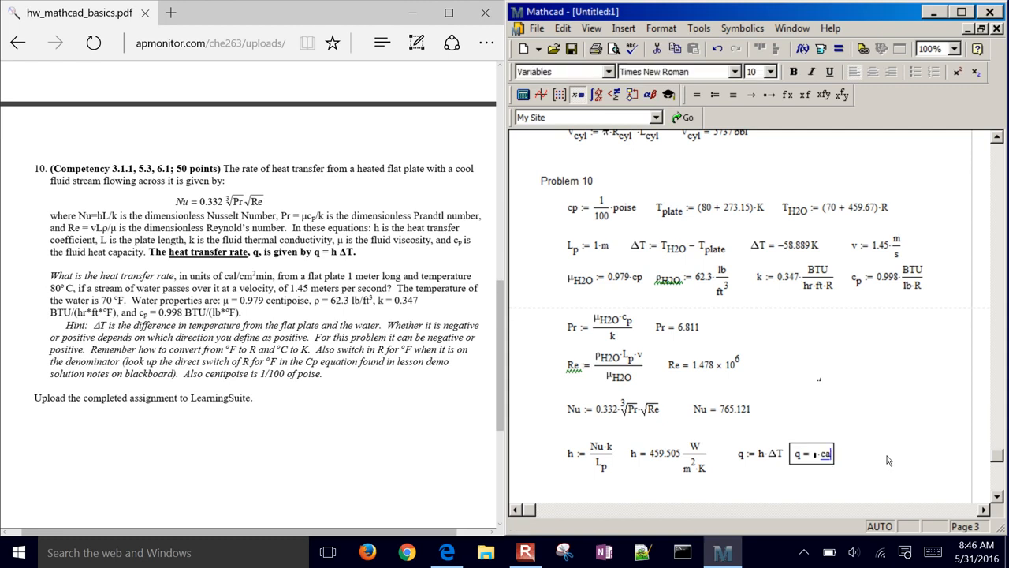
text(/cm^2)
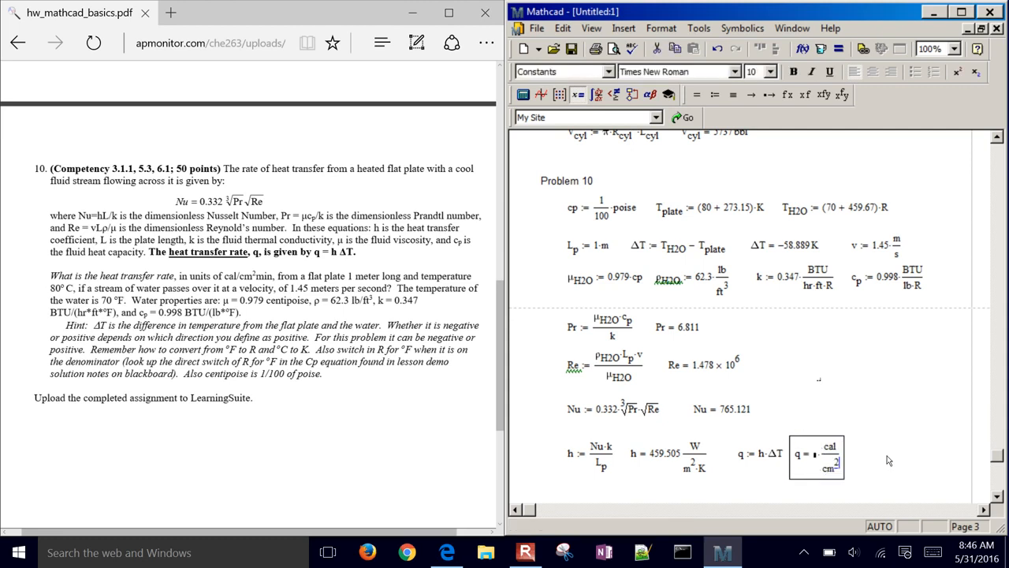
key(space)
text(*min)
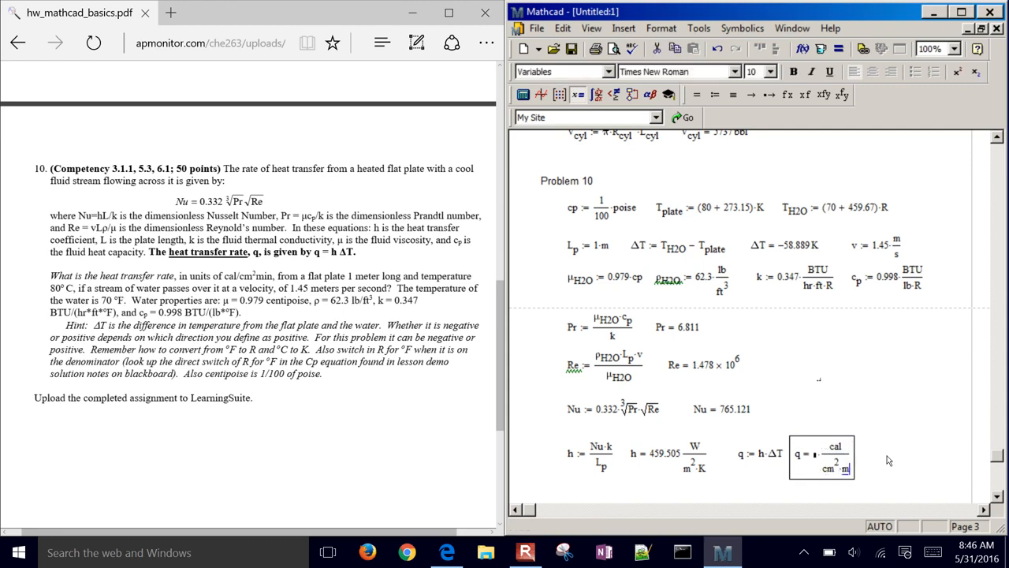
key(Return)
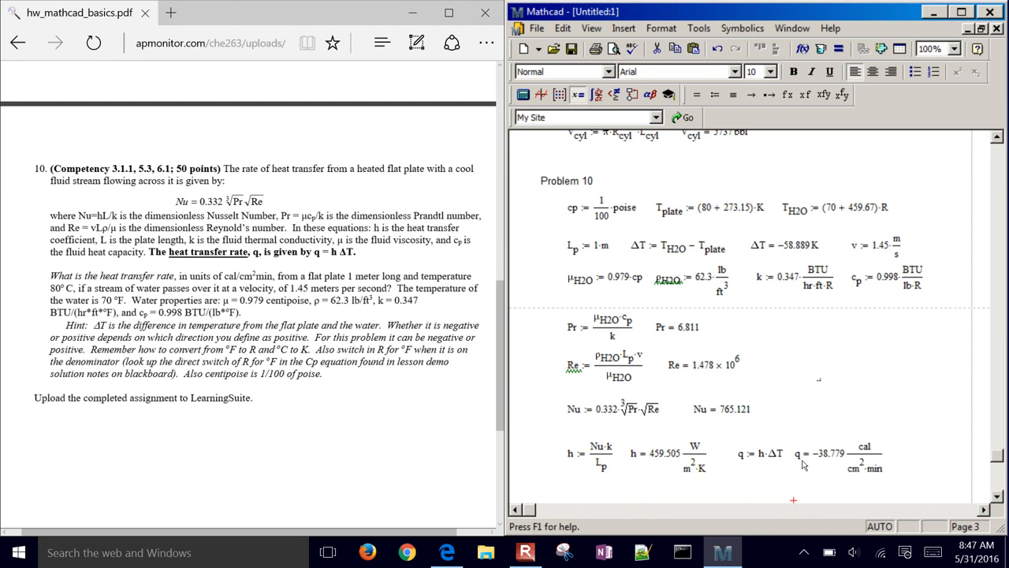
click(537, 29)
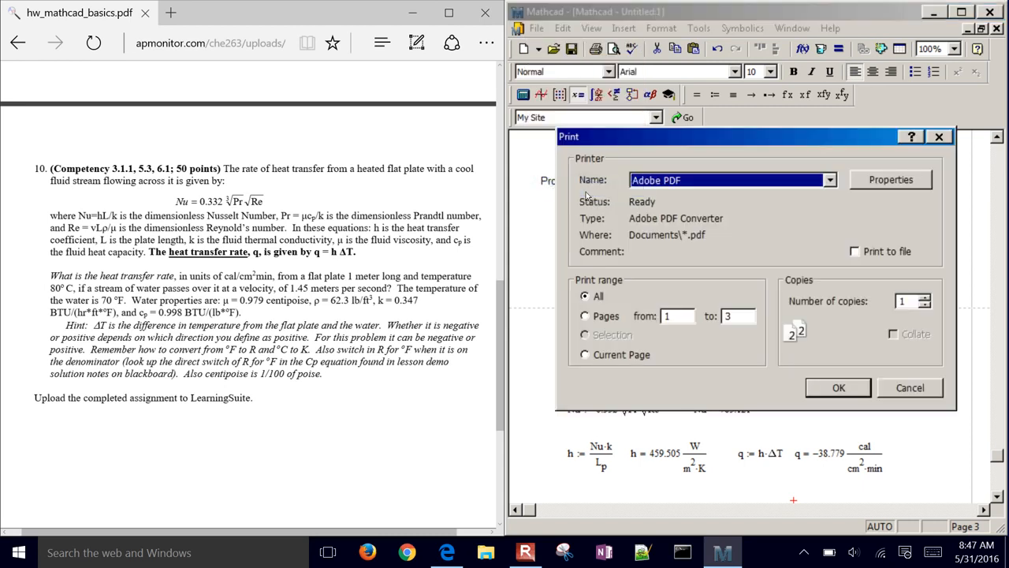
click(710, 180)
click(715, 225)
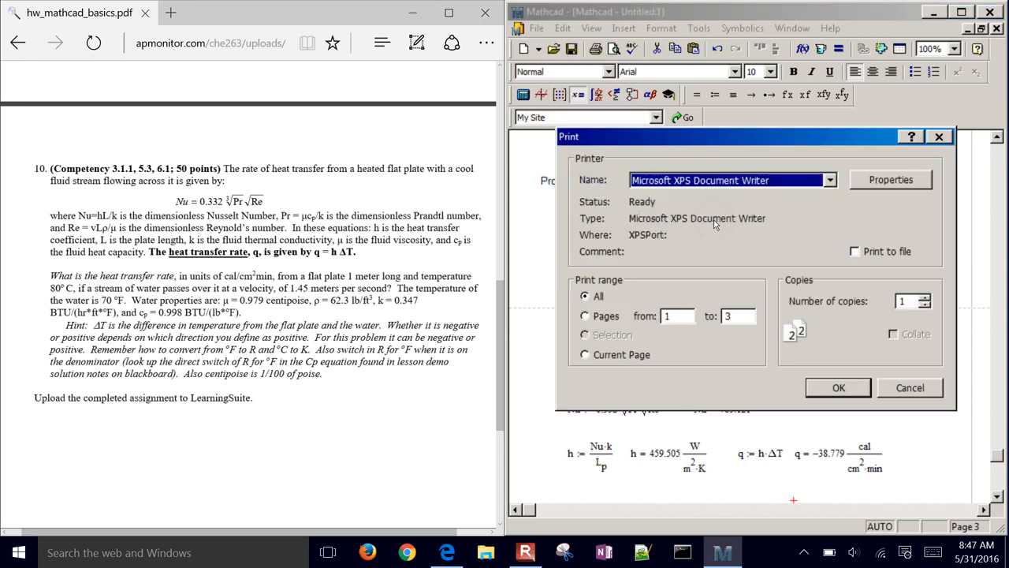
click(723, 182)
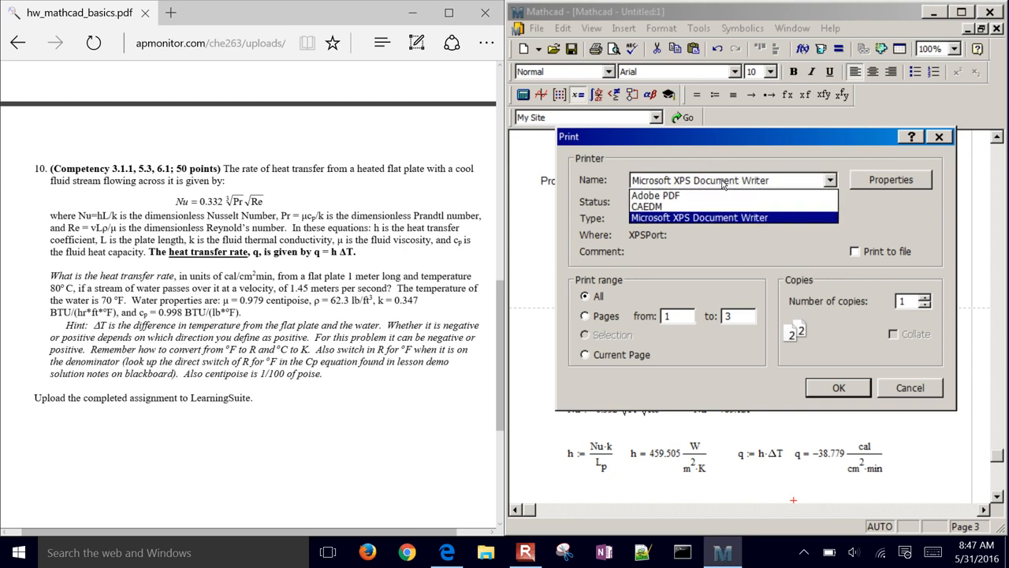
click(716, 217)
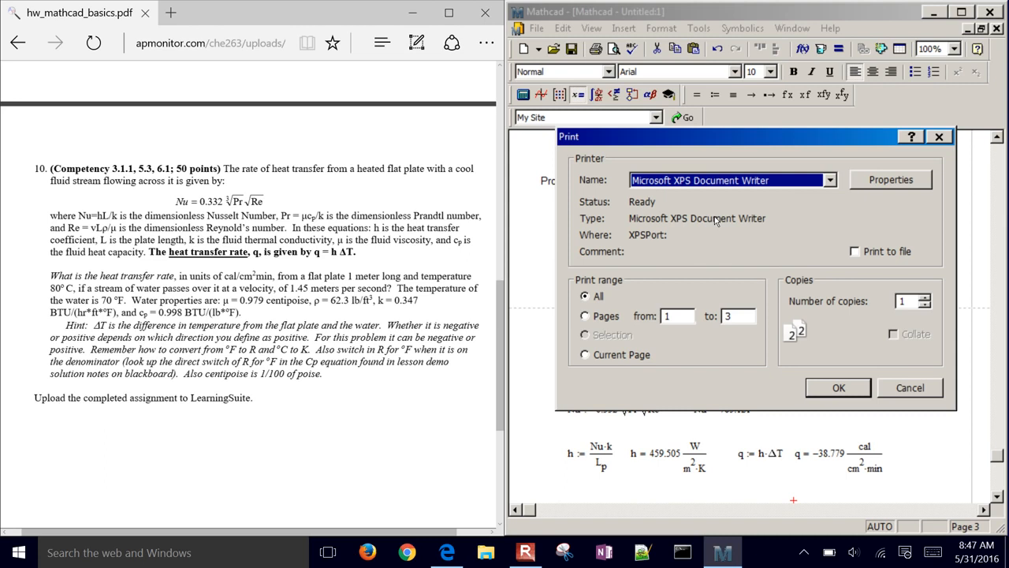
click(839, 387)
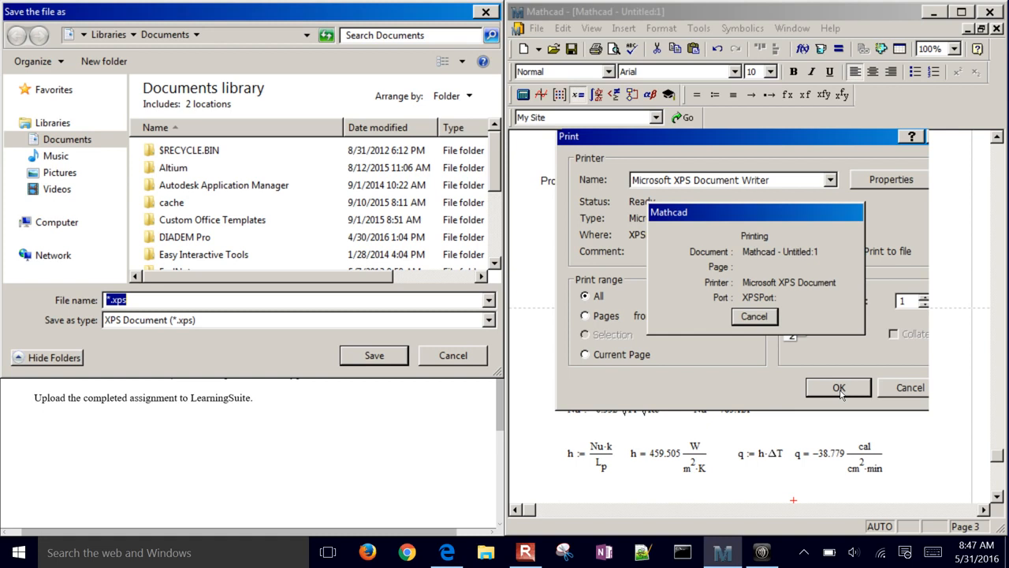
key(Escape)
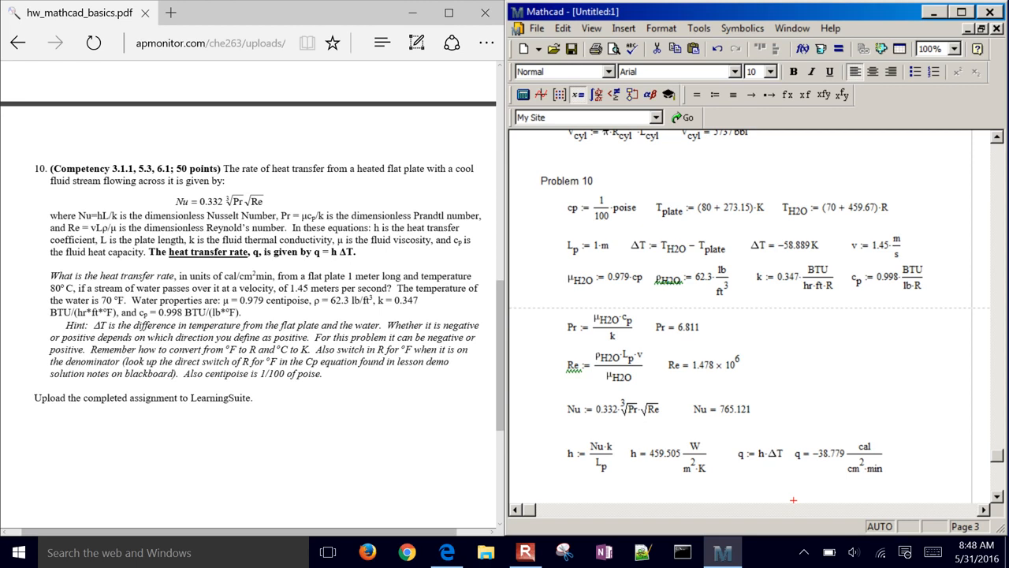
Step: Start saving the worksheet under a new name and browse to Local Disk (C: on SPRO), permitting all access to local files
click(536, 28)
click(563, 116)
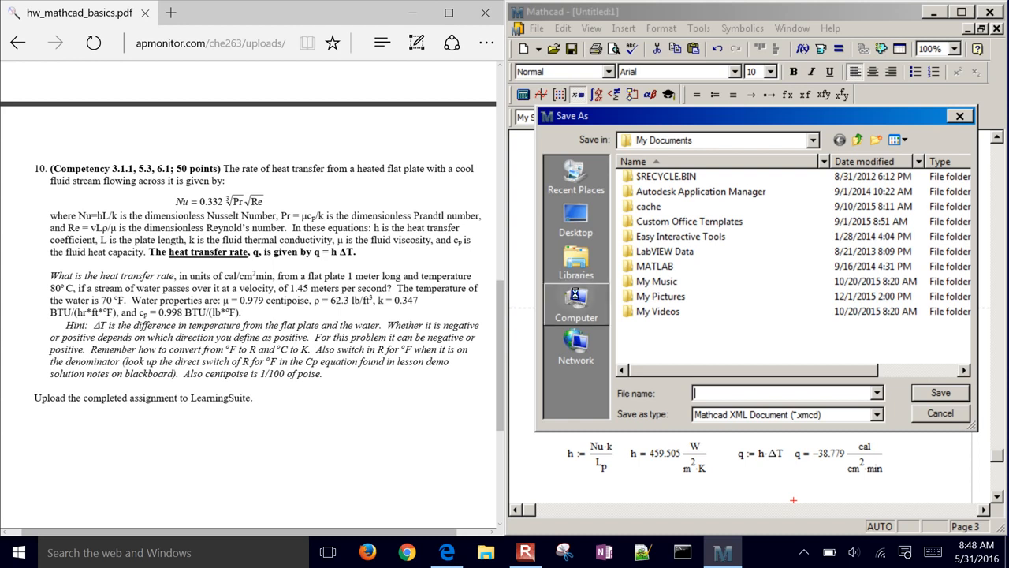
click(576, 298)
scroll(962, 351, down, 1)
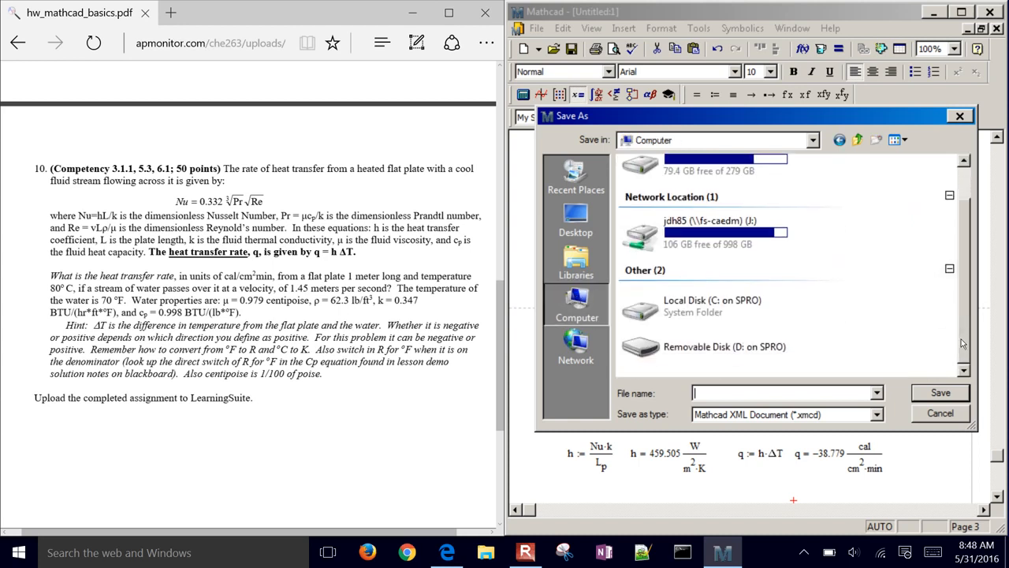
click(713, 312)
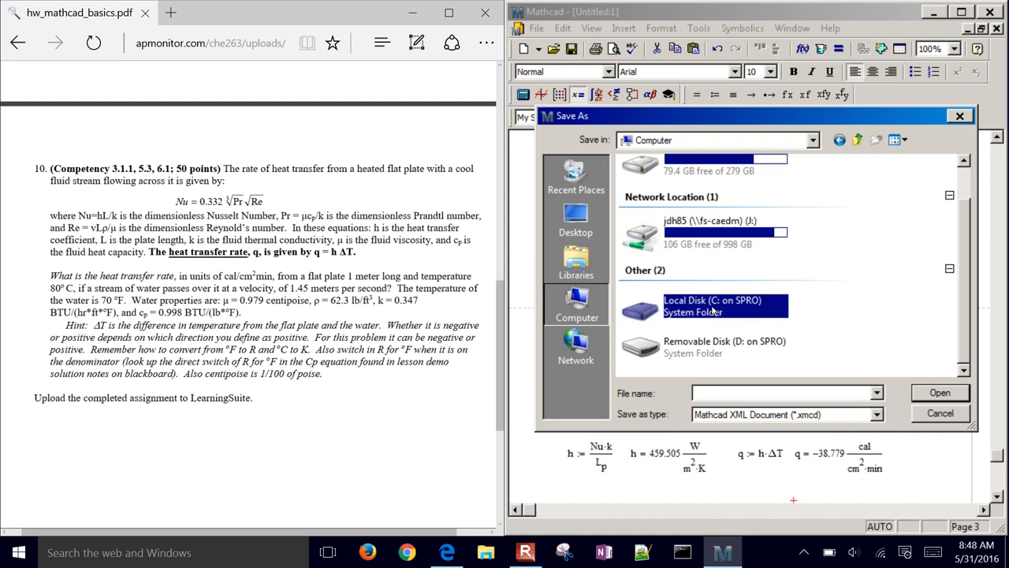
double_click(639, 314)
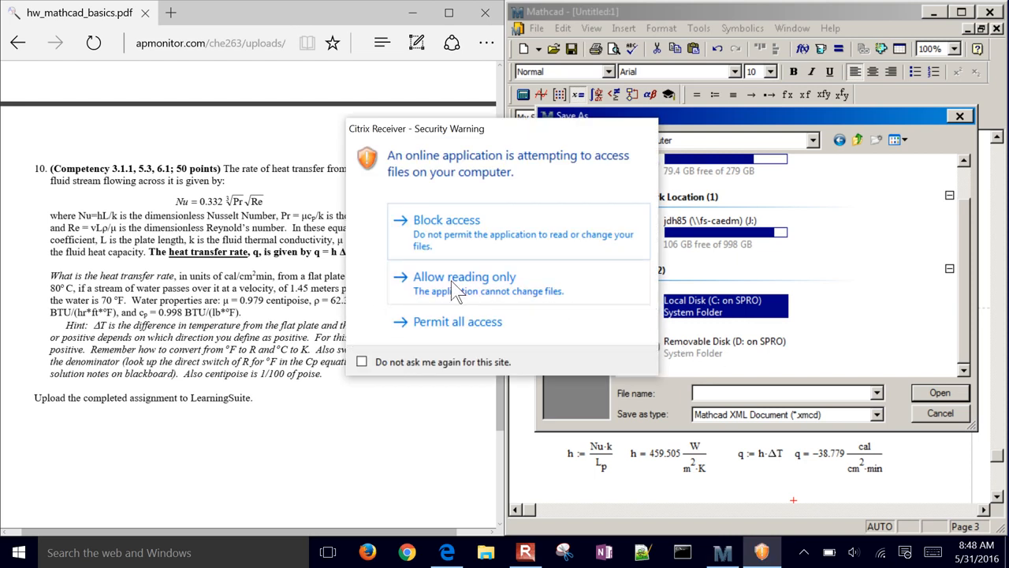
click(447, 323)
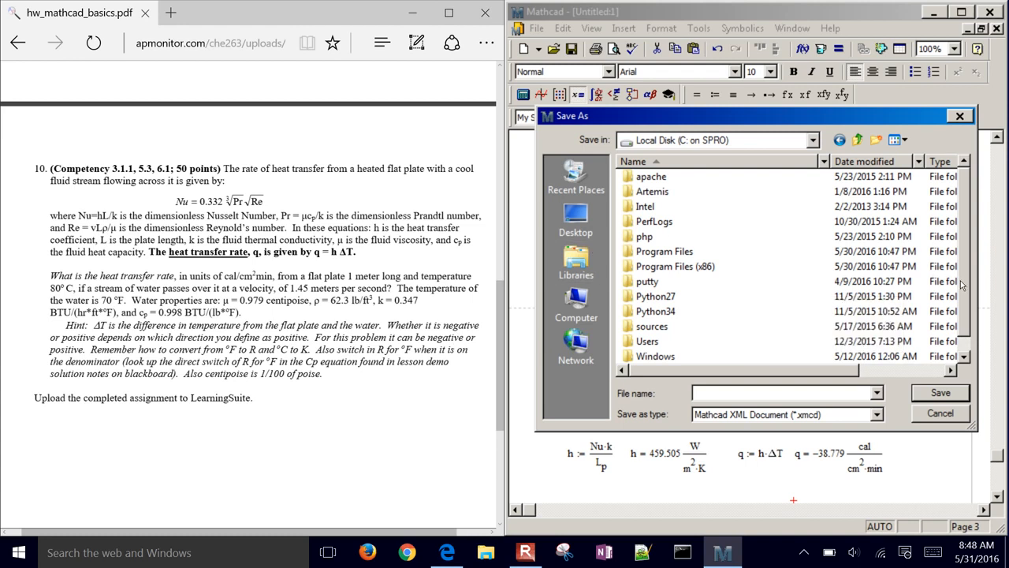
Step: Save the worksheet as hw18 in the Desktop folder of the personal user profile under Users
drag(962, 286, 962, 298)
click(648, 326)
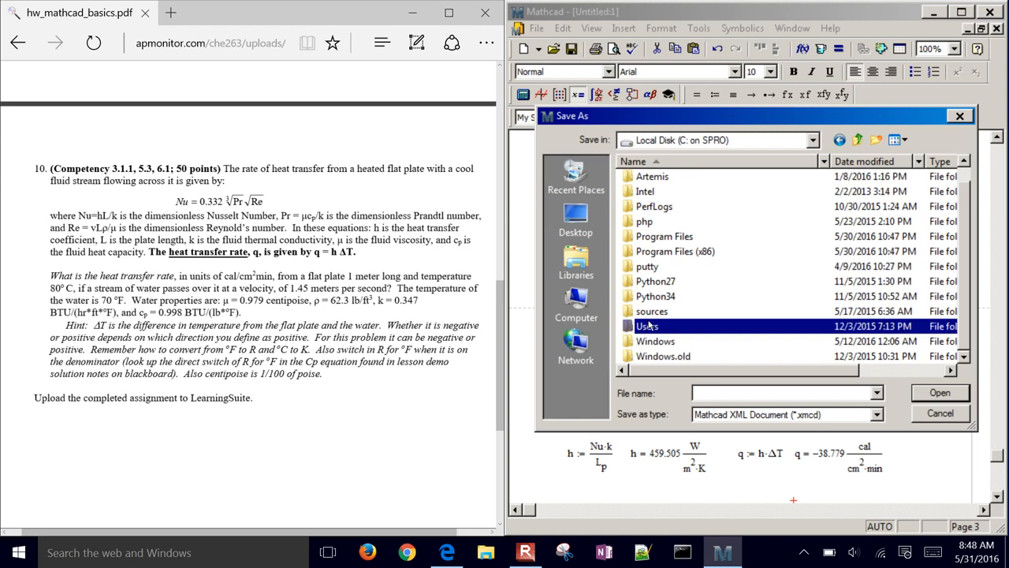
double_click(649, 326)
click(678, 196)
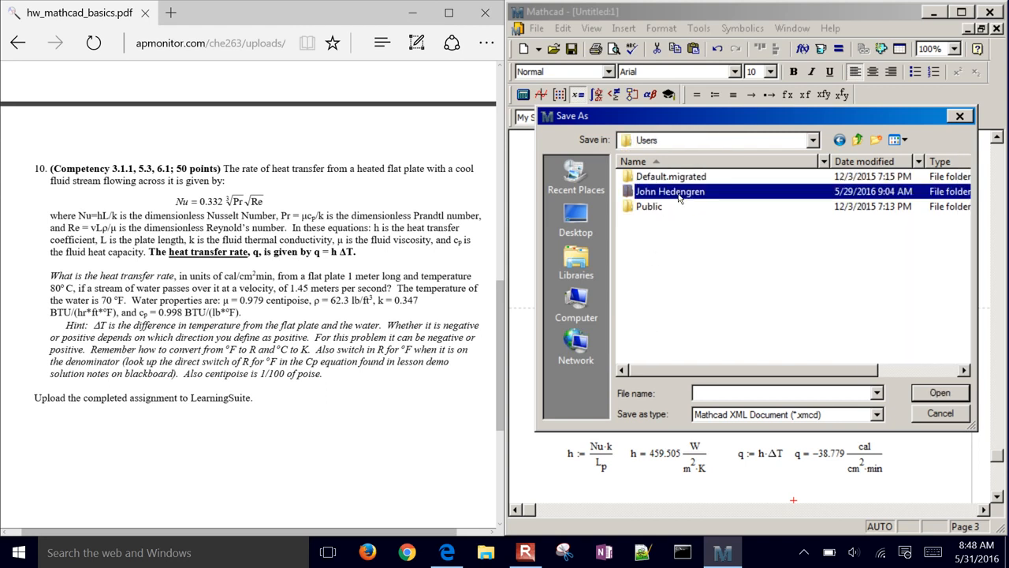
double_click(678, 197)
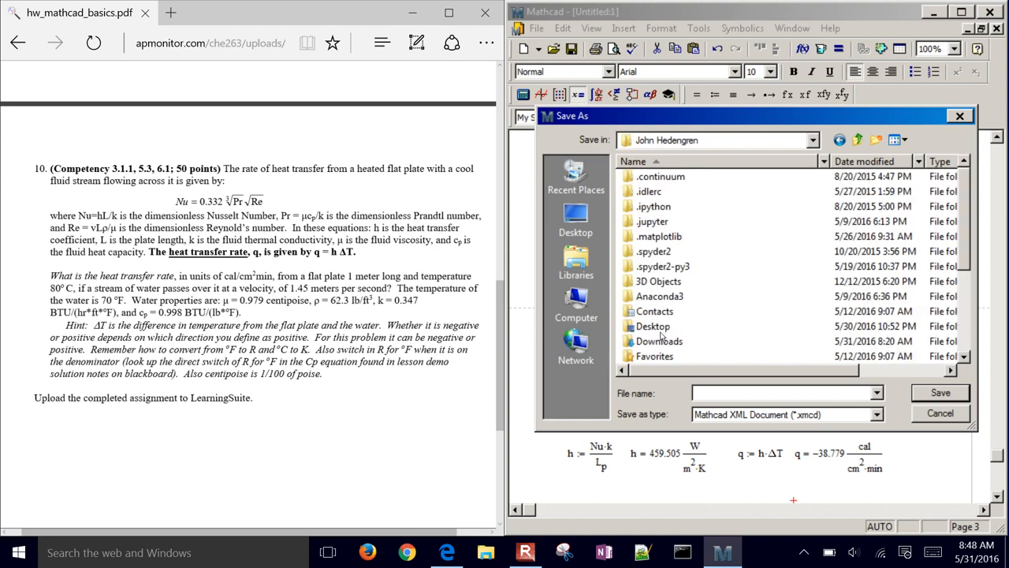
double_click(658, 328)
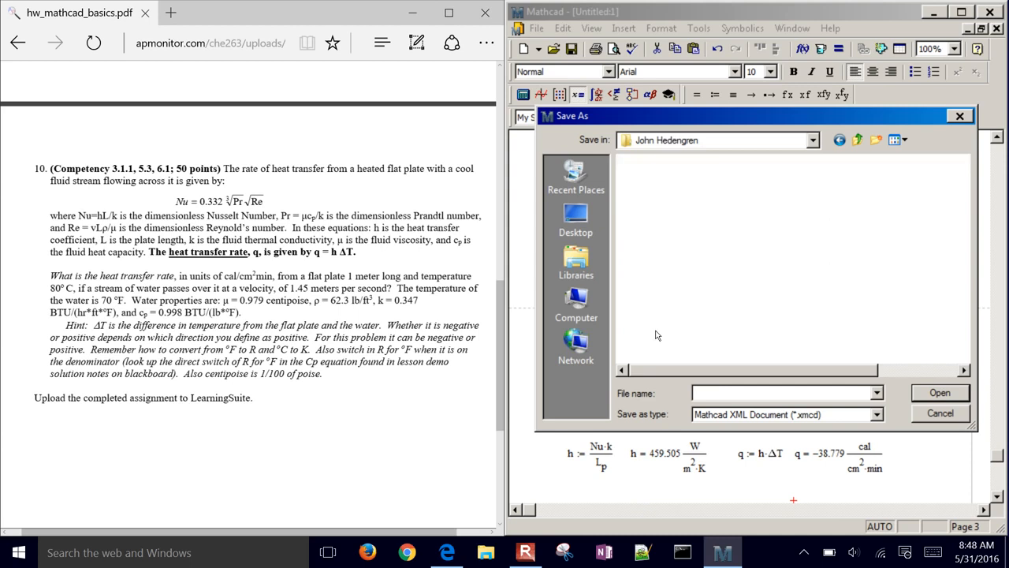
click(719, 392)
text(hw10)
key(Return)
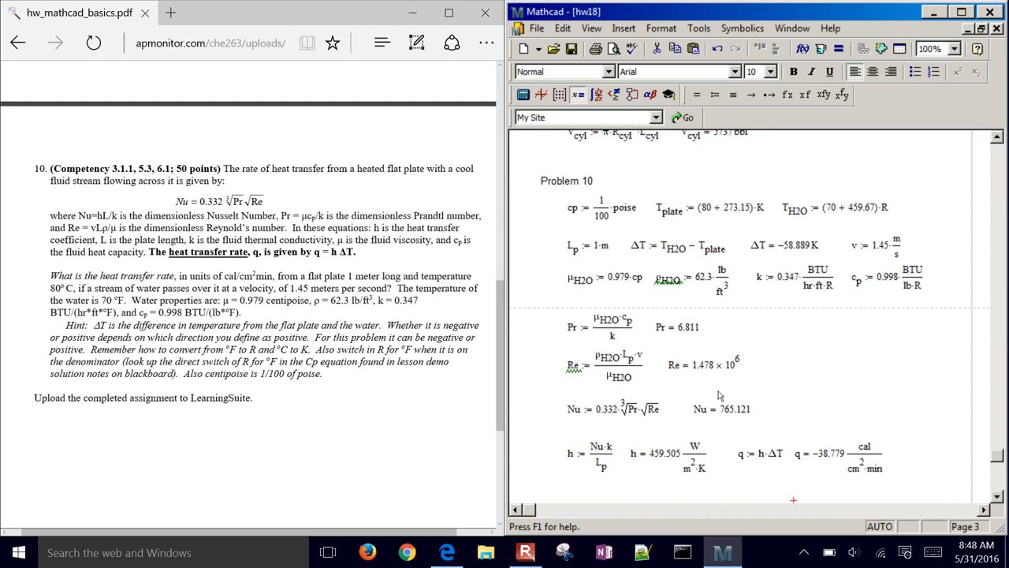
Step: Print all pages of the hw18 worksheet with the Microsoft XPS Document Writer
click(536, 29)
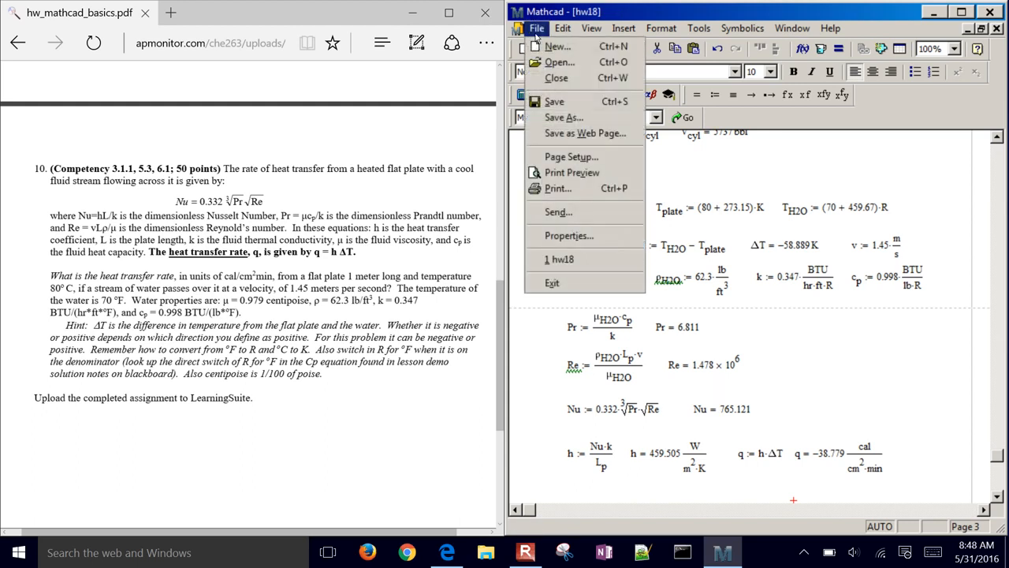
click(580, 189)
click(839, 389)
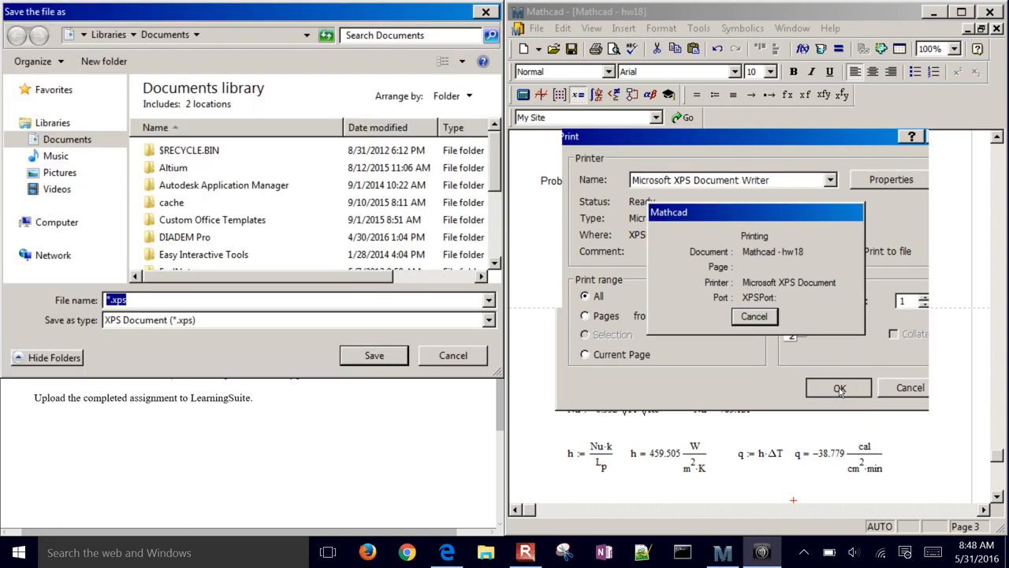
Step: Set the XPS output location to the personal profile's Desktop folder under Users on Local Disk (C: on SPRO)
click(60, 222)
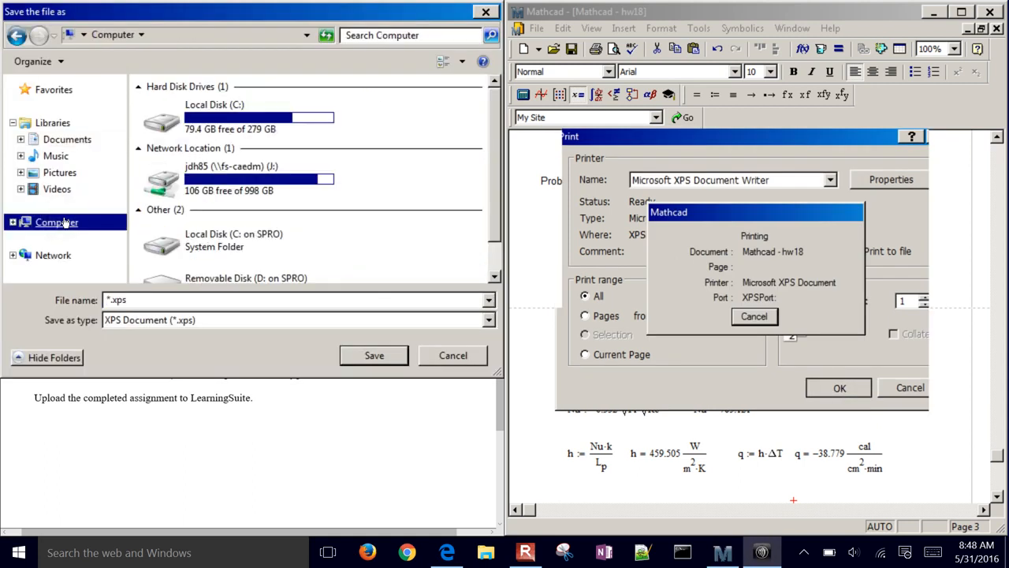
double_click(237, 240)
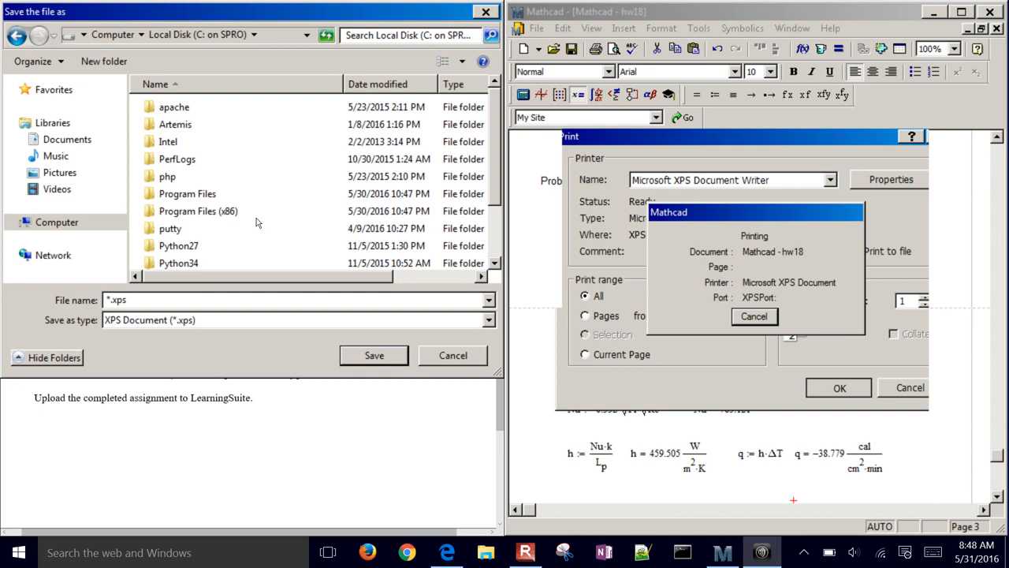
scroll(276, 146, down, 1)
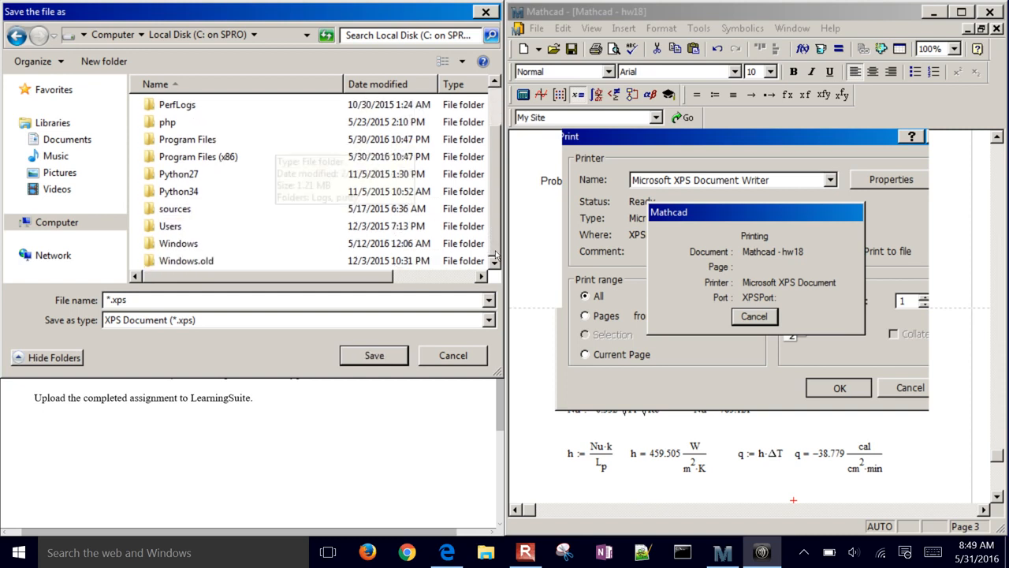
double_click(180, 224)
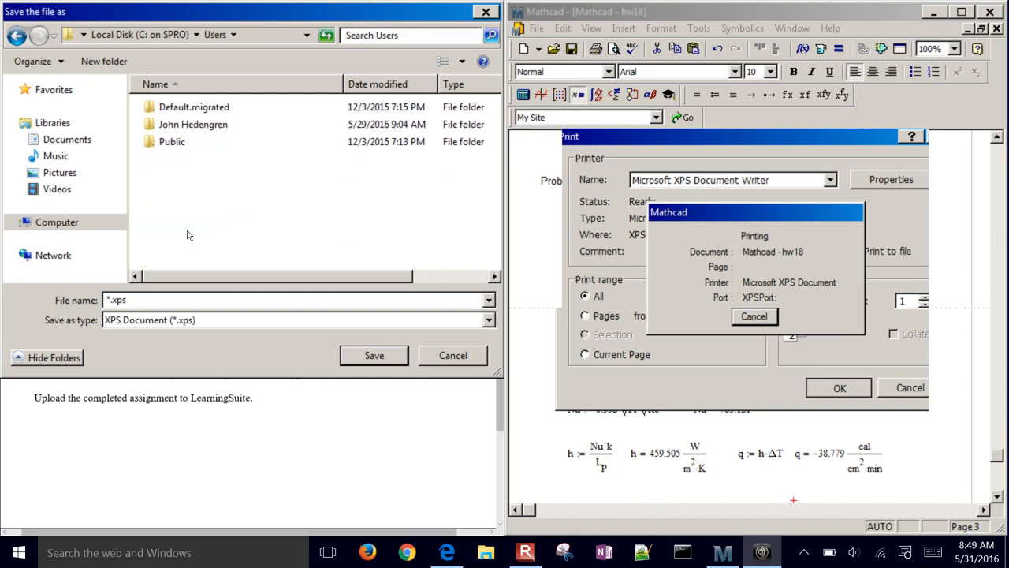
double_click(208, 124)
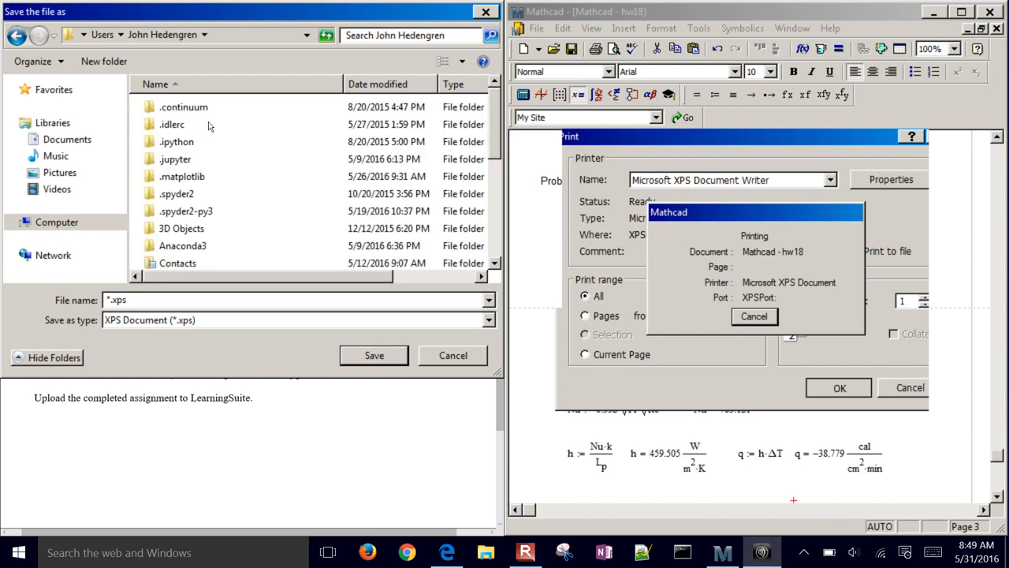
scroll(315, 154, down, 2)
double_click(187, 153)
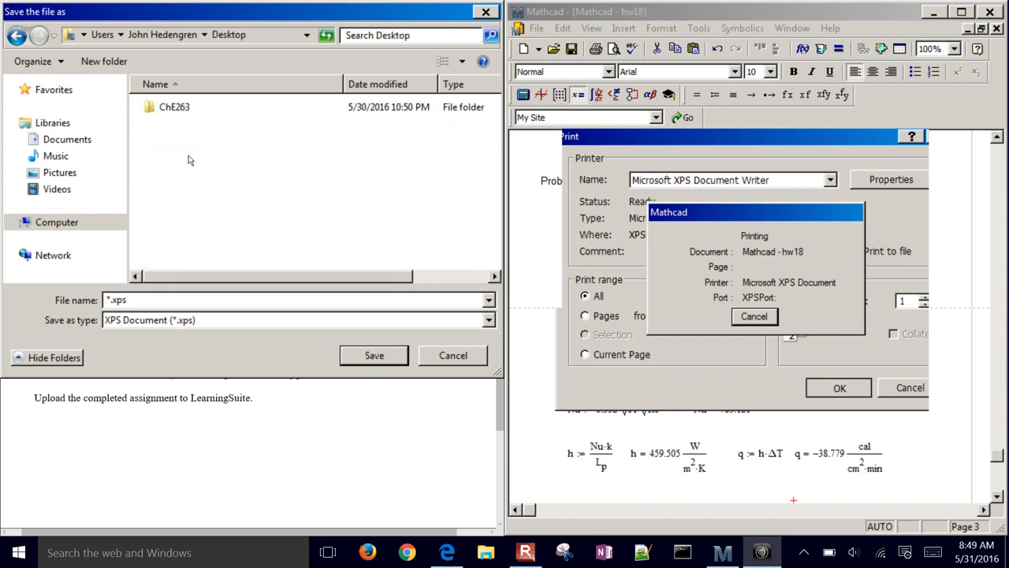
Step: Name the XPS output hw18 and save it
click(111, 300)
click(111, 299)
key(BackSpace)
text(hw18)
key(Return)
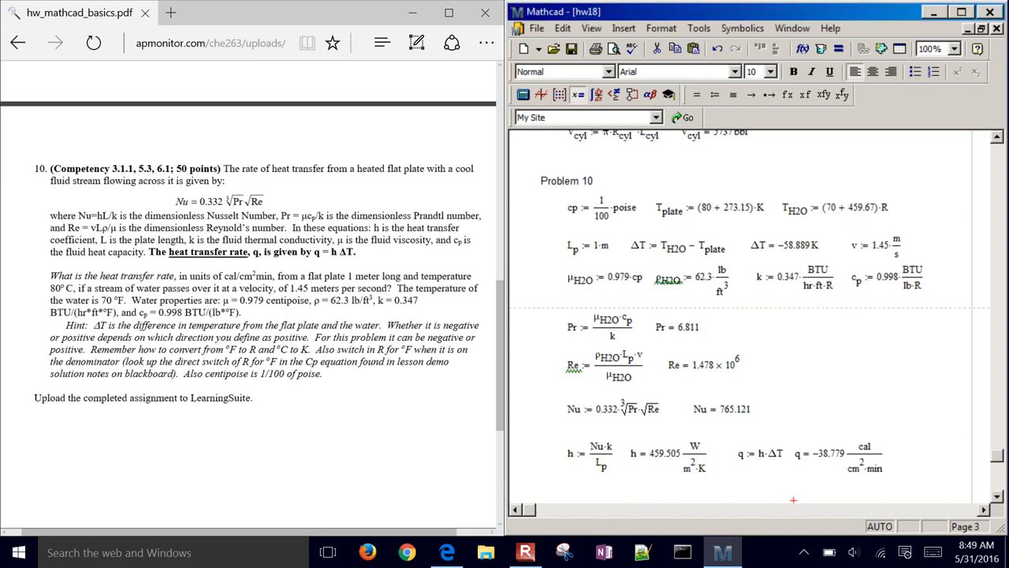
Step: Close the assignment PDF and Mathcad, and open hw18.xps from the desktop in XPS Viewer
click(485, 13)
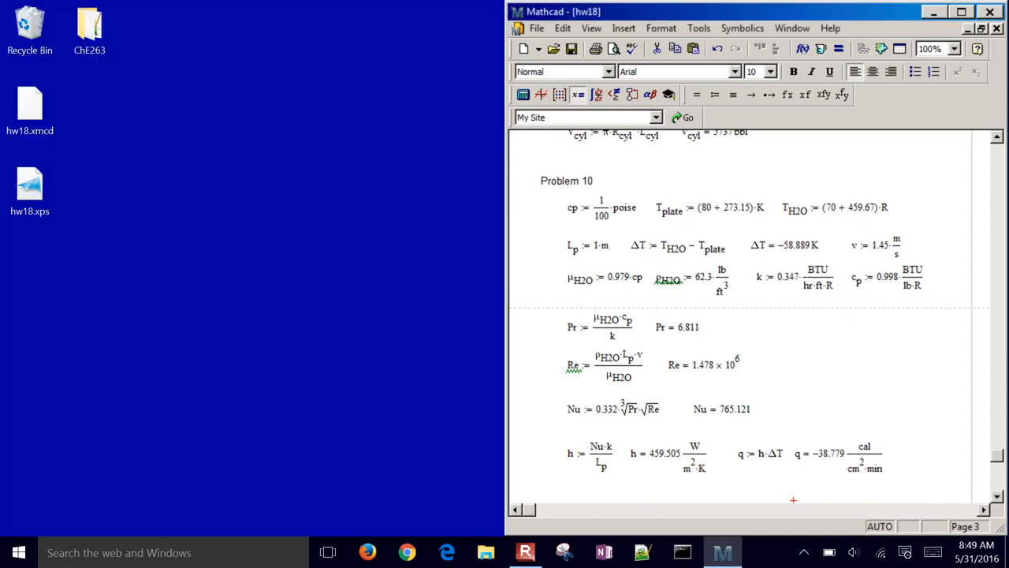
click(988, 12)
double_click(29, 186)
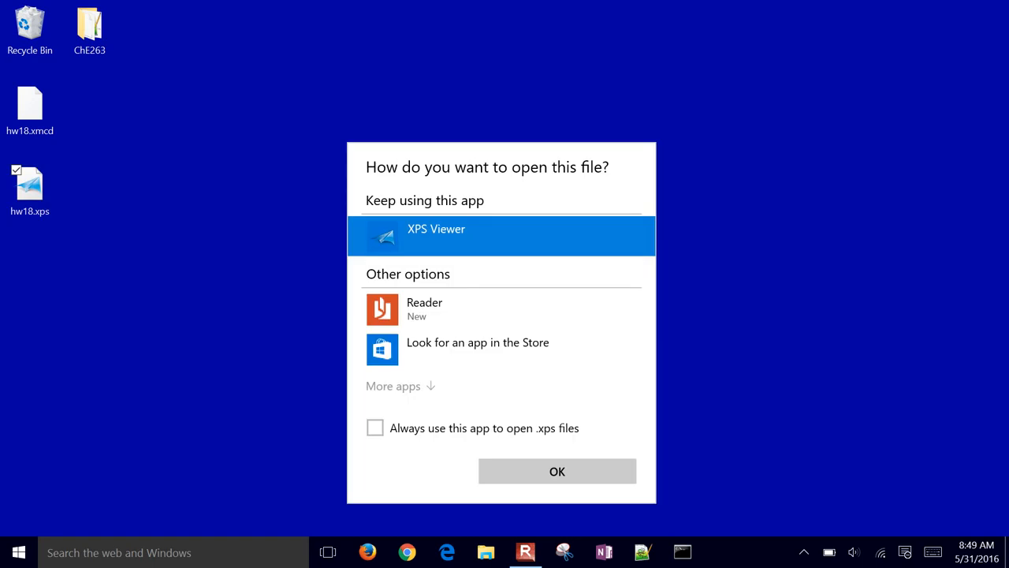
key(Return)
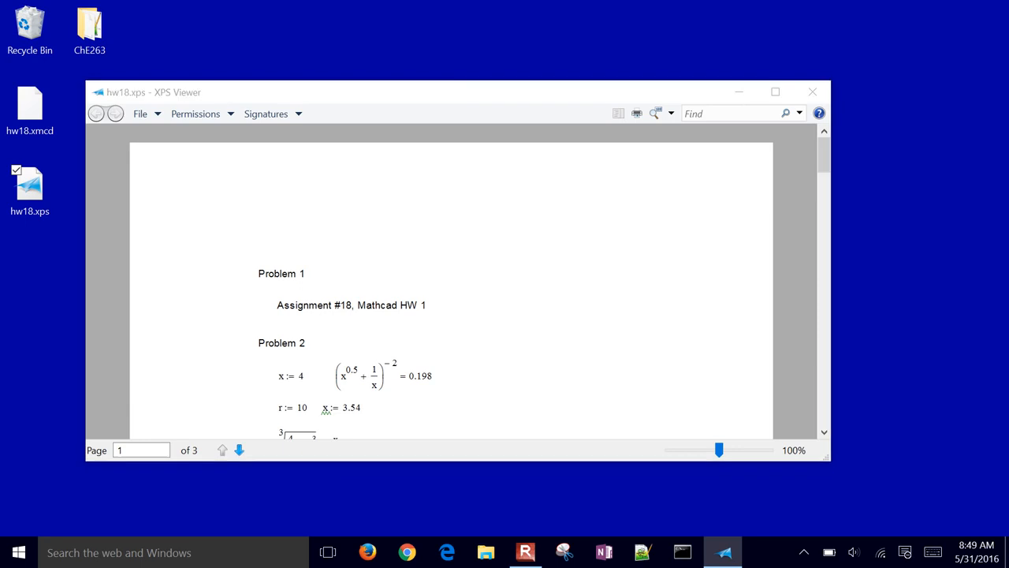
Step: Print the document with Microsoft Print to PDF and save it as hw18.pdf in the Documents library
key(ctrl+p)
key(Return)
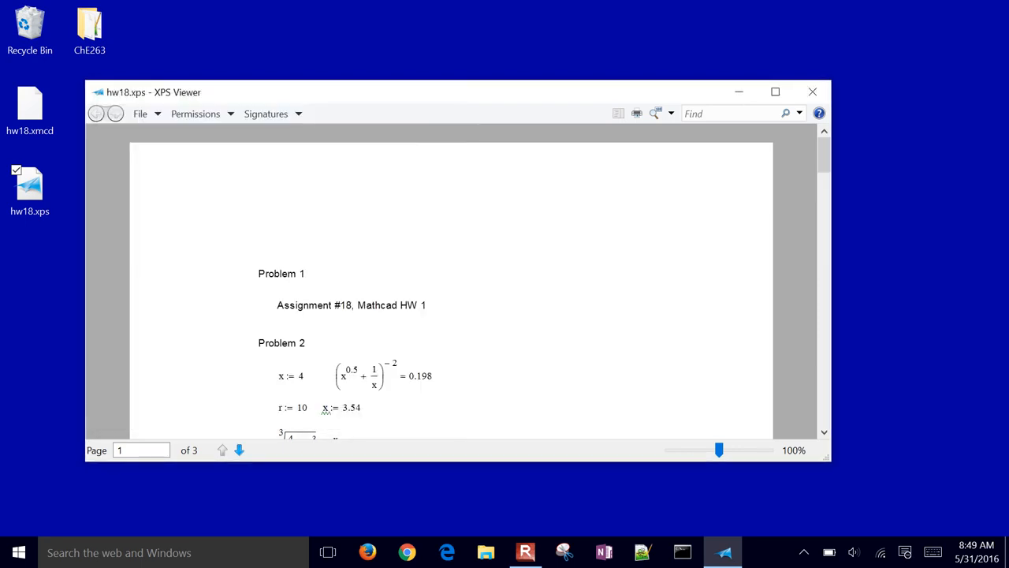
text(hw18.pdf)
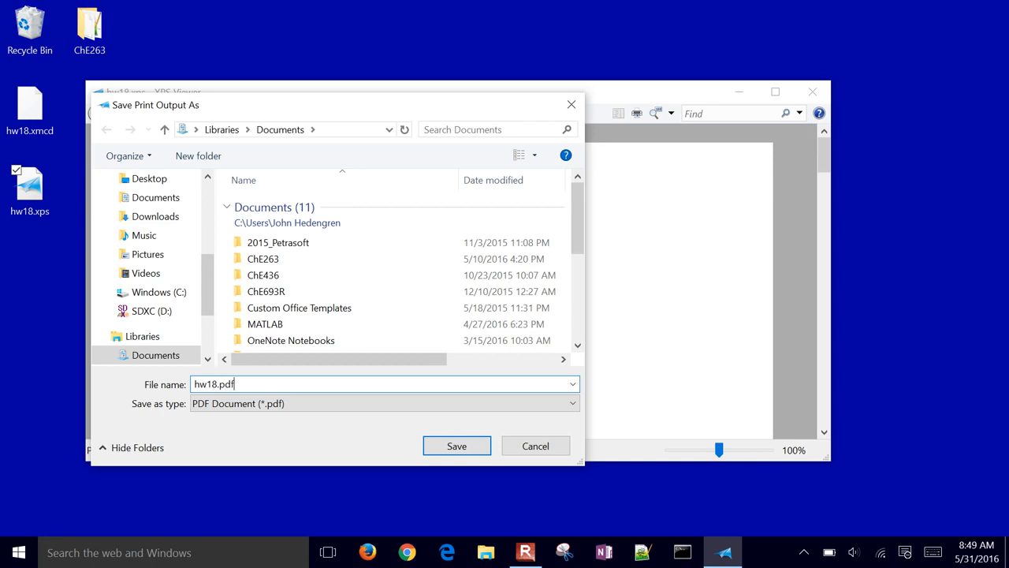
key(Return)
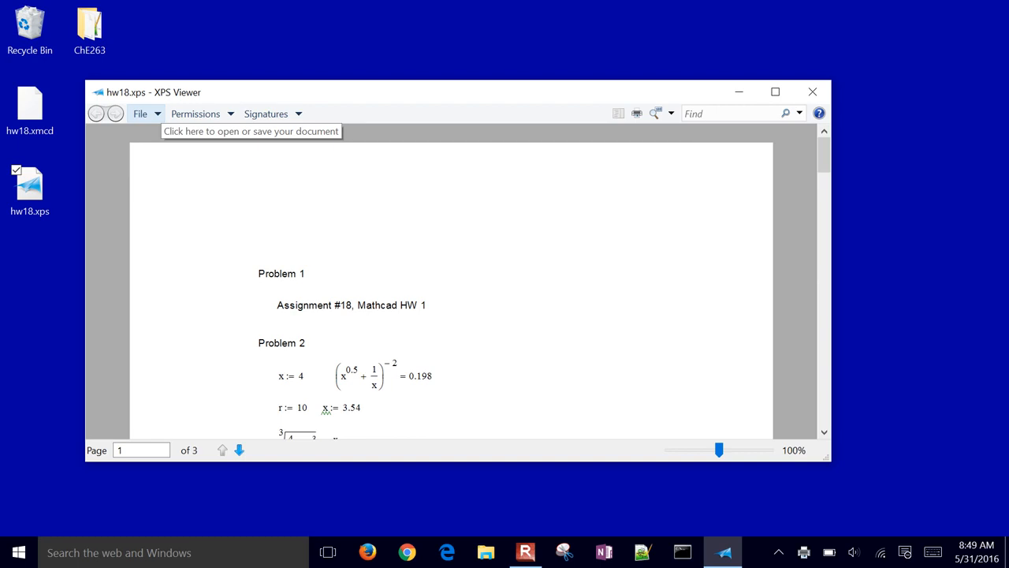
key(ctrl+p)
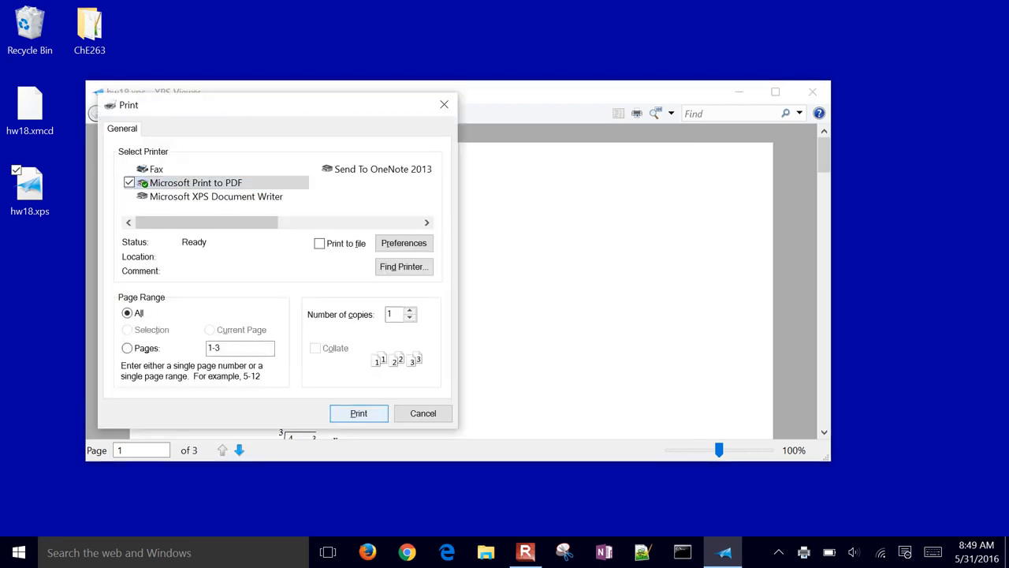
key(Return)
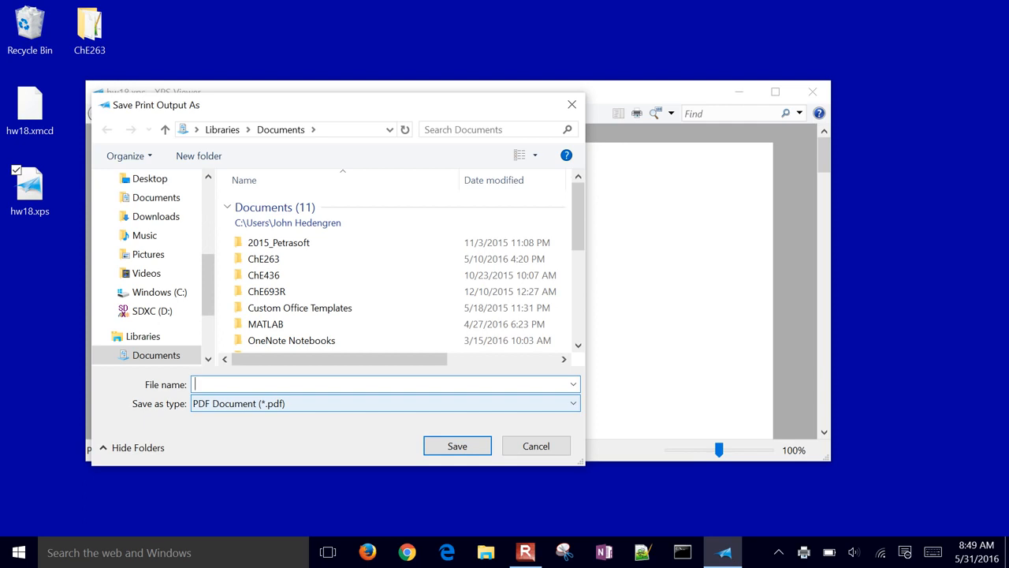
key(Escape)
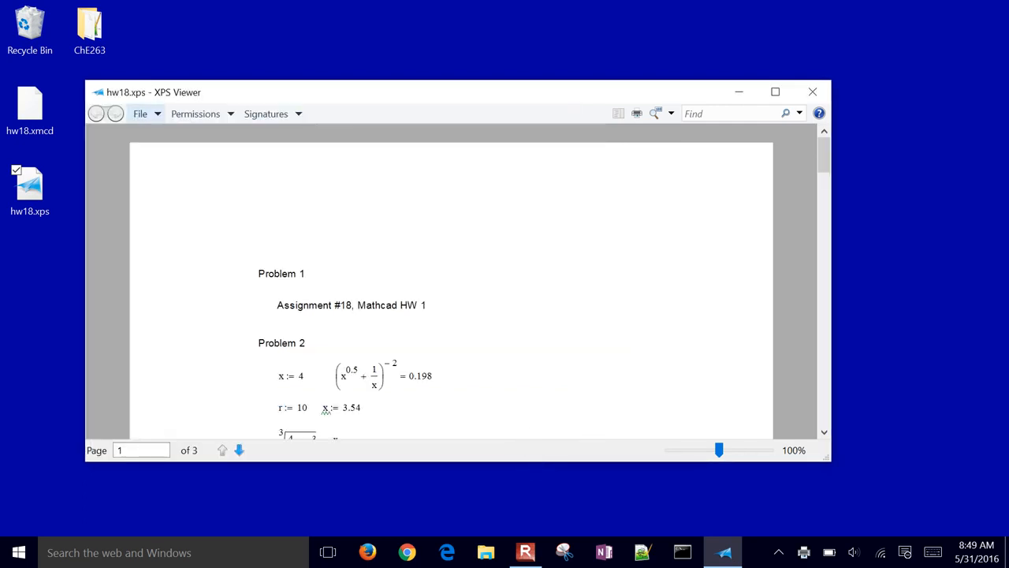
Step: Check the Documents folder in File Explorer for the printed PDF, and close the folder window
double_click(90, 30)
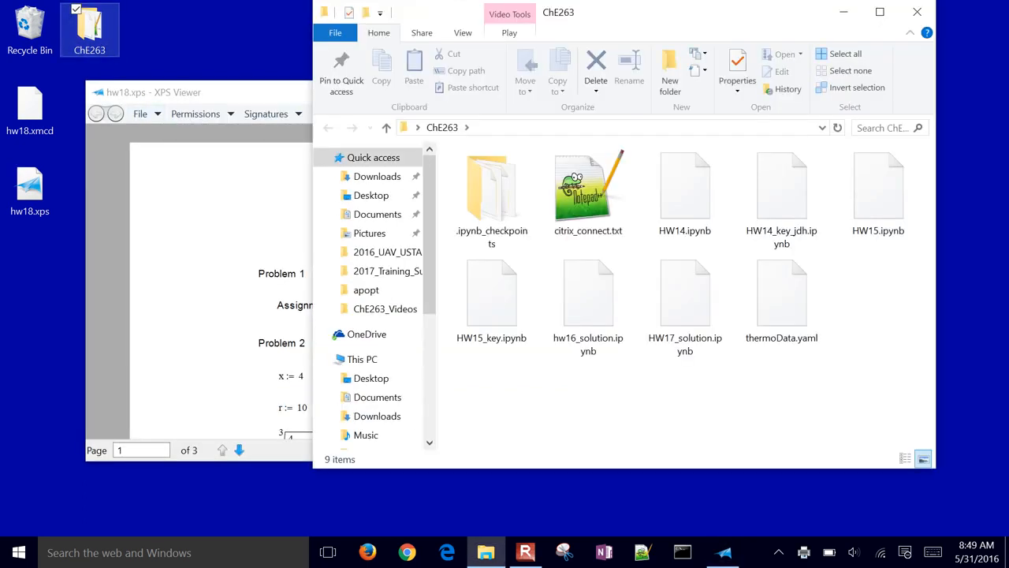
click(384, 216)
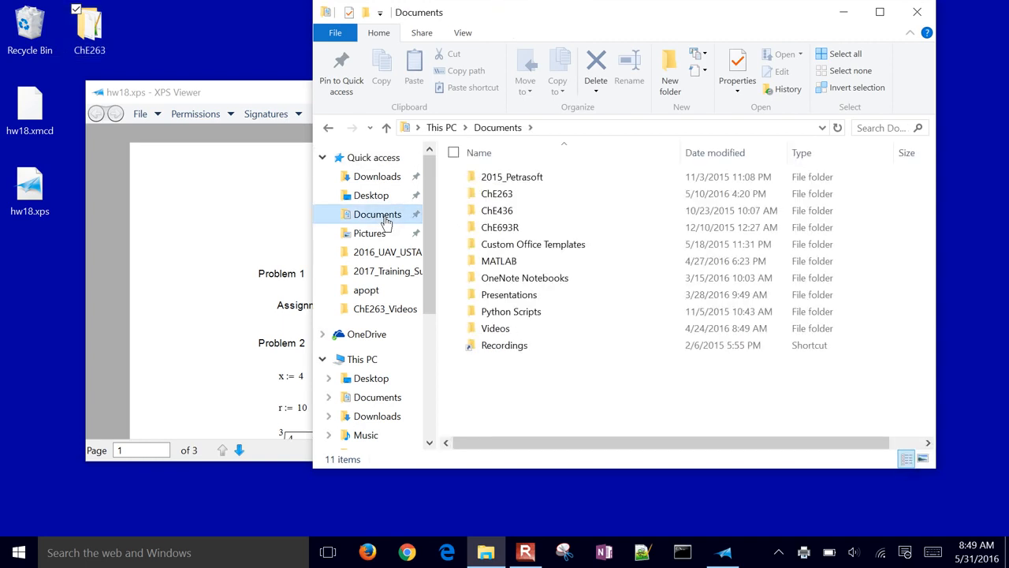
key(alt+F4)
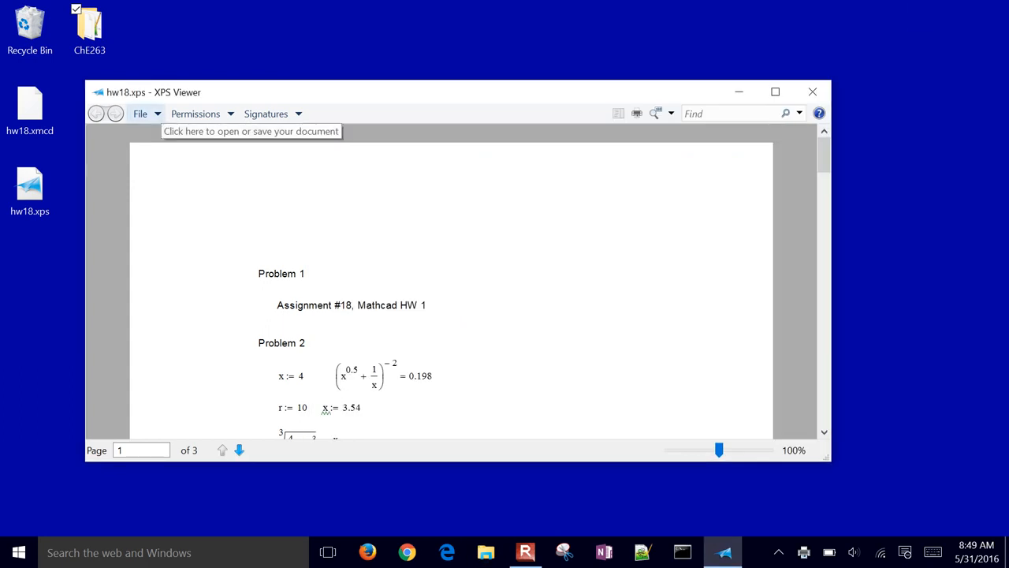
Step: Review the pages of hw18.xps from the first problems through Problem 10
scroll(451, 288, down, 10)
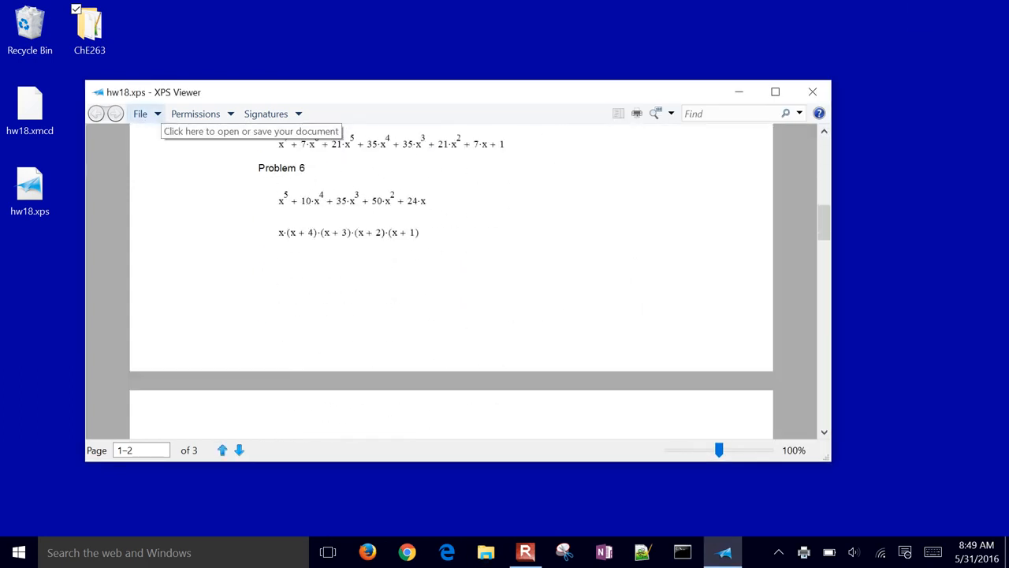
scroll(451, 283, down, 10)
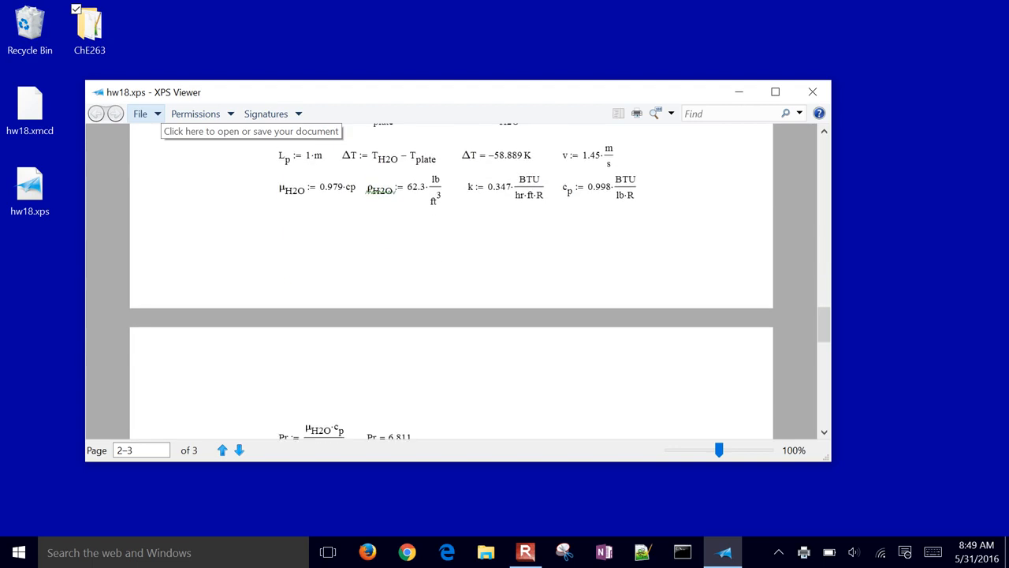